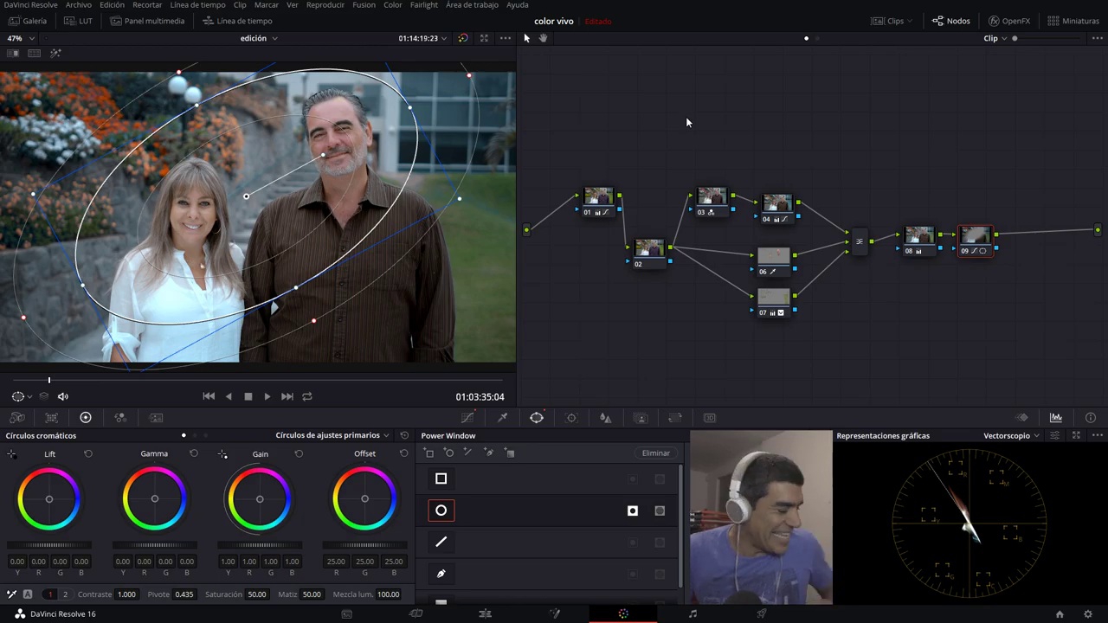
Step: Close the Firefox window showing the Artlist royalty-free music page
key("ctrl+f")
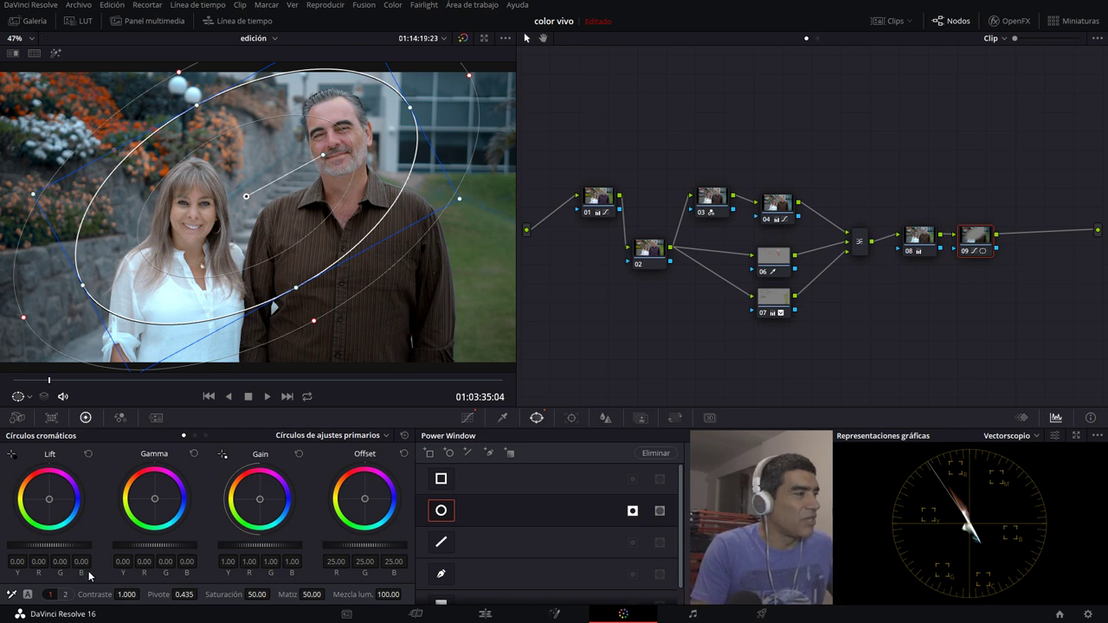
key("alt+Tab")
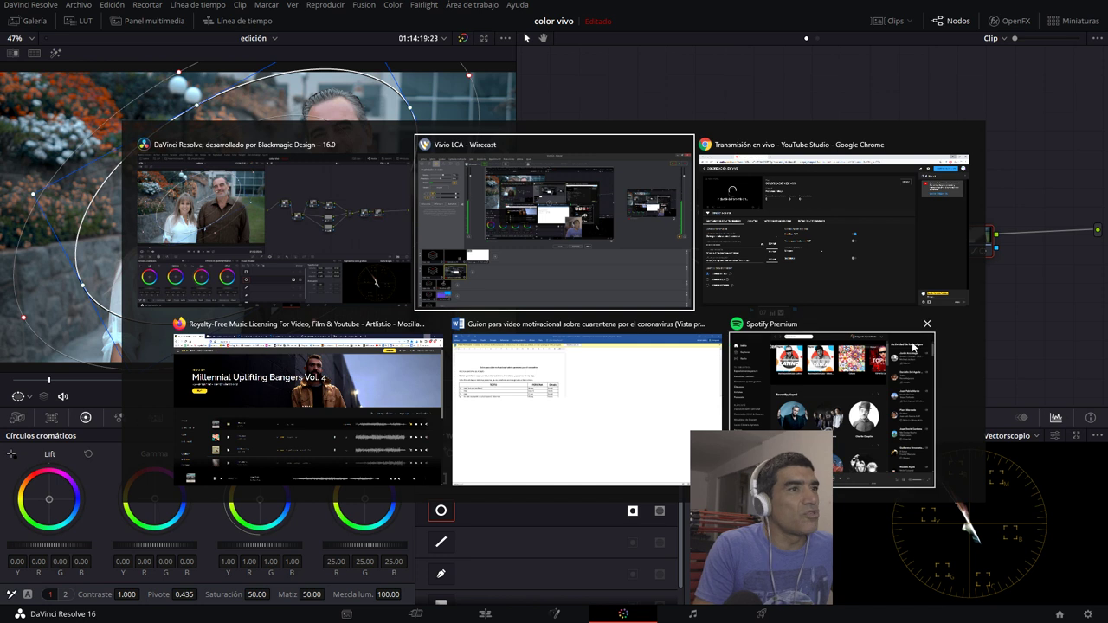
key("Escape")
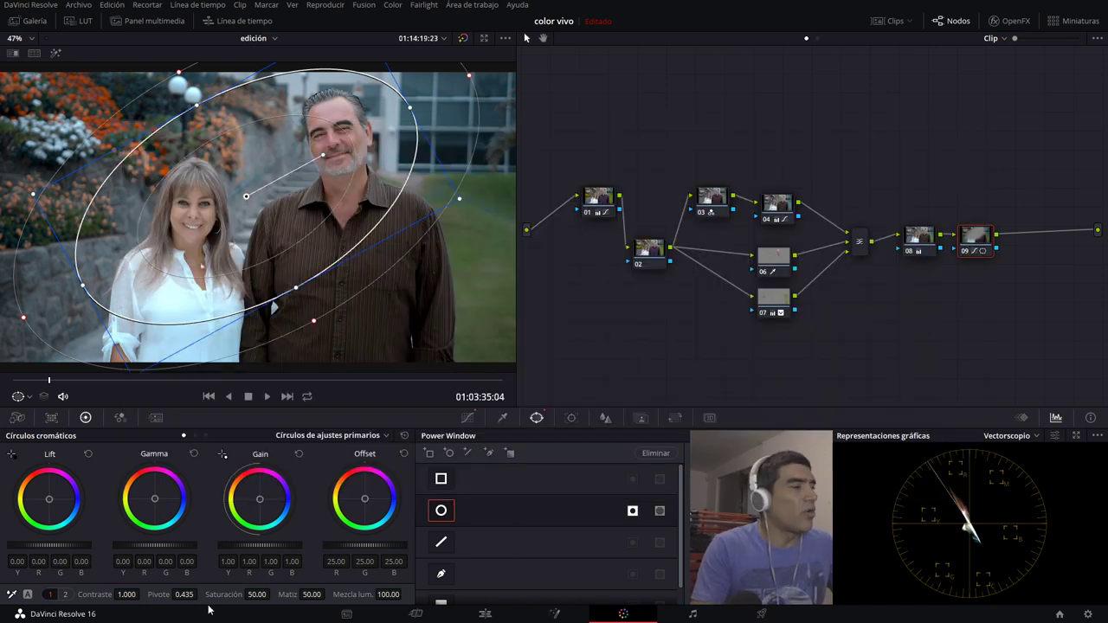
key("alt+Tab")
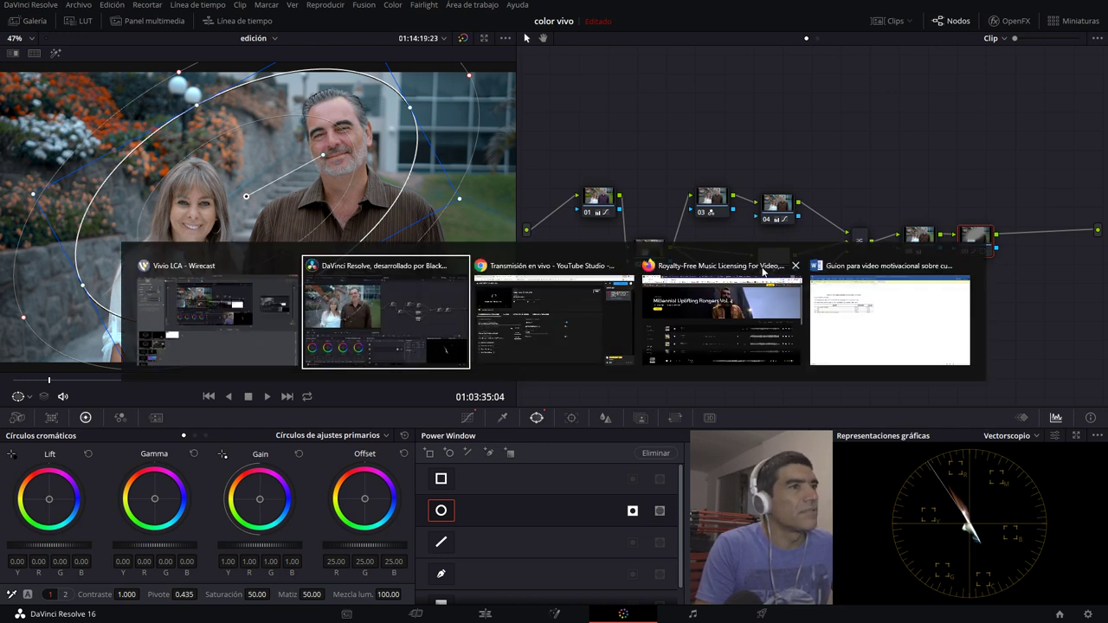
left_click(794, 265)
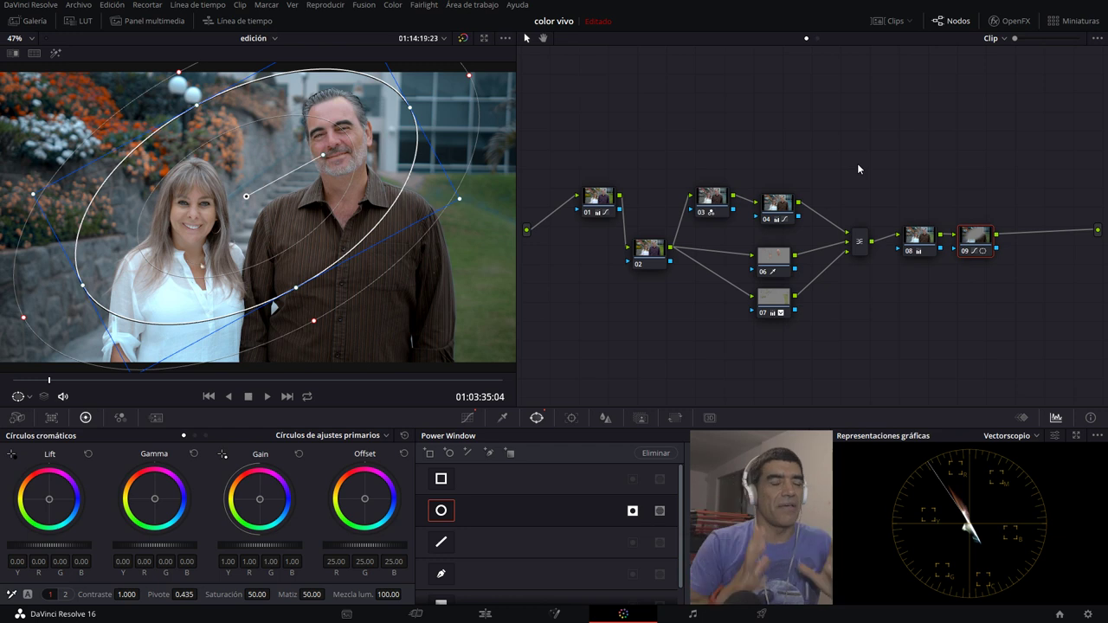
Step: Switch to a blank Firefox window and search Google for "two strip technicolor"
key("alt+Tab")
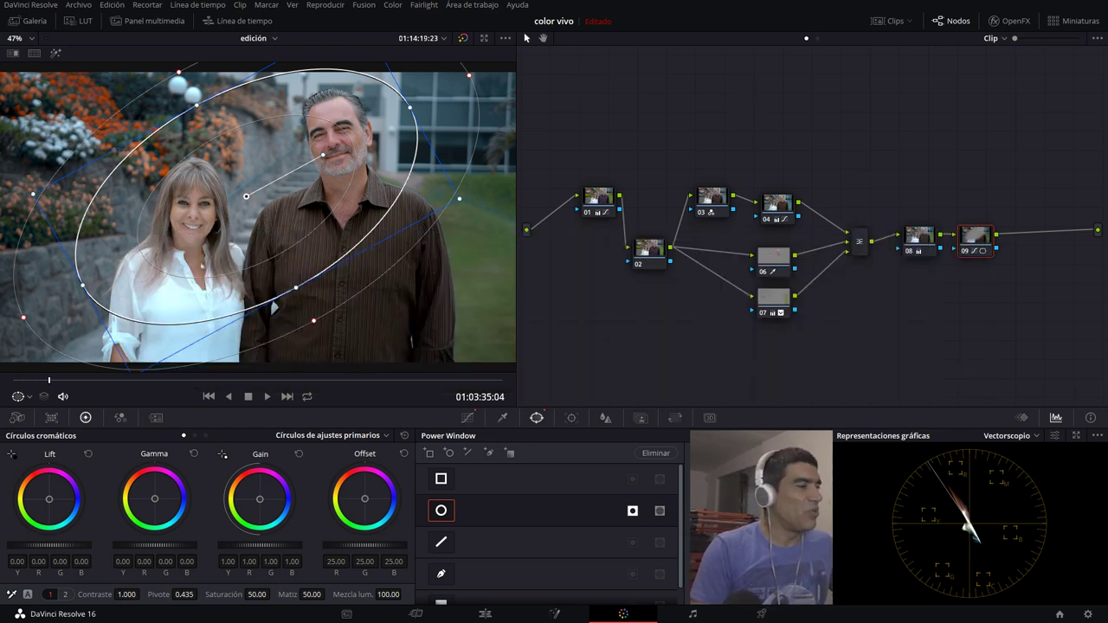
key("super+d")
left_click(117, 614)
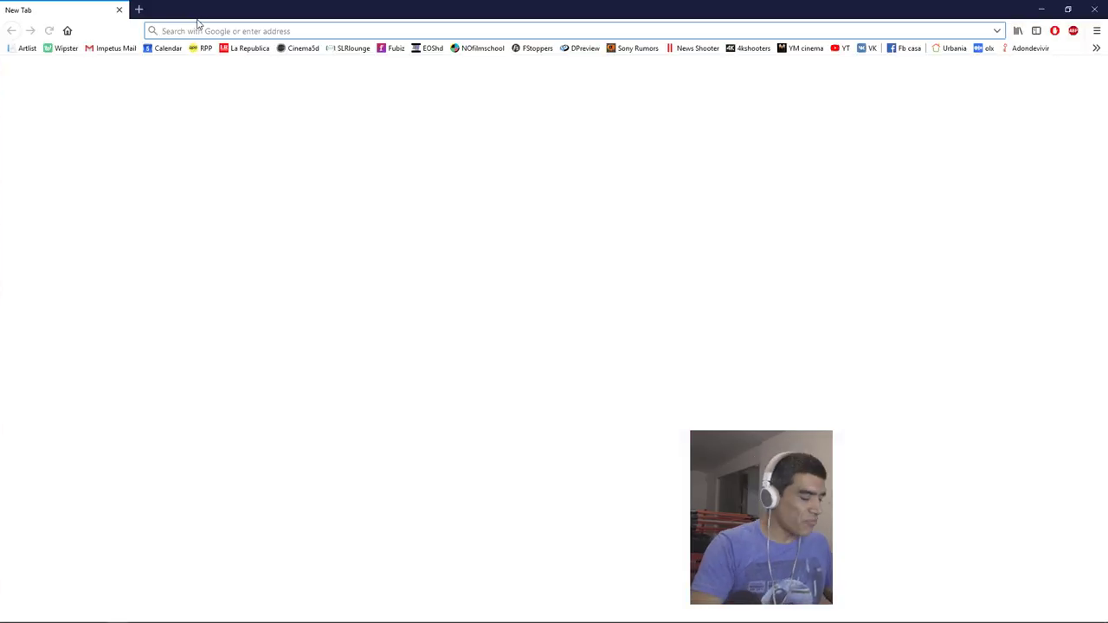
key("Down")
type("tw")
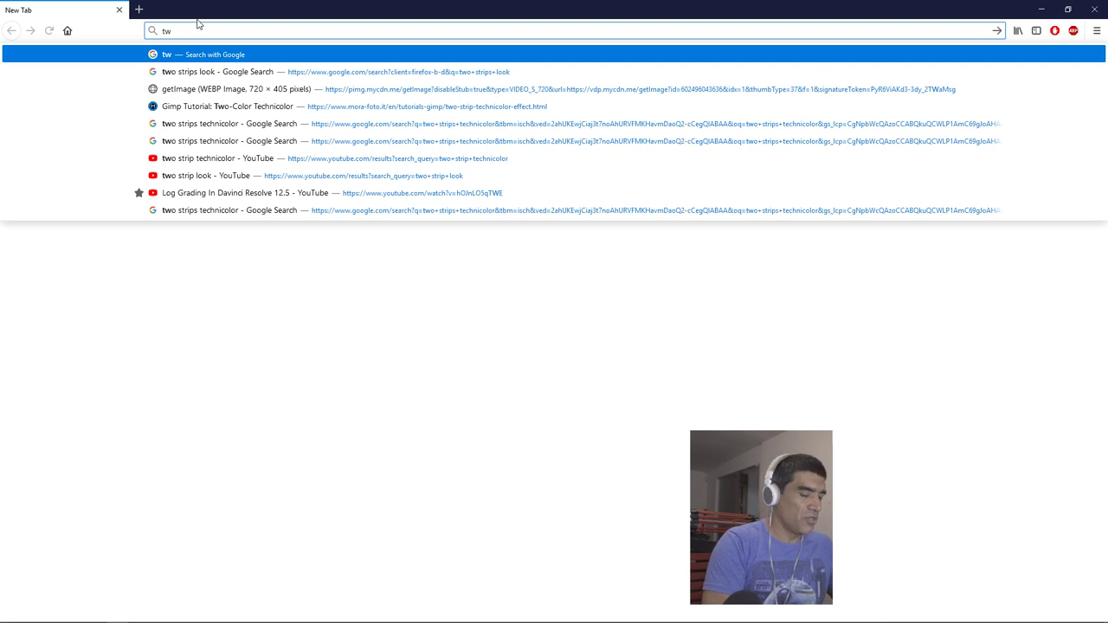
type("o strip")
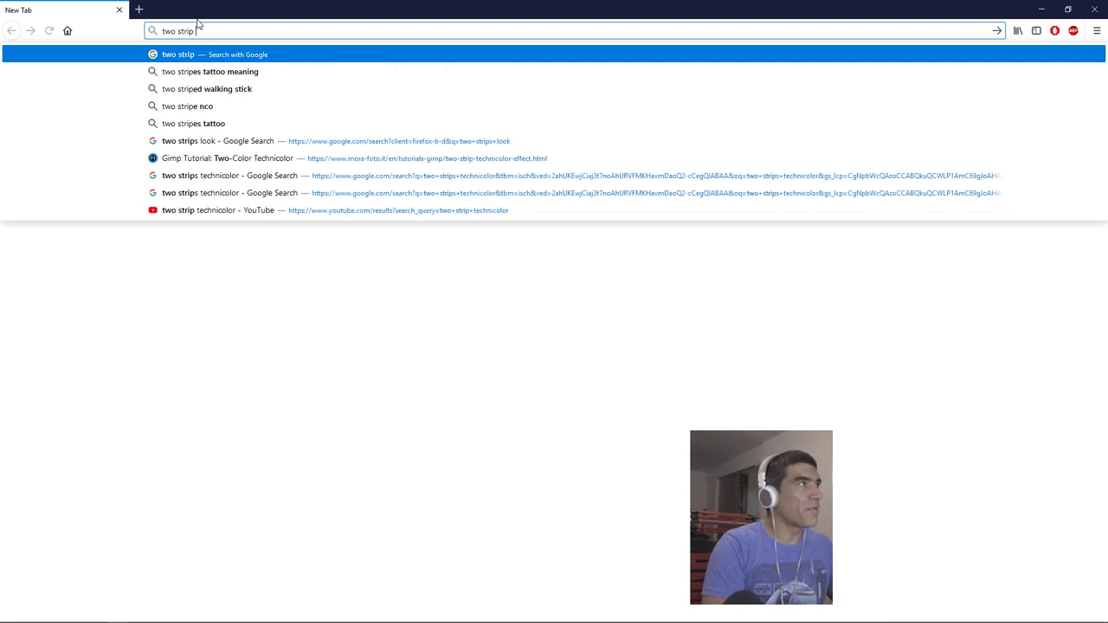
type(" fi")
key("BackSpace")
key("BackSpace")
key("BackSpace")
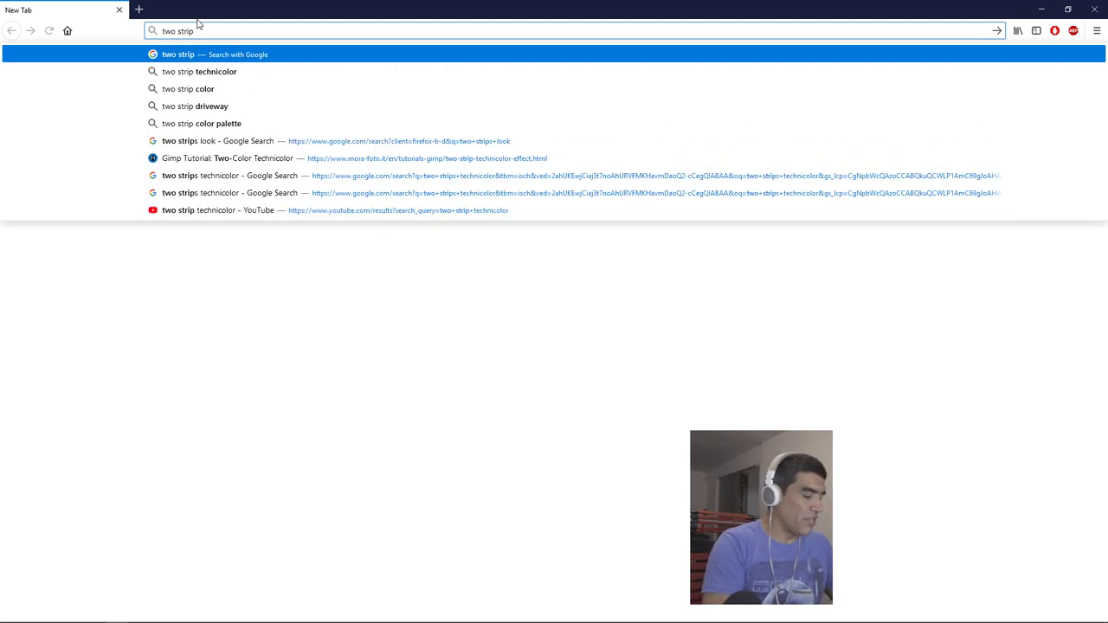
type("tec")
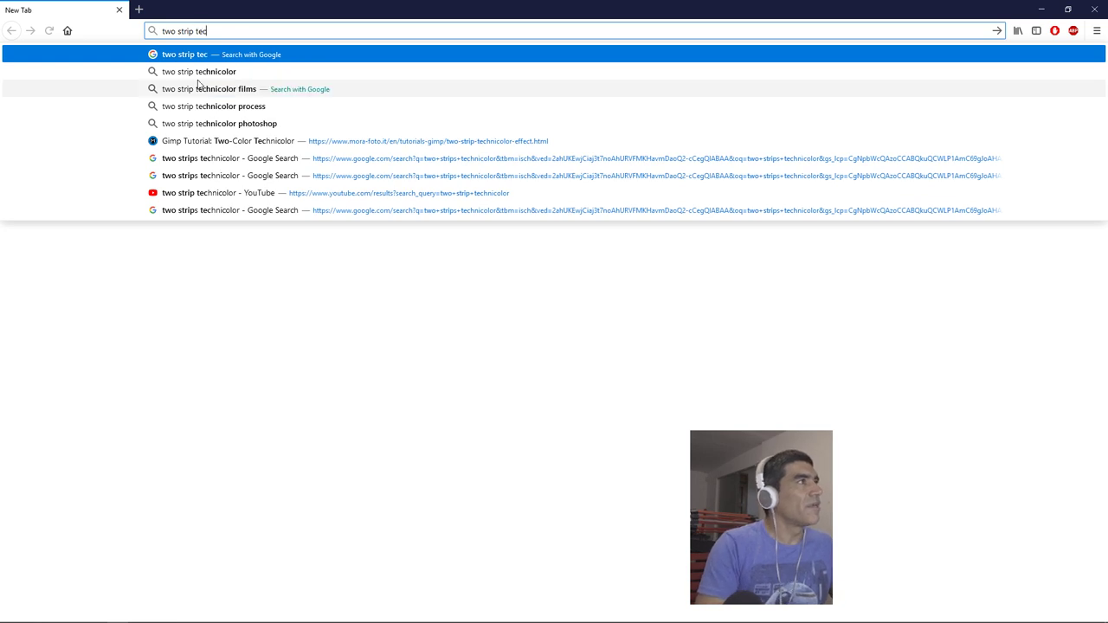
left_click(208, 73)
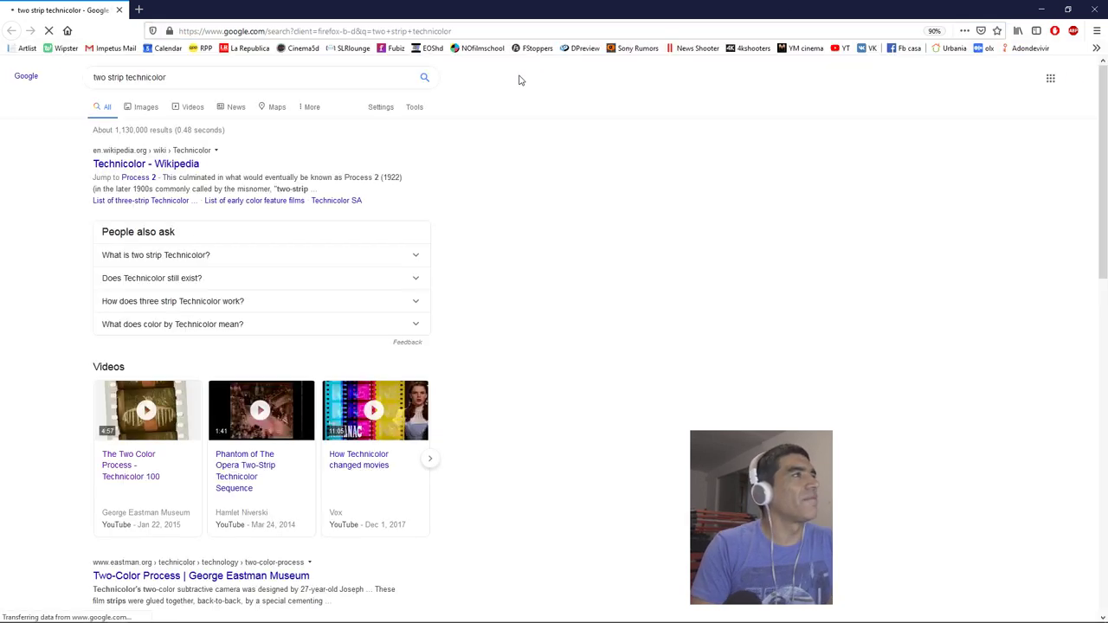
Step: Show the image results and preview the digital 2 strip technicolor demonstration and the CinePunch portrait with the color chart
left_click(146, 107)
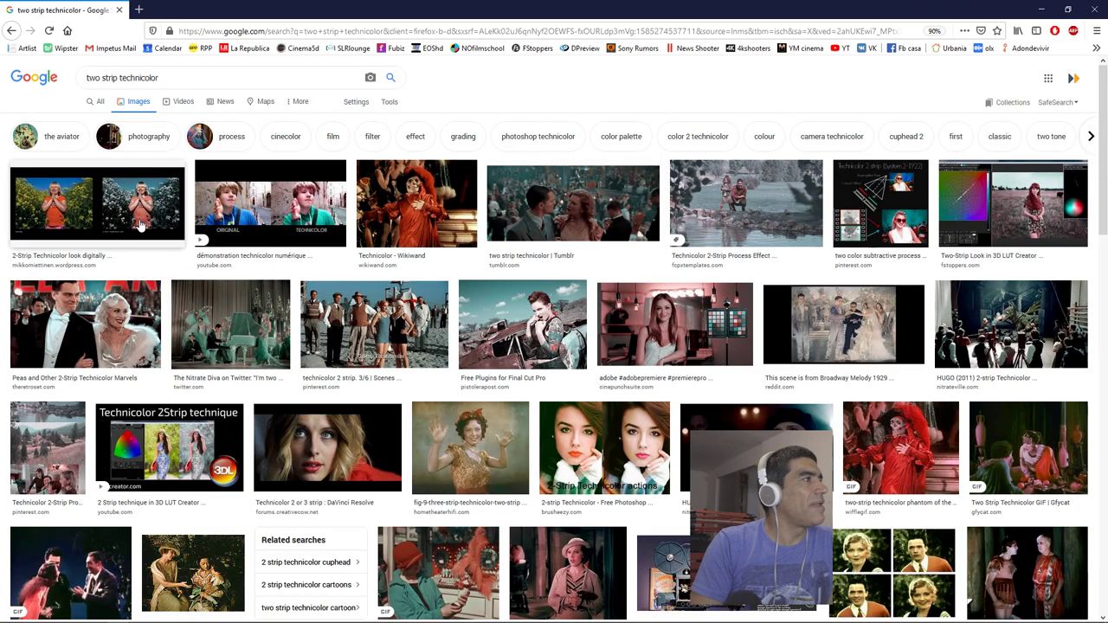
left_click(270, 206)
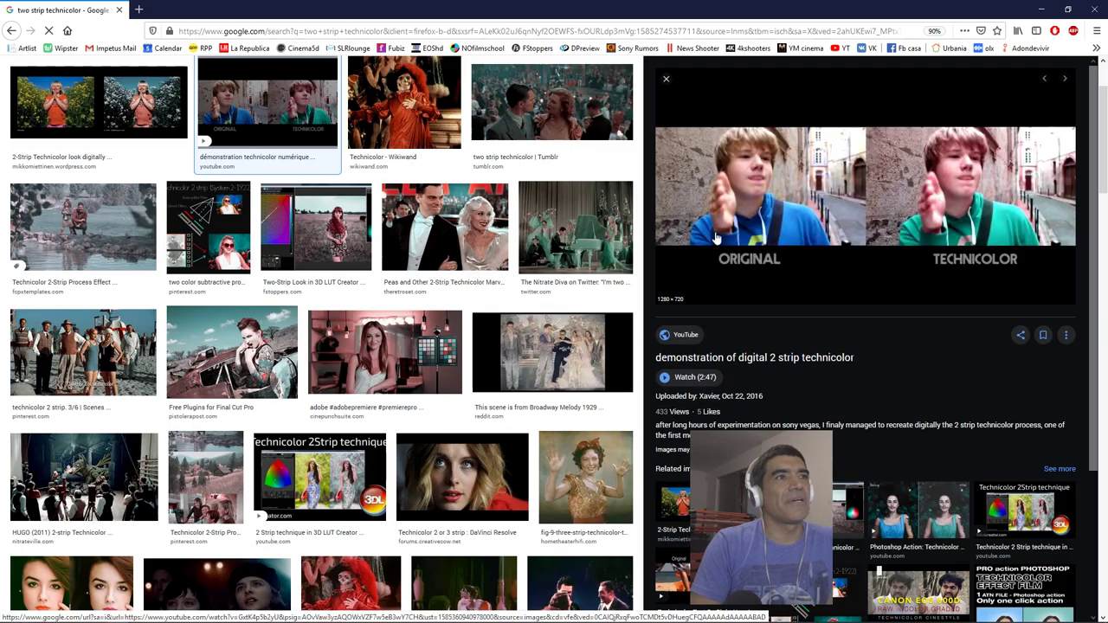
left_click(434, 357)
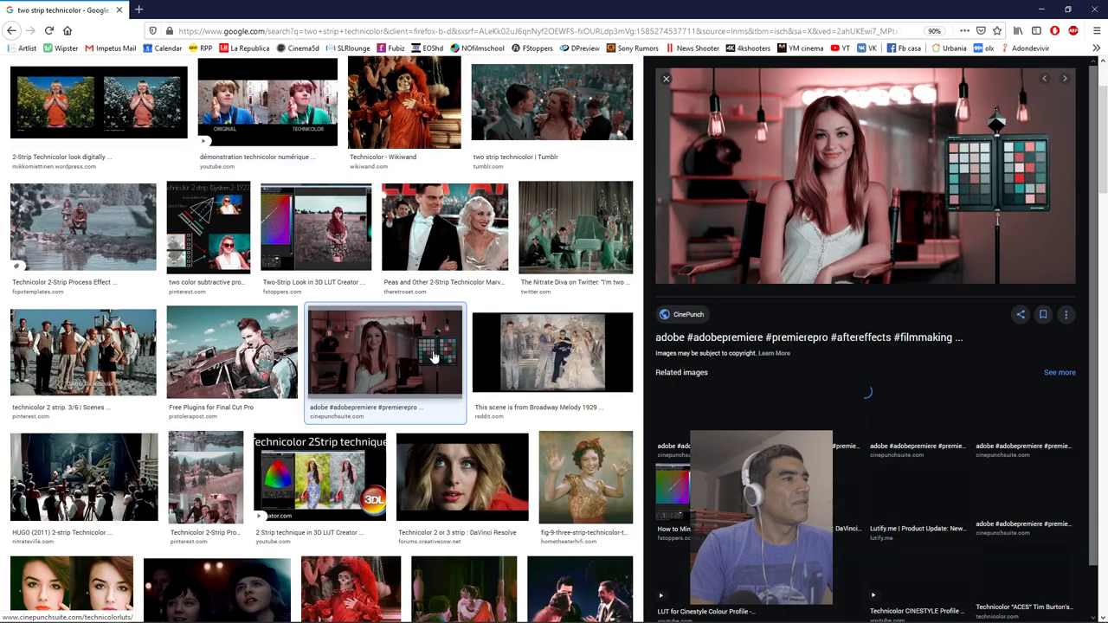
left_click(994, 146)
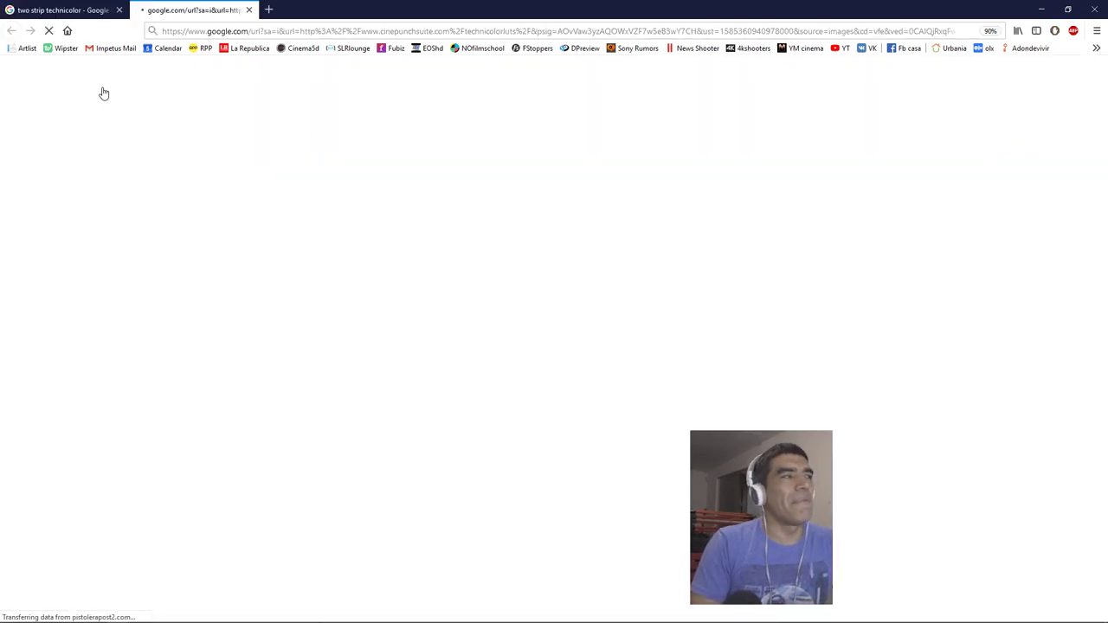
left_click(61, 10)
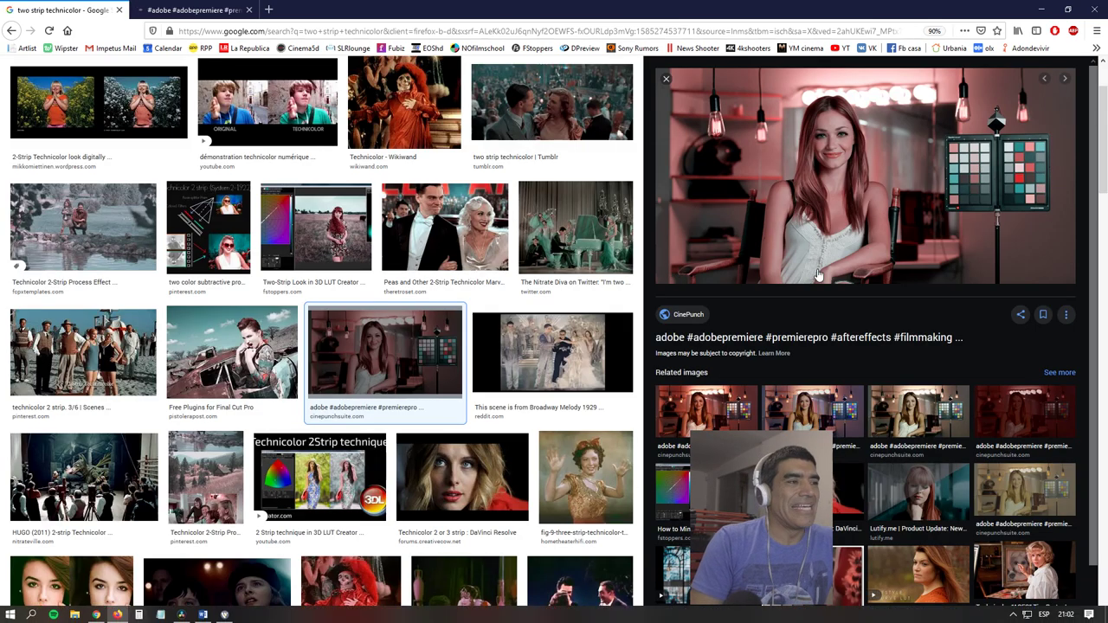
left_click(227, 614)
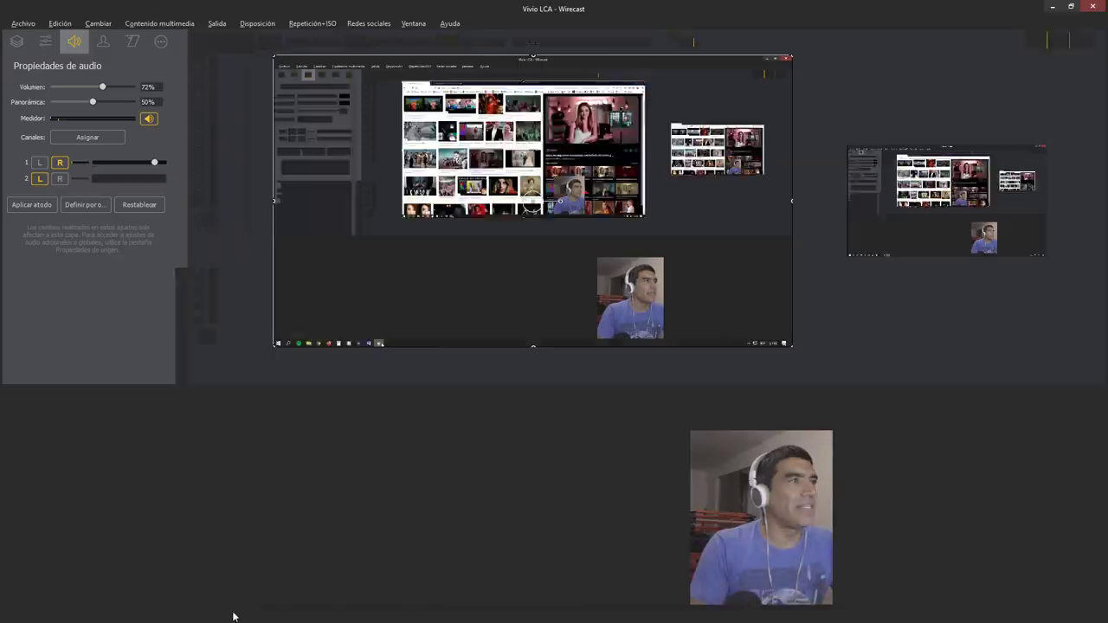
key("alt+Tab")
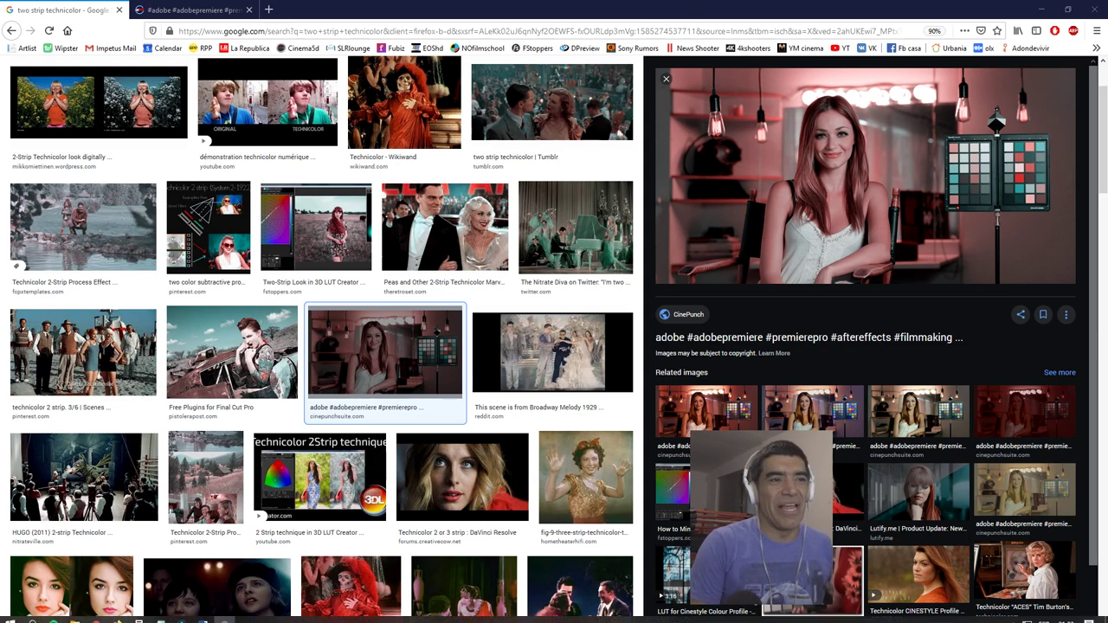
Step: Preview the Lutify.me portrait, the Tumblr film stills and the Gfycat red-hat image as two-strip Technicolor references
left_click(890, 493)
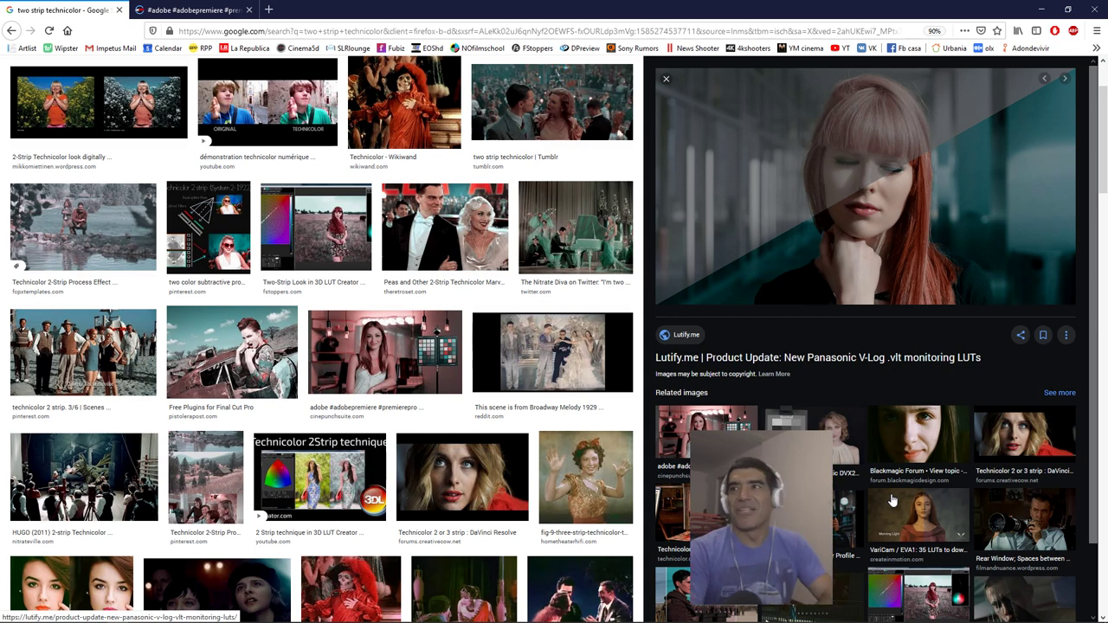
left_click(514, 128)
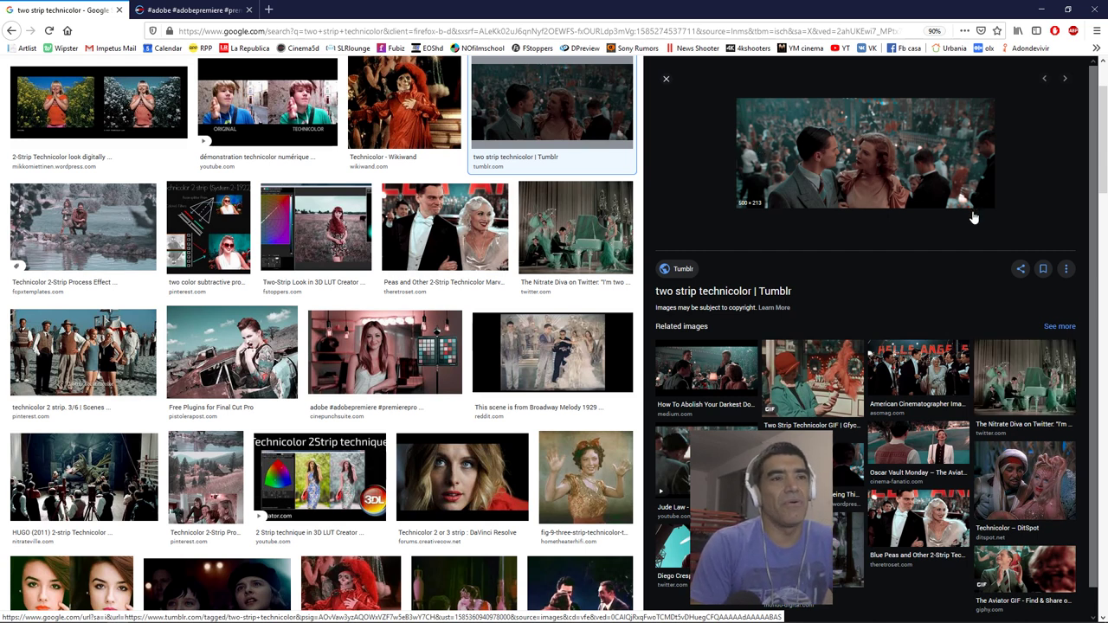
left_click(819, 381)
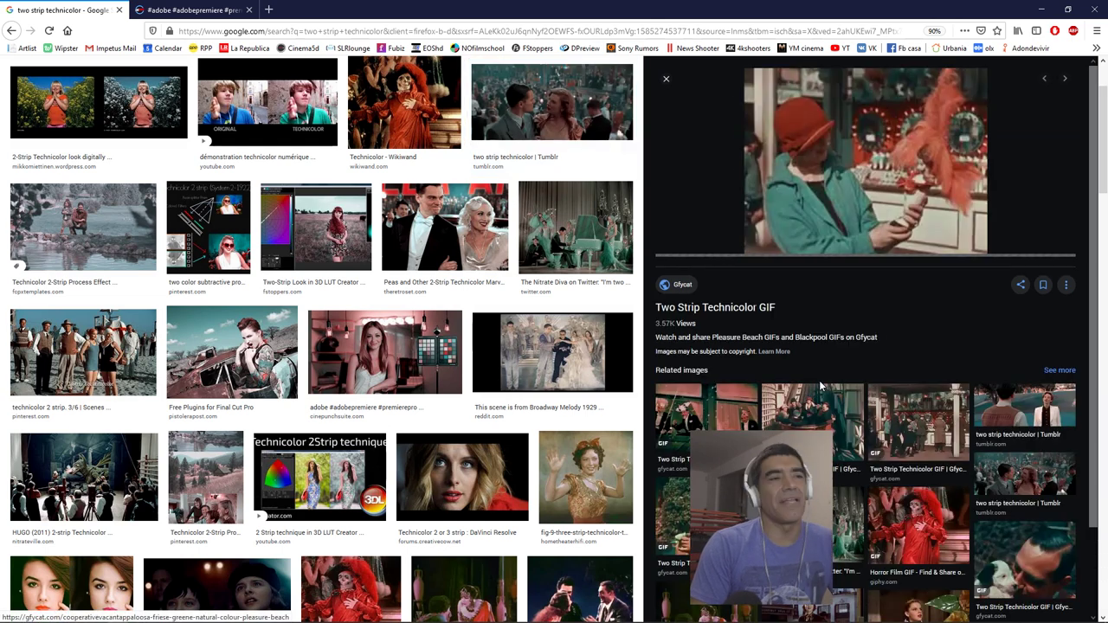
scroll(826, 386, "down", 2)
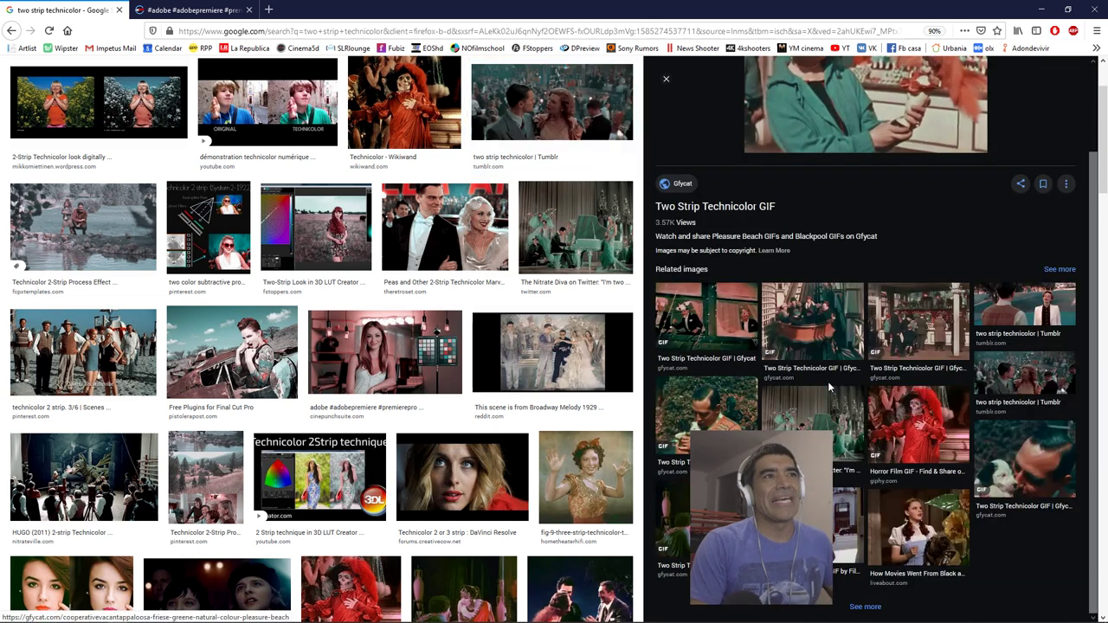
scroll(829, 381, "up", 2)
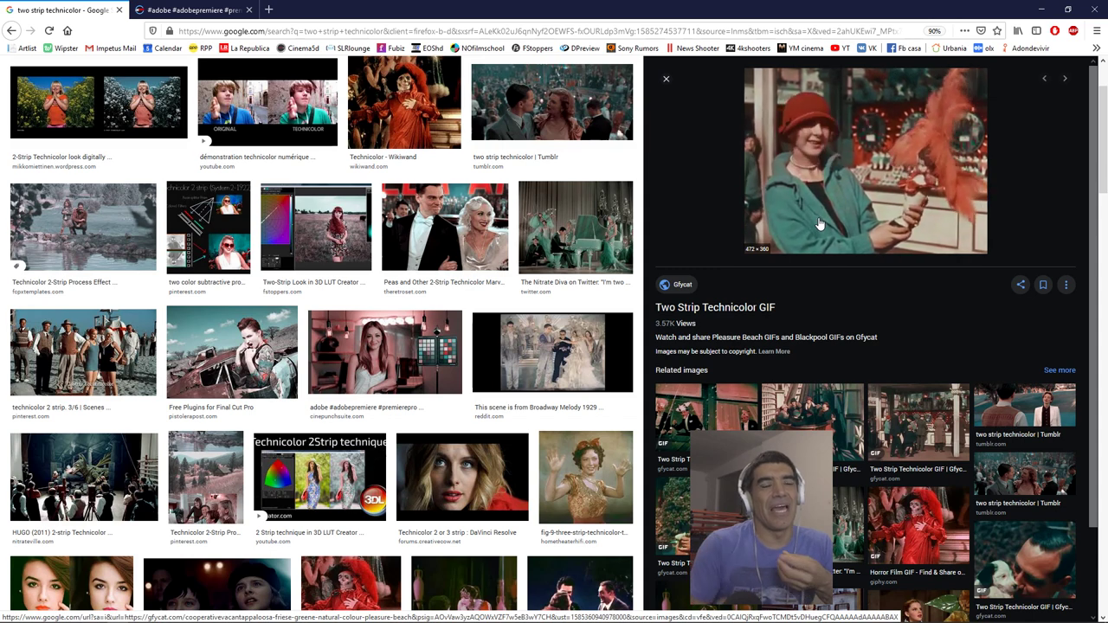
left_click(992, 408)
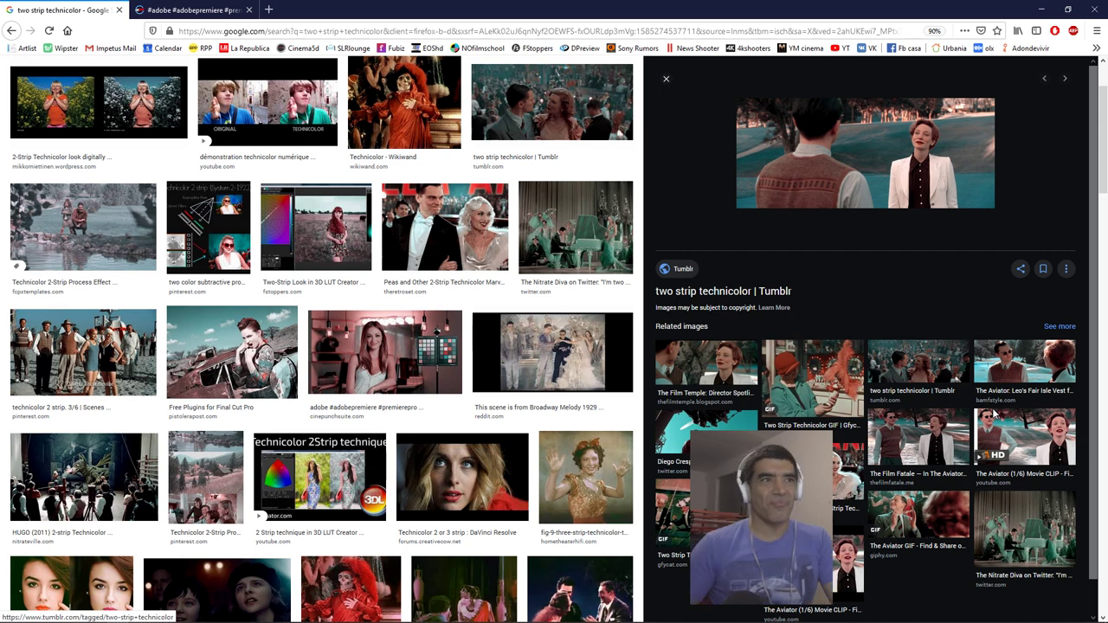
Step: Switch back to DaVinci Resolve, nudge the oval power window, and view the graded clip of the couple full screen
left_click(1041, 9)
left_click_drag(282, 203, 284, 207)
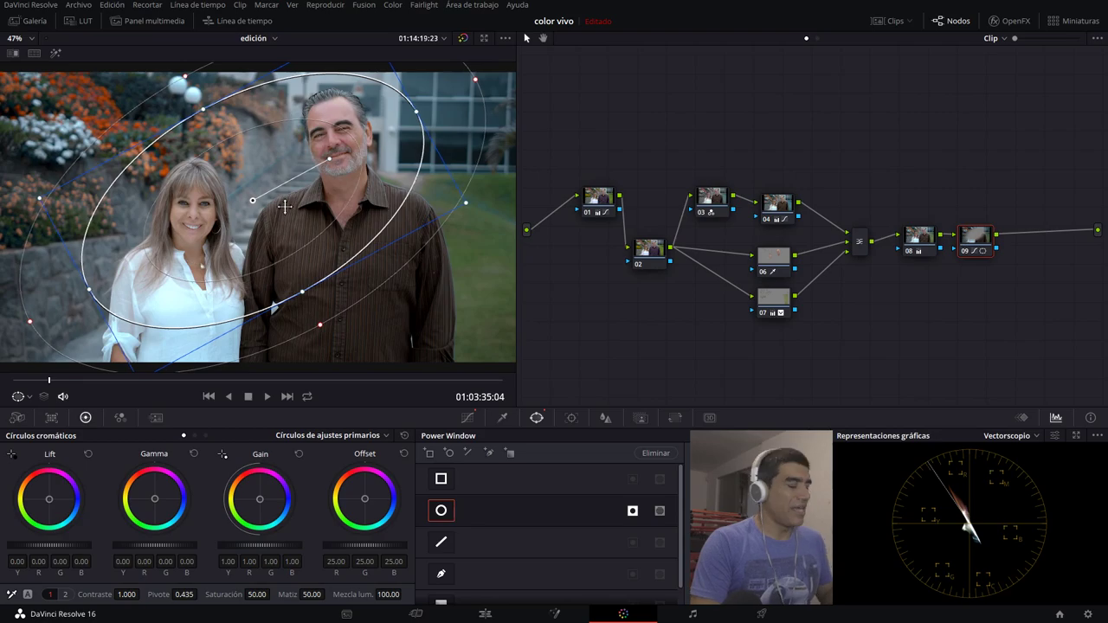
key("ctrl+f")
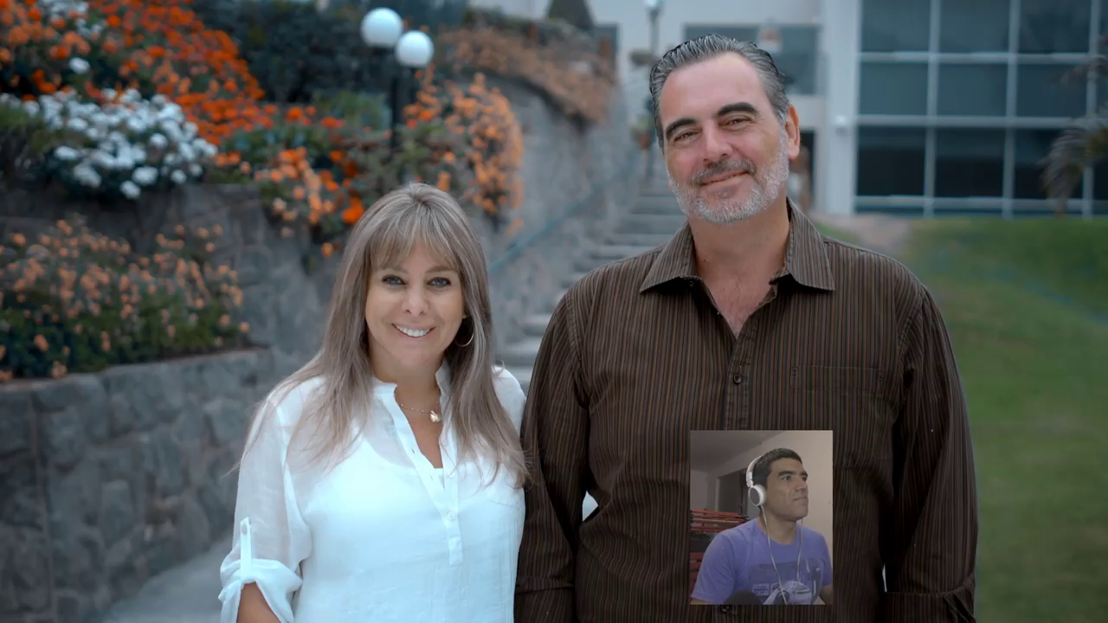
key("ctrl+f")
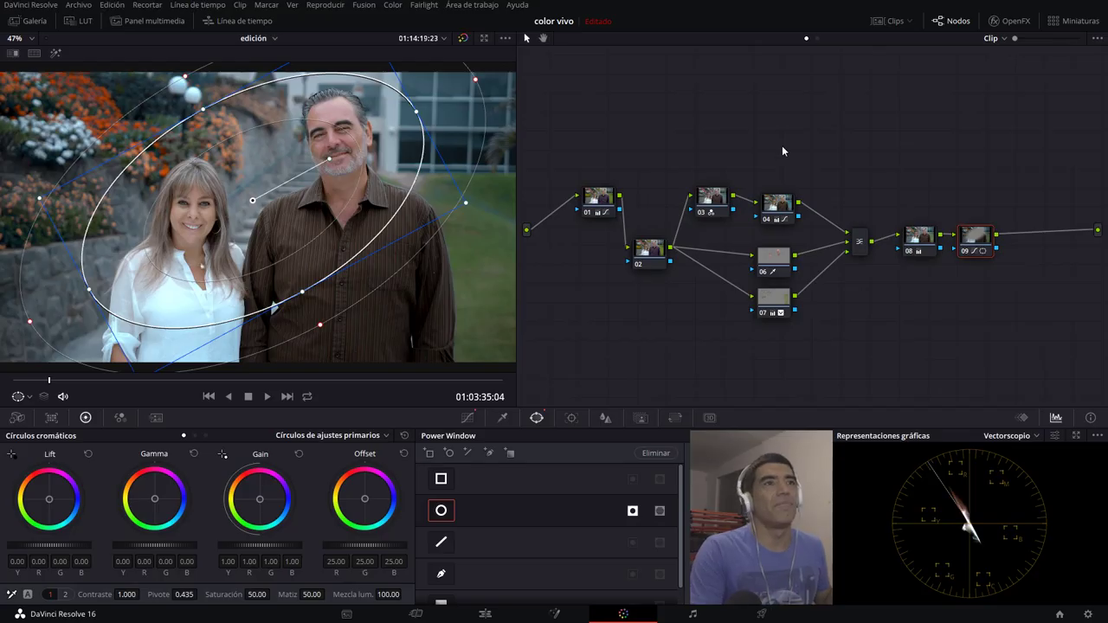
Step: Reset the clip's entire grade and node tree, and reposition the remaining node 01 slightly
right_click(740, 100)
left_click(778, 105)
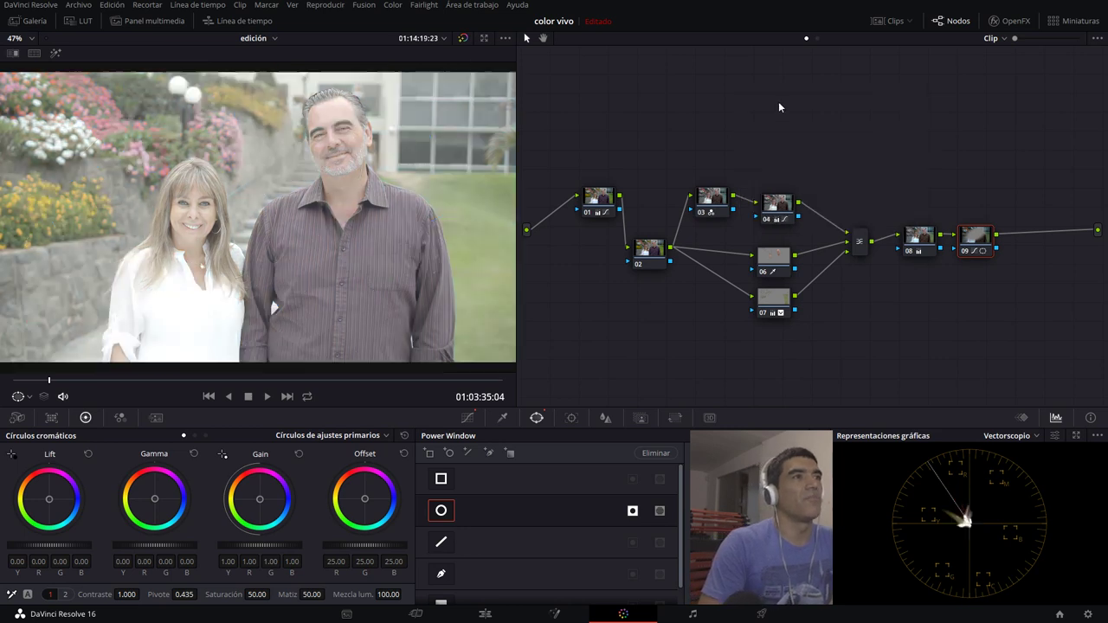
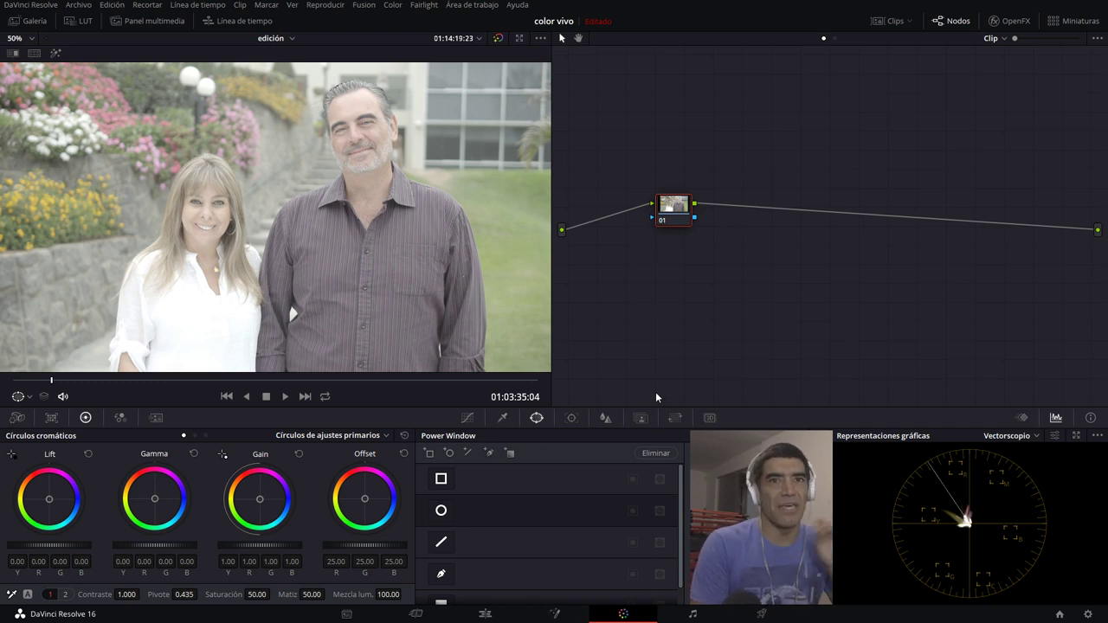
mouse_move(676, 212)
left_mouse_down()
mouse_move(710, 220)
mouse_move(680, 205)
mouse_move(698, 211)
mouse_move(678, 224)
left_mouse_up()
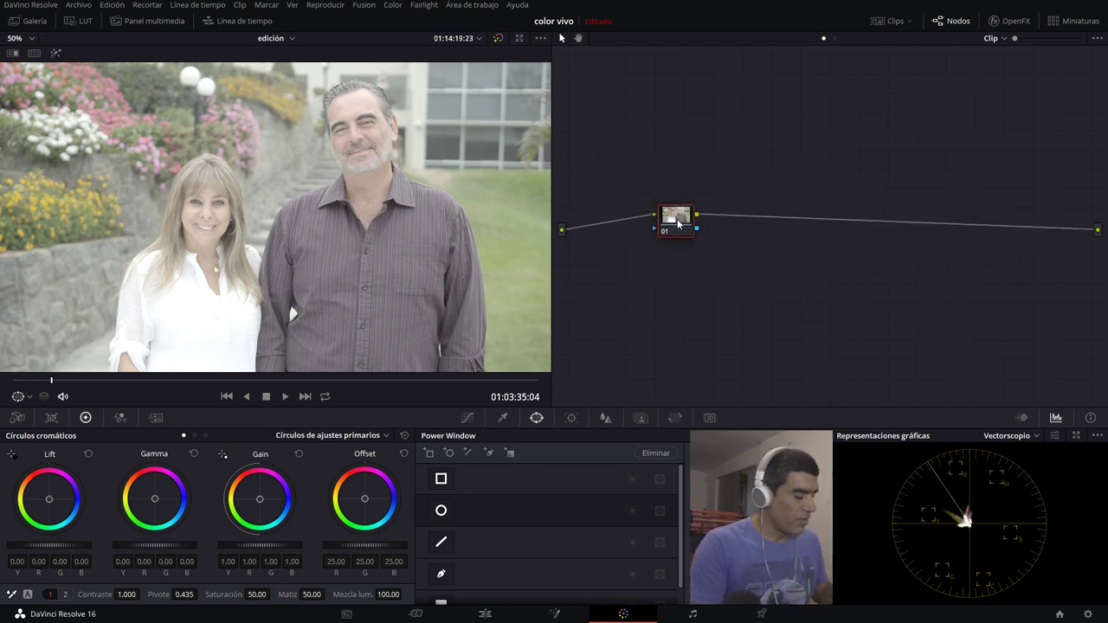
Step: Add six serial nodes after node 01 and delete them again
key("alt+s")
key("alt+s")
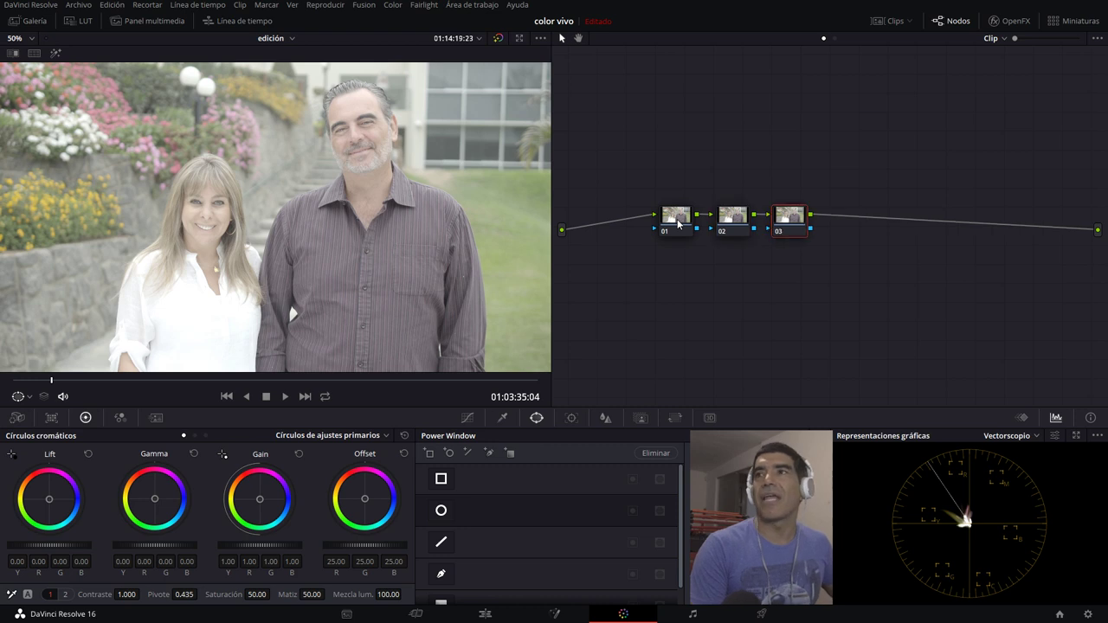
key("alt+s")
key("alt+s")
key("alt+s")
key("alt+s")
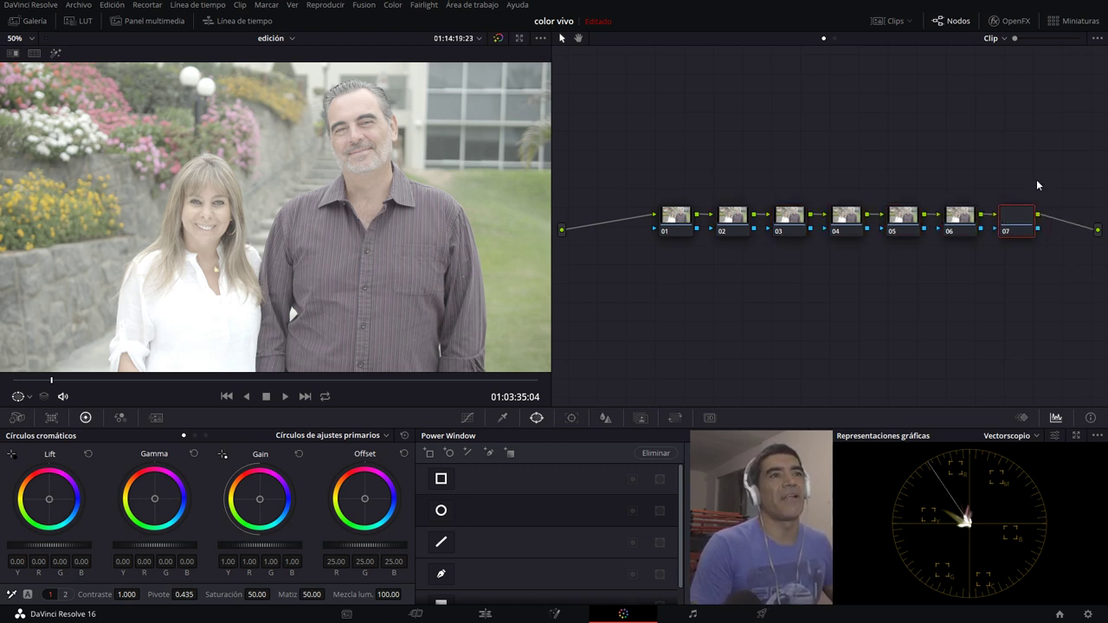
left_click_drag(1037, 177, 717, 258)
key("Delete")
Step: Reposition node 01 slightly and bring up its curves alongside the Gráfica RGB scope
left_click_drag(675, 220, 660, 199)
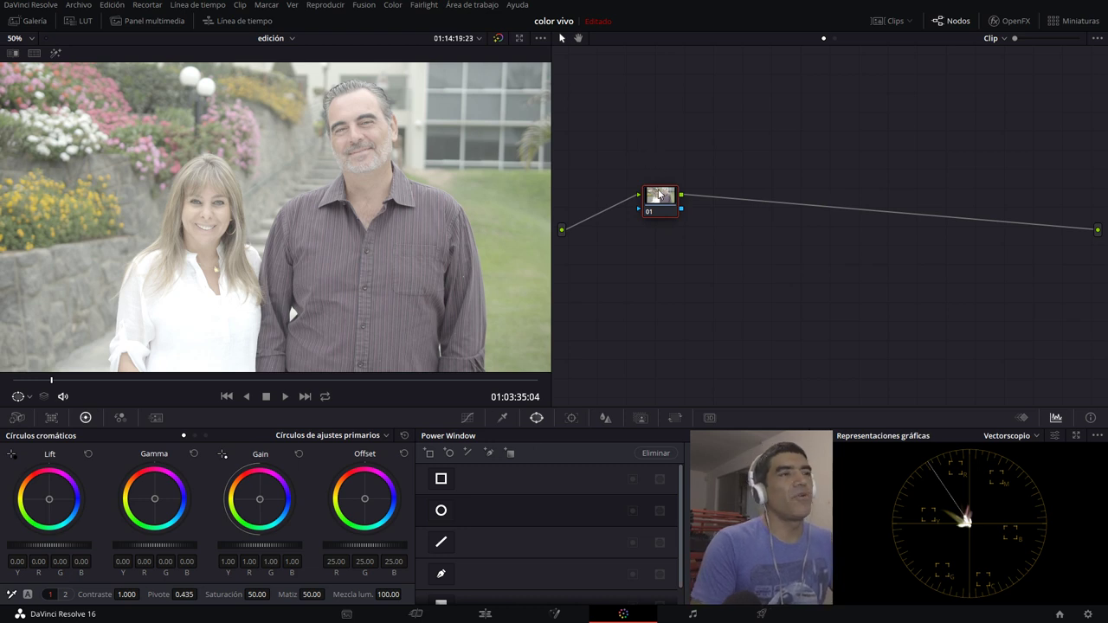
left_click(465, 418)
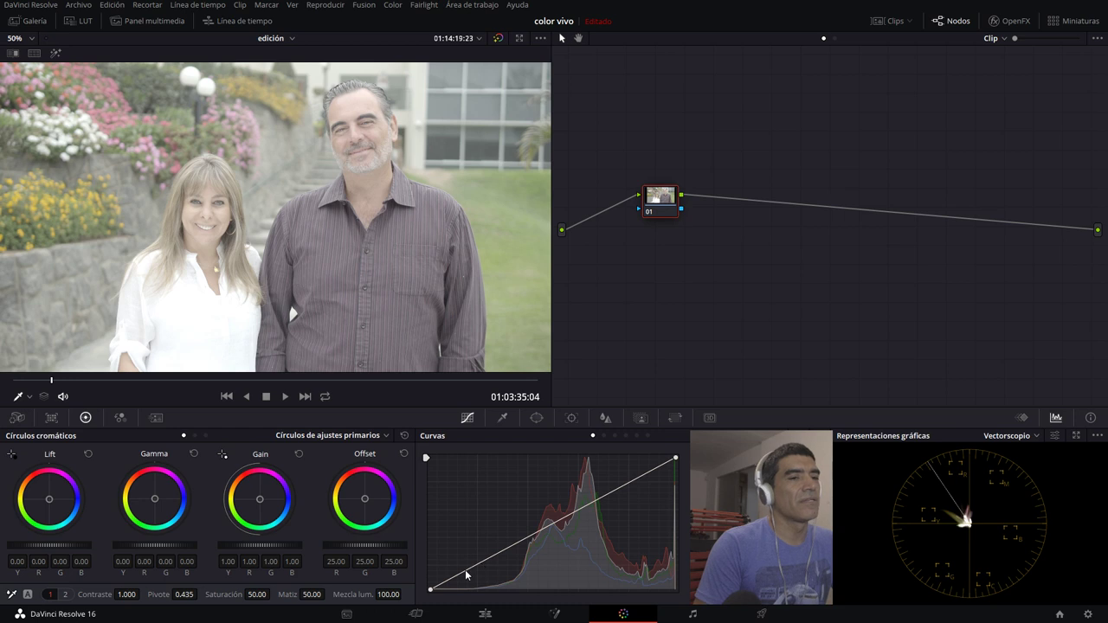
left_click(1018, 436)
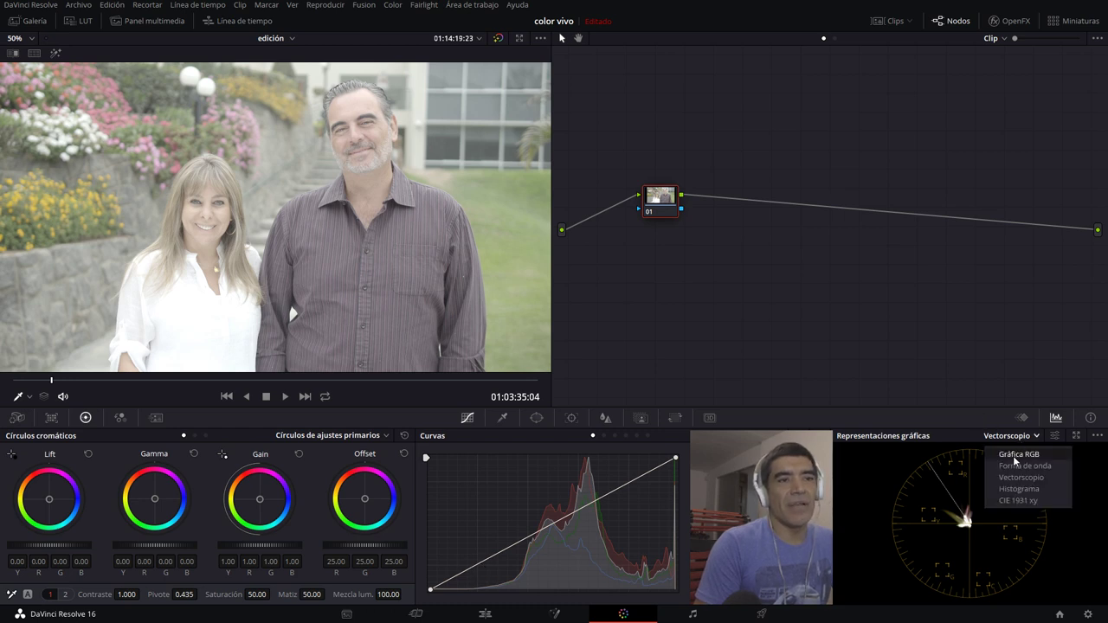
left_click(1035, 456)
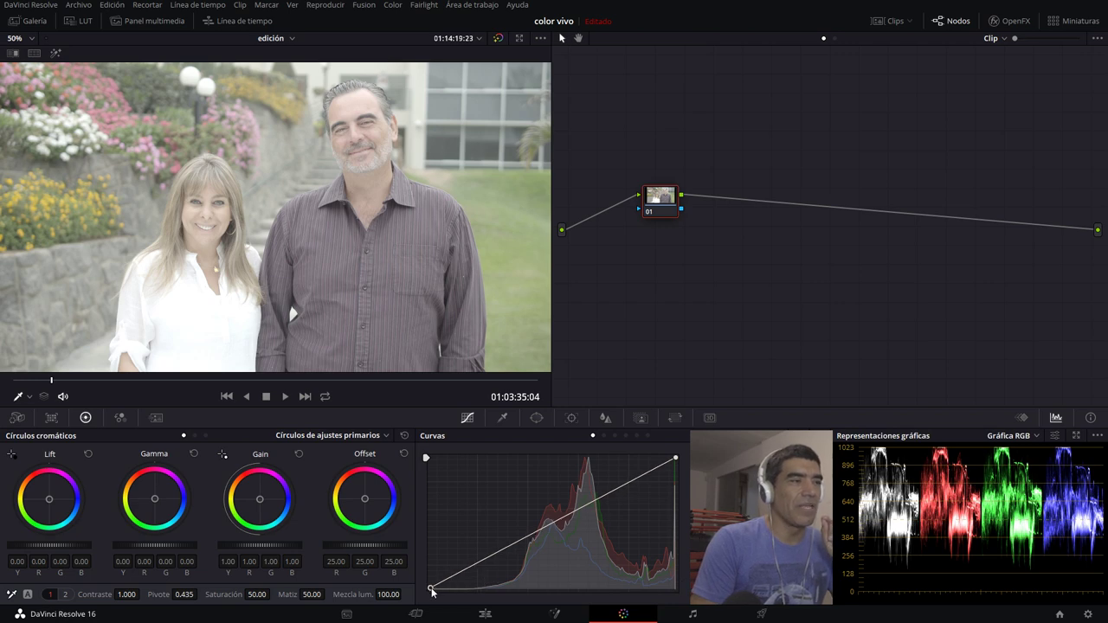
Step: Darken node 01 by moving the curve's black point inward, setting Offset to 15.70 and pulling the lower midtones slightly down
left_click_drag(431, 589, 514, 598)
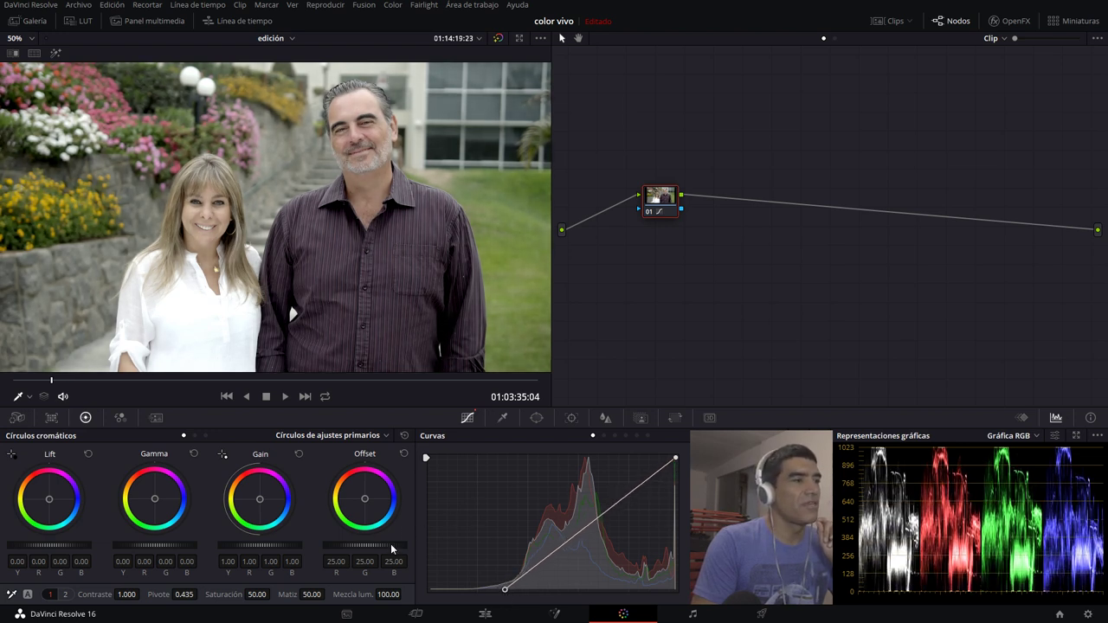
left_click_drag(391, 548, 354, 549)
left_click_drag(505, 589, 483, 590)
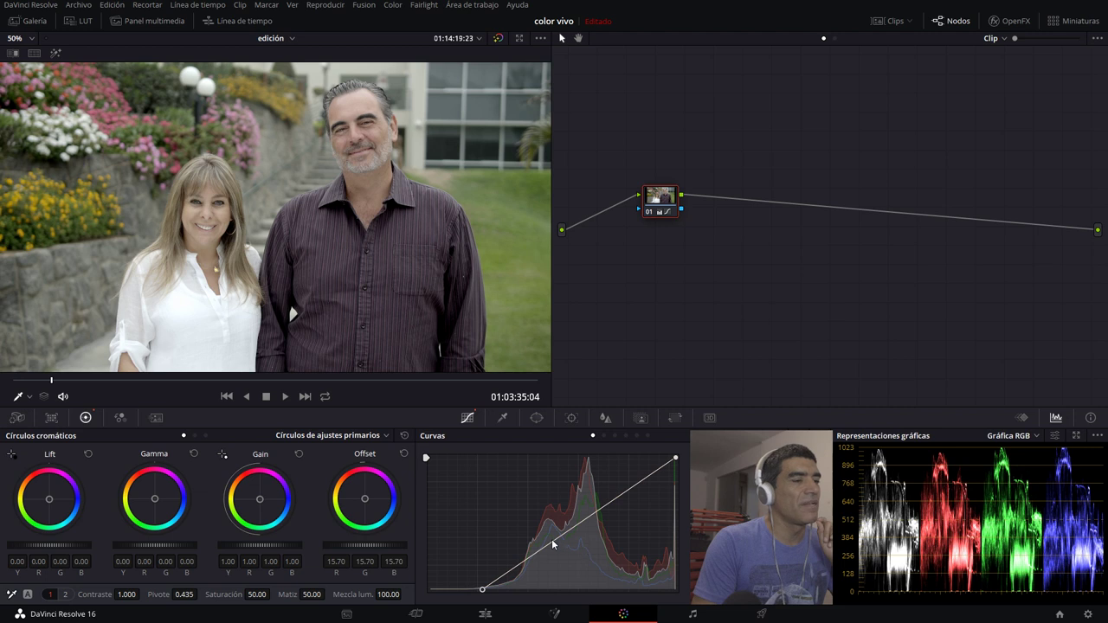
left_click_drag(551, 538, 559, 544)
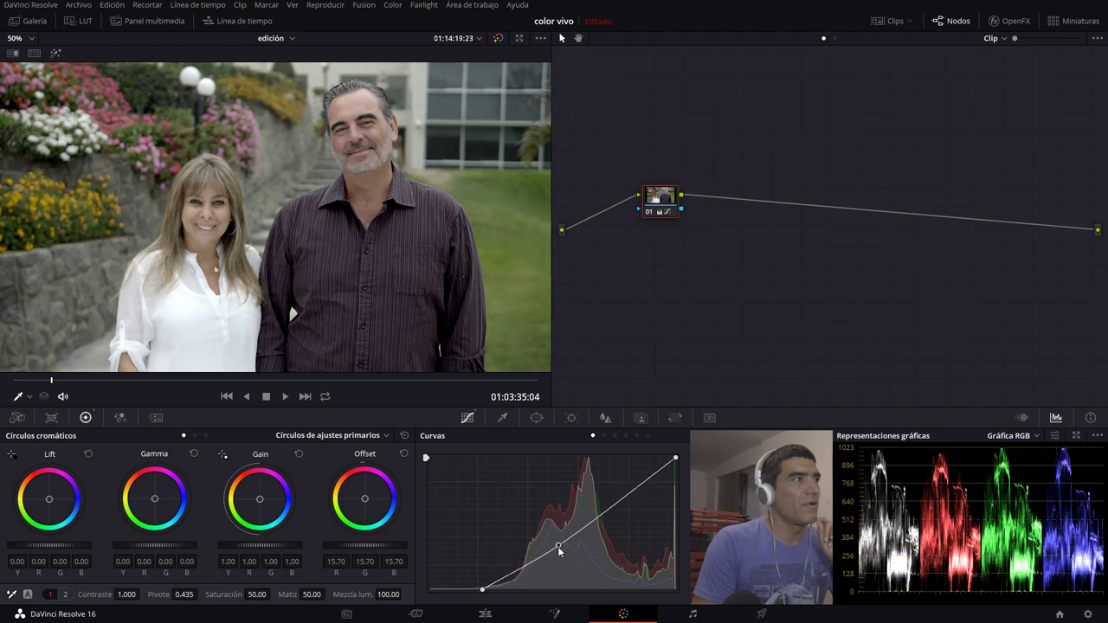
Step: Set node 01's tint to 7.50 and its saturation to 68.20
left_click(65, 595)
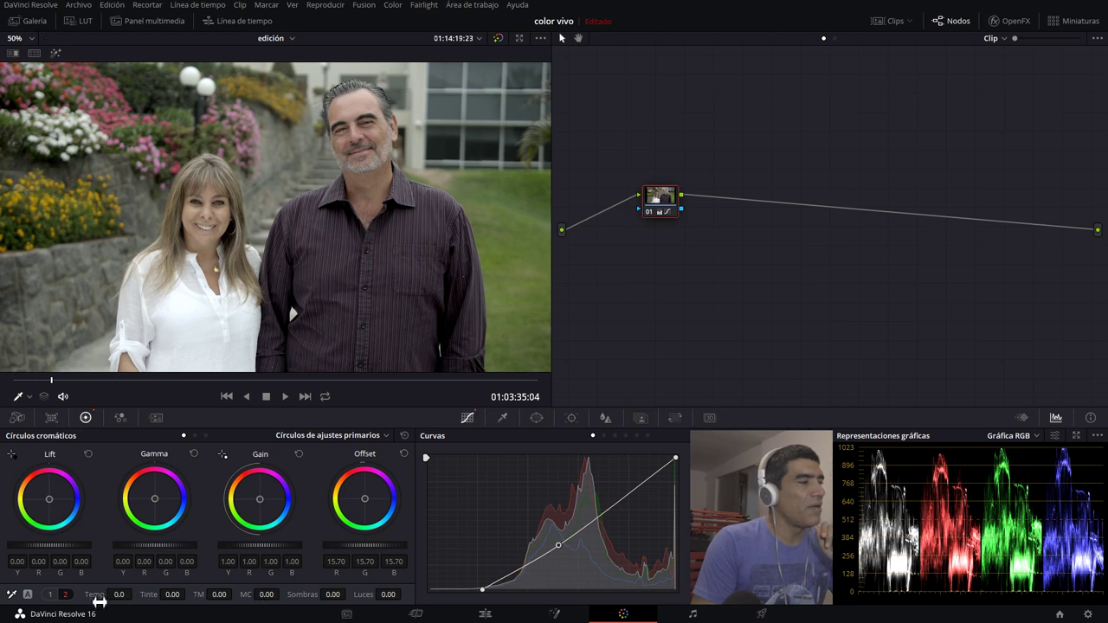
left_click(51, 595)
left_click(65, 594)
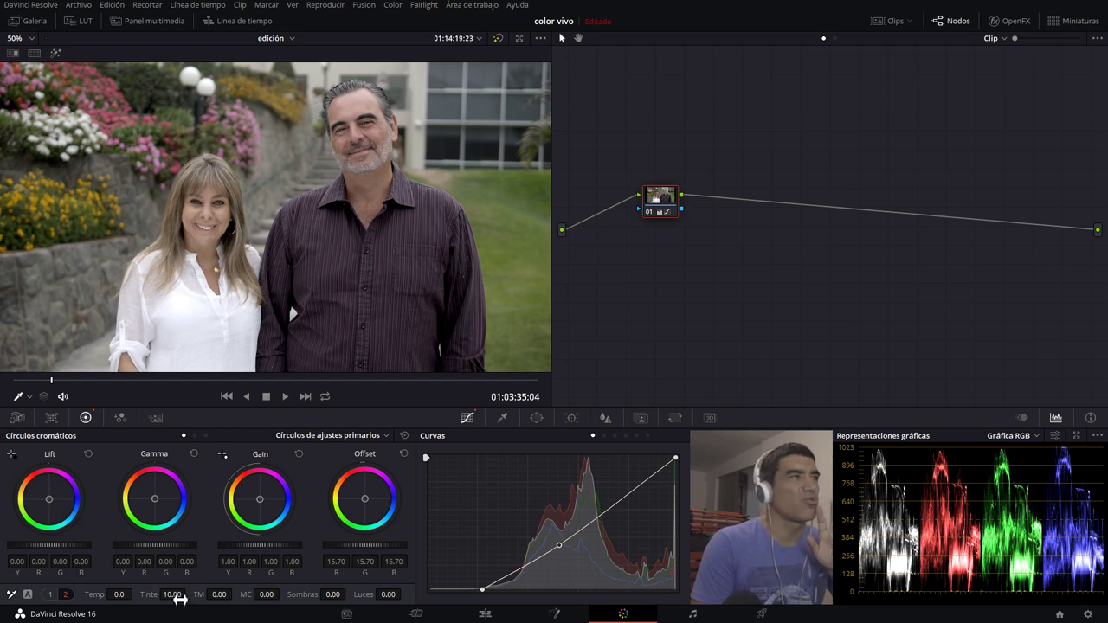
left_click_drag(179, 599, 168, 598)
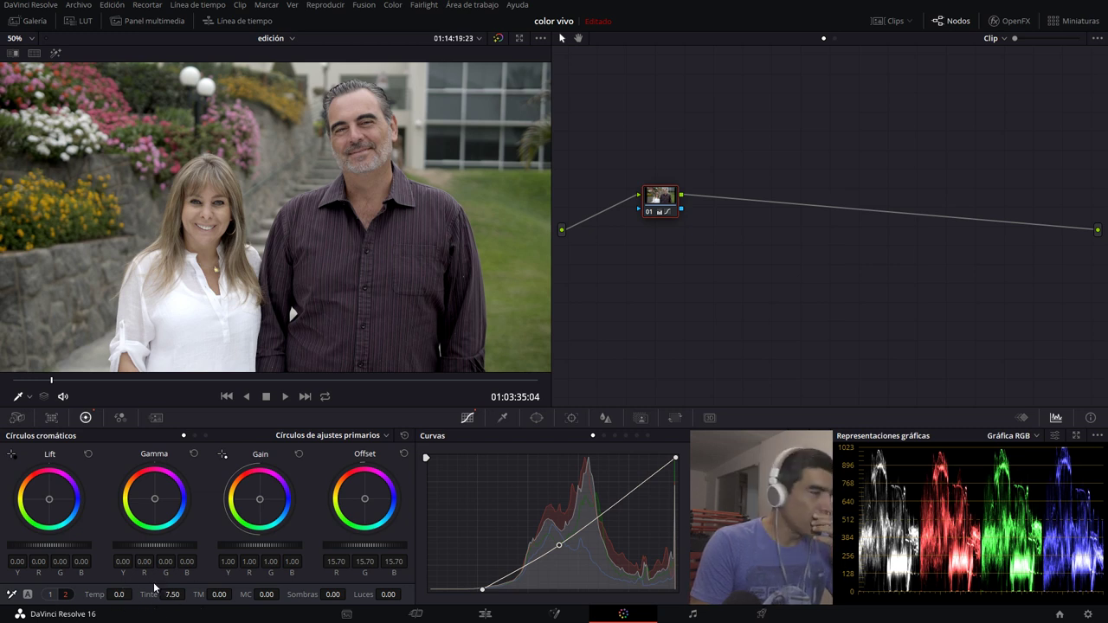
left_click(50, 595)
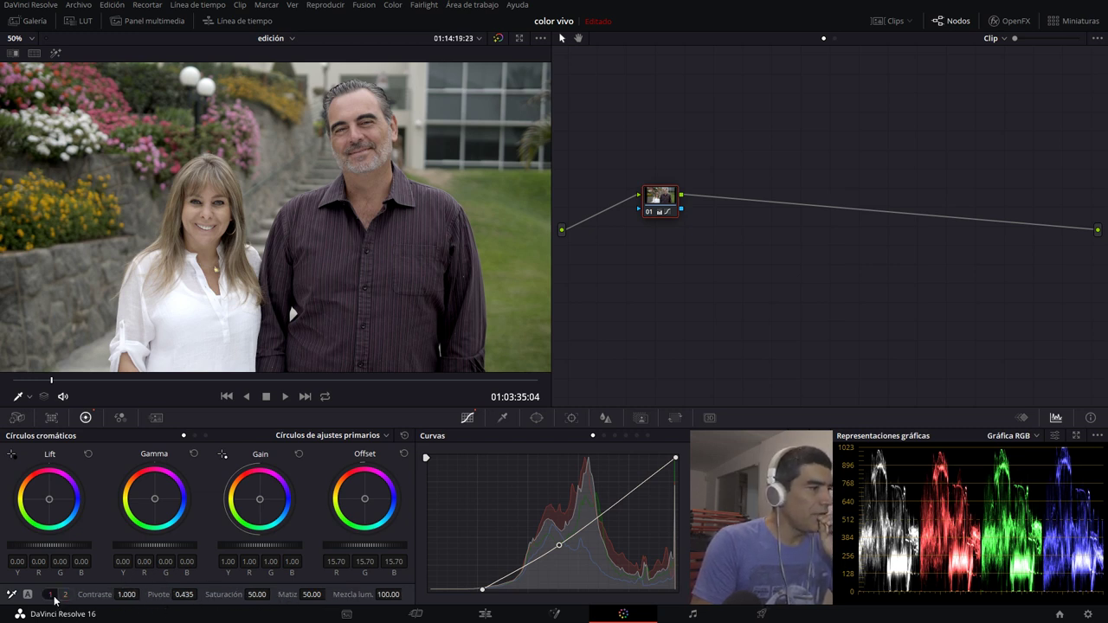
left_click_drag(268, 602, 300, 602)
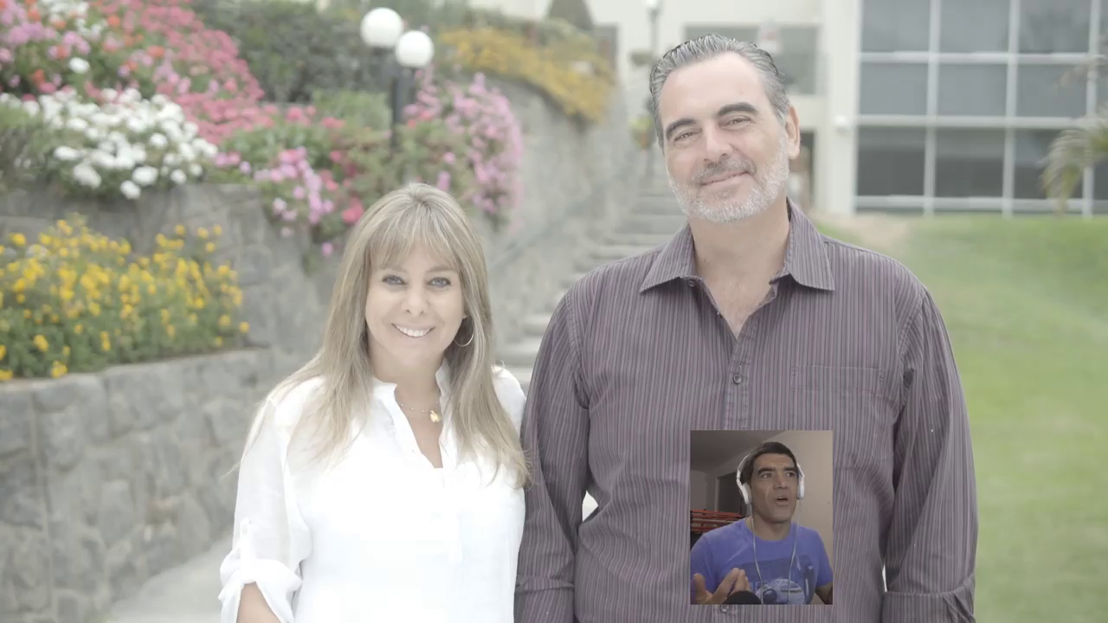
Step: Leave the full-screen view and compare the clip with its grades bypassed and enabled, deleting the extra node 02
key("Escape")
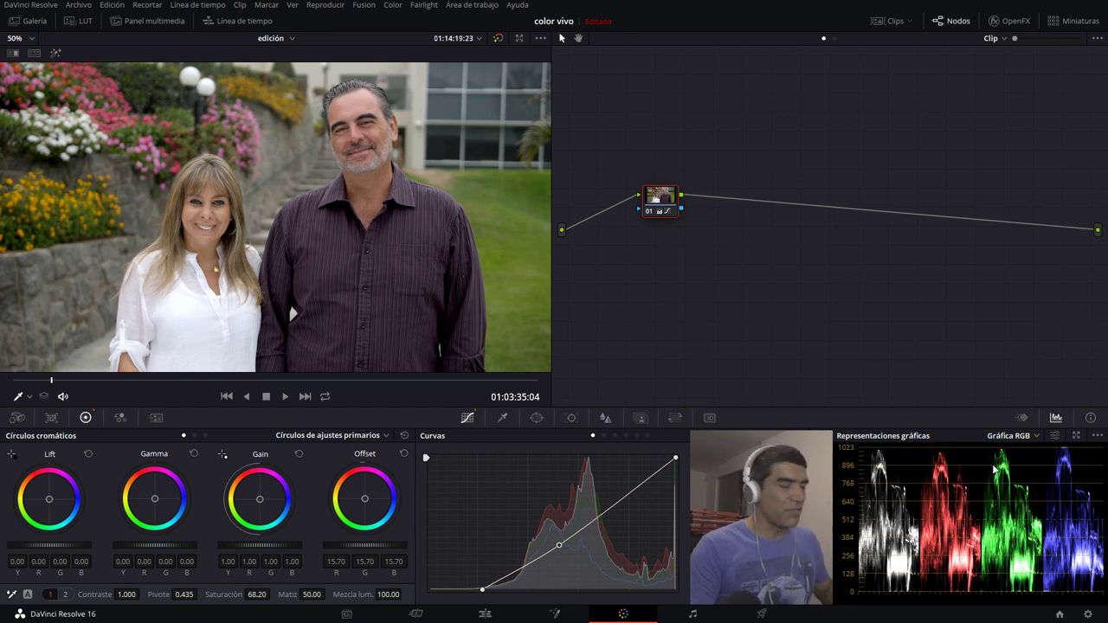
key("alt+s")
key("shift+d")
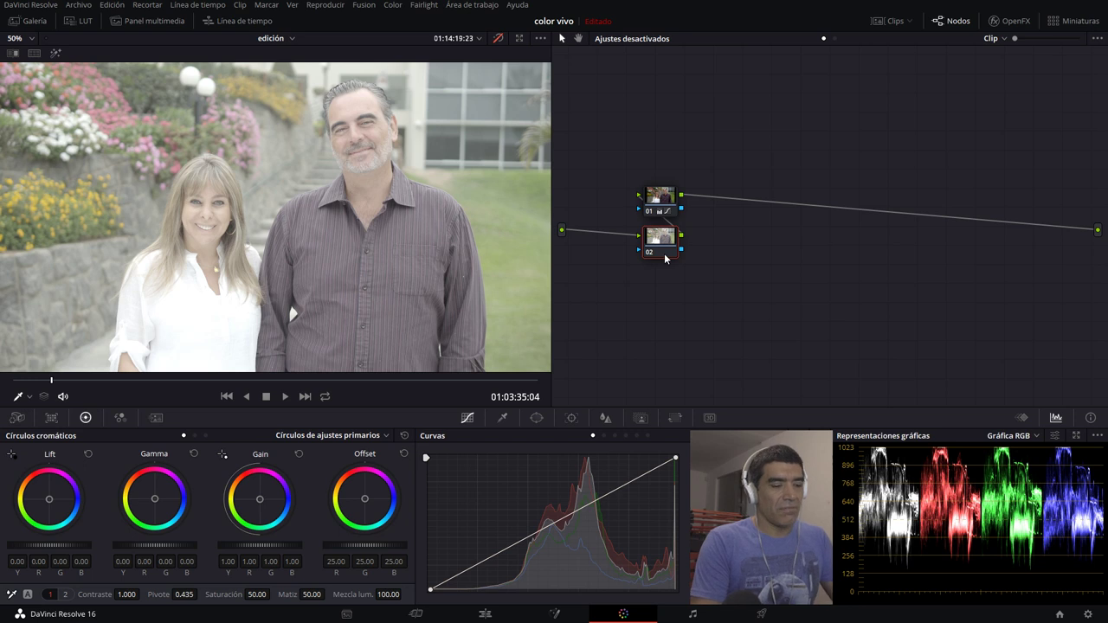
key("Delete")
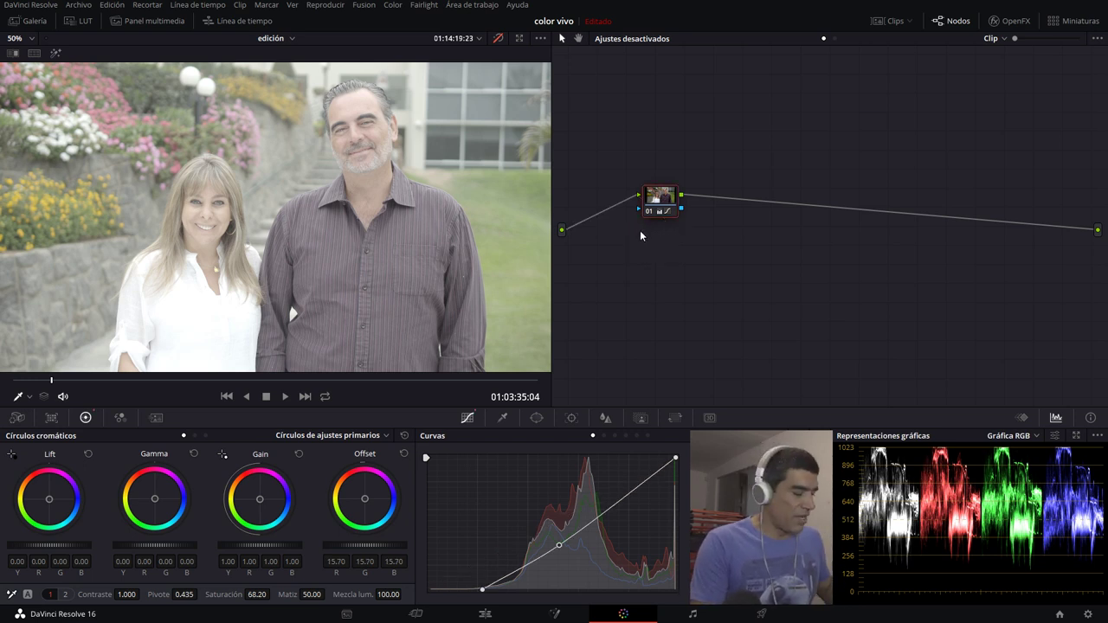
key("shift+d")
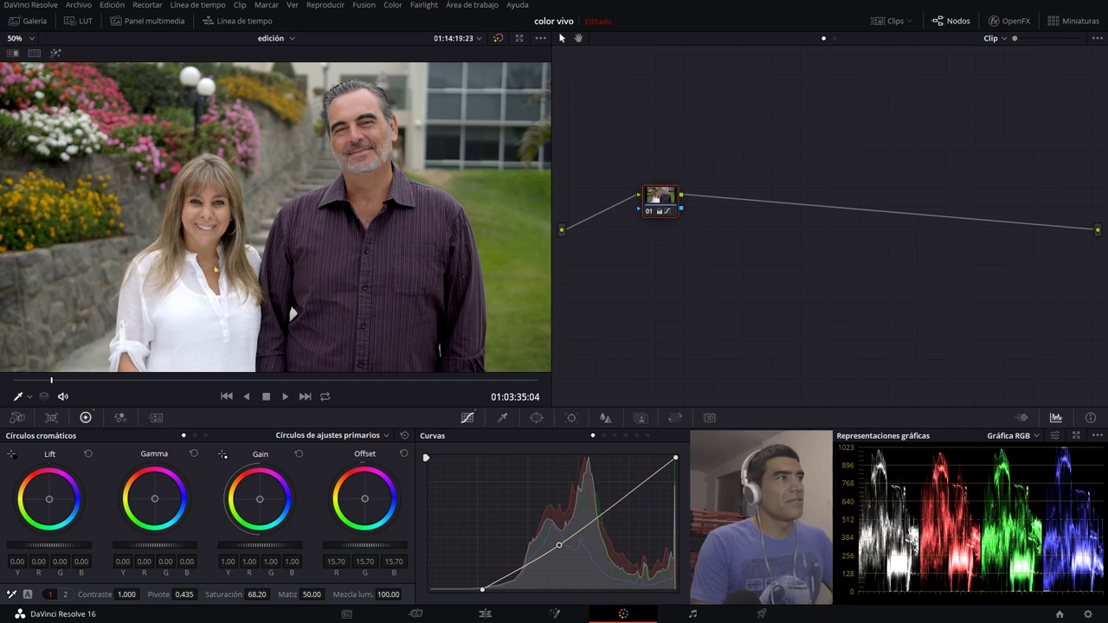
Step: Lower the white point of node 01's curve slightly, and add serial nodes 02 and 03 staggered above it
left_click_drag(677, 463, 680, 464)
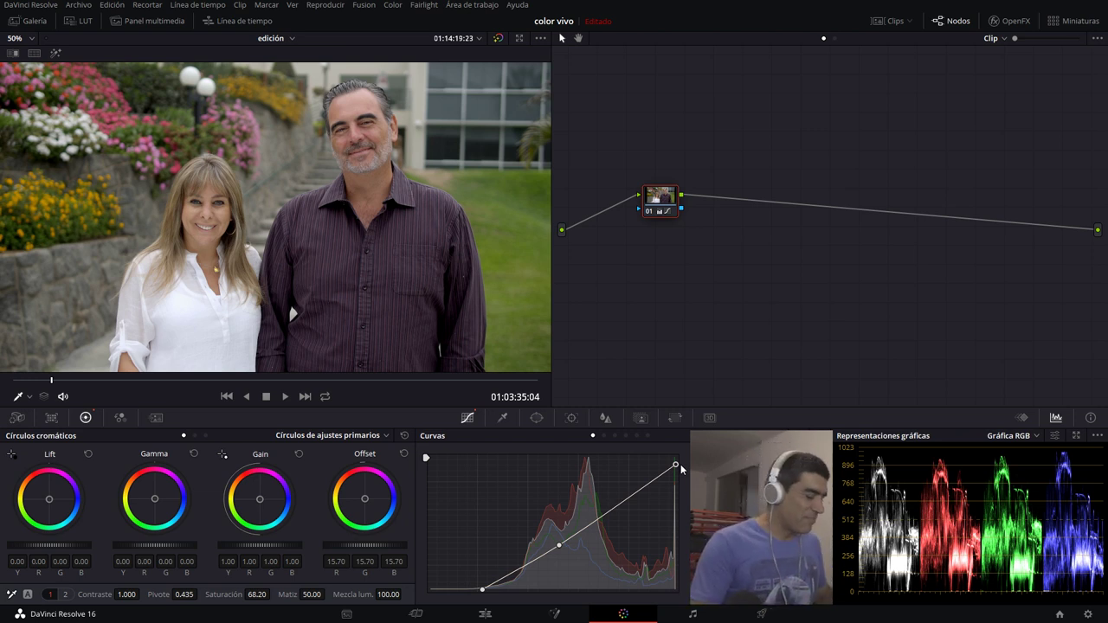
key("alt+s")
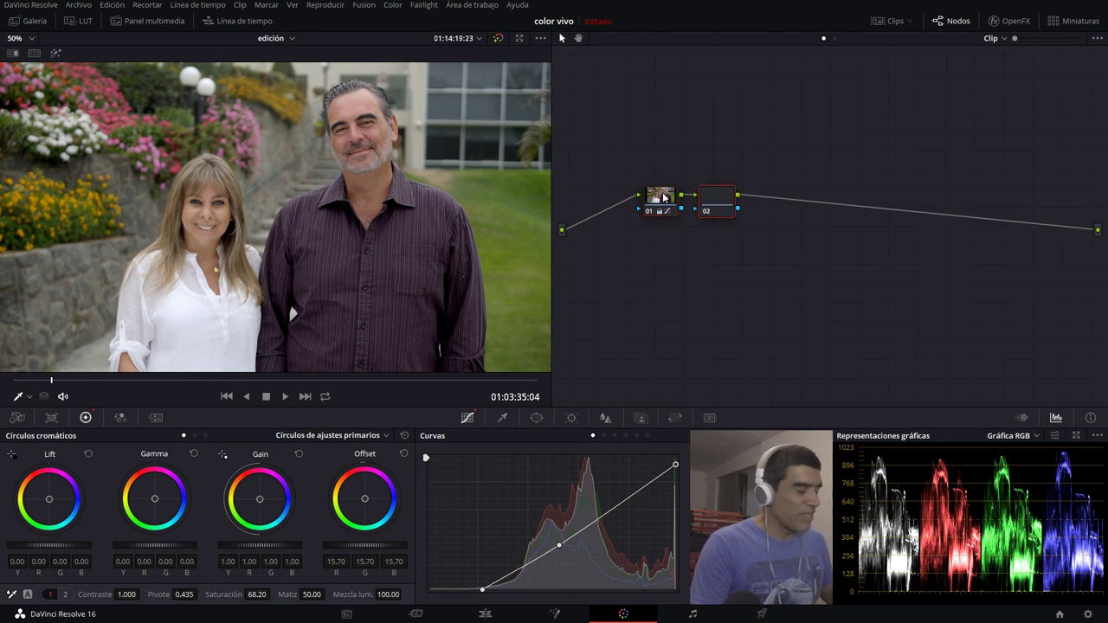
left_click_drag(724, 200, 801, 169)
key("alt+s")
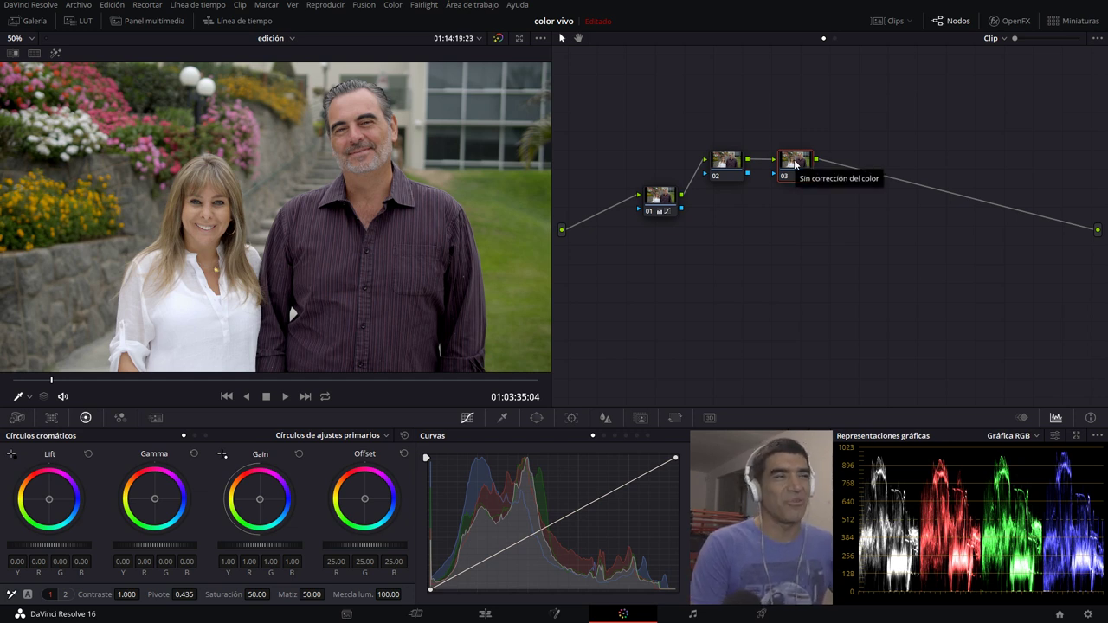
left_click_drag(795, 164, 803, 168)
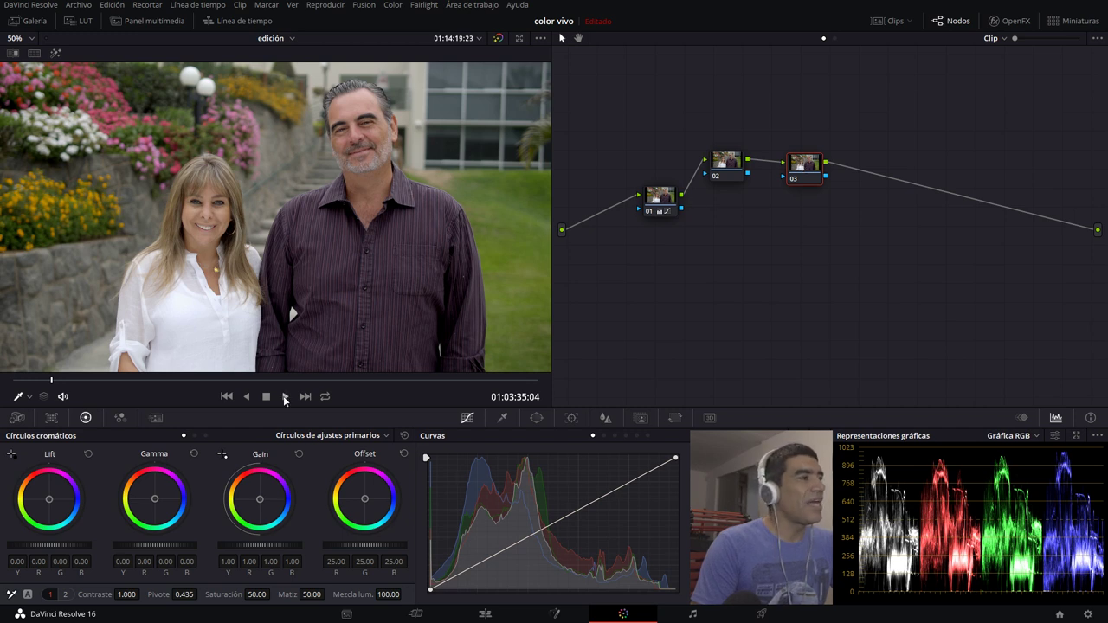
Step: In node 03's RGB mixer, set the blue channel's blue contribution to 0.00 and its green contribution to 1.00
left_click(121, 418)
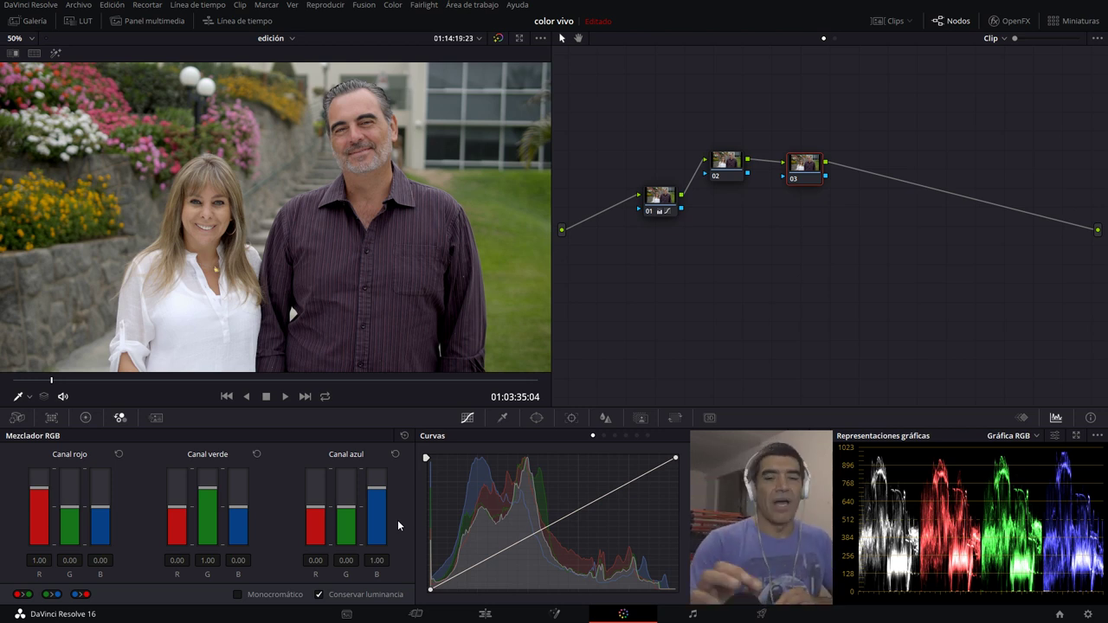
left_click_drag(378, 488, 386, 503)
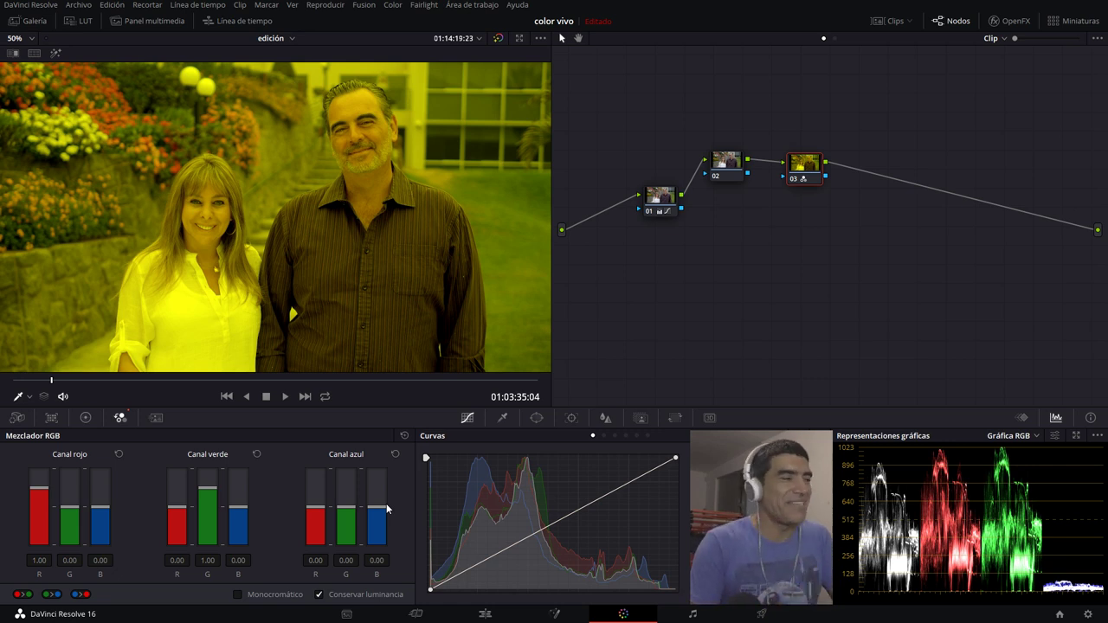
left_click_drag(345, 509, 345, 489)
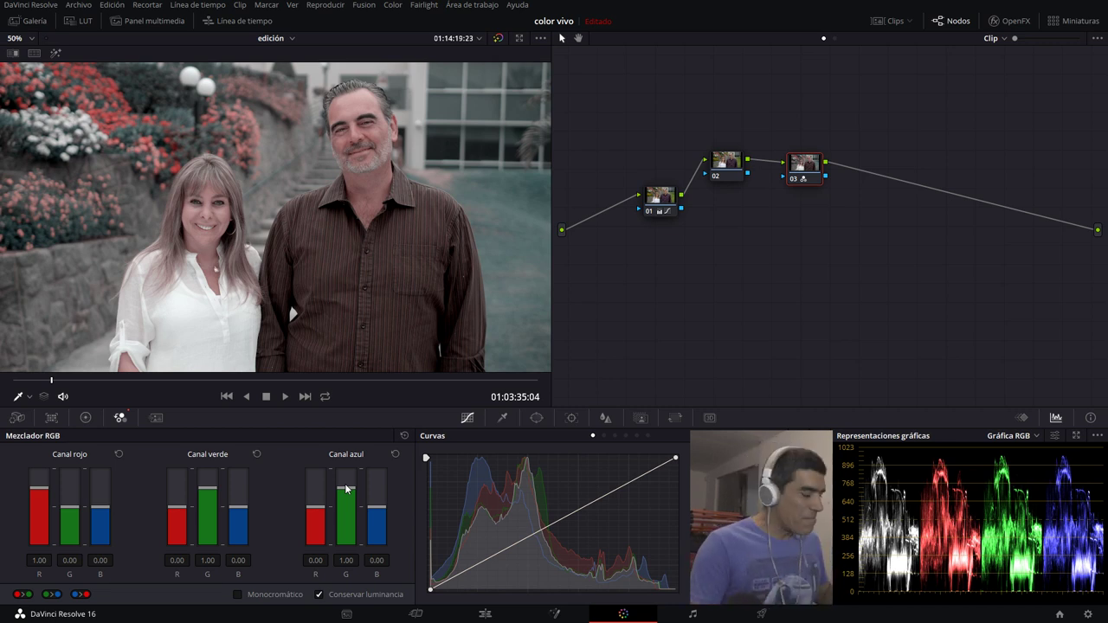
Step: Switch to the browser to review the Gfycat red-hat two-strip Technicolor reference, and return to DaVinci Resolve
key("alt+Tab")
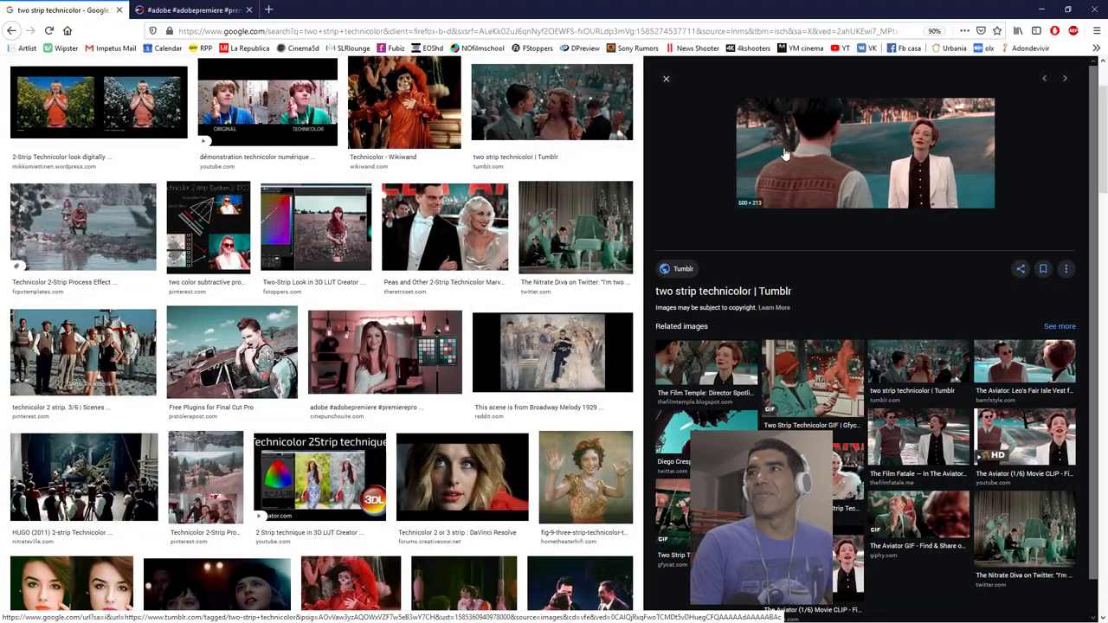
left_click(812, 373)
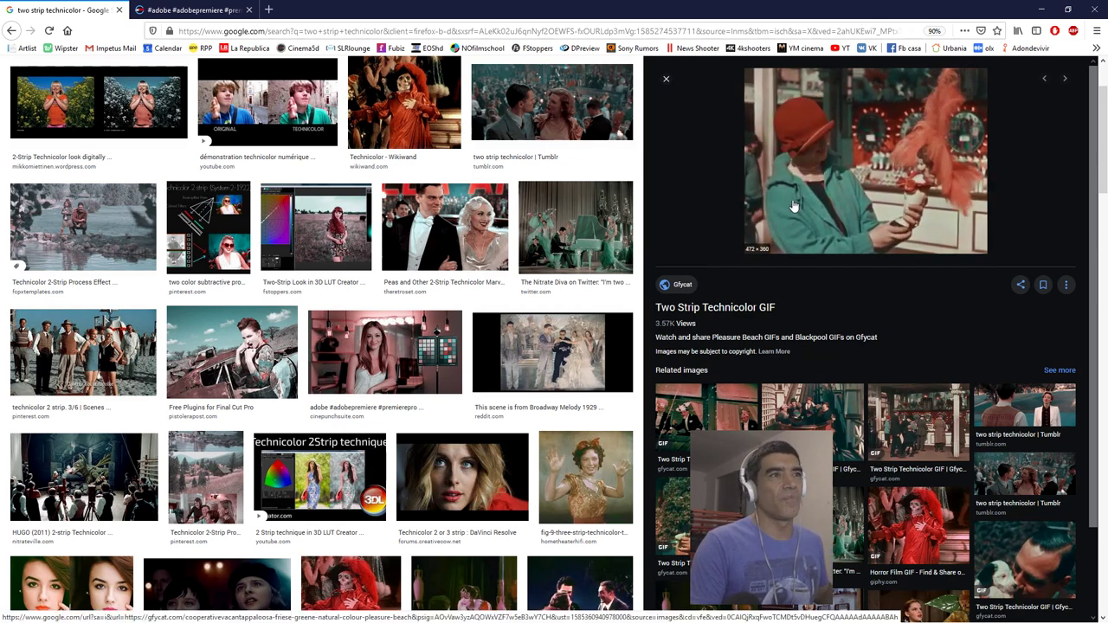
key("alt+Tab")
key("alt+Tab")
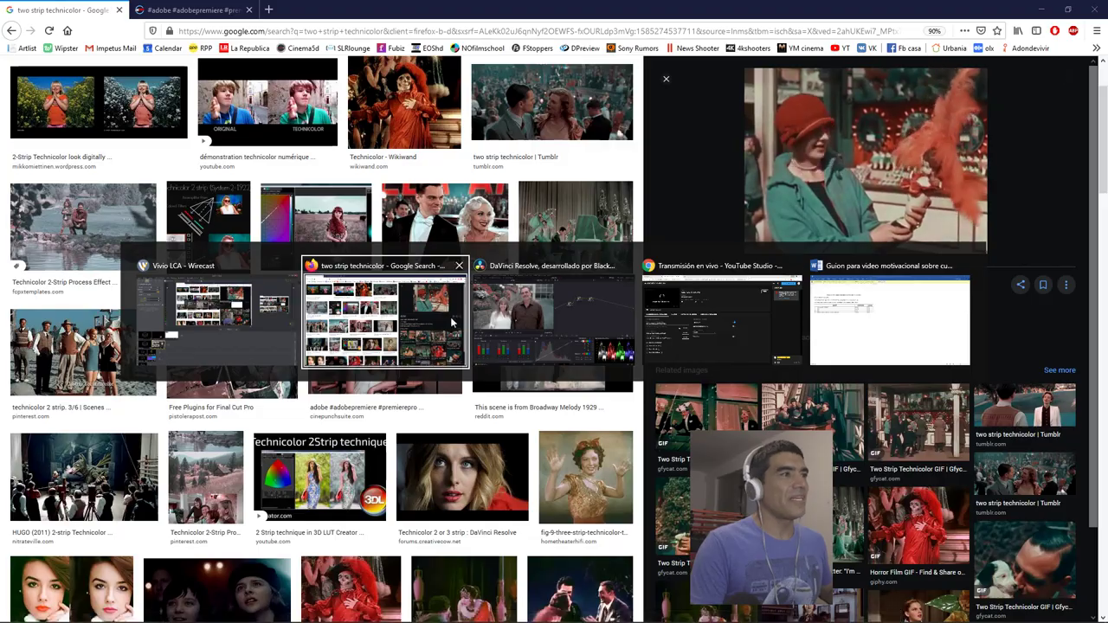
left_click(534, 320)
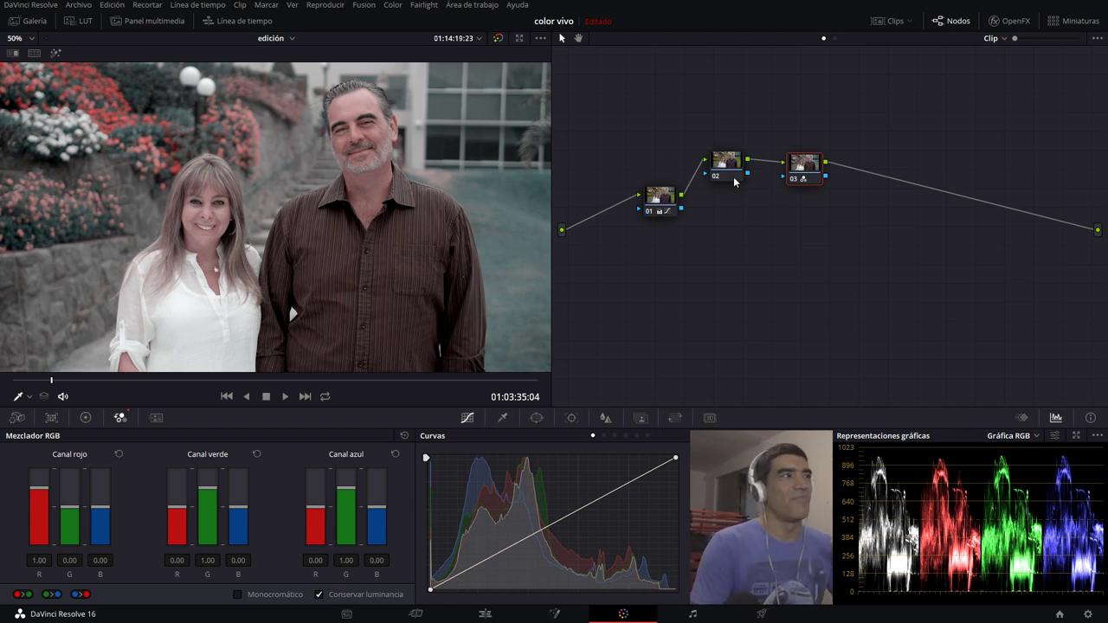
Step: Switch the scope to Vectorscopio and compare the color distribution with node 03 disabled and enabled
left_click(1018, 440)
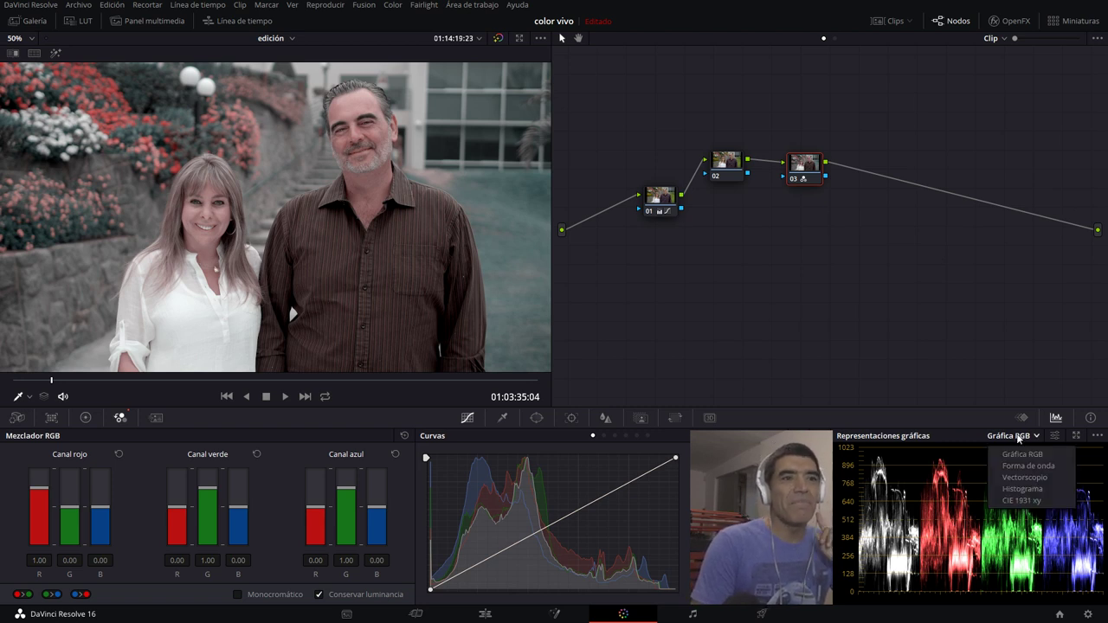
left_click(1029, 477)
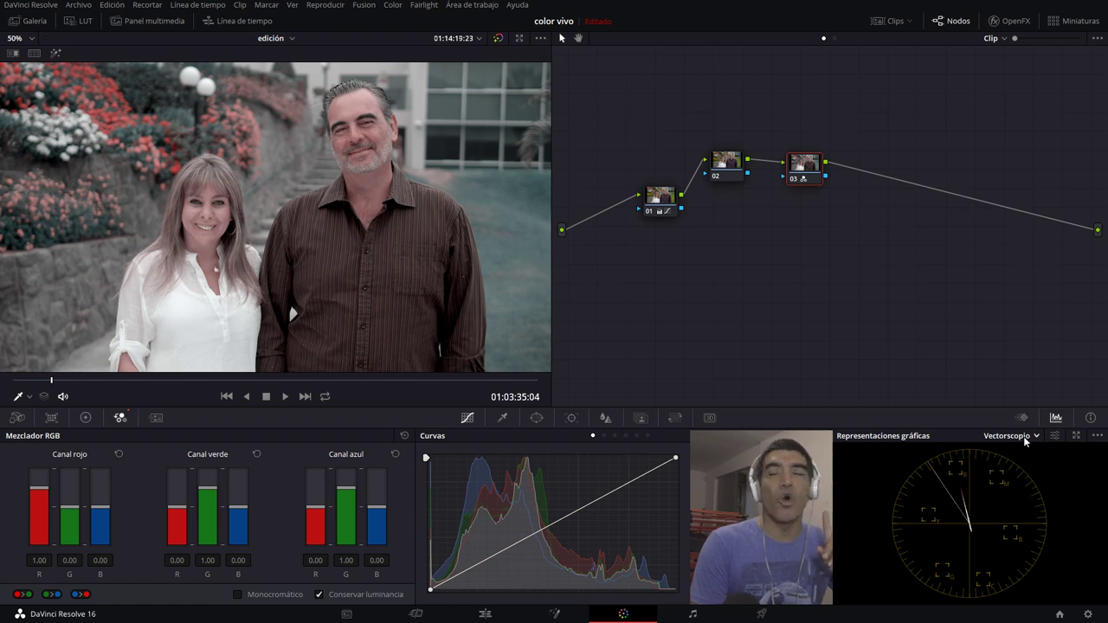
left_click(791, 179)
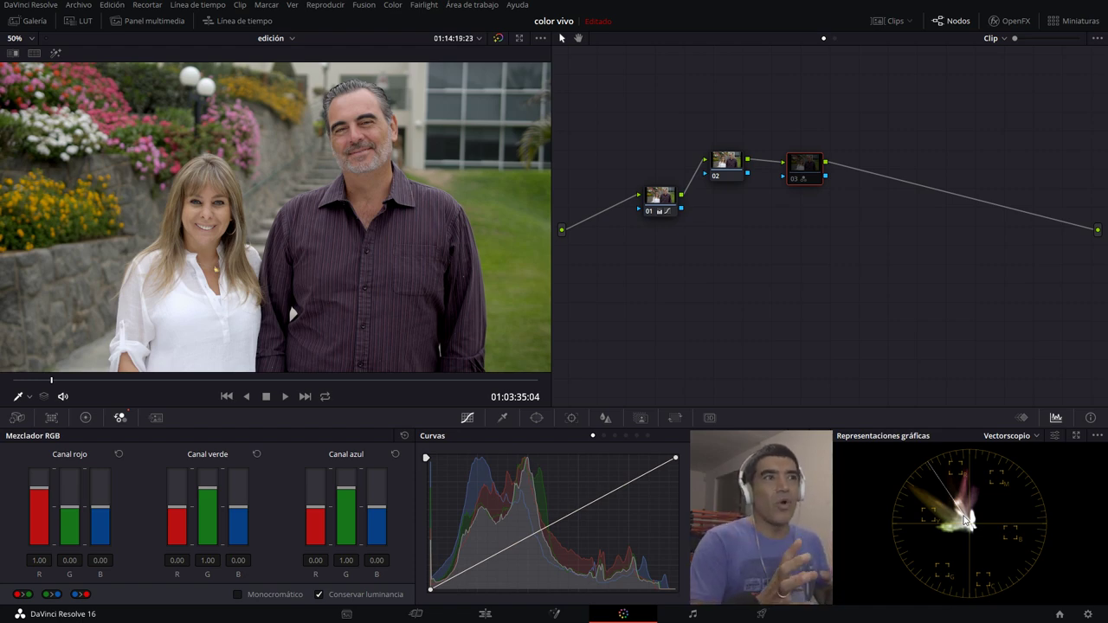
key("ctrl+f")
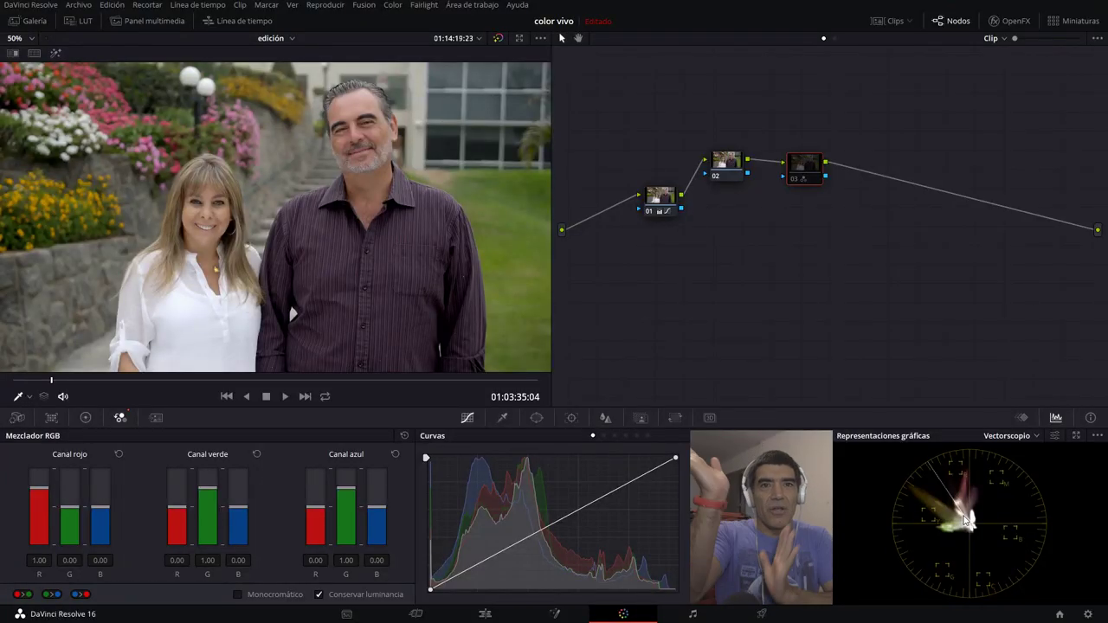
left_click(790, 182)
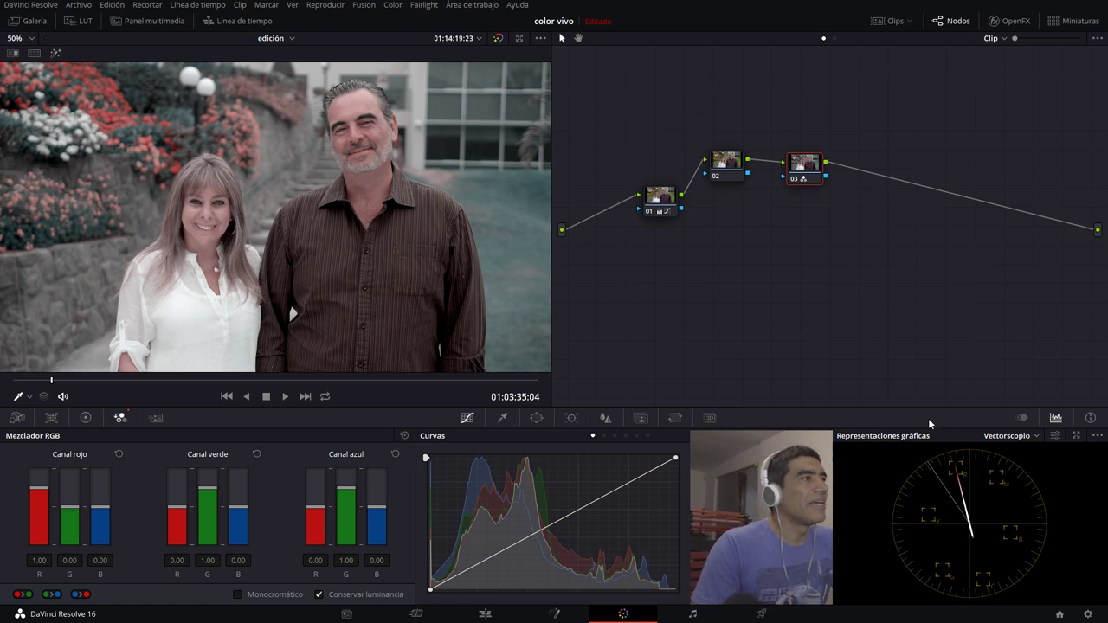
Step: Nudge node 03, add serial node 04 after it, and show the new node's primary color wheels
left_click_drag(803, 170, 797, 164)
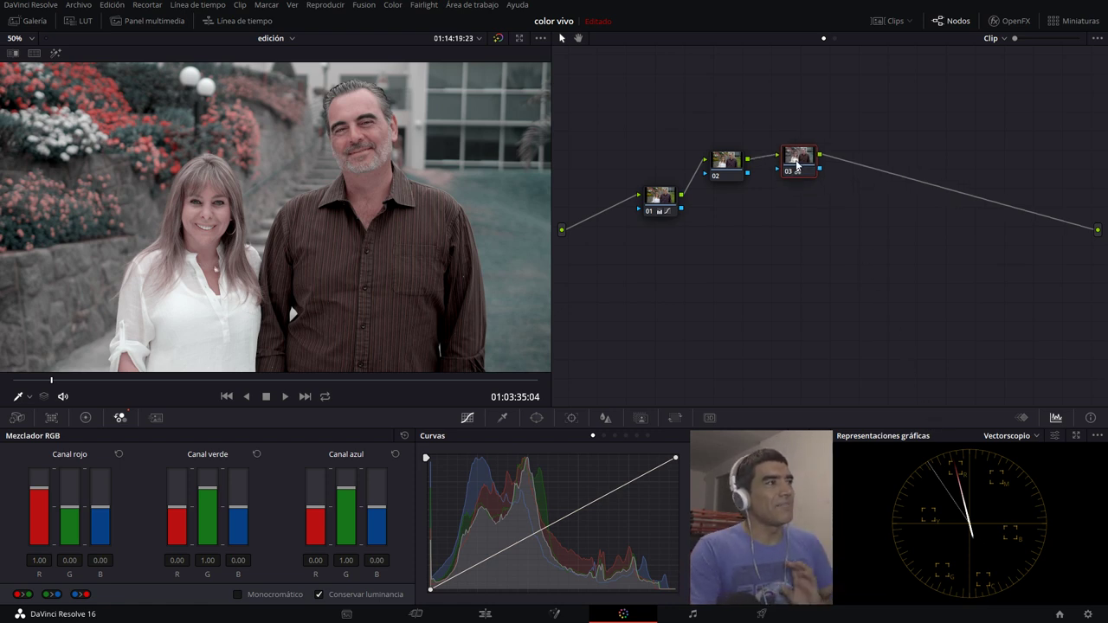
key("alt+s")
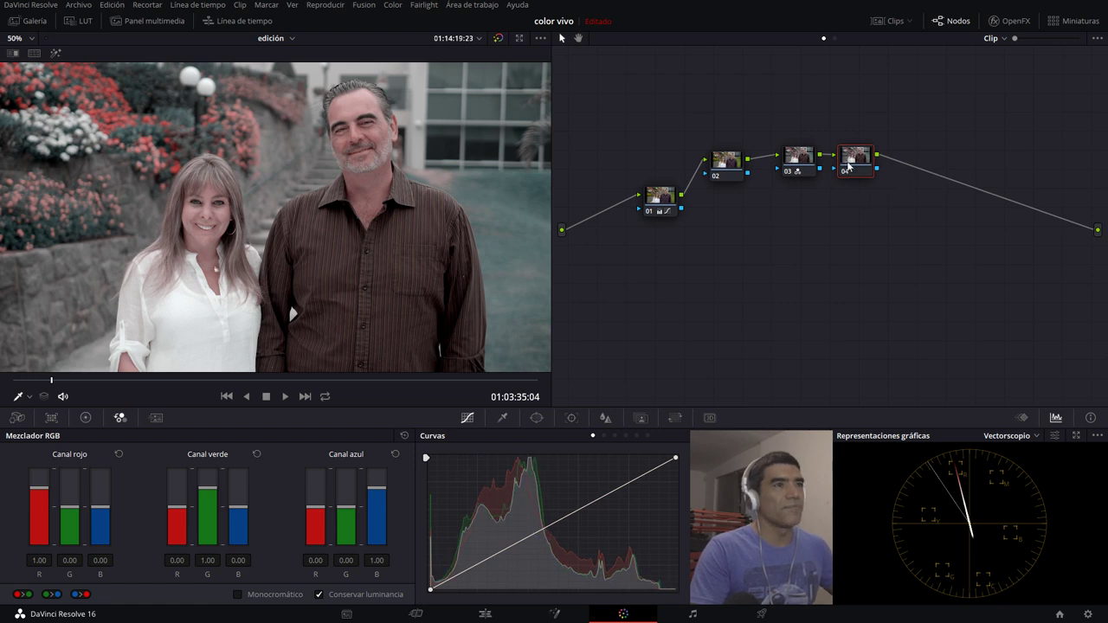
left_click(84, 418)
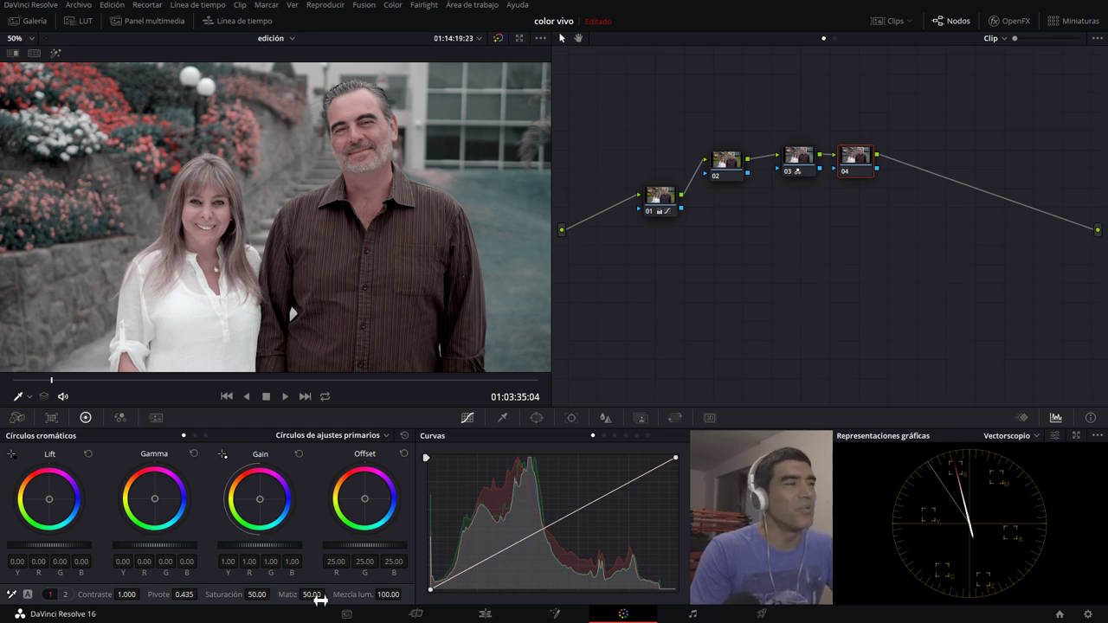
Step: Set node 04's hue (Matiz) to 44.40 and check the graded image in full screen
left_click_drag(311, 595, 314, 601)
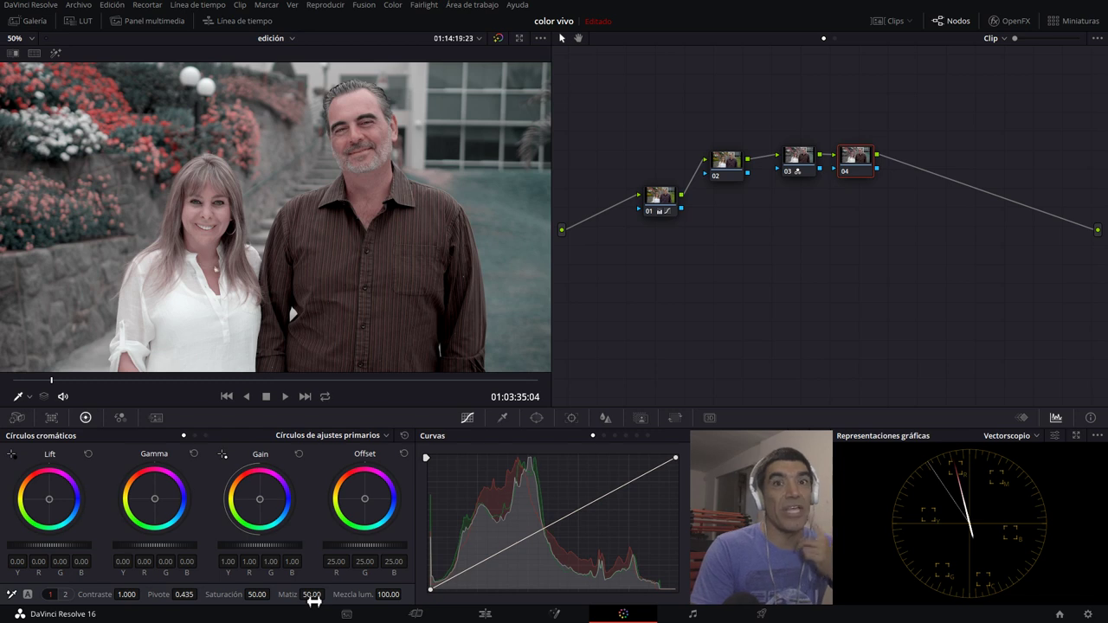
left_click_drag(313, 601, 291, 600)
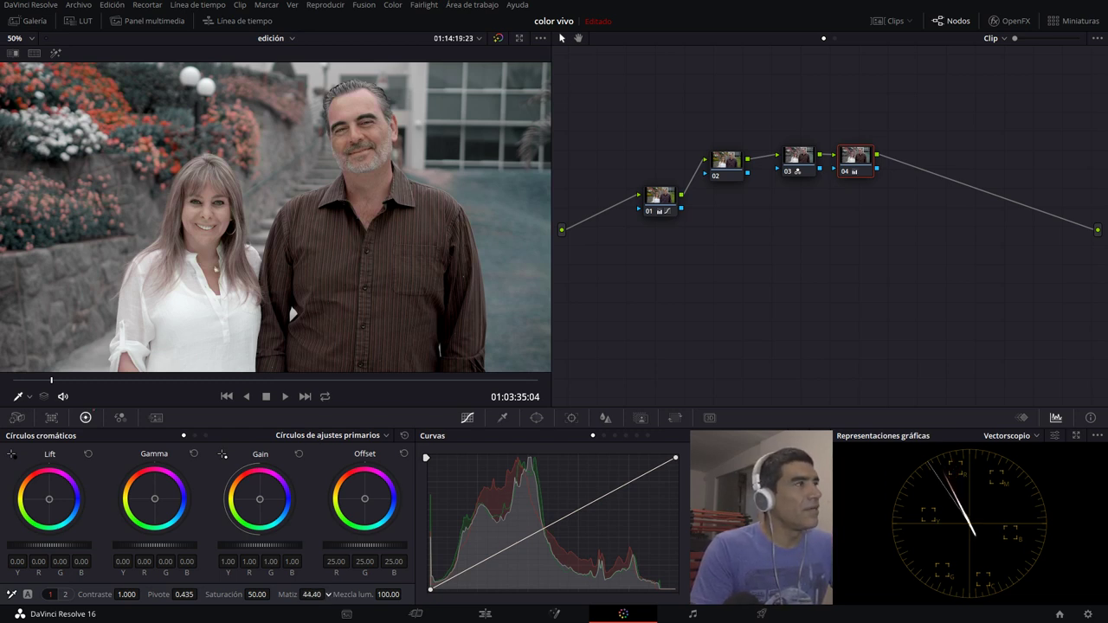
key("ctrl+f")
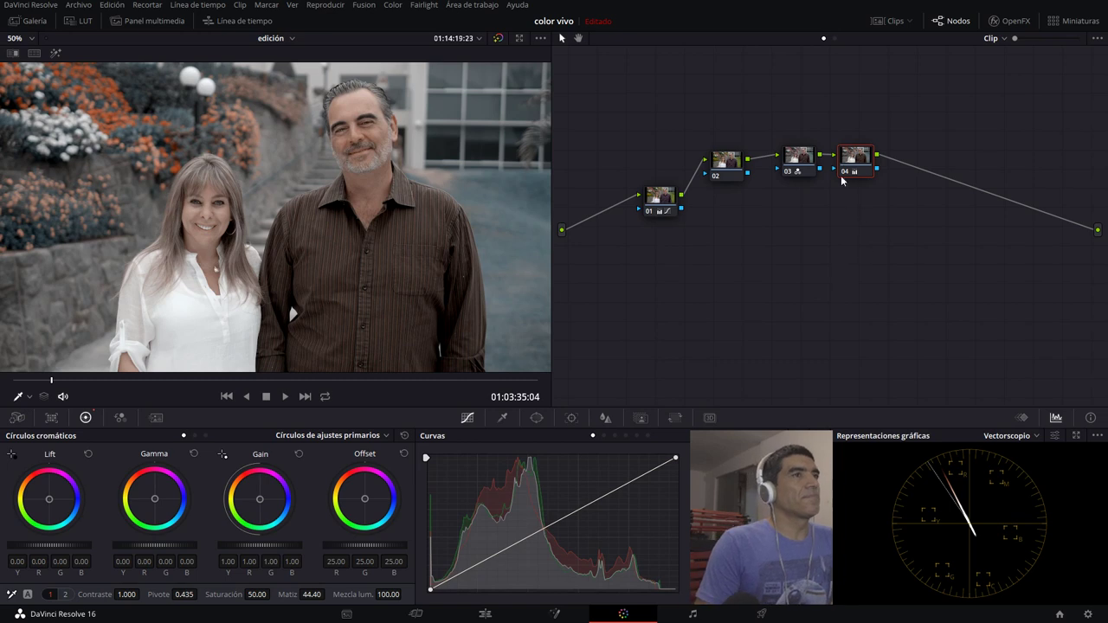
left_click_drag(847, 167, 854, 162)
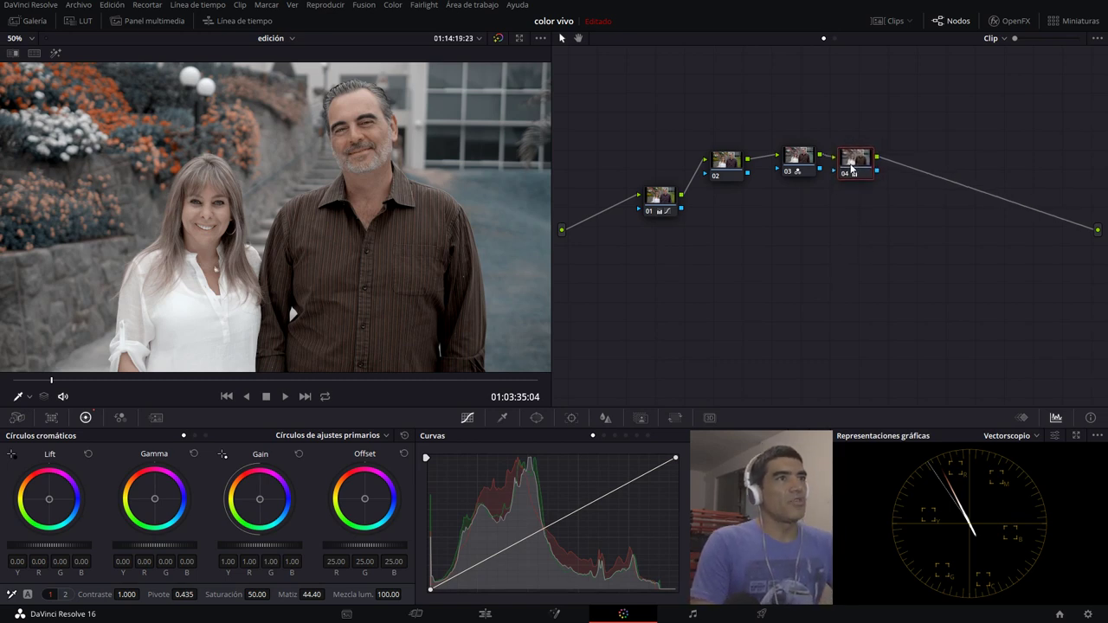
Step: Add serial node 05 after node 04, set its saturation to 62.60, and check the image in full screen
key("alt+s")
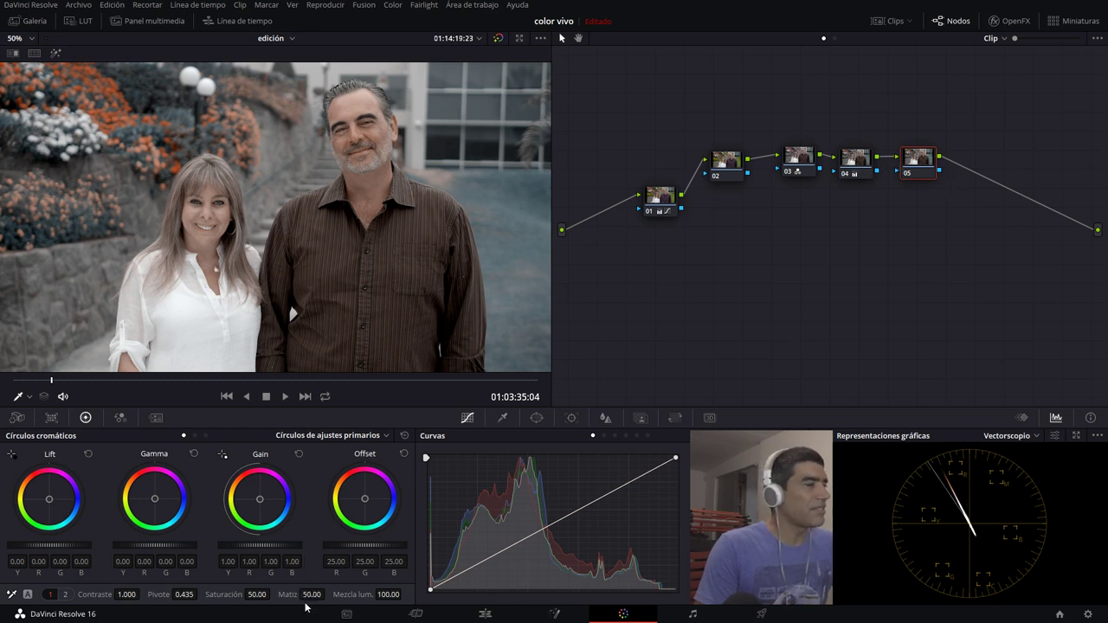
left_click_drag(261, 604, 294, 604)
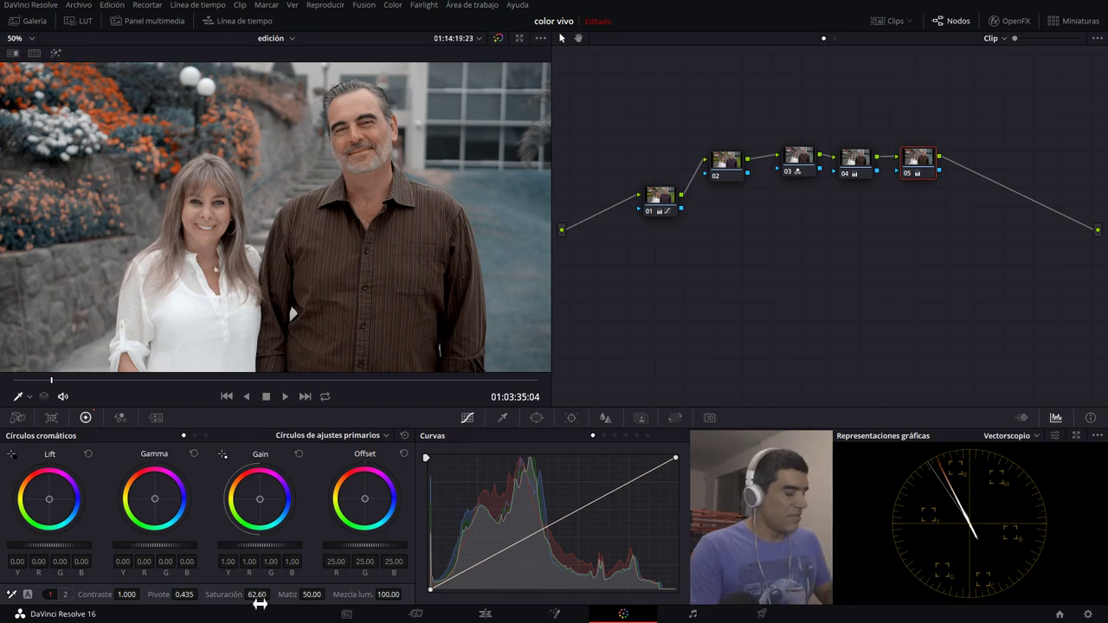
key("ctrl+f")
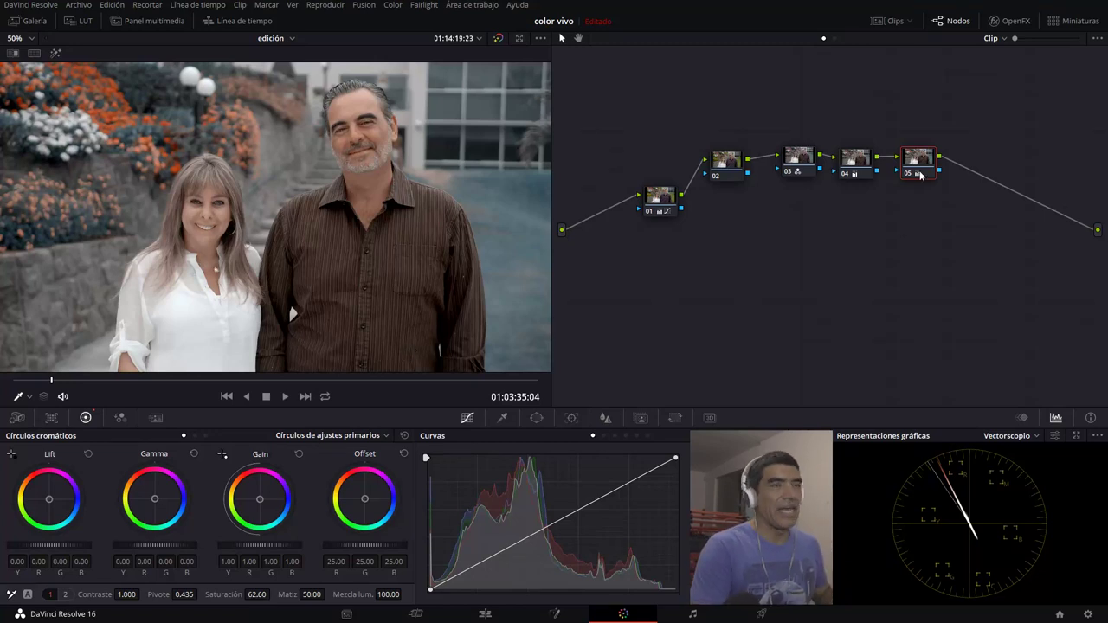
Step: Add parallel node 07 to node 05, and space the new node and the parallel mixer apart in the node graph
key("alt+p")
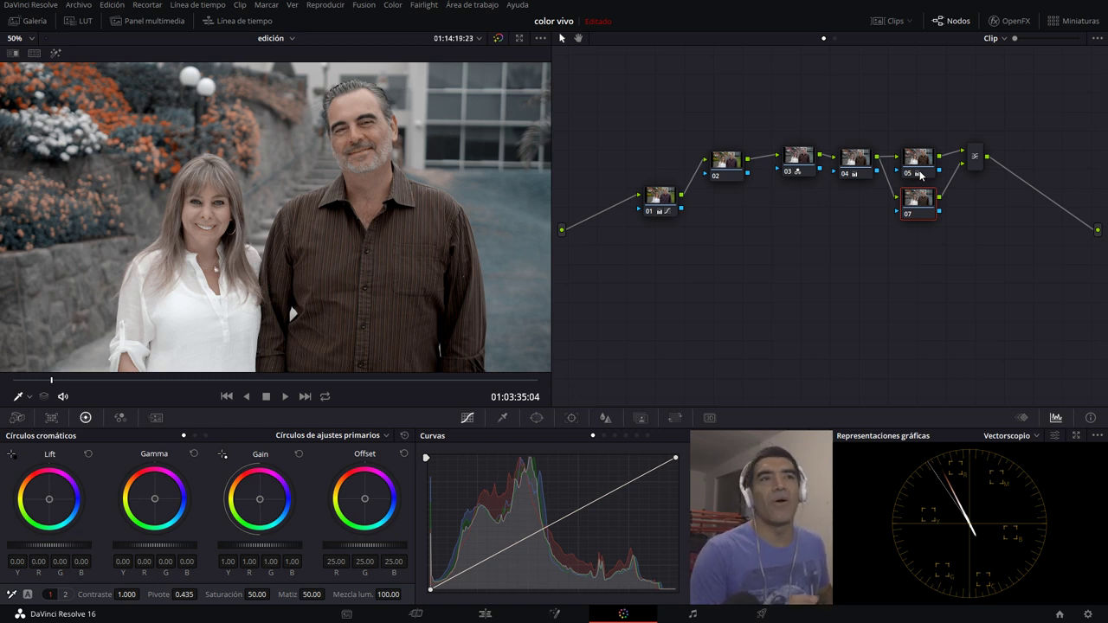
left_click_drag(919, 210, 922, 236)
left_click_drag(975, 156, 980, 180)
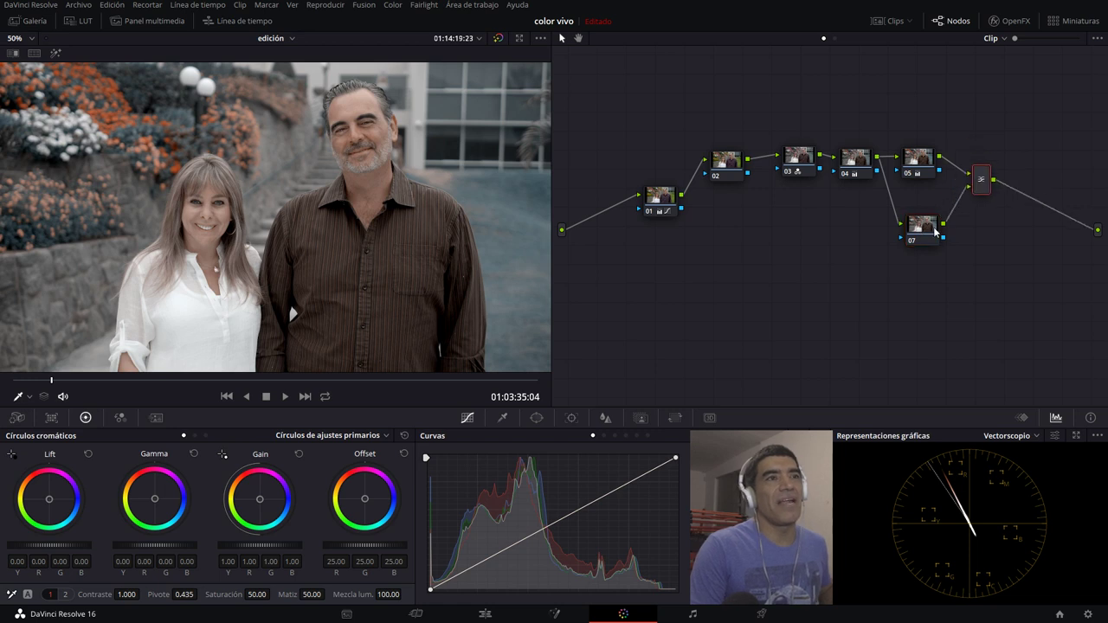
Step: Rewire node 07's input so that it takes its image from the output of node 02
left_click(934, 228)
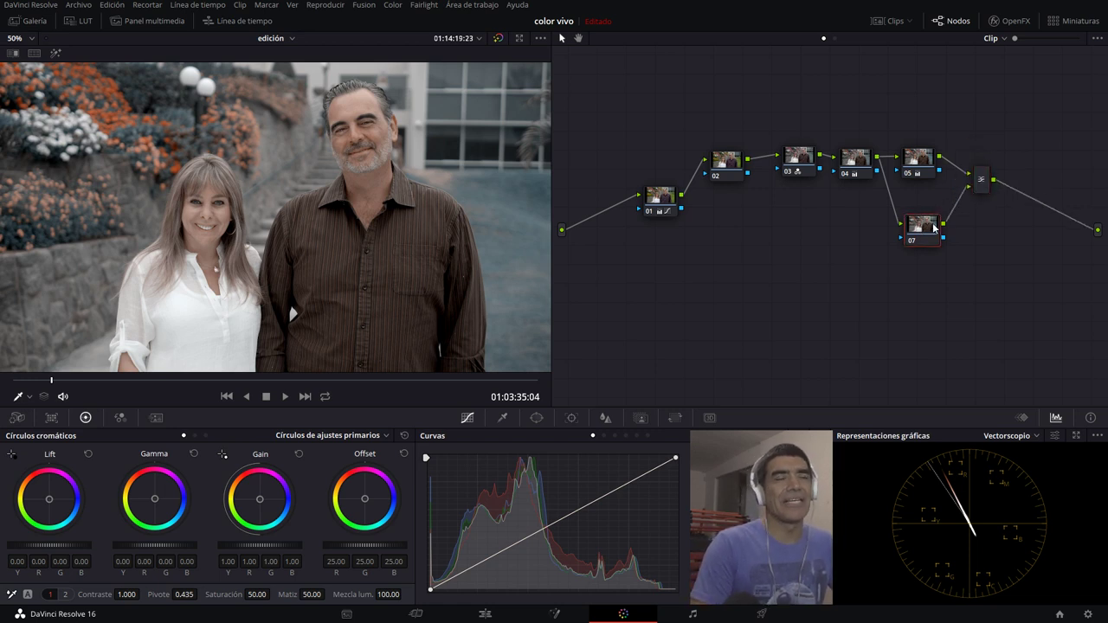
right_click(934, 228)
left_click(923, 227)
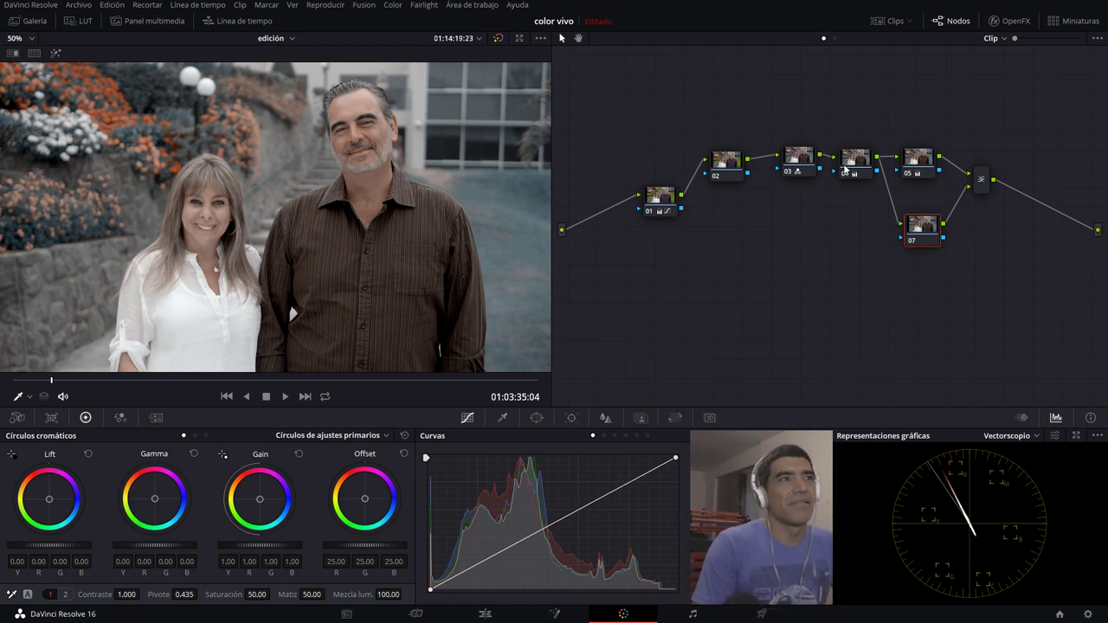
left_click_drag(744, 175, 900, 228)
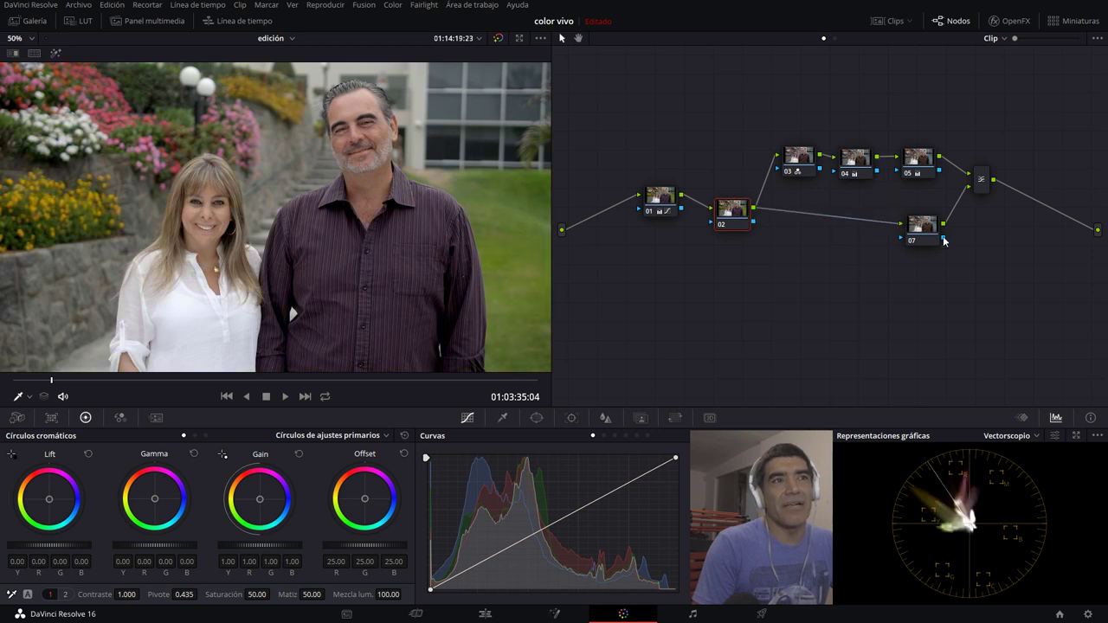
Step: In node 07, key the skin tones with the qualifier by sampling the man's forehead in highlight view, and set the hue width to 7.4
left_click(928, 232)
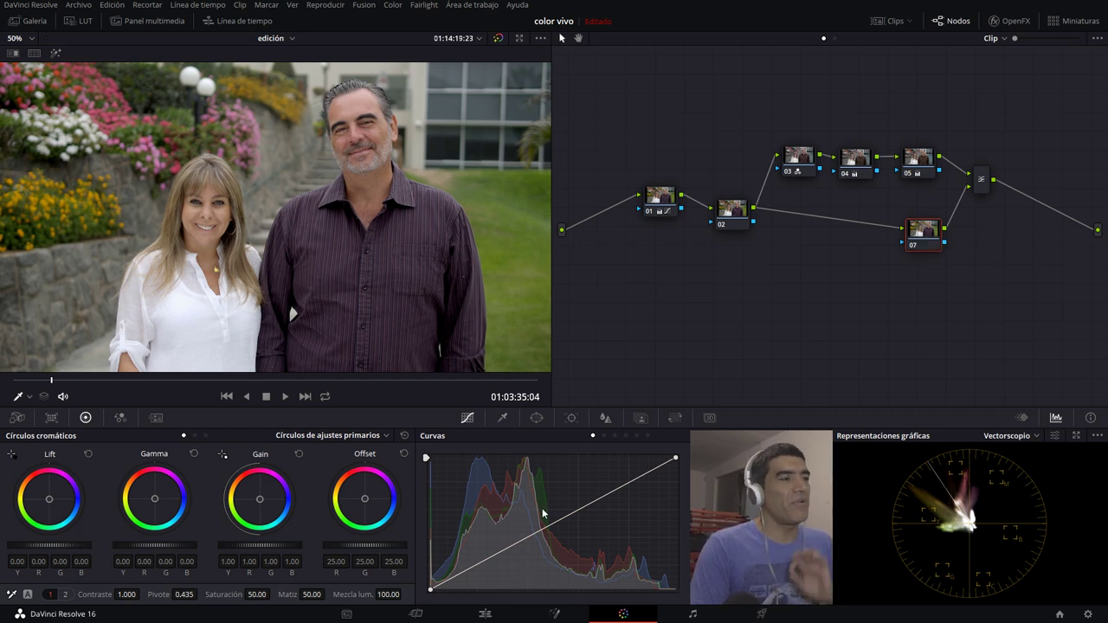
left_click(502, 418)
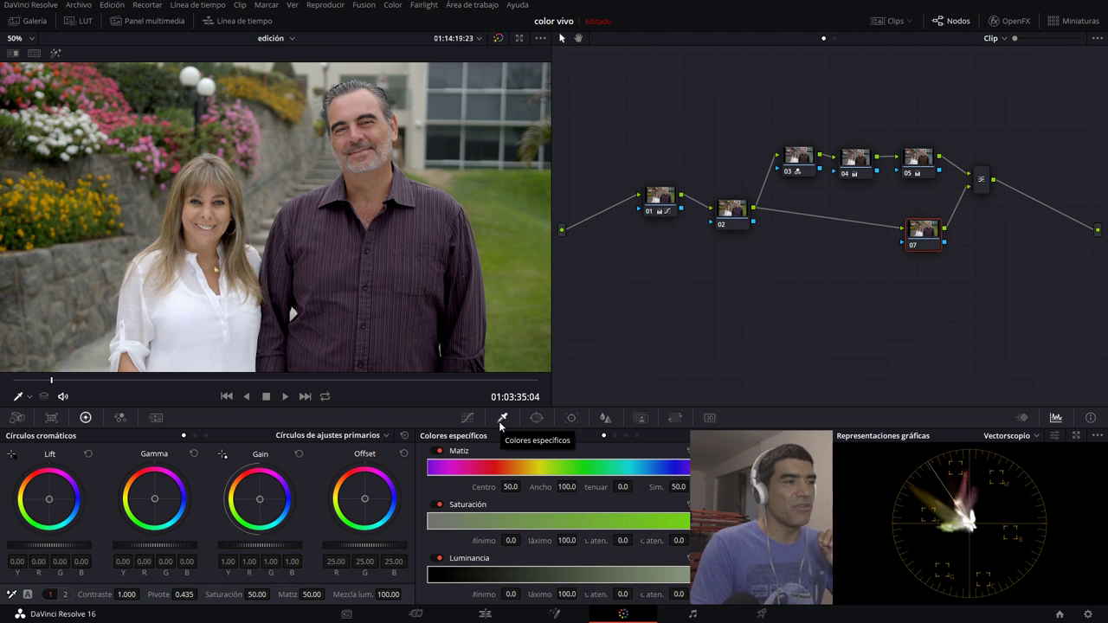
left_click(353, 112)
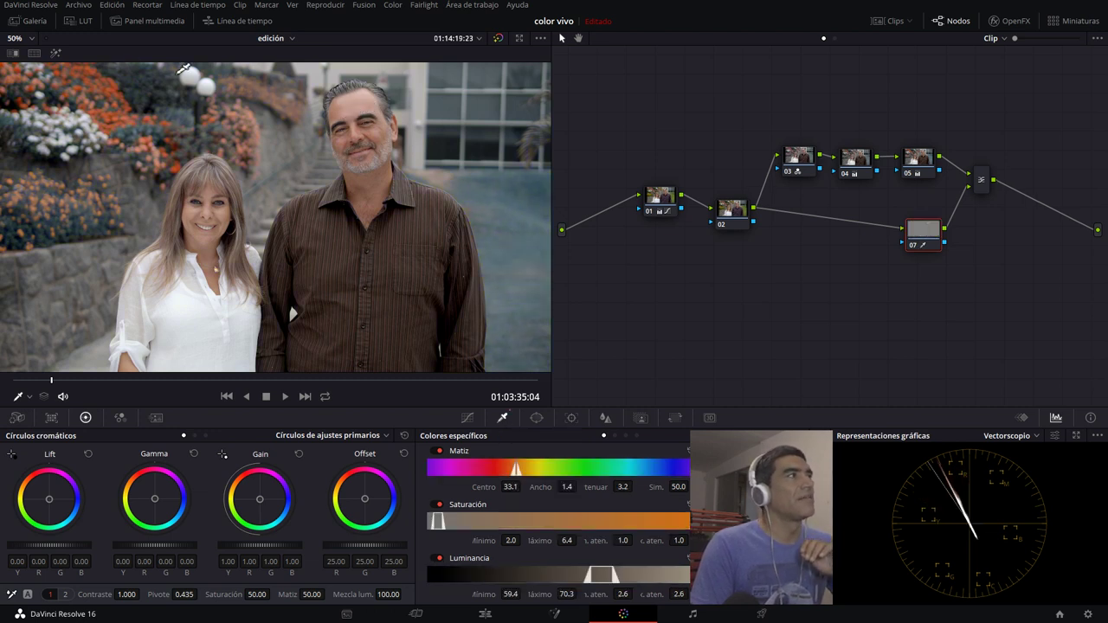
left_click(55, 54)
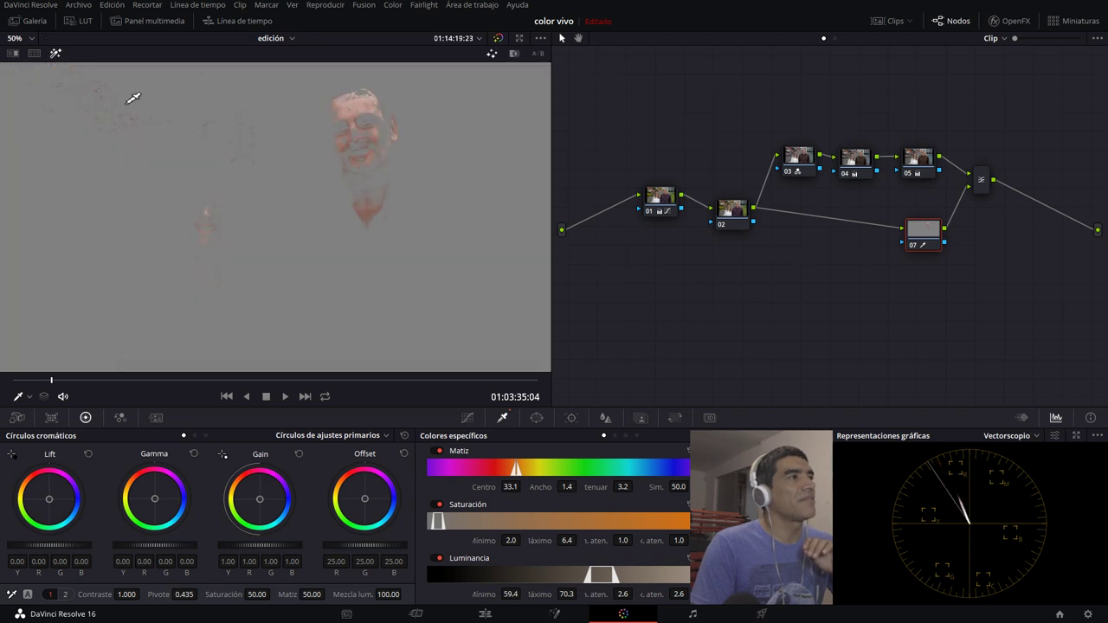
left_click(355, 107)
left_click_drag(355, 106, 349, 109)
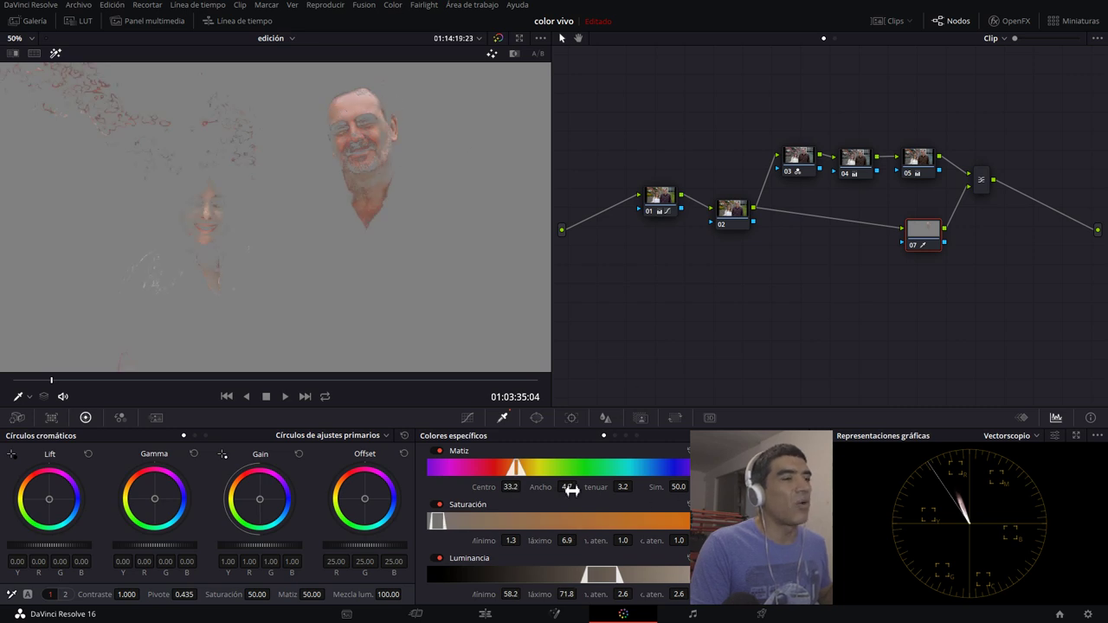
left_click_drag(567, 486, 585, 486)
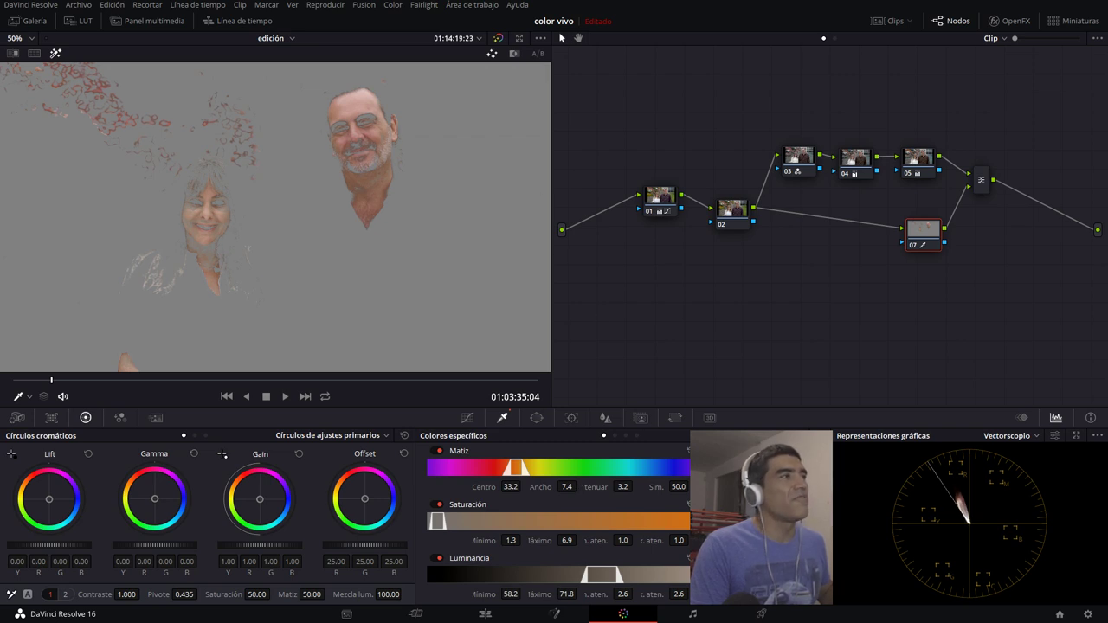
left_click(56, 54)
Step: Review the image with the keyed skin tones in full screen
key("ctrl+f")
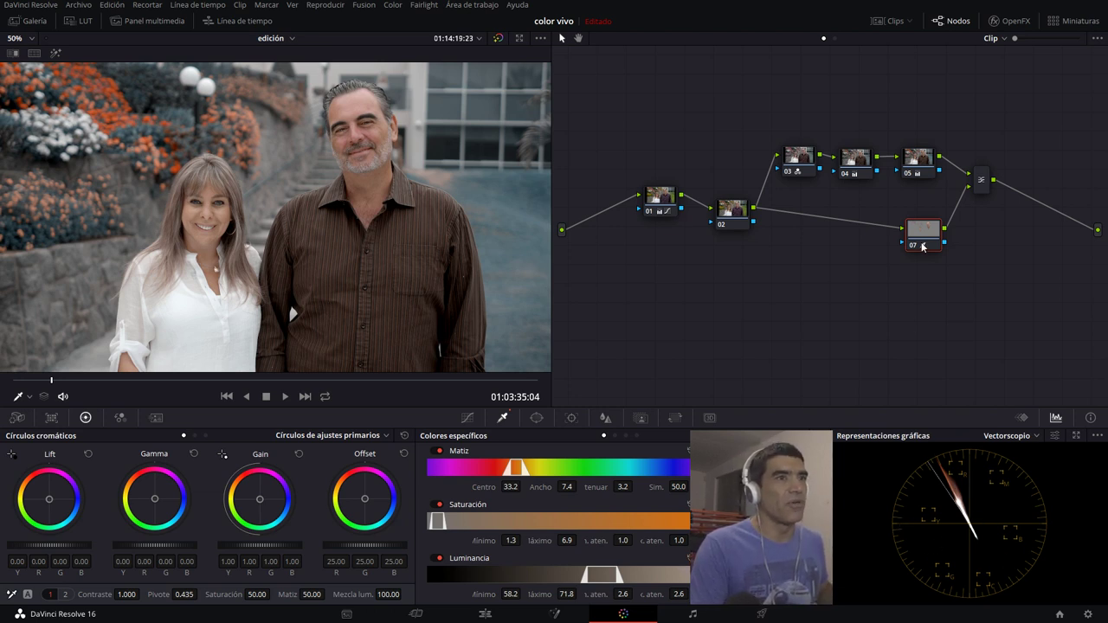
left_click_drag(923, 247, 926, 245)
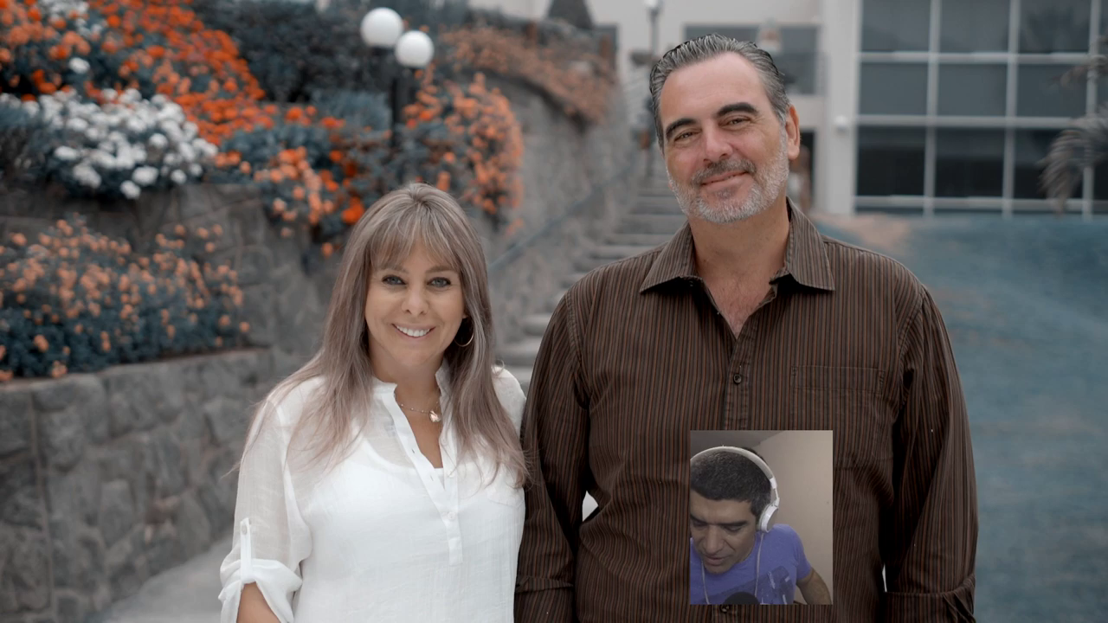
key("Escape")
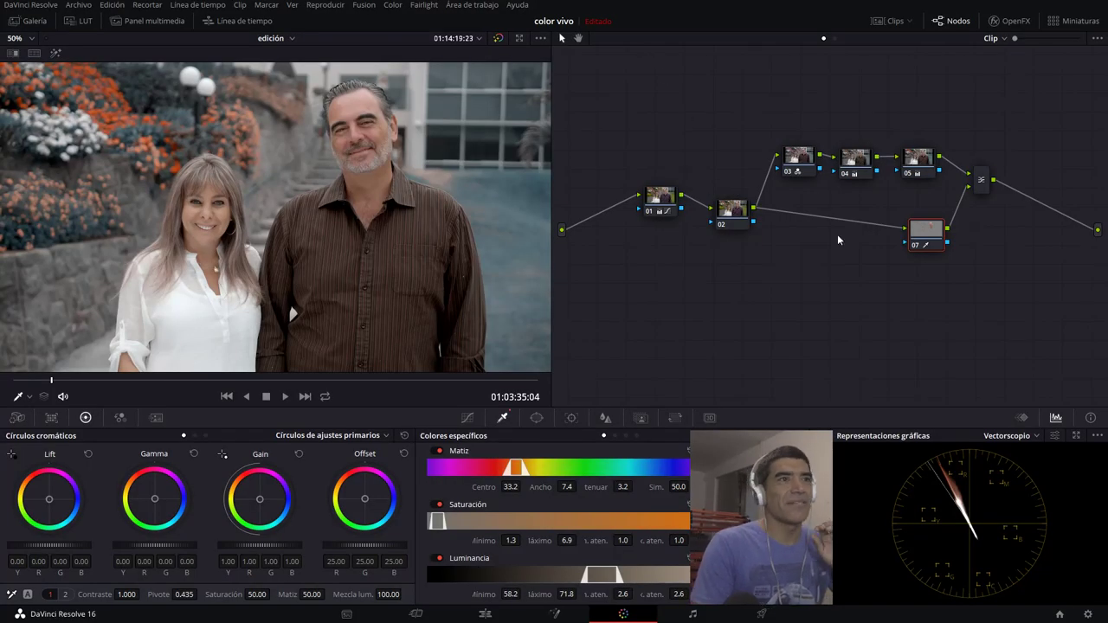
Step: Add parallel node 08 below node 07 and sample the green lawn with its qualifier
left_click_drag(910, 239, 915, 233)
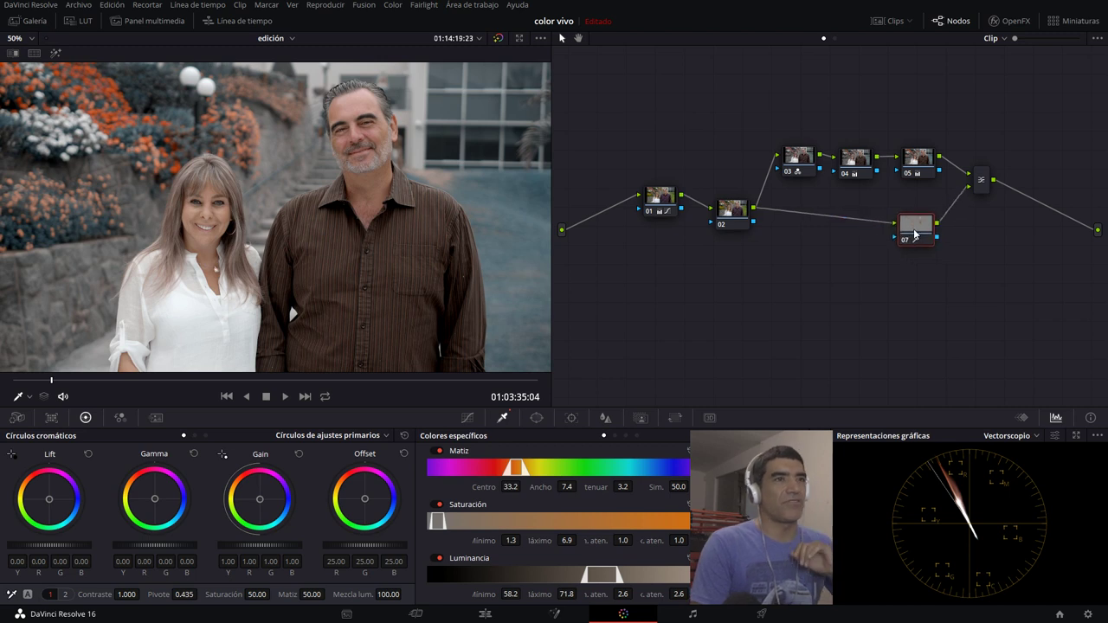
key("alt+p")
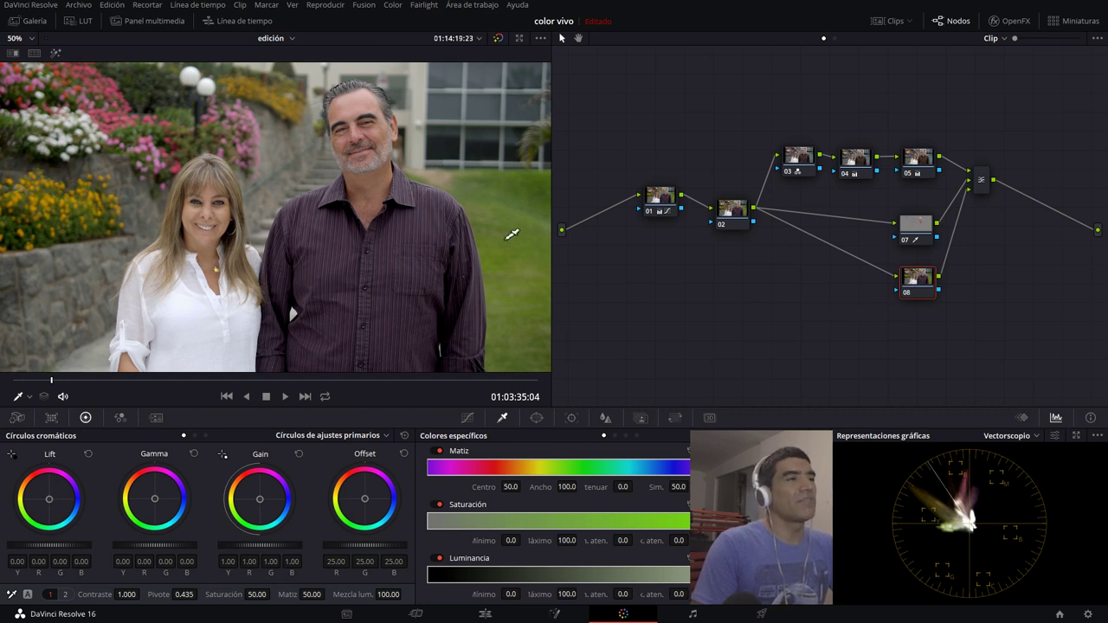
left_click(502, 419)
left_click(522, 249)
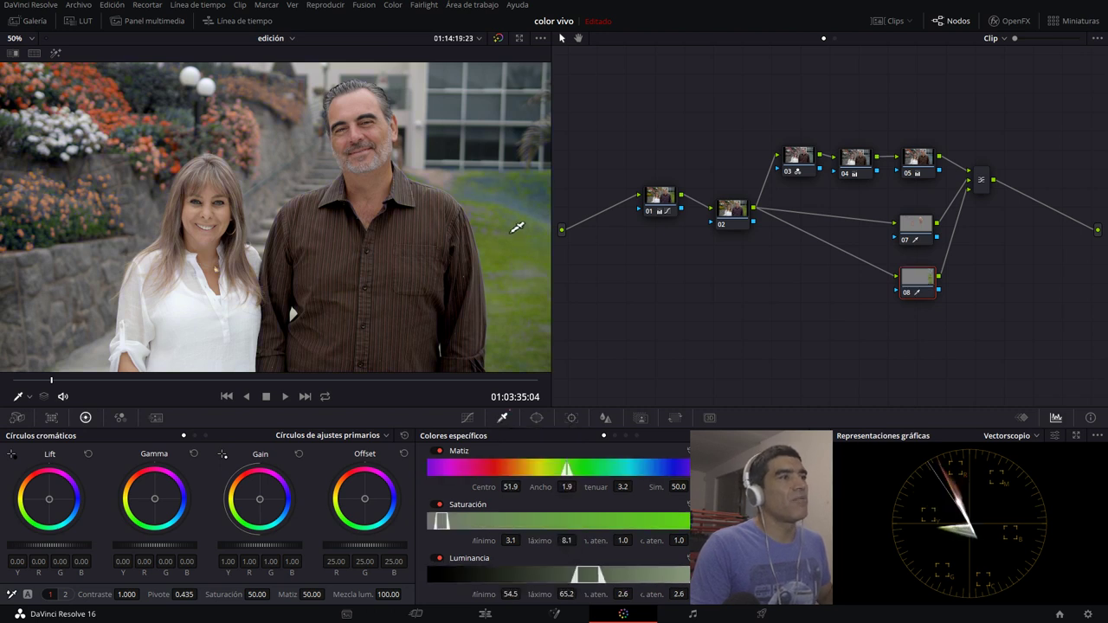
Step: Refine node 08's green key in highlight view by sampling more lawn areas, widening the hue range to 8.1
left_click(56, 53)
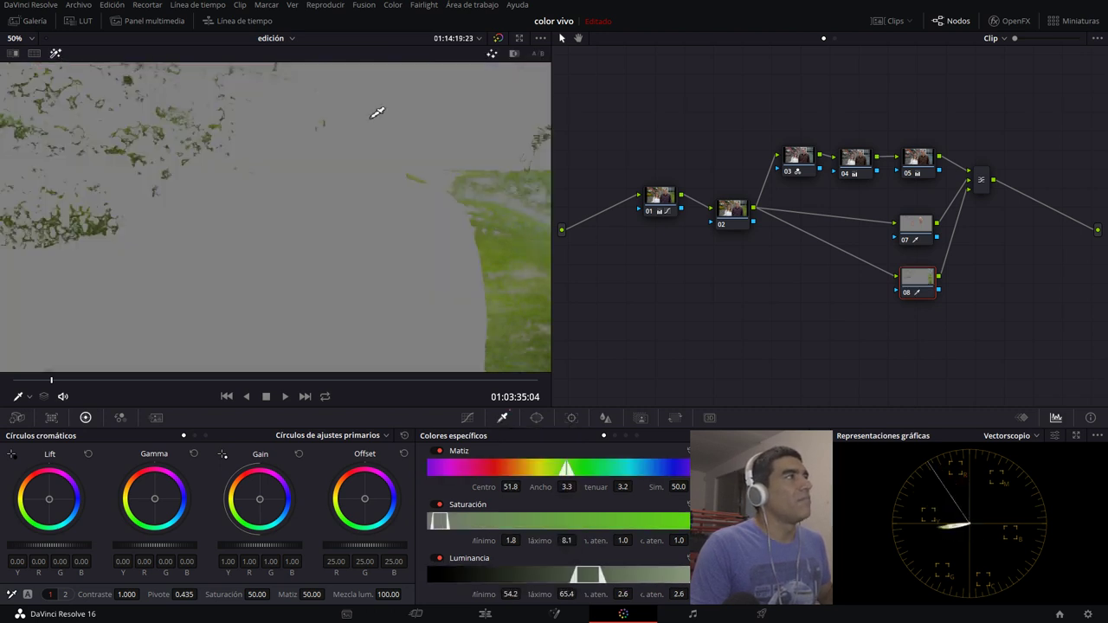
left_click(527, 220)
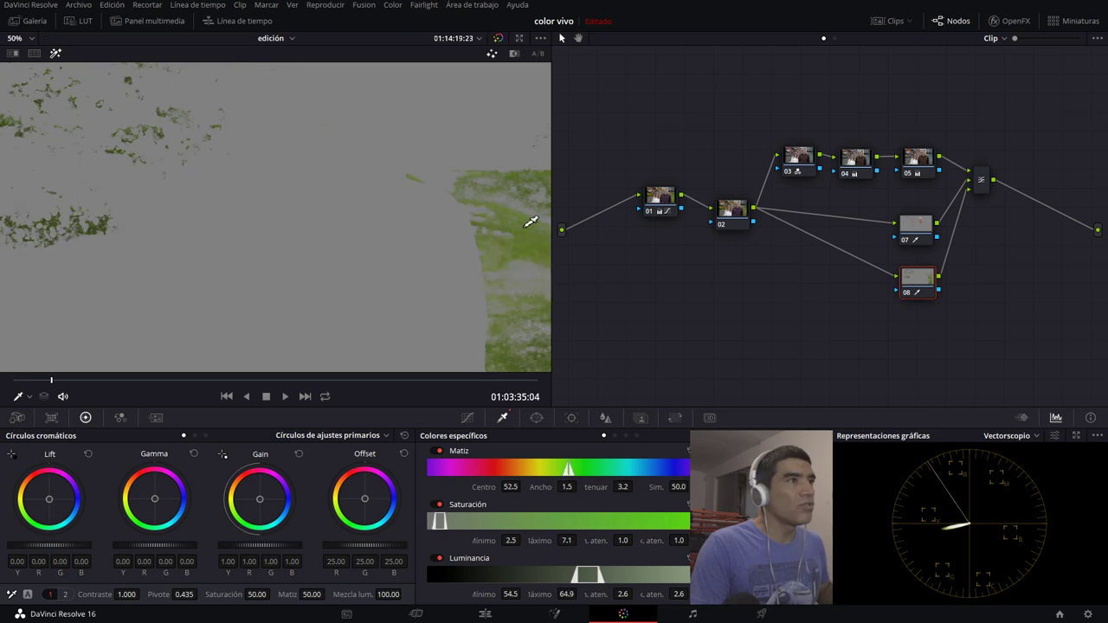
left_click(486, 208)
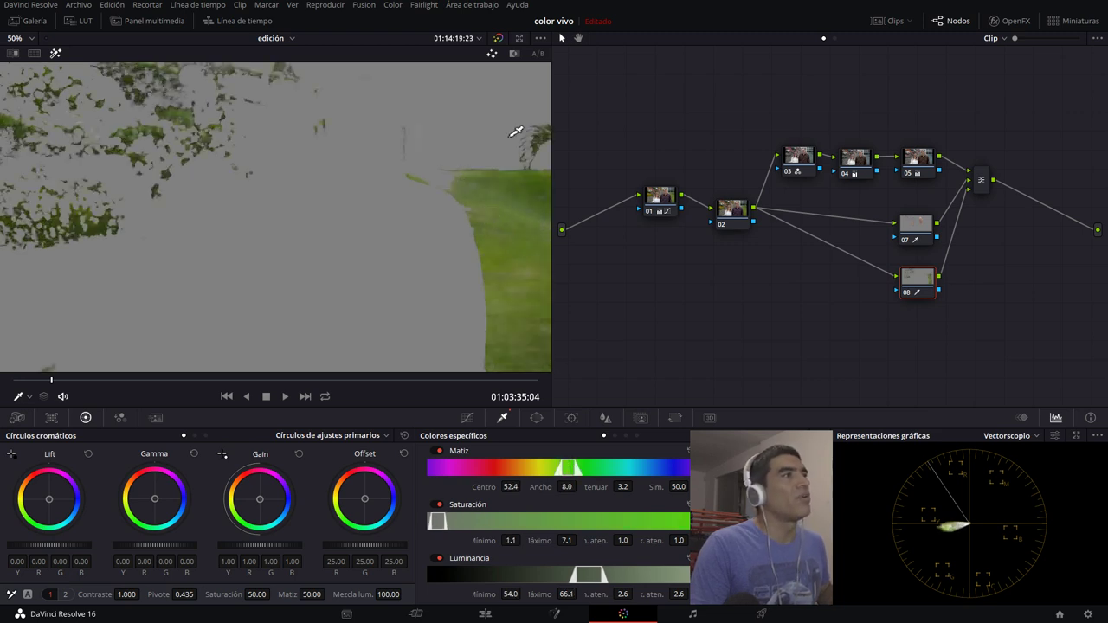
left_click(533, 270)
mouse_move(527, 241)
left_mouse_down()
mouse_move(514, 211)
mouse_move(487, 218)
mouse_move(494, 190)
left_mouse_up()
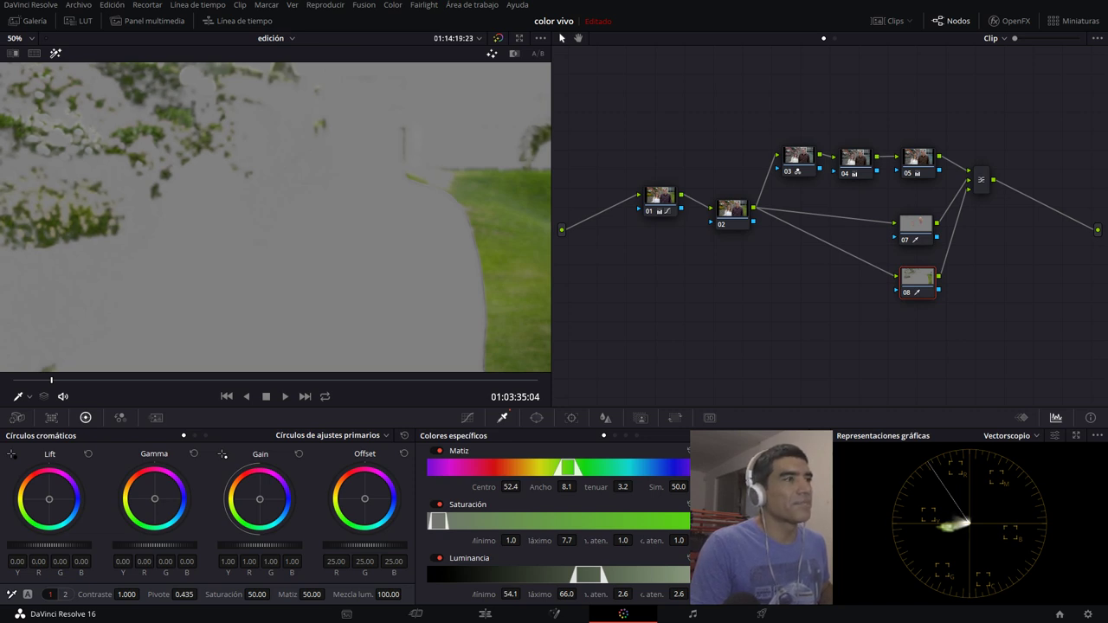
left_click(55, 53)
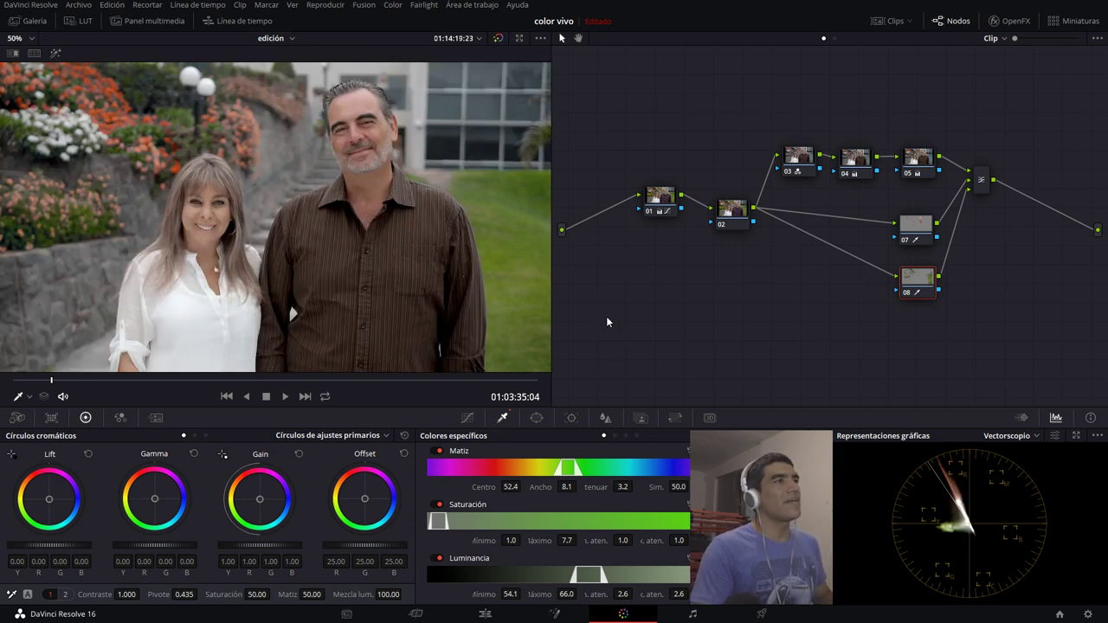
Step: Reduce node 08's key output in the Máscaras settings and slightly shift its Offset color balance
left_click(572, 420)
left_click(607, 422)
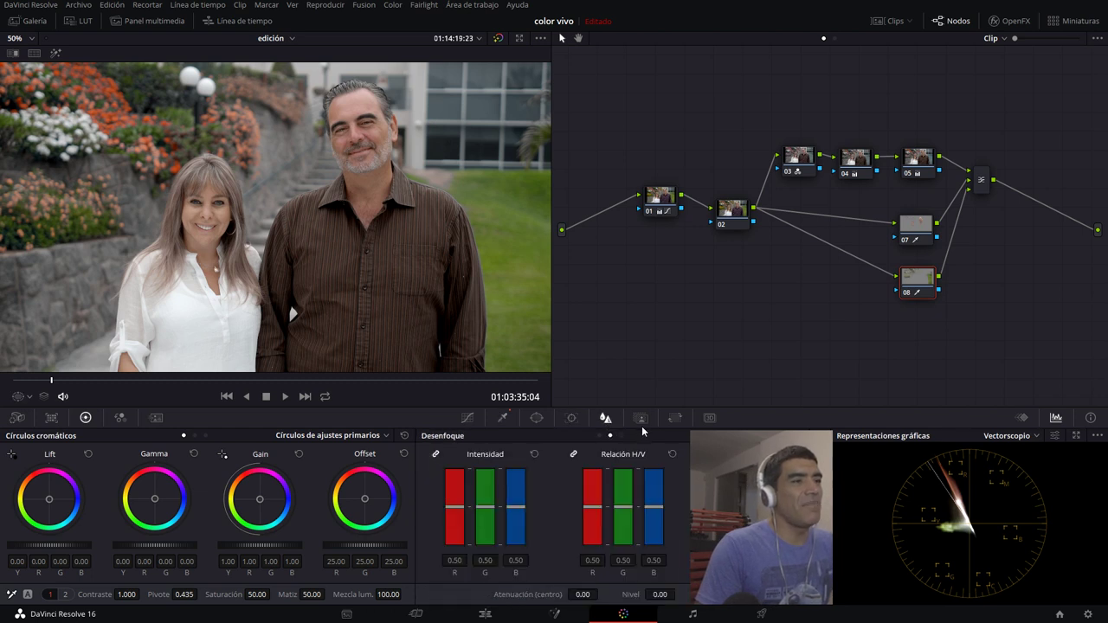
left_click(641, 420)
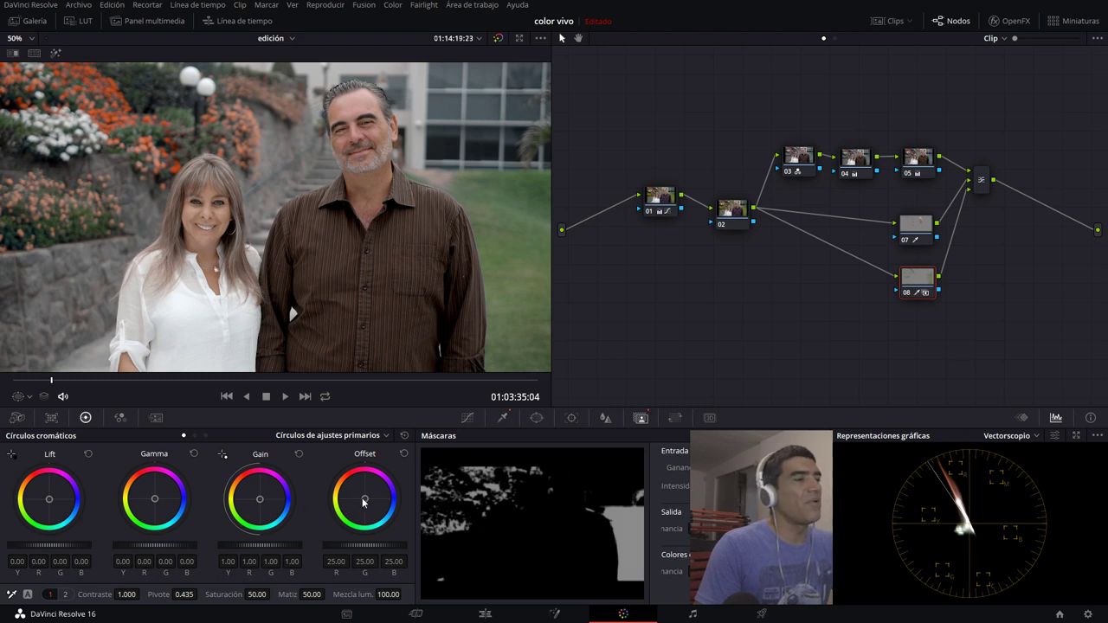
left_click_drag(363, 502, 359, 495)
Step: Disable parallel nodes 07 and 08 together and review the two-strip look in full screen
left_click_drag(981, 180, 990, 196)
left_click_drag(803, 139, 967, 340)
left_click(914, 226)
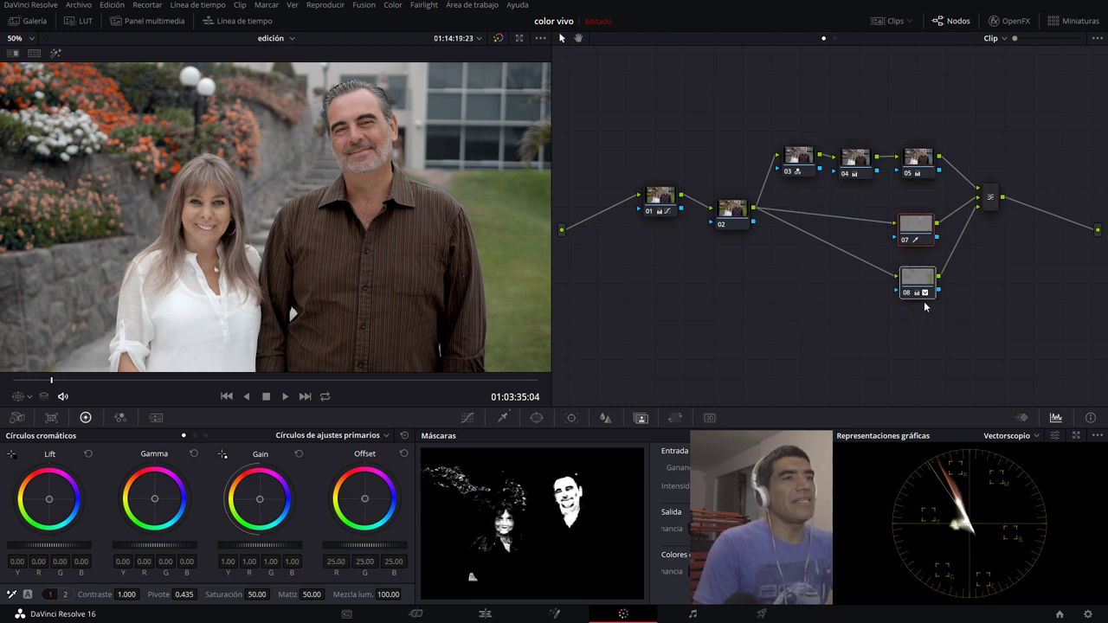
left_click(907, 293)
left_click(902, 240)
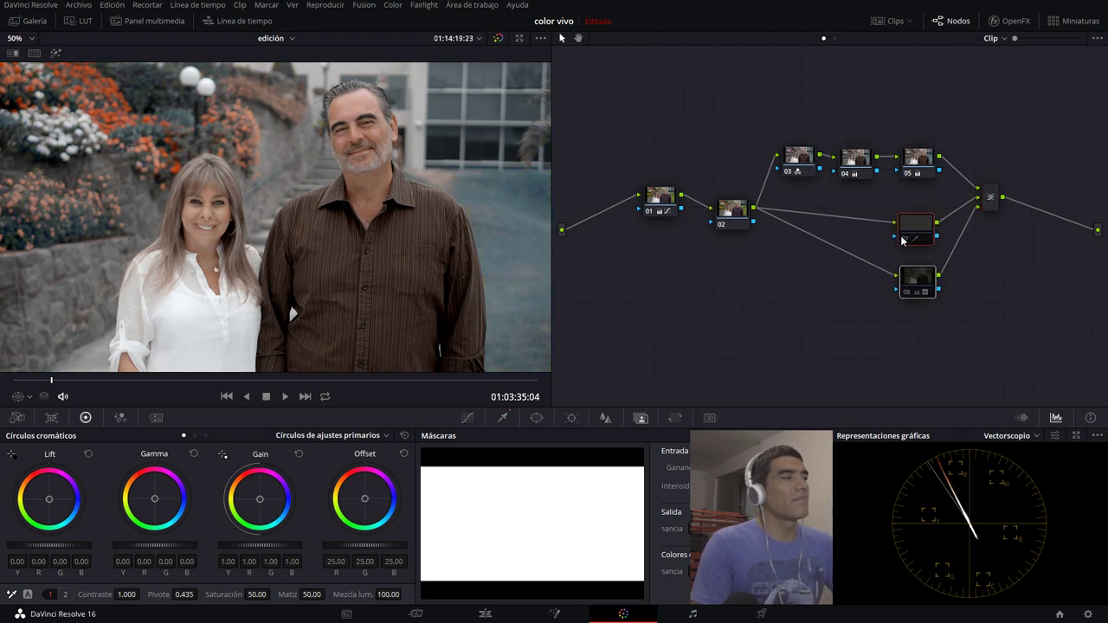
key("ctrl+f")
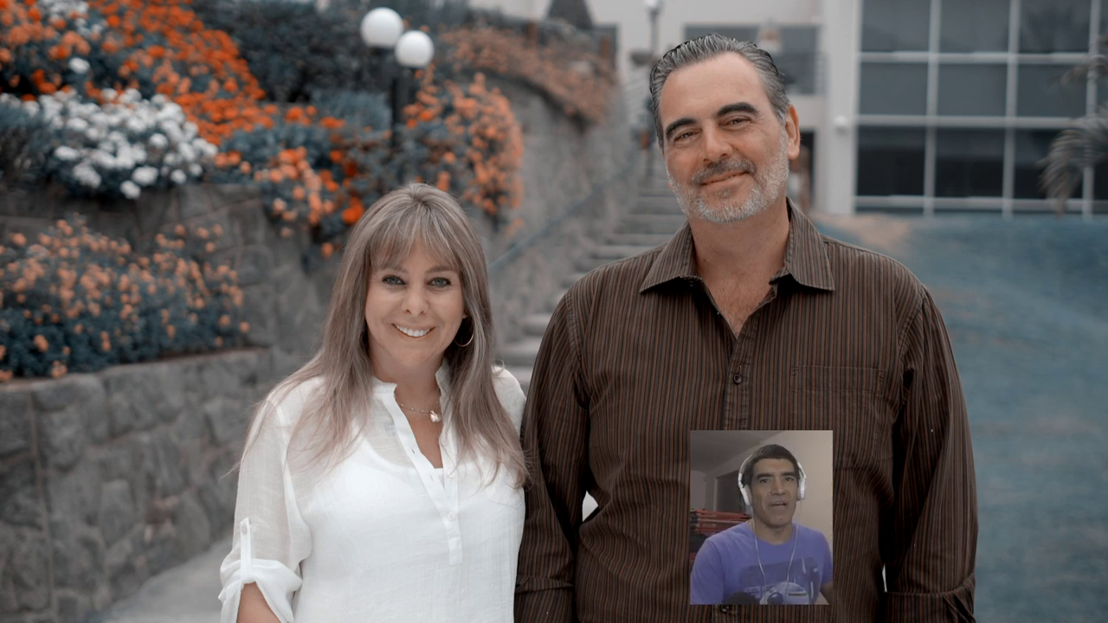
key("Escape")
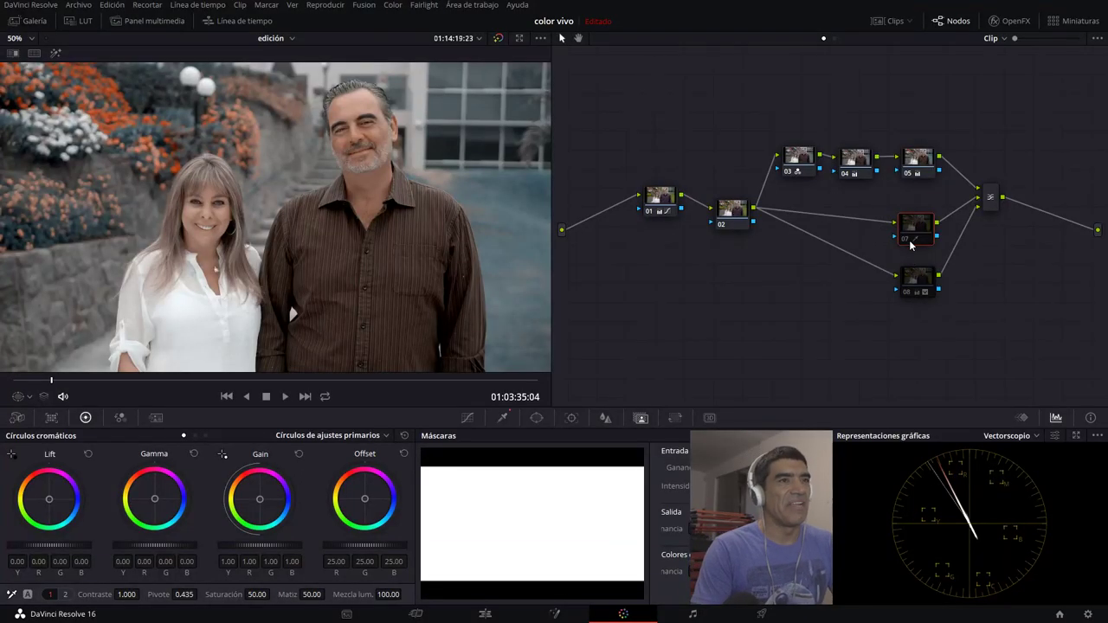
Step: Re-enable parallel nodes 07 and 08 and push node 08's Offset color balance to R 40.06, G 22.45, B 1.18
left_click(907, 242)
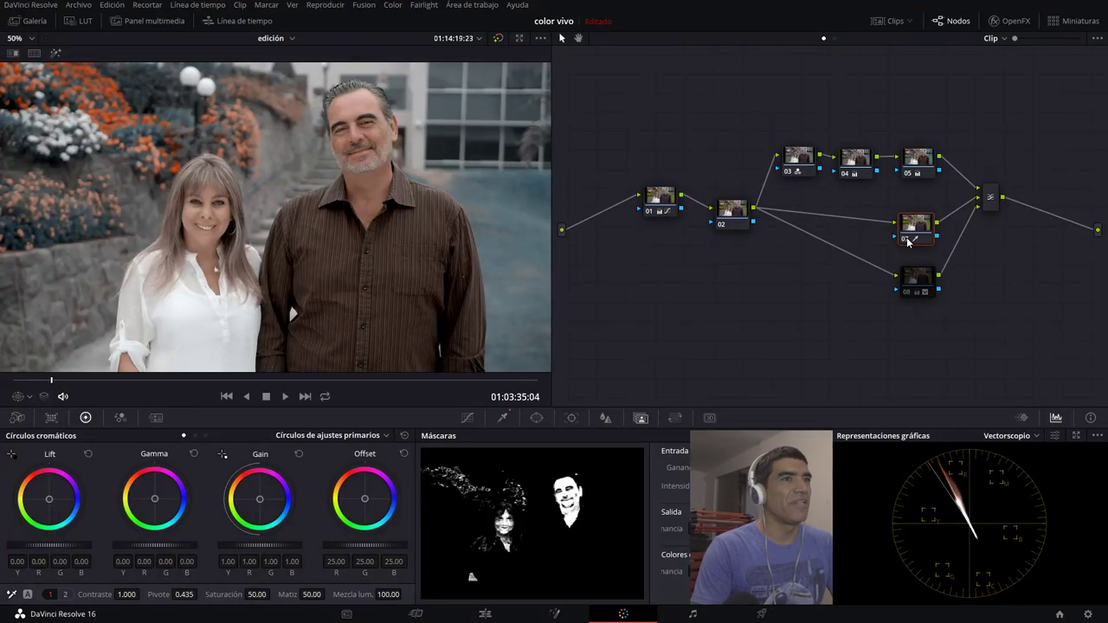
left_click(907, 294)
left_click(907, 298)
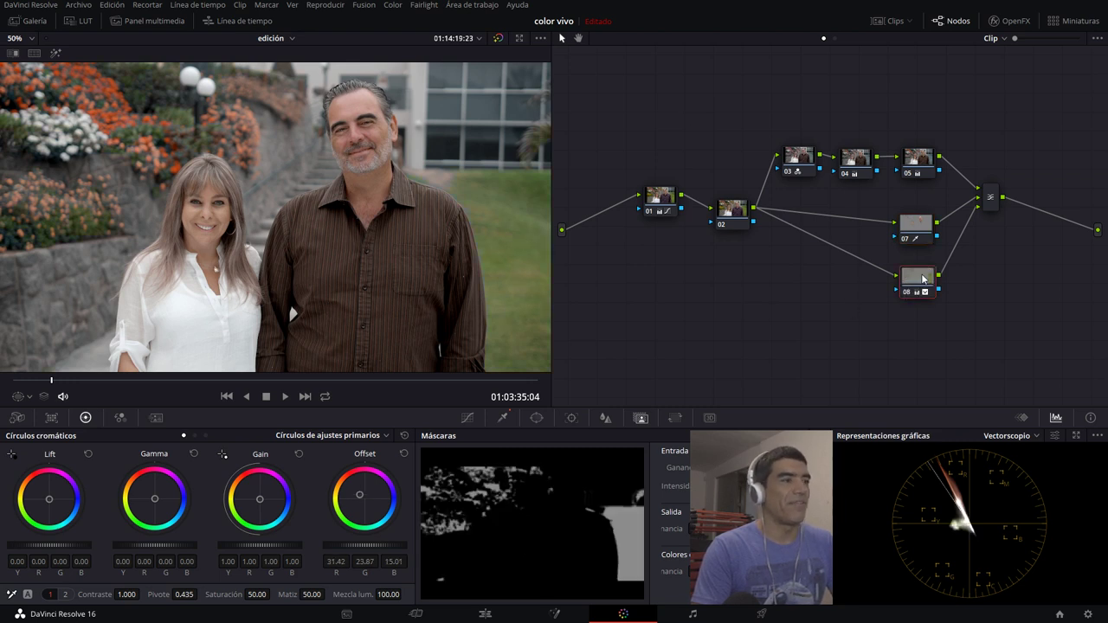
left_click_drag(358, 493, 353, 489)
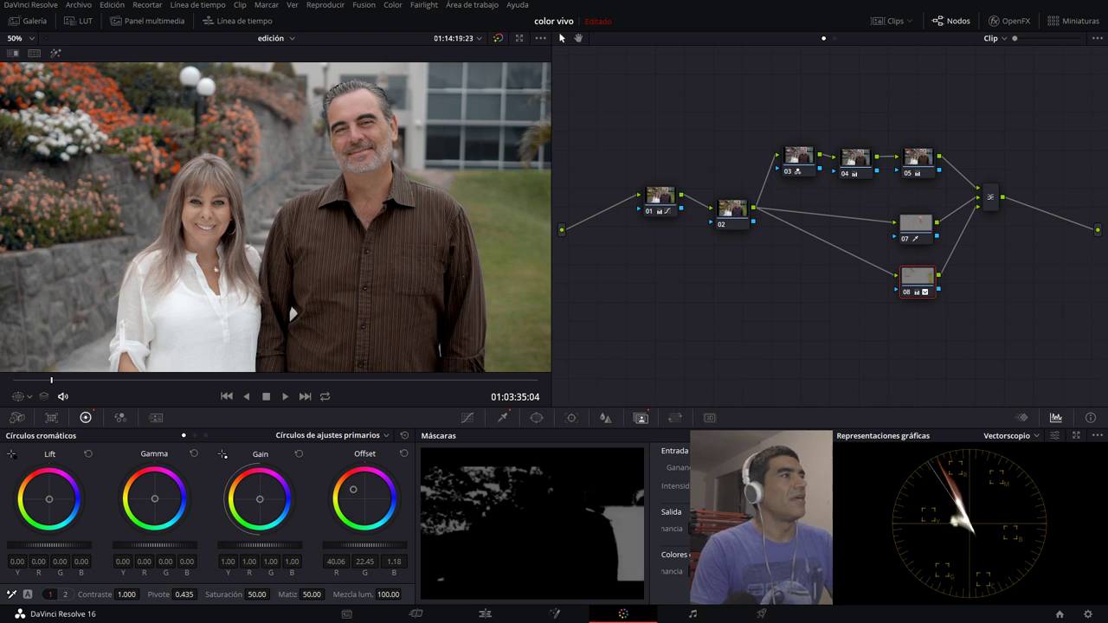
Step: Shift the existing nodes and the parallel mixer toward the source input to free space before the output
left_click_drag(716, 109, 962, 345)
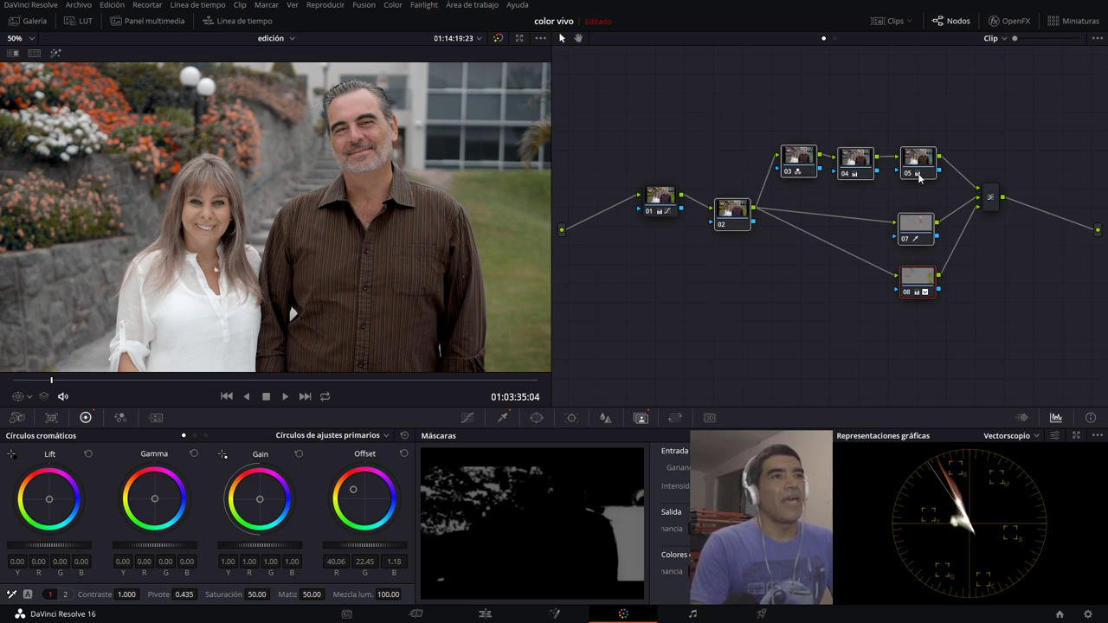
left_click_drag(919, 173, 874, 171)
mouse_move(659, 197)
left_mouse_down()
mouse_move(583, 201)
mouse_move(608, 211)
left_mouse_up()
left_click_drag(721, 92, 855, 305)
left_click_drag(694, 104, 938, 364)
left_click_drag(699, 227, 679, 225)
left_click_drag(987, 197, 957, 198)
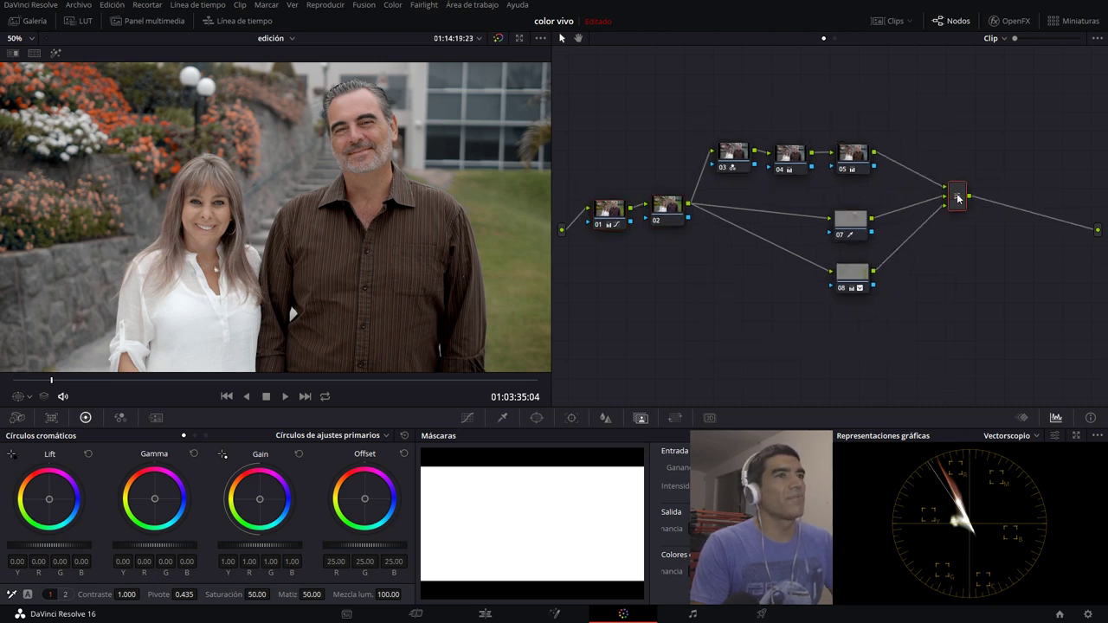
Step: Add serial node 09 after the parallel mixer and raise its saturation to 58.40
key("alt+s")
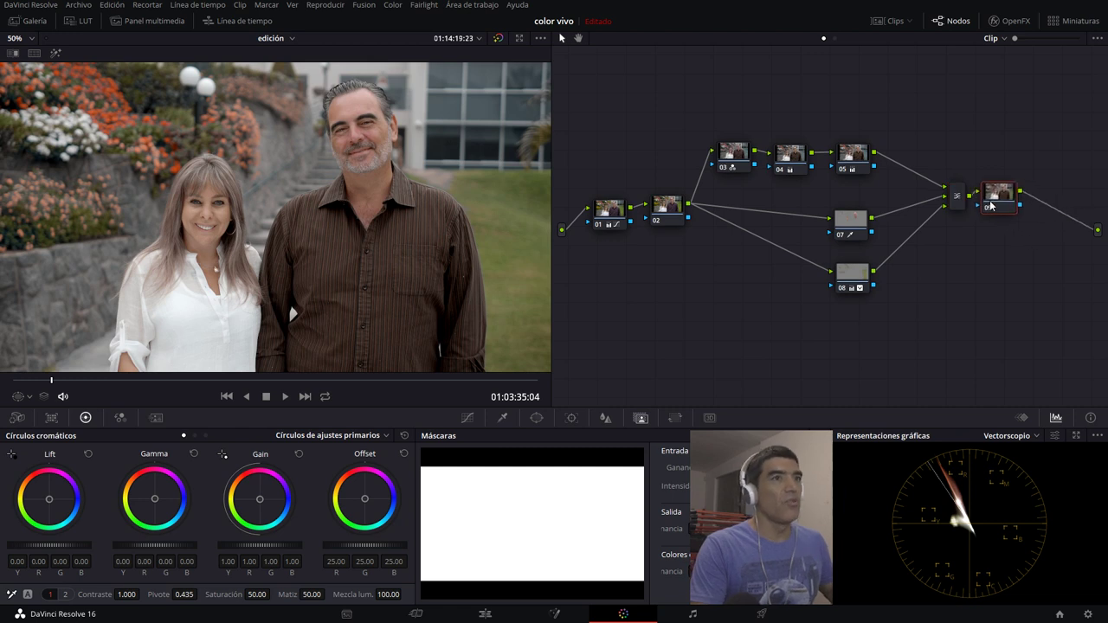
left_click(65, 594)
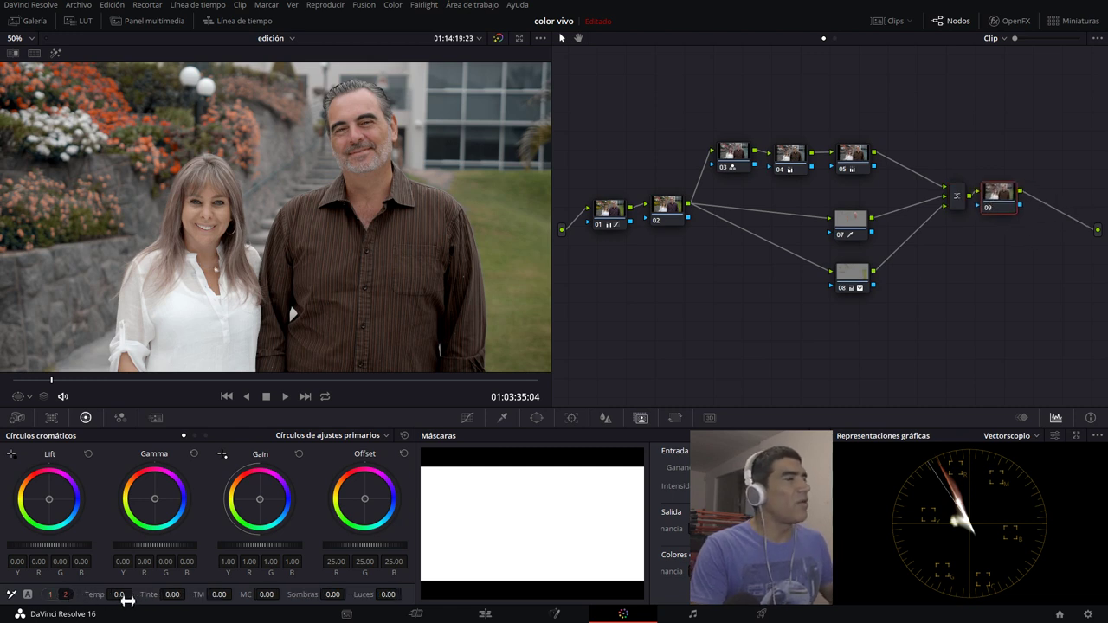
left_click(52, 594)
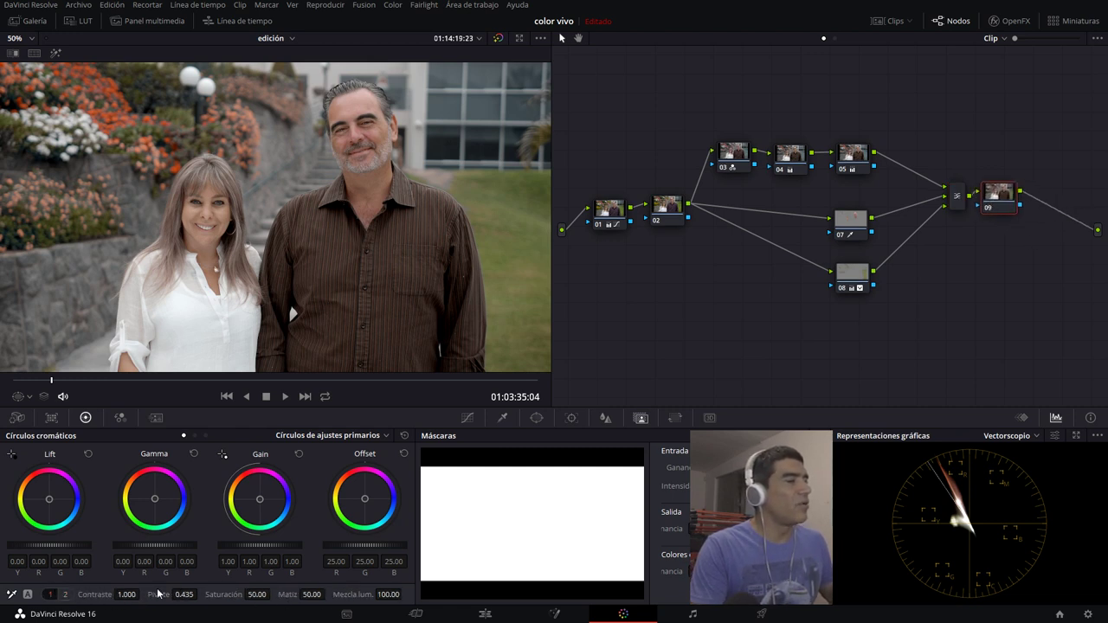
left_click_drag(257, 595, 273, 593)
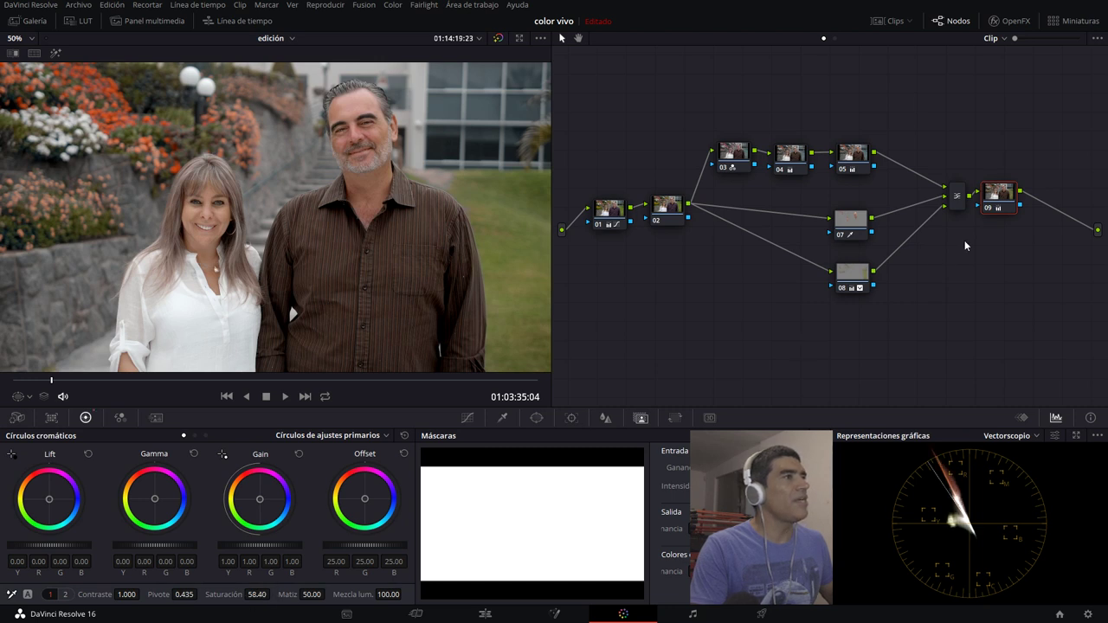
Step: Add serial node 10 with a circular Power Window, stretched, tilted, softened and positioned as an ellipse around the couple's faces
key("alt+s")
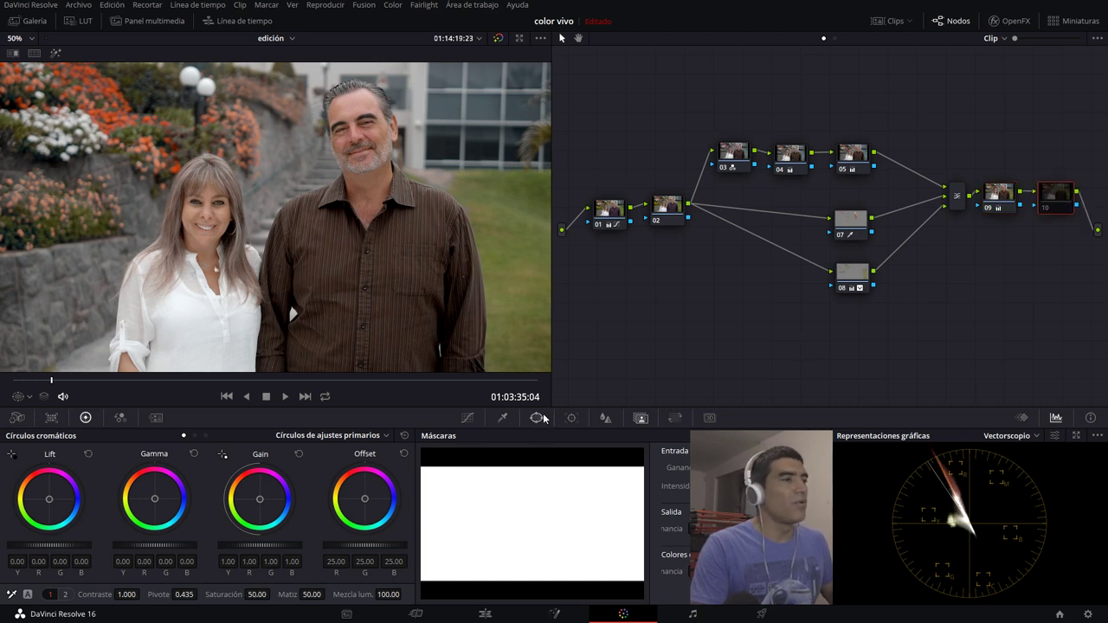
left_click(540, 418)
left_click(440, 509)
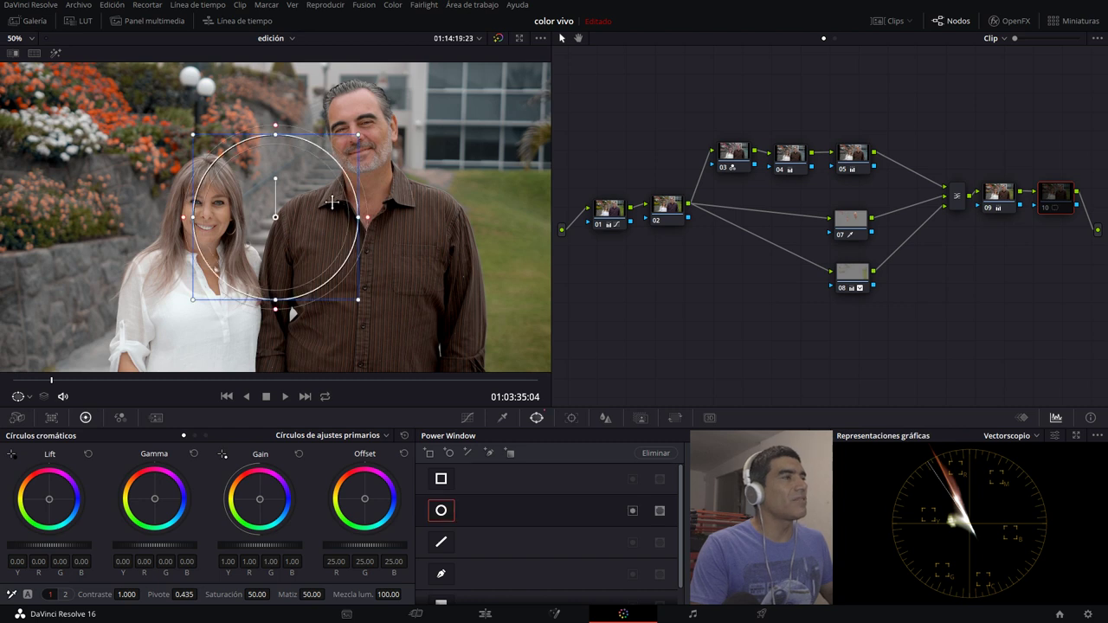
left_click_drag(358, 217, 440, 217)
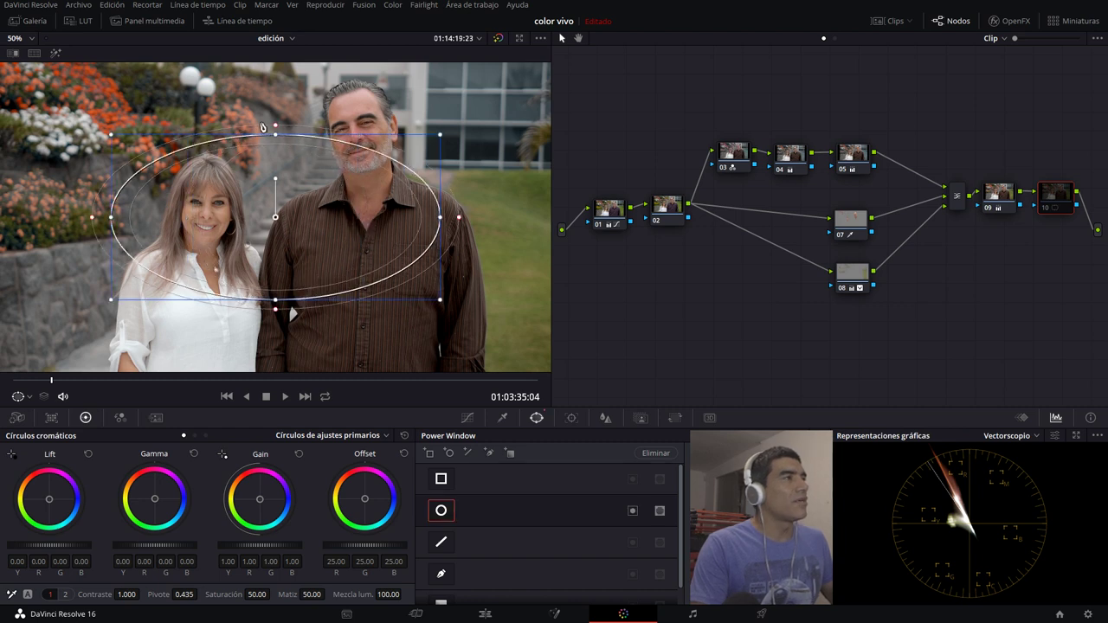
left_click_drag(277, 130, 277, 118)
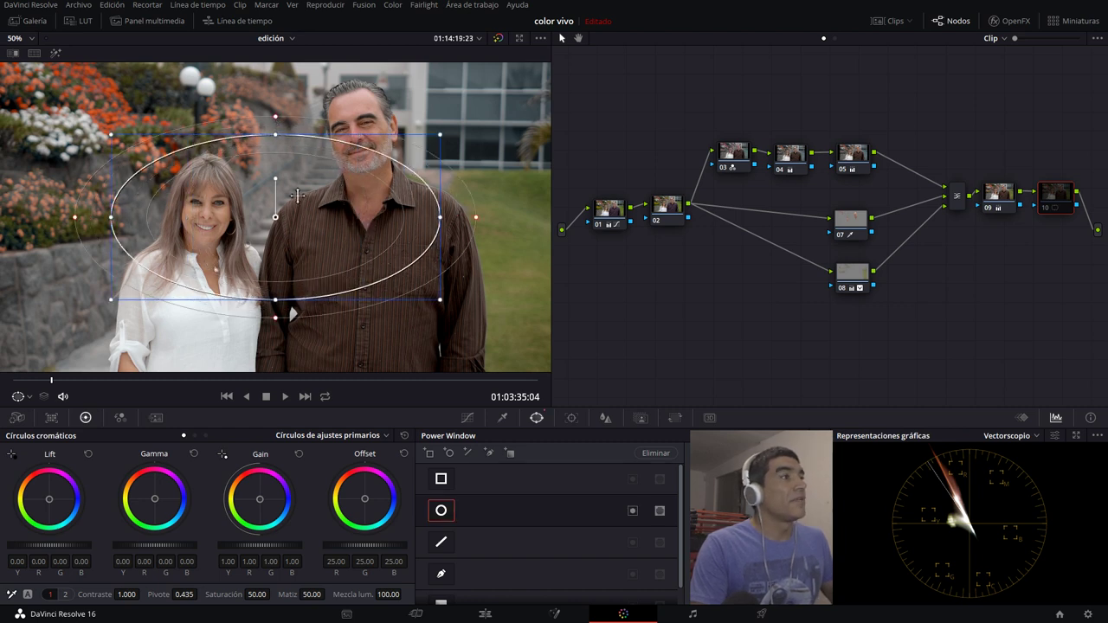
left_click_drag(273, 179, 253, 181)
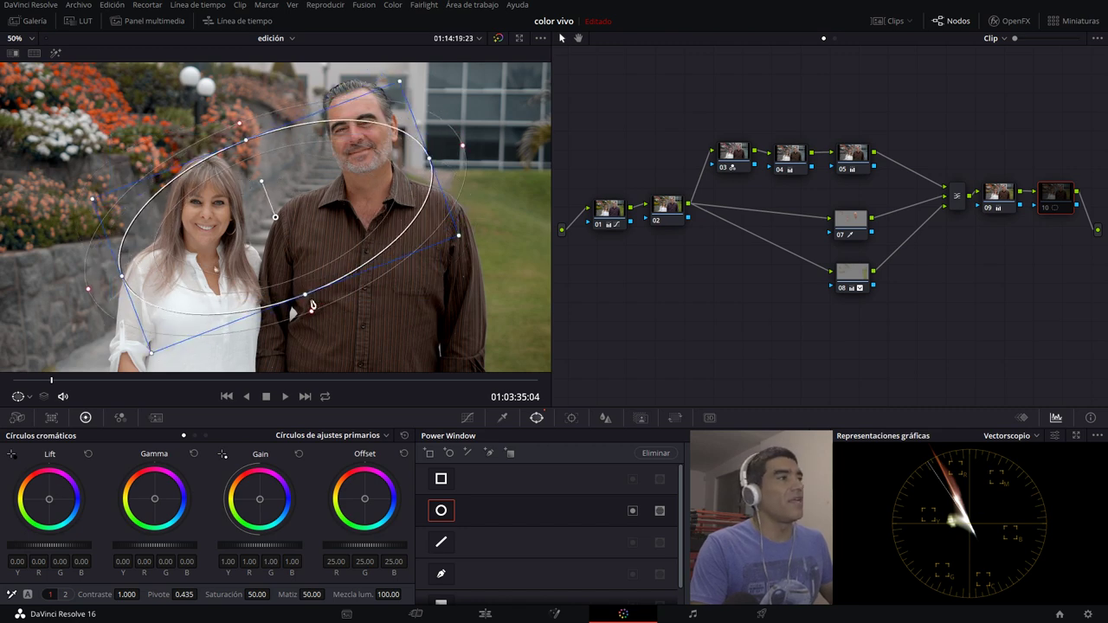
left_click_drag(312, 304, 305, 273)
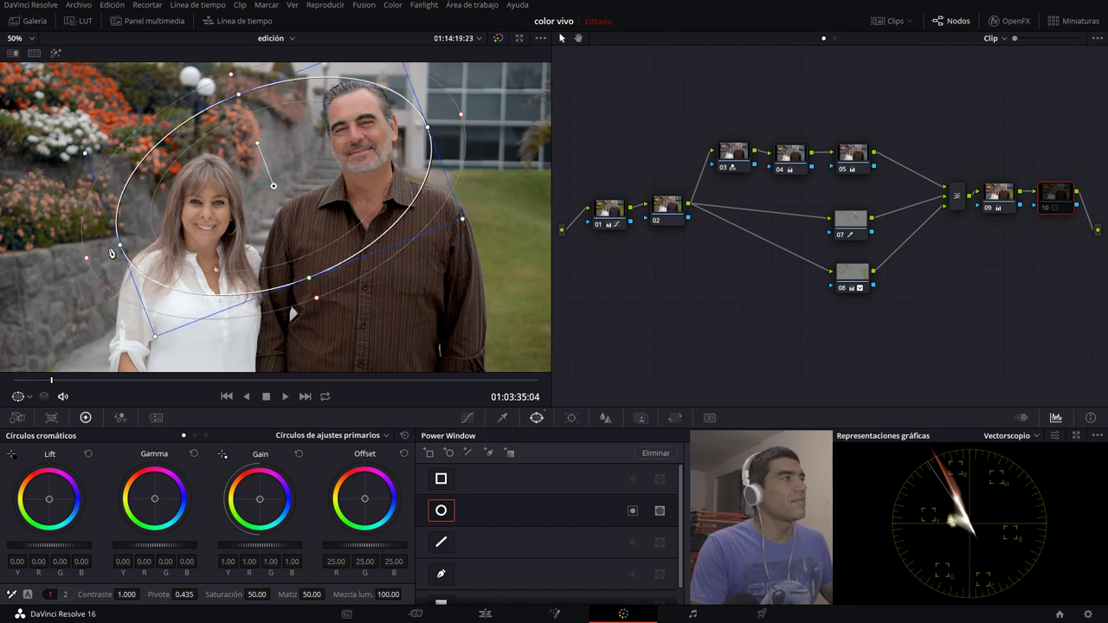
left_click_drag(111, 253, 95, 256)
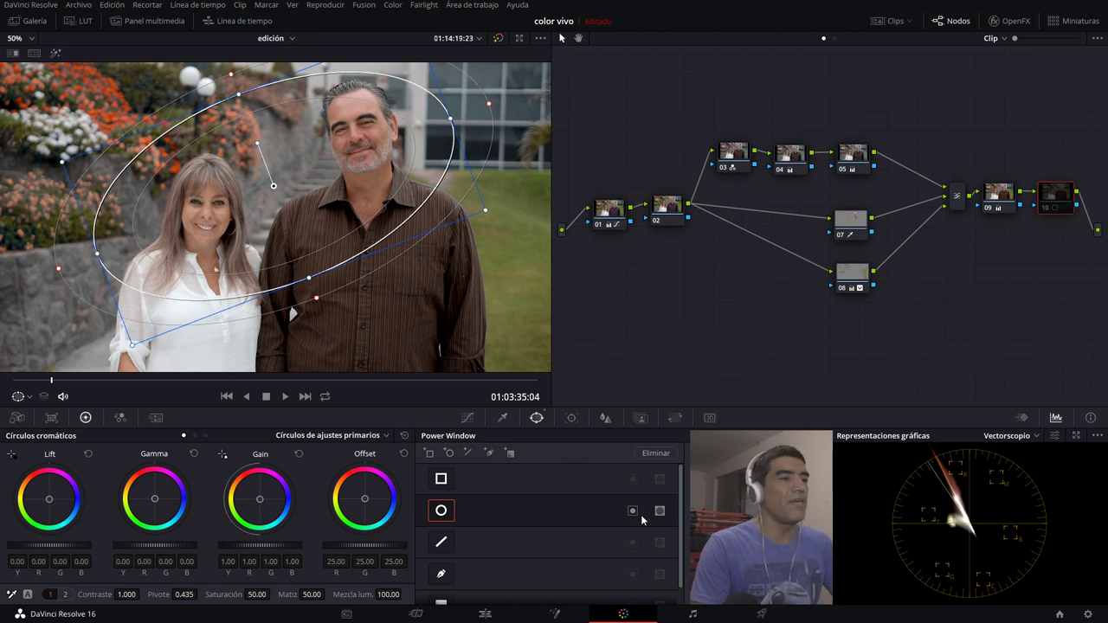
Step: Invert node 10's window and slightly lower the curve's midtones to darken the surroundings, with the node enabled
left_click(467, 417)
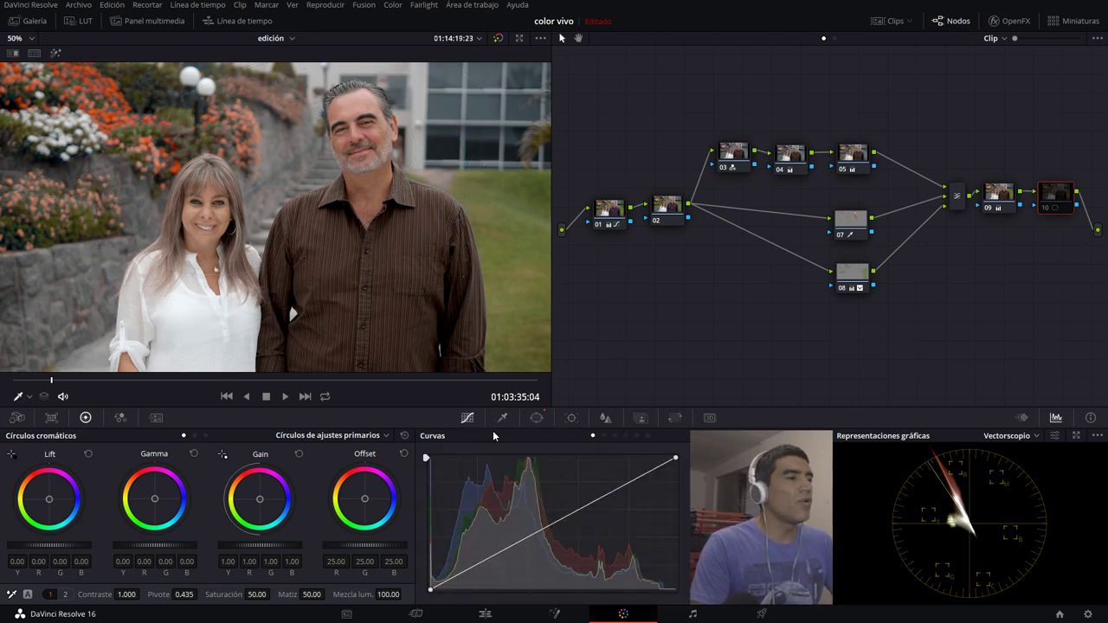
mouse_move(561, 520)
left_mouse_down()
mouse_move(581, 543)
mouse_move(569, 537)
left_mouse_up()
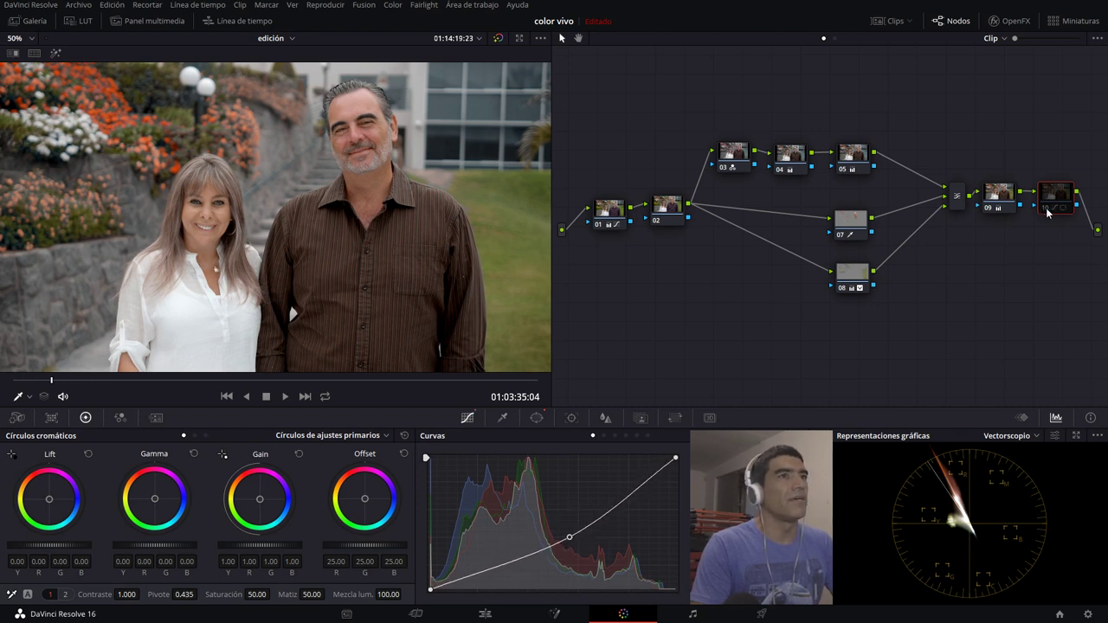
left_click(1047, 209)
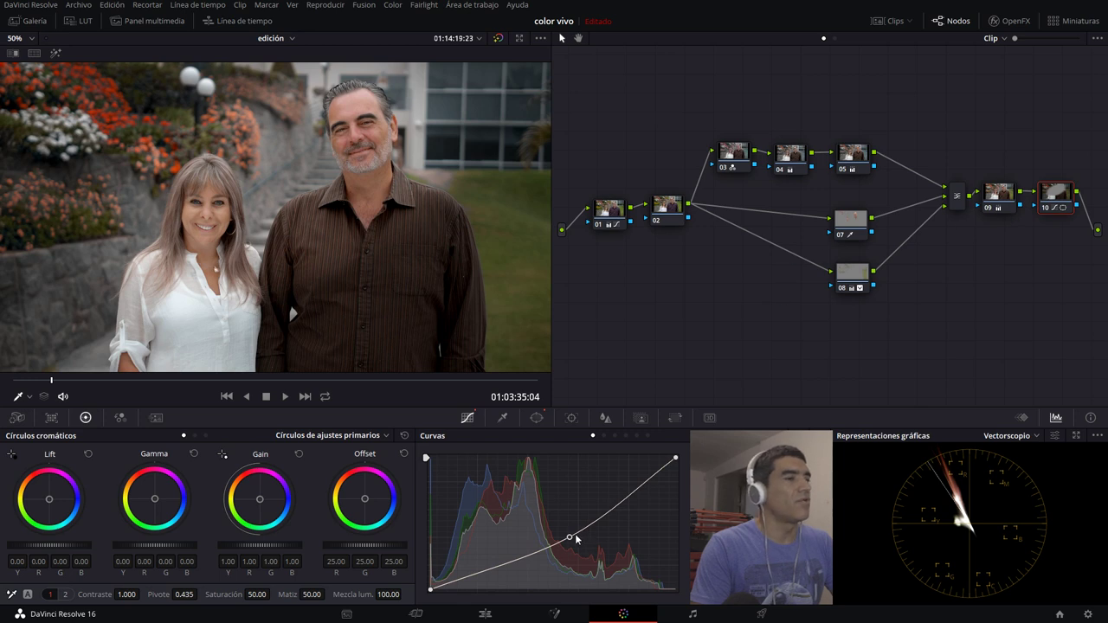
left_click_drag(575, 534, 564, 524)
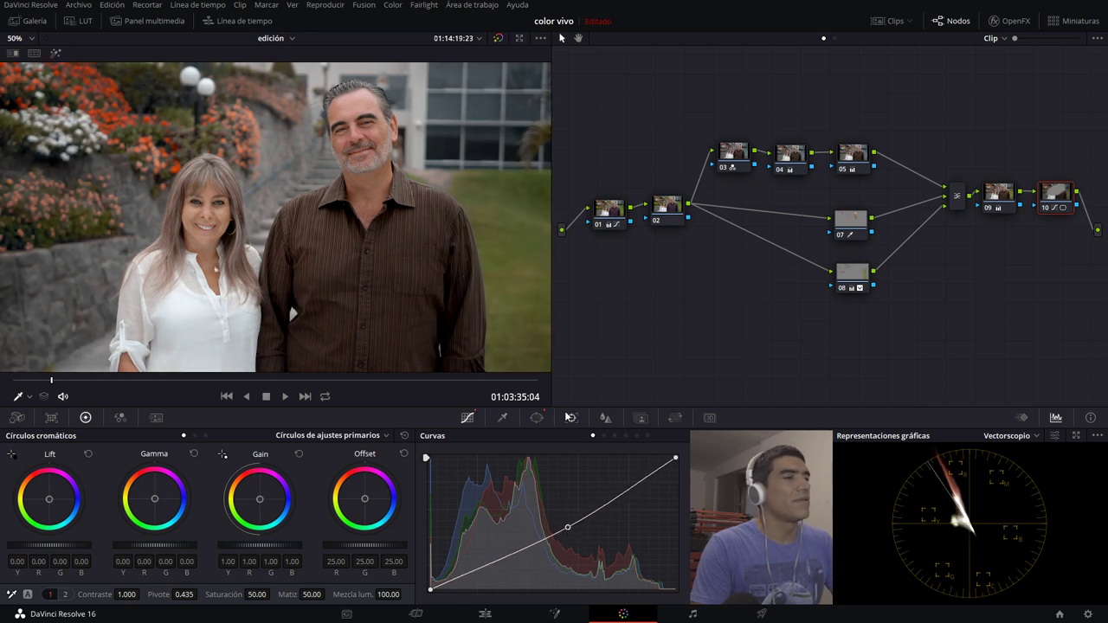
left_click(536, 417)
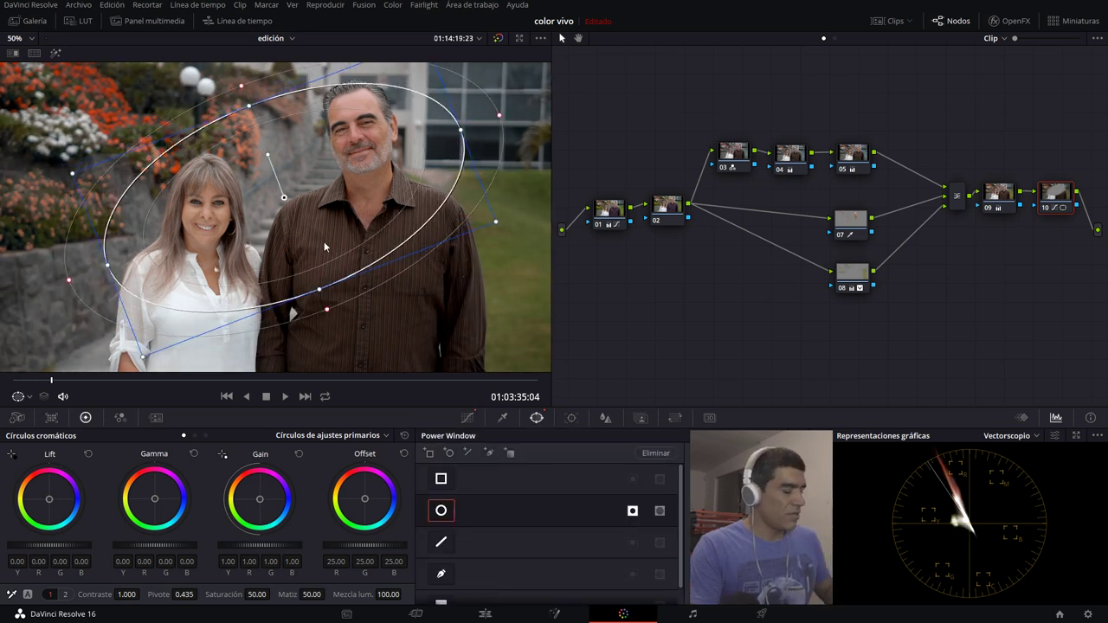
Step: Review the vignetted image in full screen, toggling the correction on and off for comparison
key("ctrl+f")
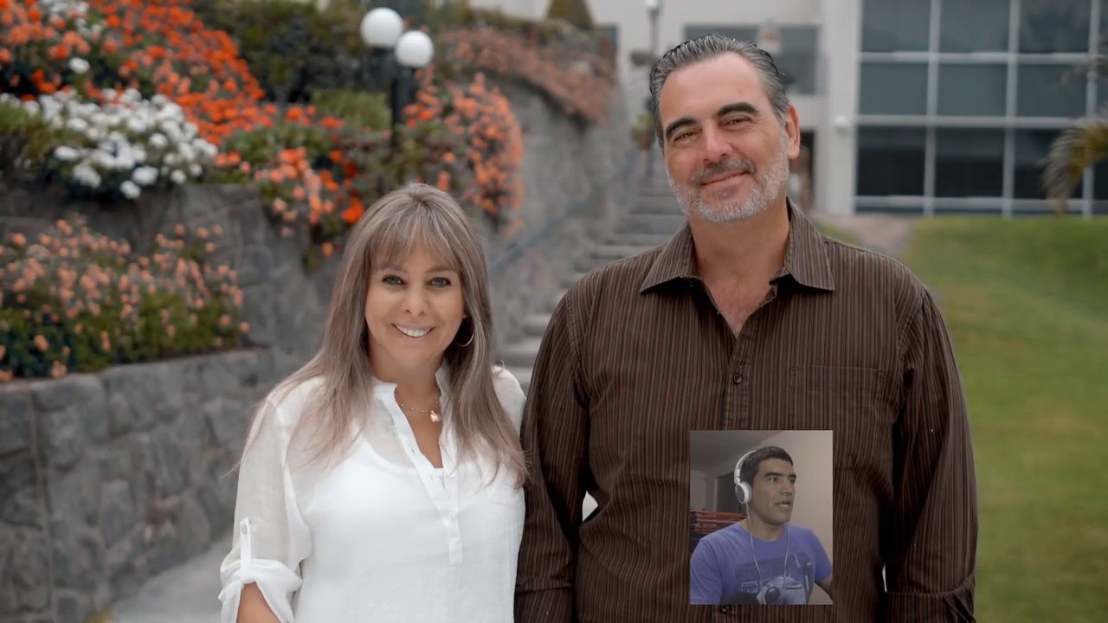
key("shift+d")
key("shift+d")
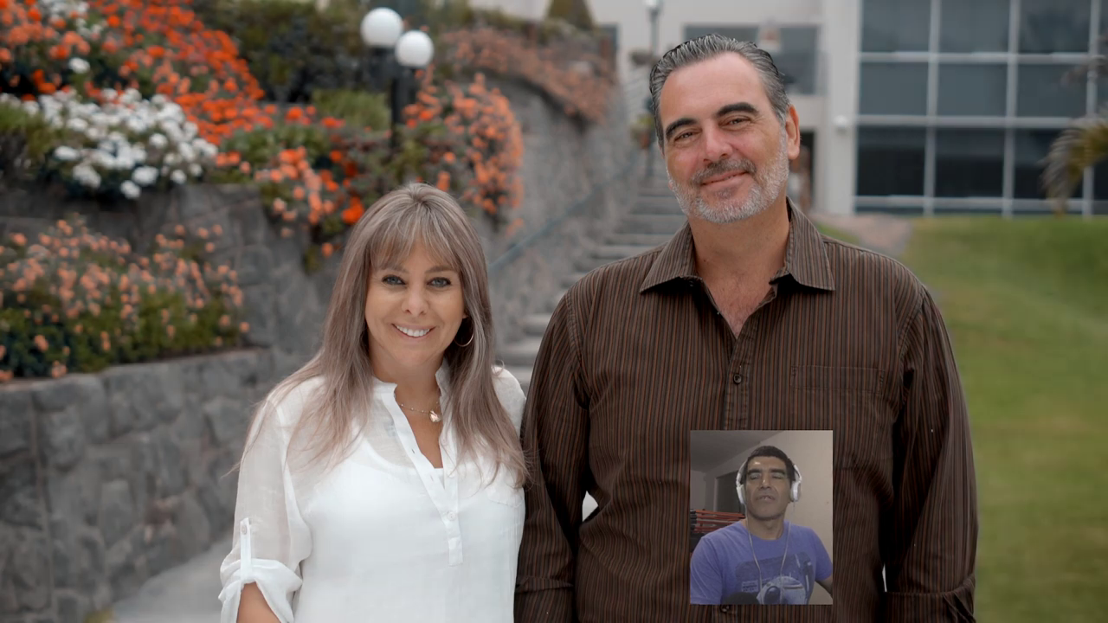
key("shift+d")
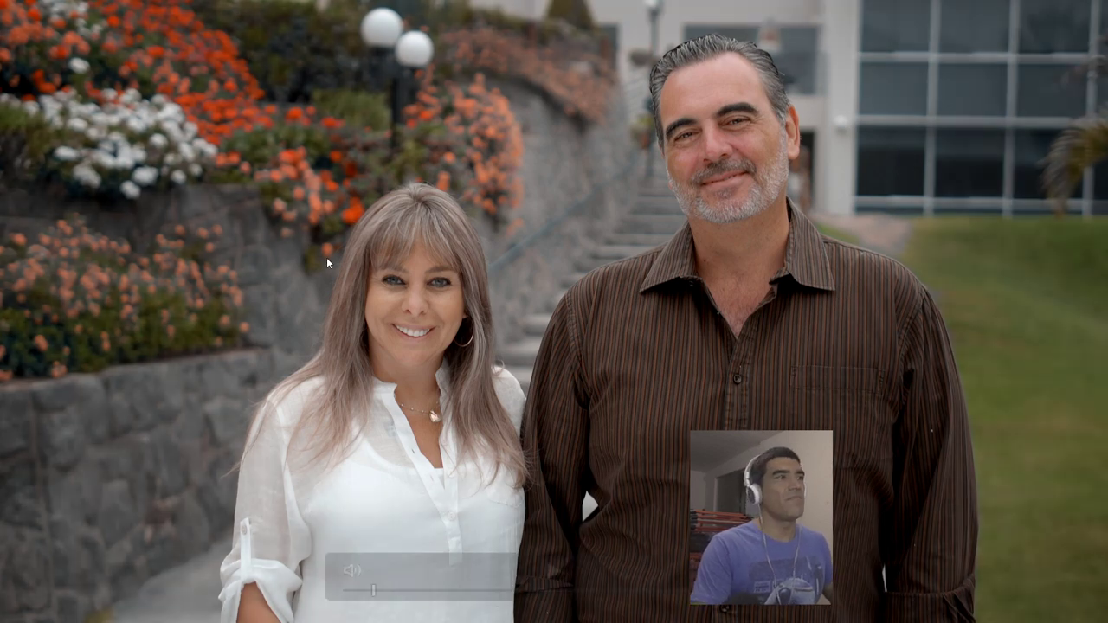
key("Escape")
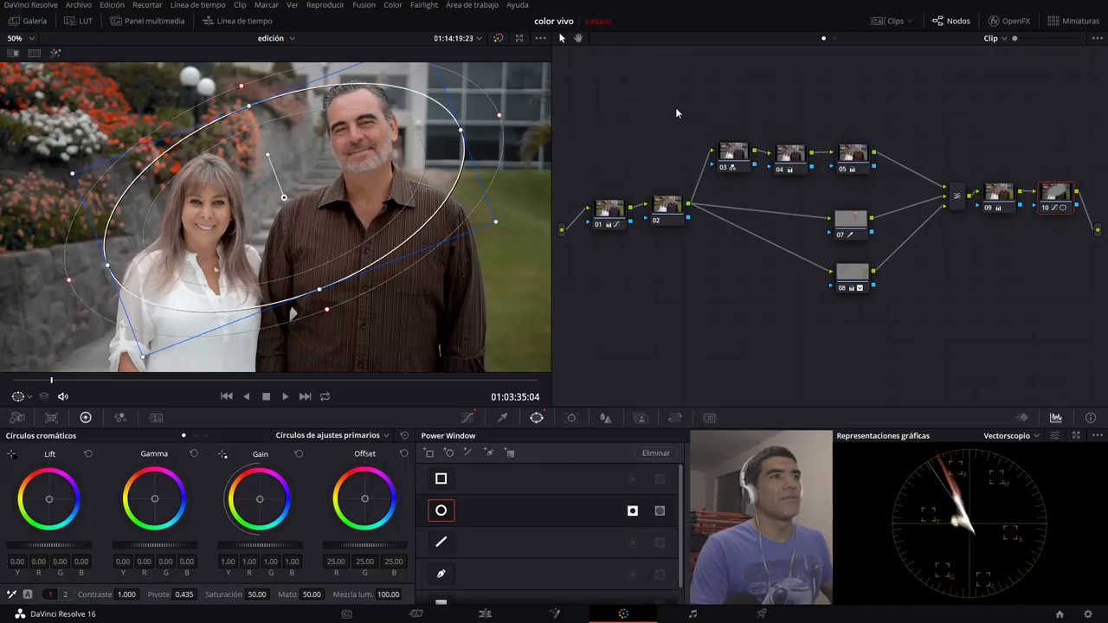
Step: Move the mixer and nodes 09 and 10 closer to the rest of the tree, and widen the node editor by shrinking the viewer
left_click_drag(1070, 144, 942, 237)
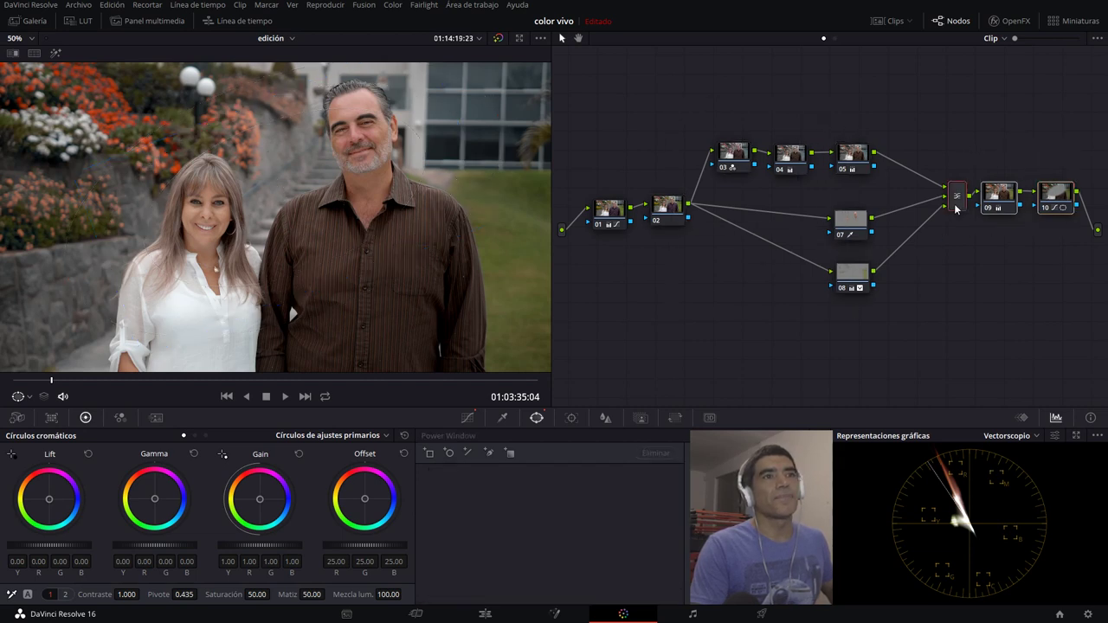
left_click_drag(956, 198, 917, 192)
left_click(1029, 216)
left_click(1018, 199)
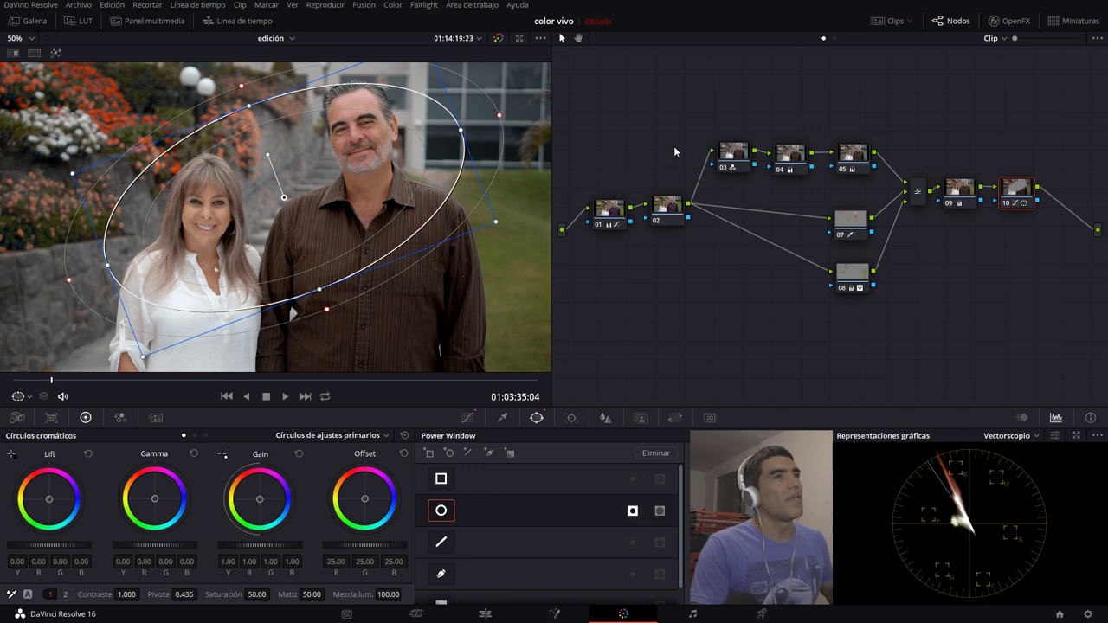
left_click_drag(697, 107, 961, 310)
left_click_drag(601, 109, 1013, 339)
mouse_move(848, 183)
left_mouse_down()
mouse_move(822, 190)
mouse_move(835, 187)
left_mouse_up()
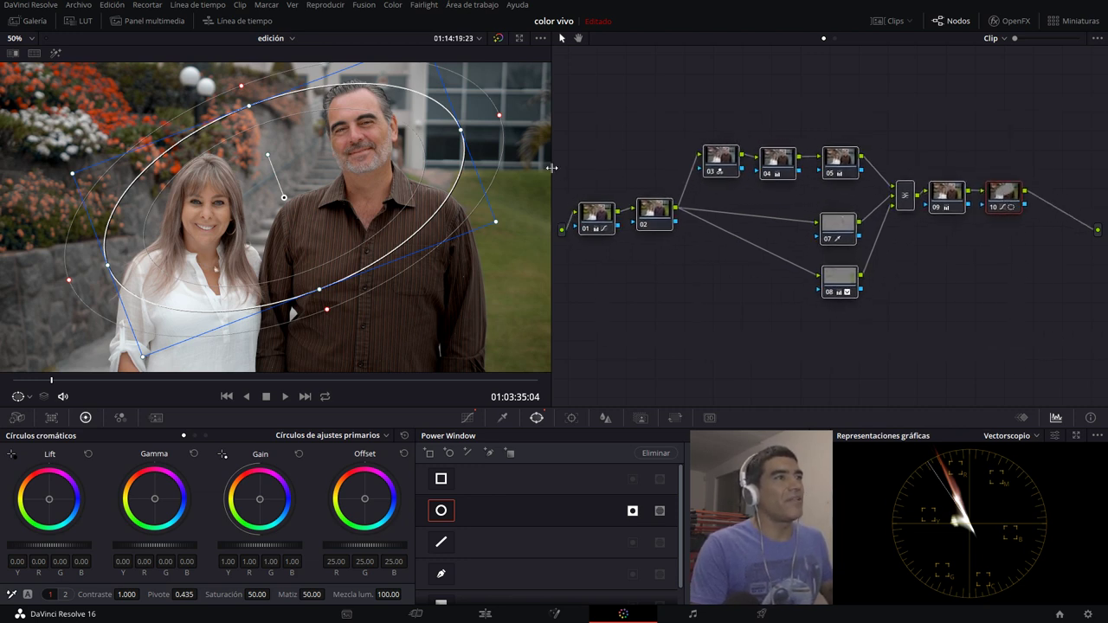
left_click_drag(551, 167, 482, 167)
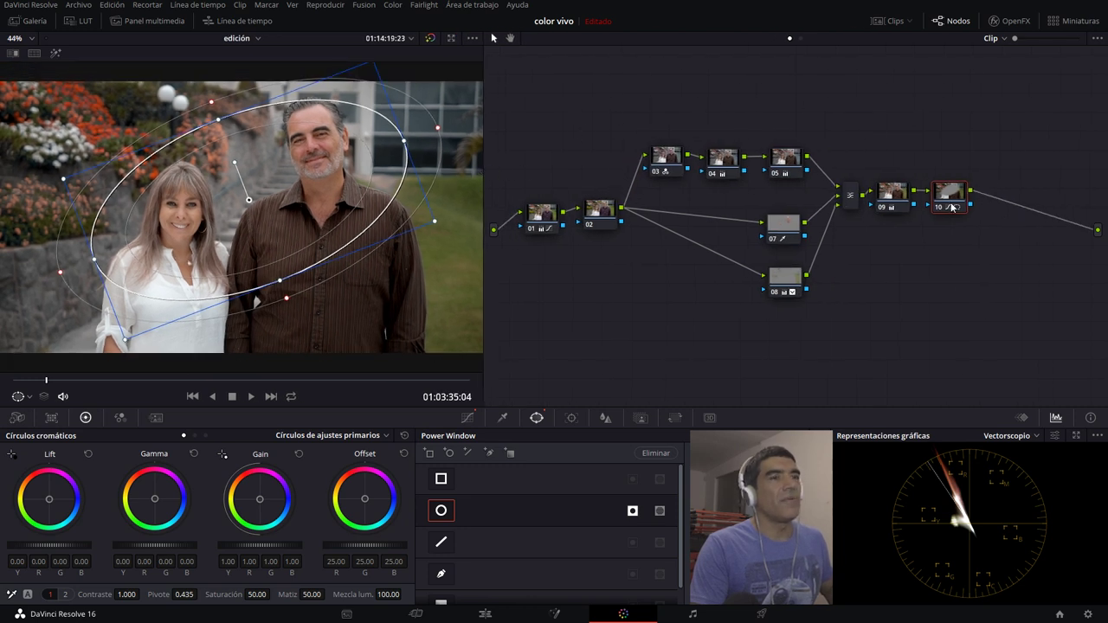
Step: Add serial node 11 and apply the ResolveFX Granulosidad effect to it with the 35mm 400T style
key("alt+s")
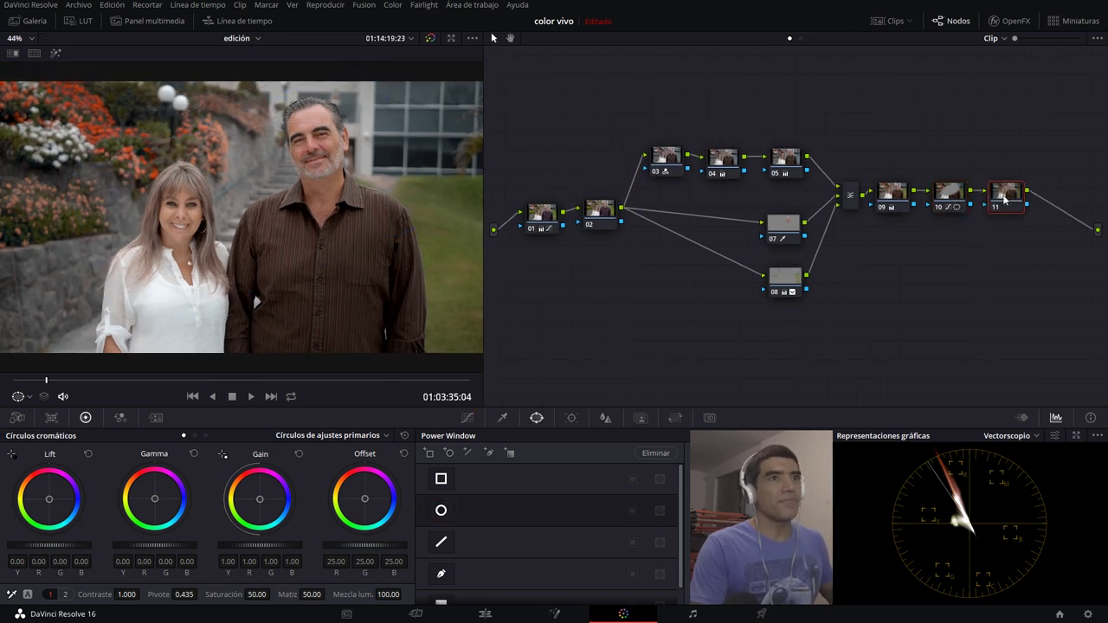
left_click(1009, 20)
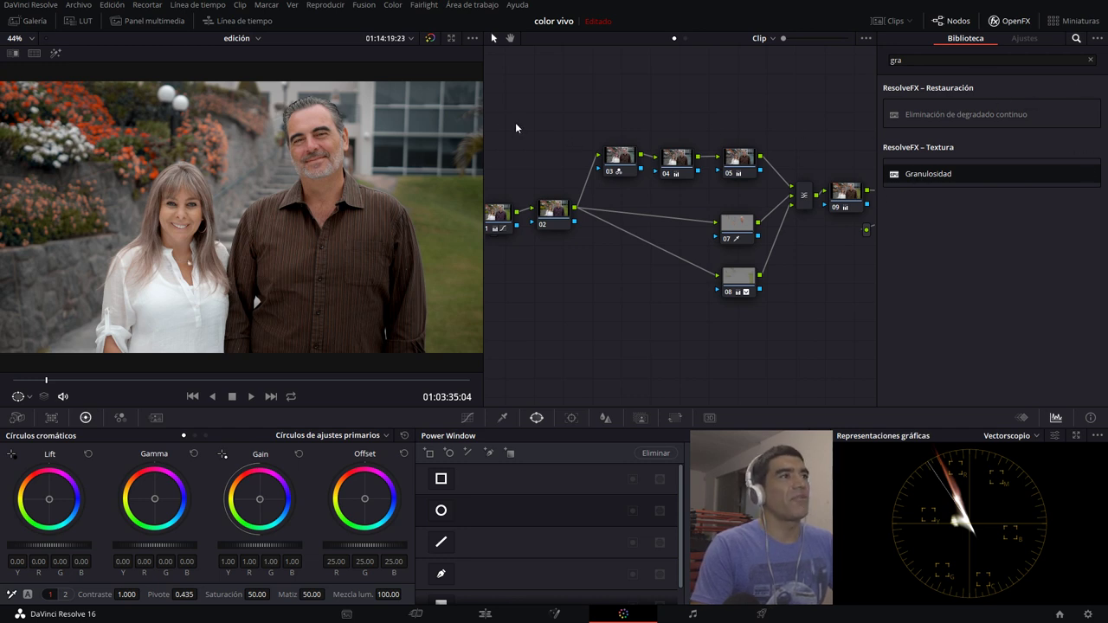
left_click_drag(486, 112, 301, 160)
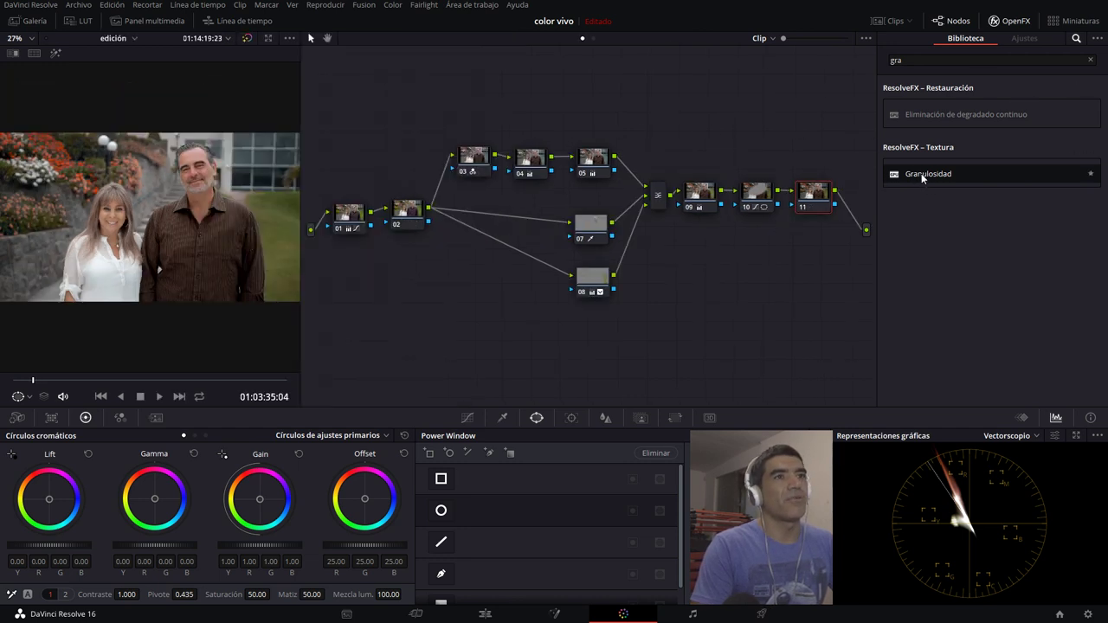
left_click_drag(816, 198, 818, 198)
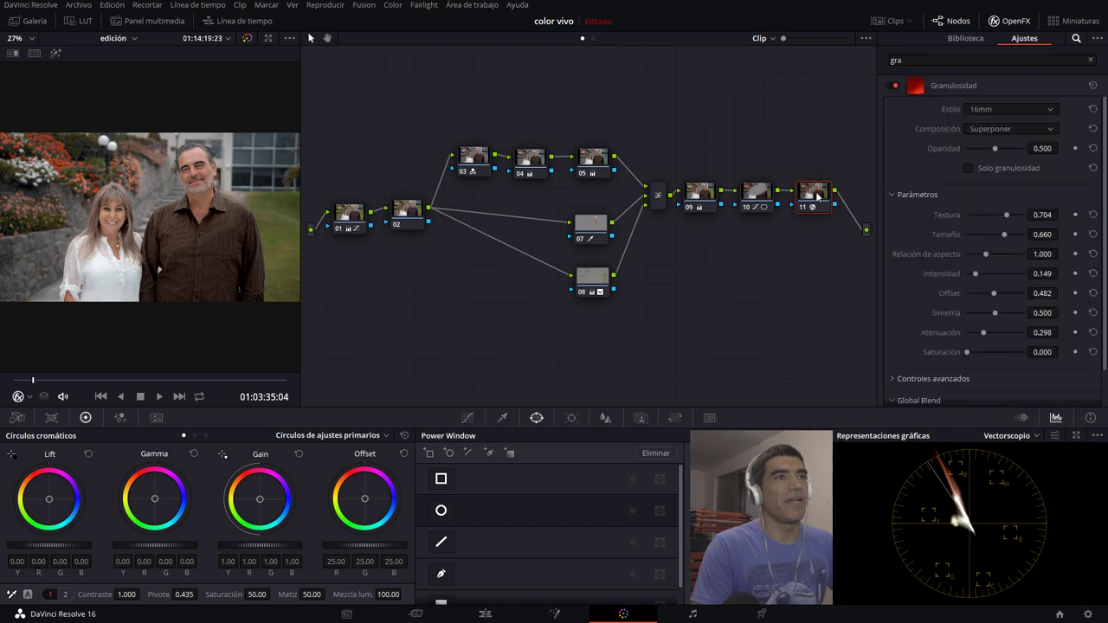
left_click(991, 111)
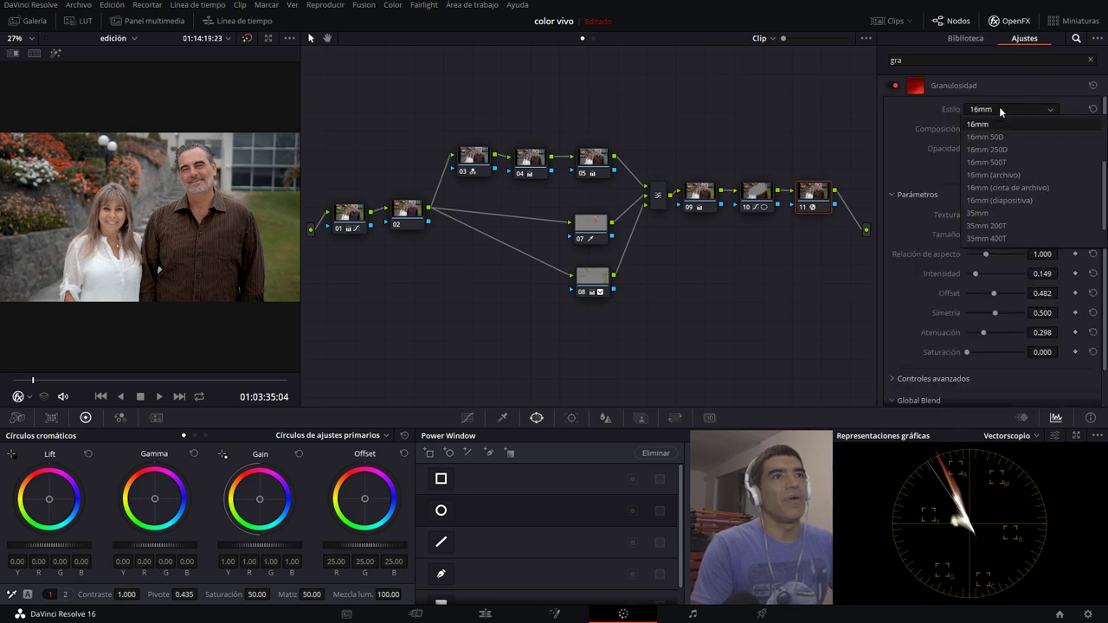
left_click(1003, 239)
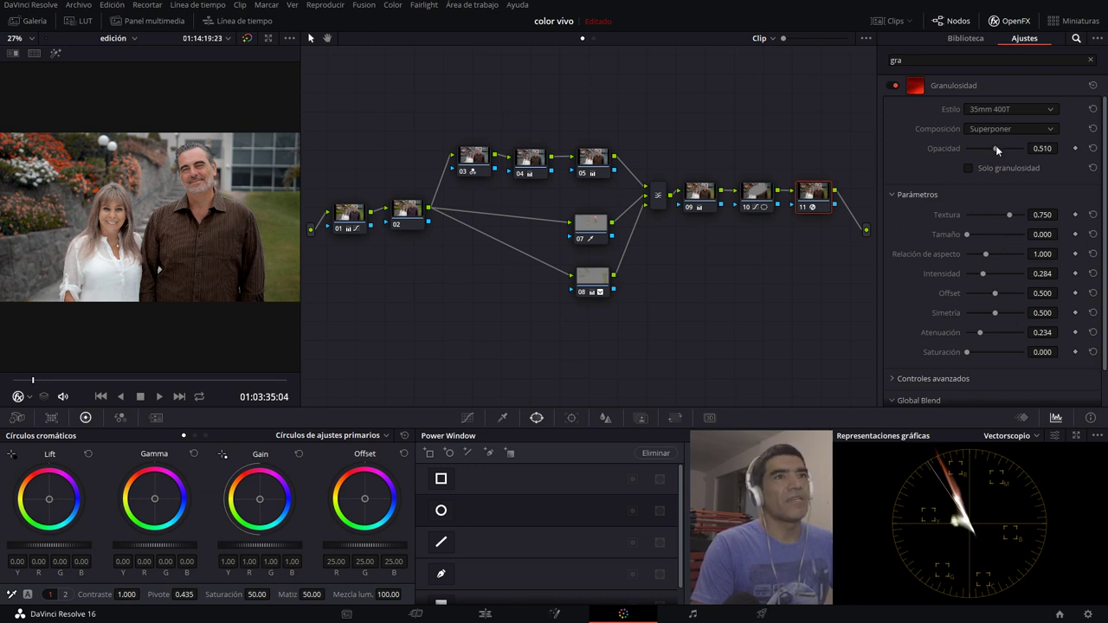
Step: Raise the Granulosidad effect's opacity to 0.775 and review the grain in full screen
left_click_drag(995, 149, 1010, 148)
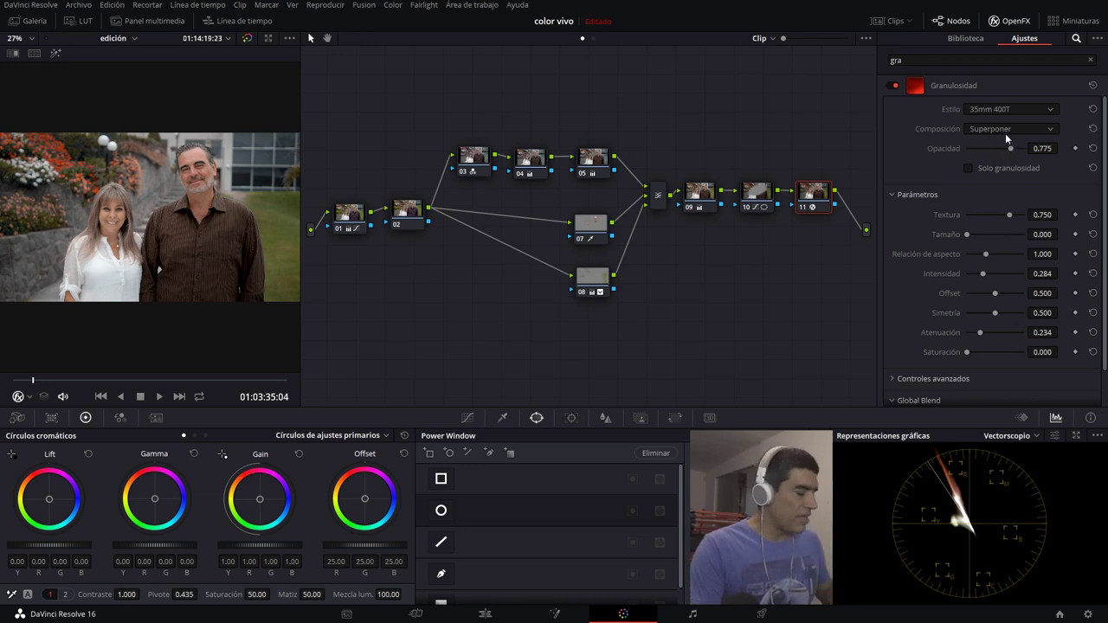
key("ctrl+f")
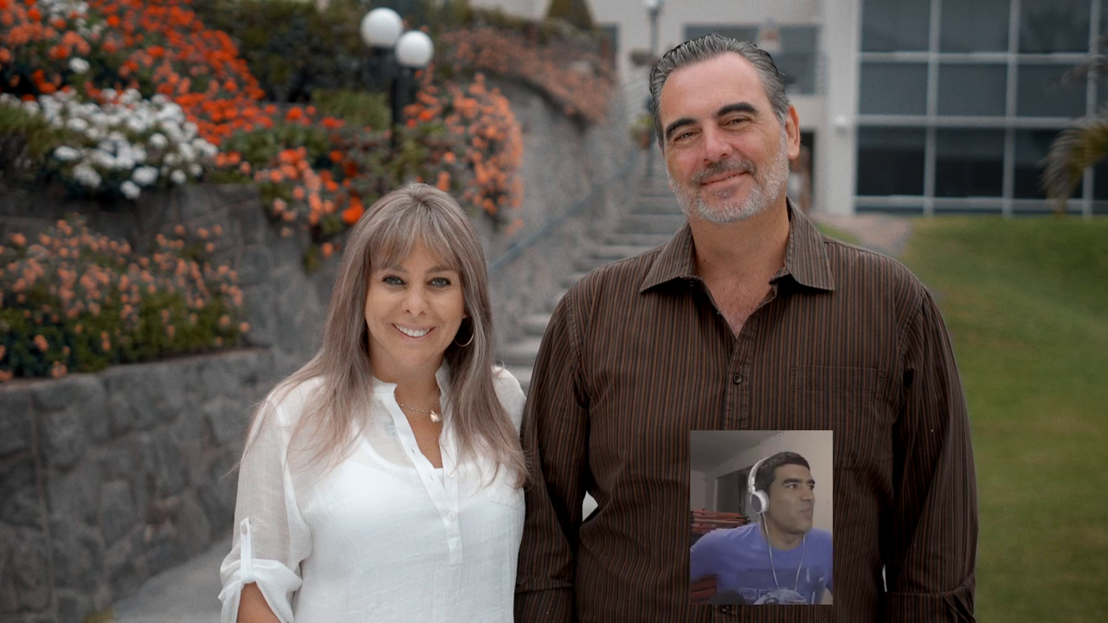
key("Escape")
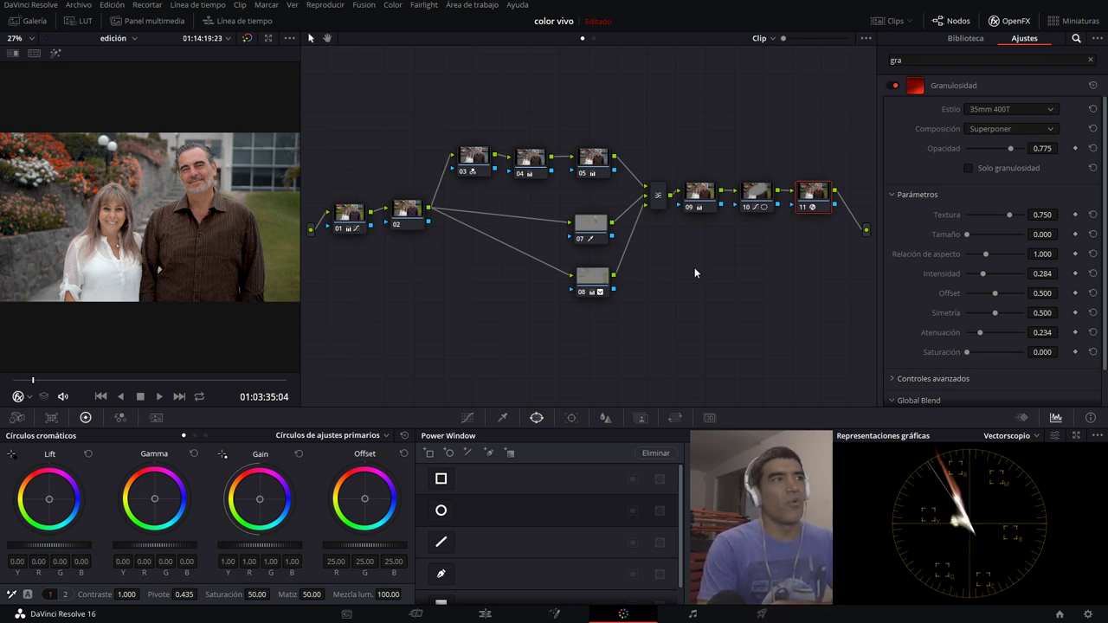
Step: Select nodes 07 to 11 together with the mixer and toggle them to compare the image
left_click_drag(836, 172, 606, 310)
left_click_drag(590, 186, 831, 327)
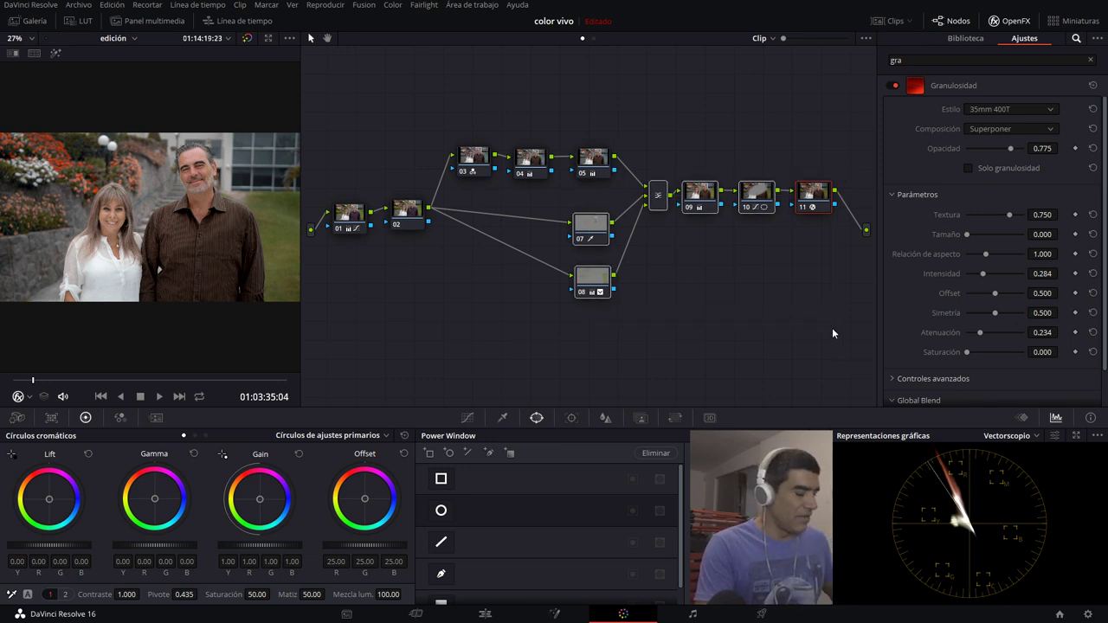
key("ctrl+d")
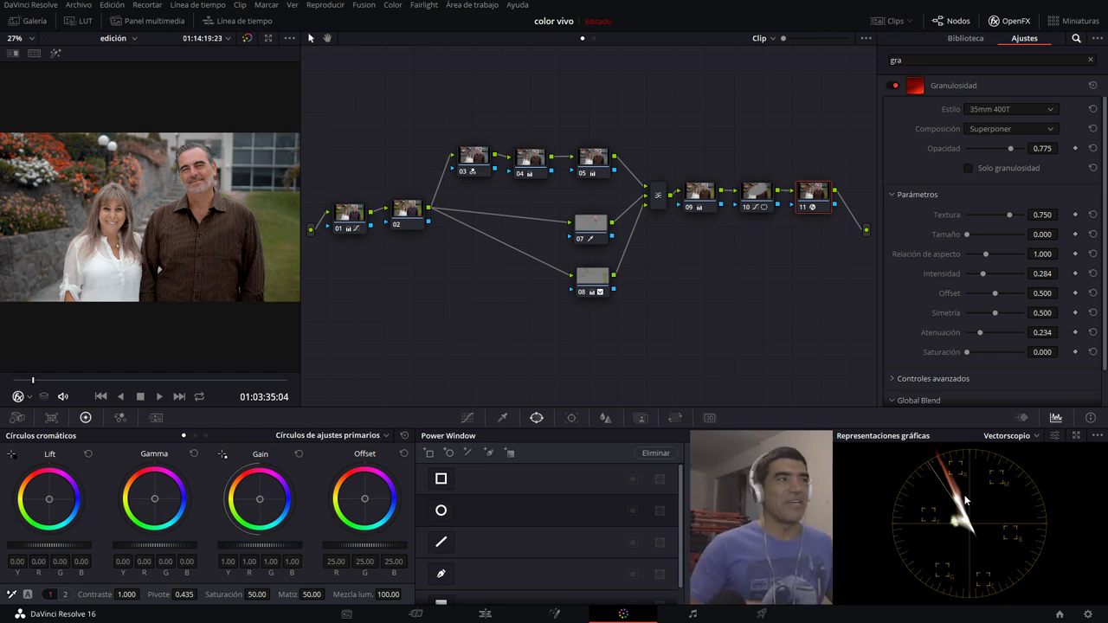
Step: Move the edit timeline's playhead to 01:07:47:03, on the clip of the woman in the orange vest, and open it for grading
left_click(495, 618)
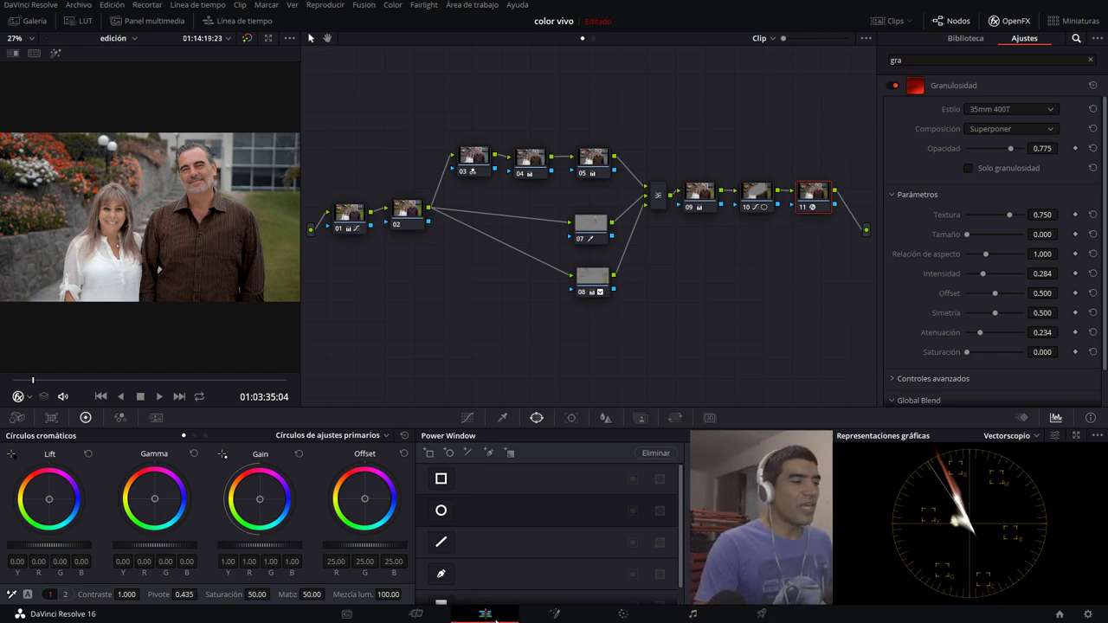
key("p")
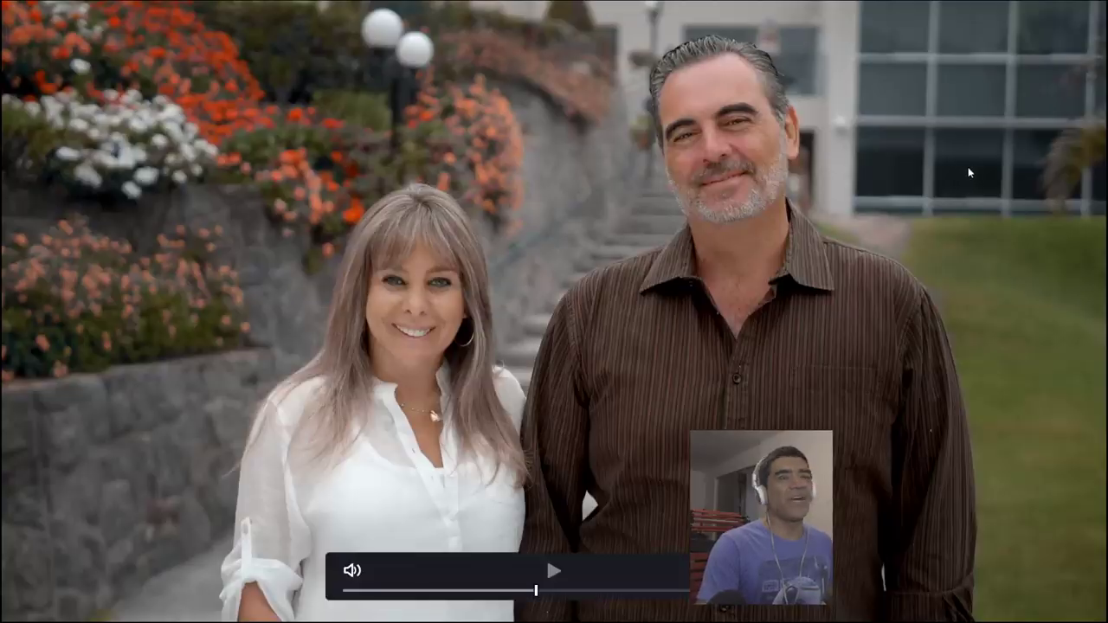
key("Escape")
left_click(801, 406)
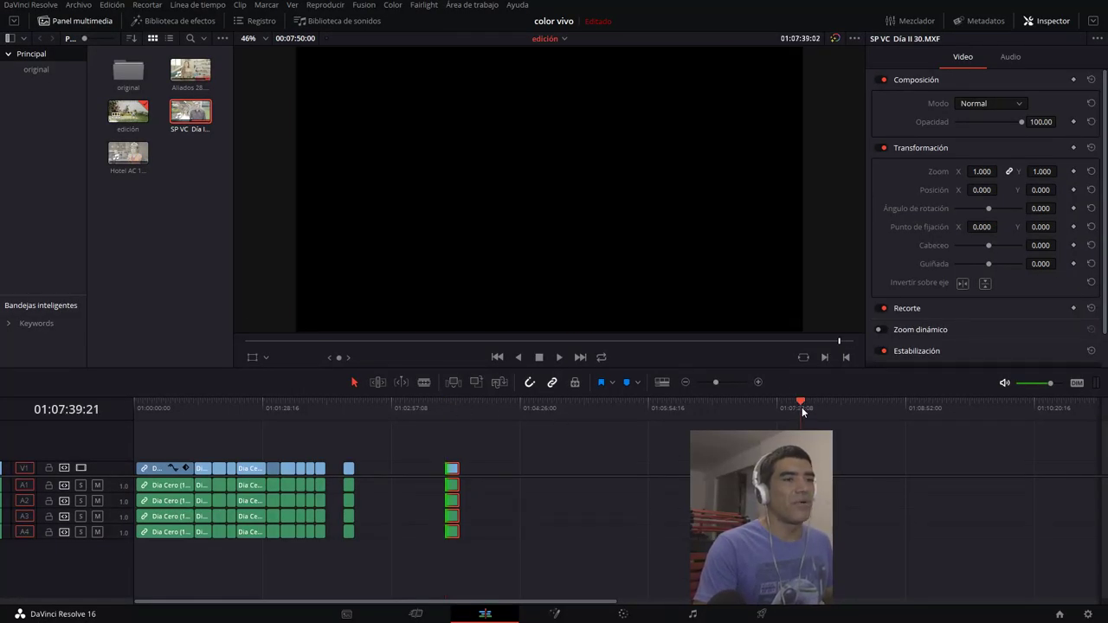
left_click_drag(801, 407, 809, 406)
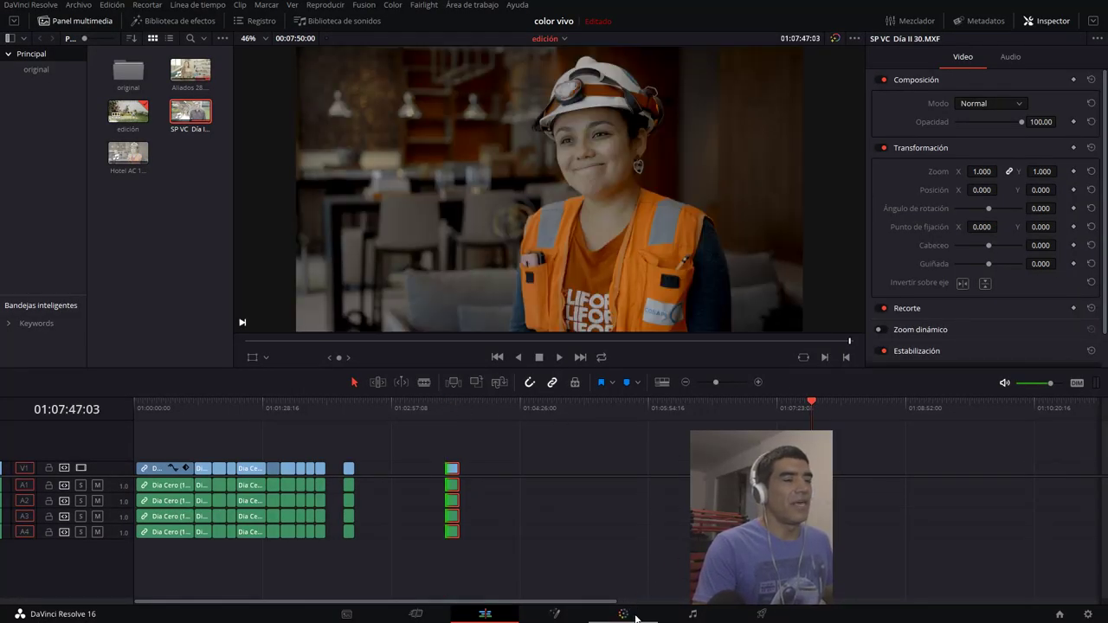
left_click(636, 618)
Step: Reset all grades and nodes on the orange-vest clip, and enlarge the viewer next to the node editor
right_click(694, 57)
left_click(649, 80)
right_click(649, 81)
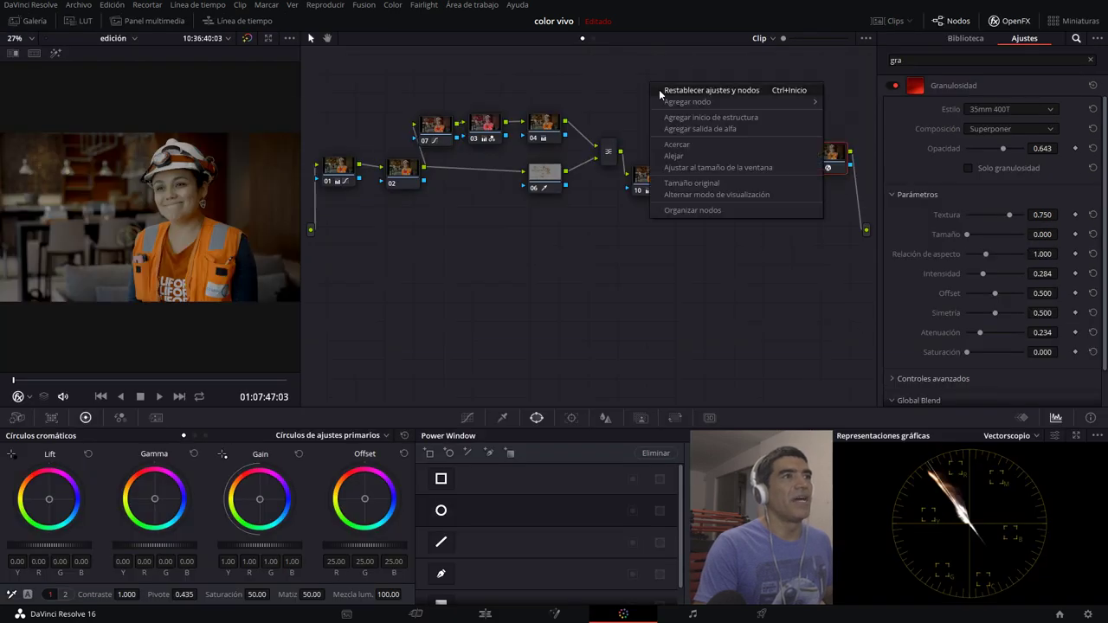
left_click(659, 90)
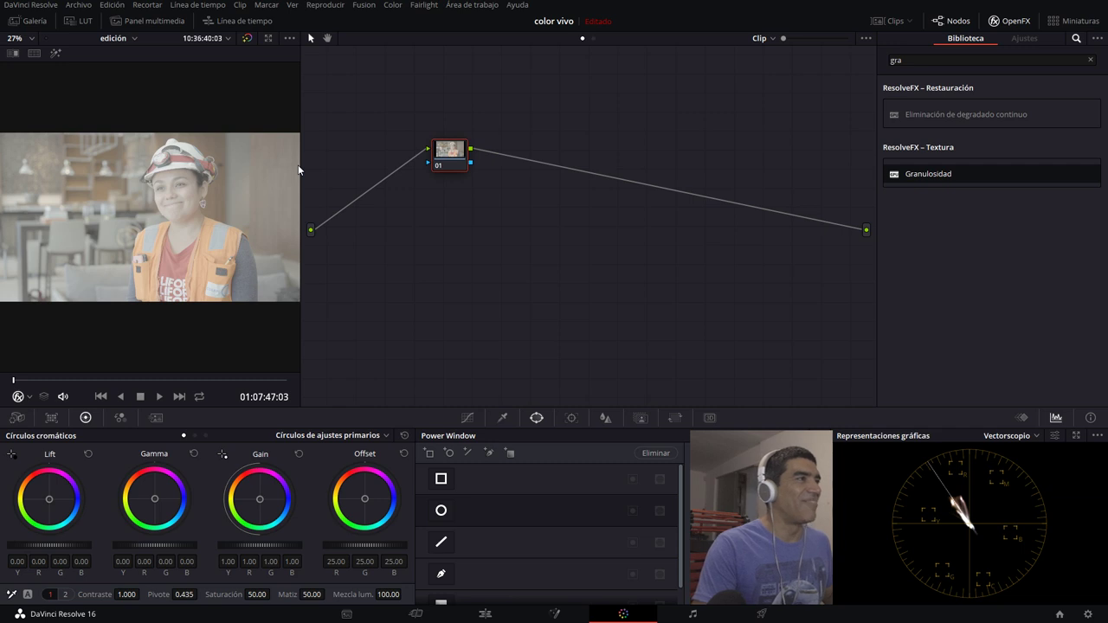
left_click_drag(300, 169, 561, 194)
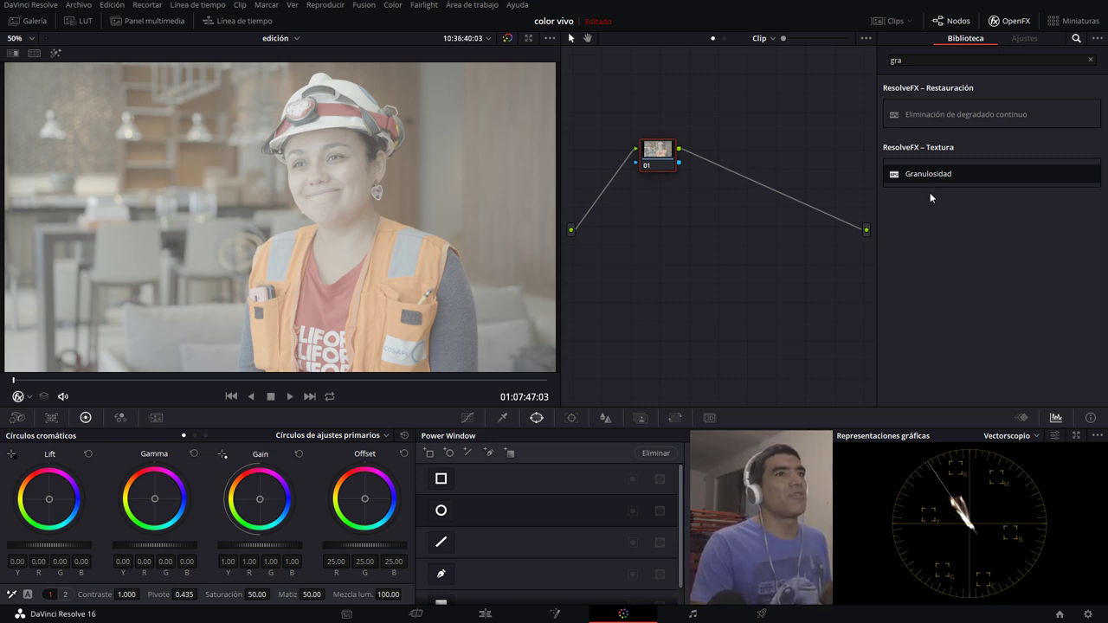
left_click_drag(654, 158, 657, 159)
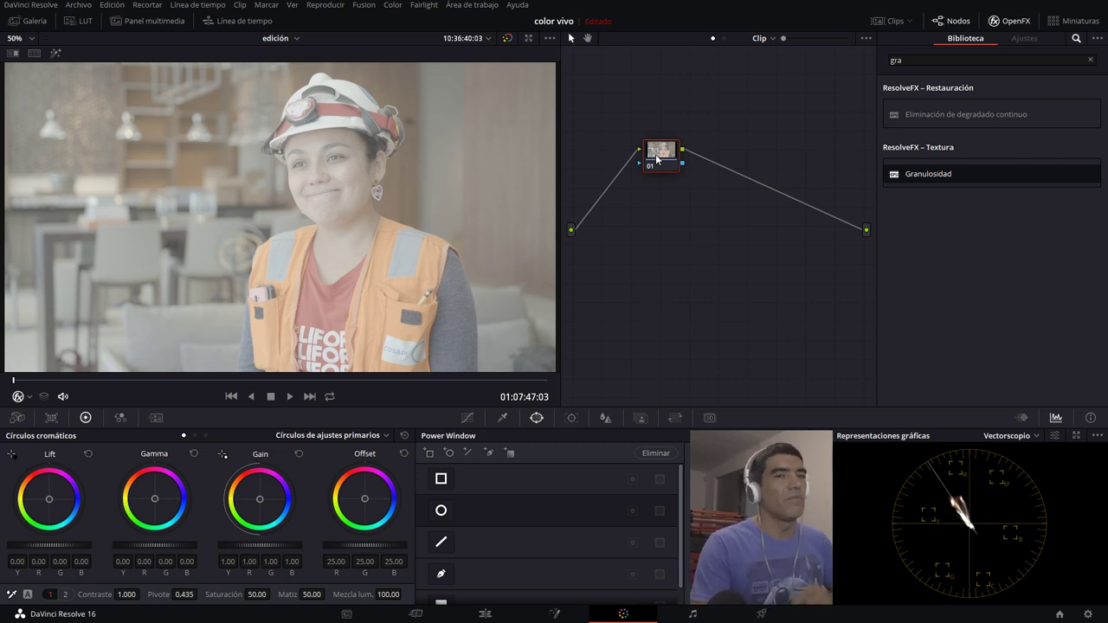
left_click(467, 417)
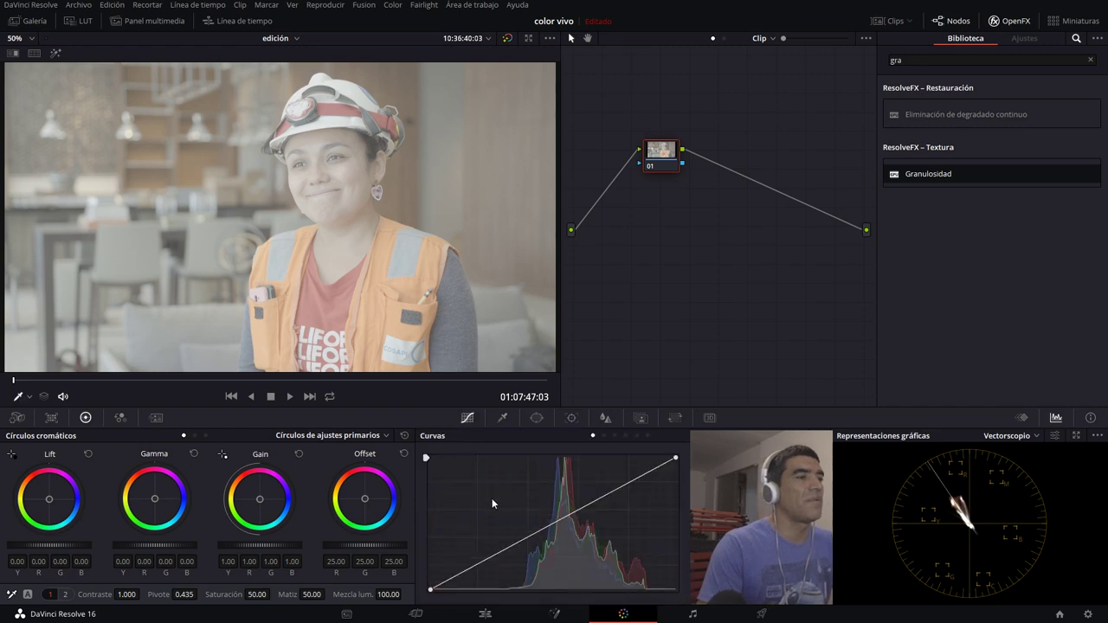
left_click_drag(432, 590, 494, 593)
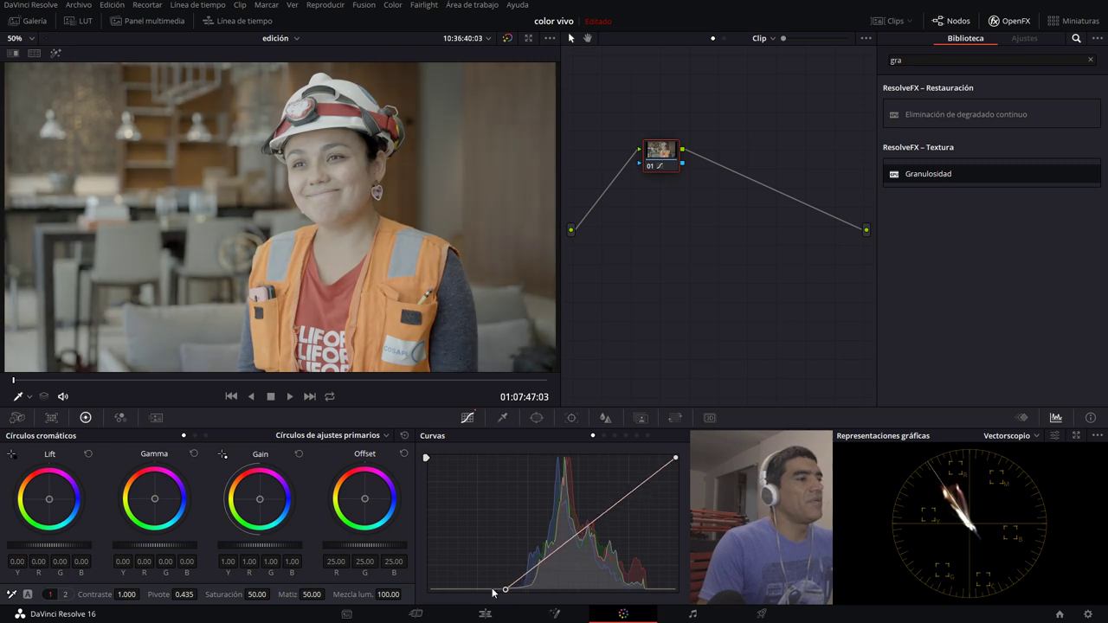
right_click(657, 133)
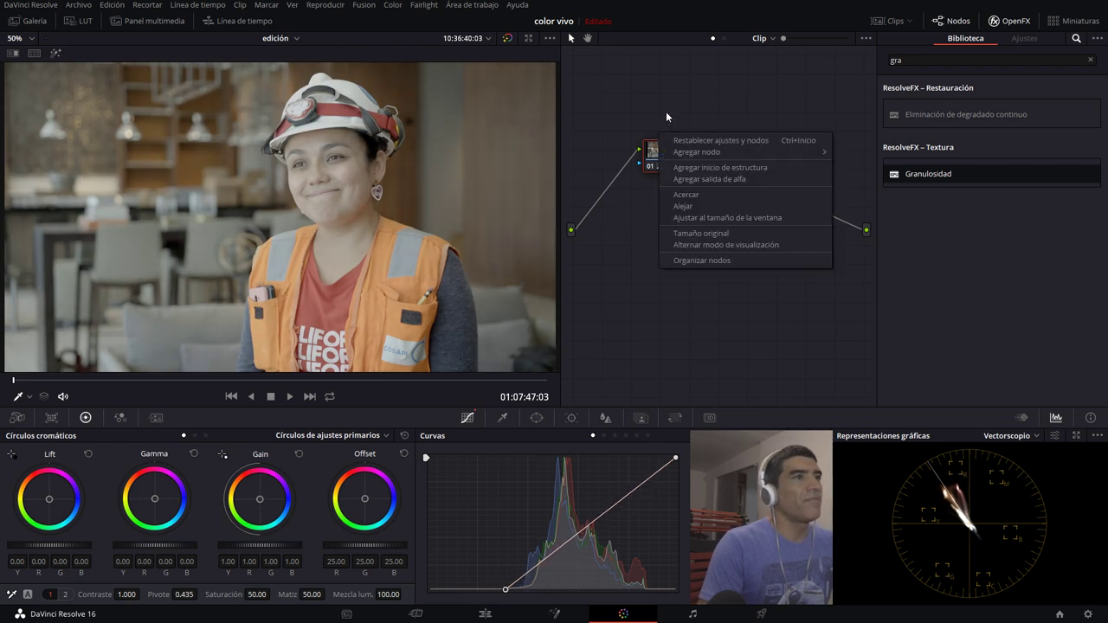
left_click(665, 111)
right_click(660, 173)
left_click(654, 86)
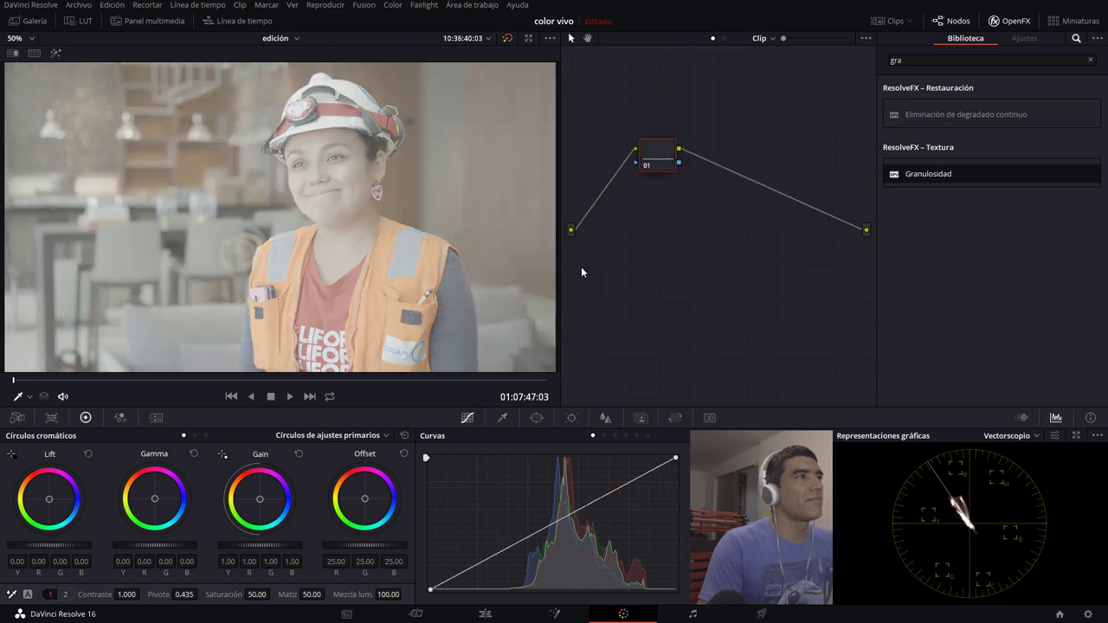
Step: Switch the scope to the RGB parade and lower node 01's Offset to 12.05
left_click(1010, 437)
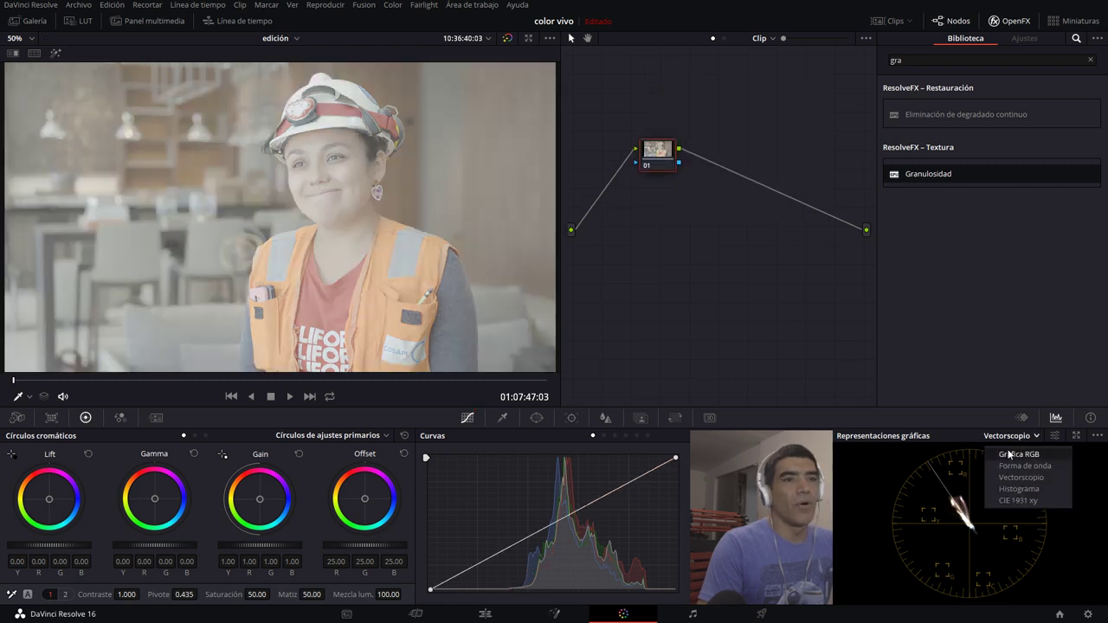
left_click(999, 457)
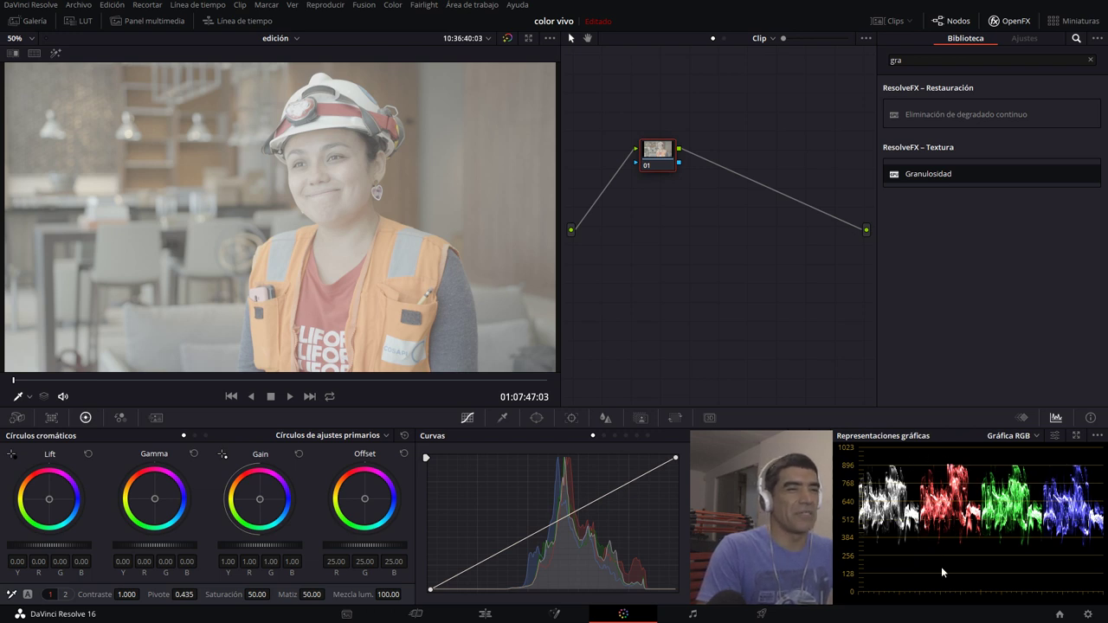
mouse_move(384, 545)
left_mouse_down()
mouse_move(346, 545)
mouse_move(400, 543)
left_mouse_up()
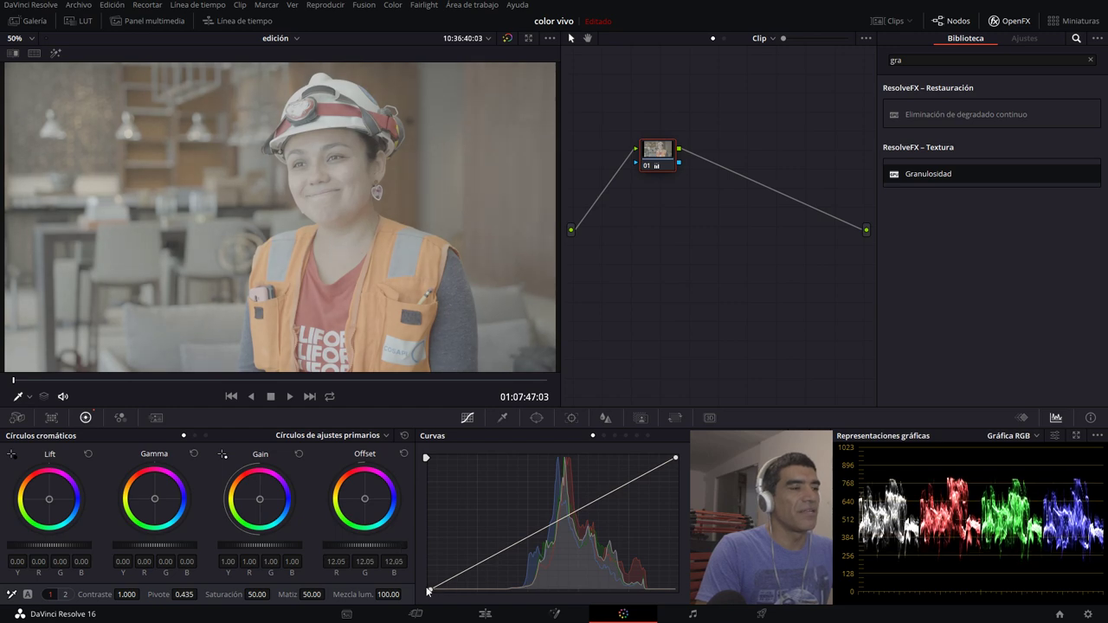
Step: Move the curve's black point inward and lower its midtones on node 01, and raise the saturation to 82.40
left_click_drag(430, 589, 478, 590)
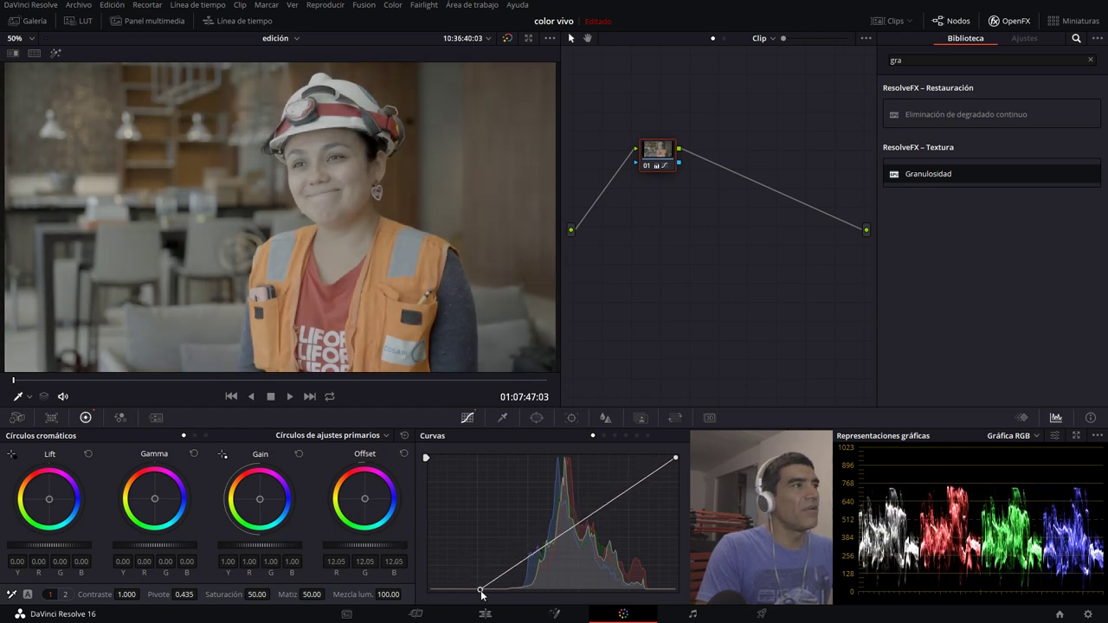
left_click(581, 528)
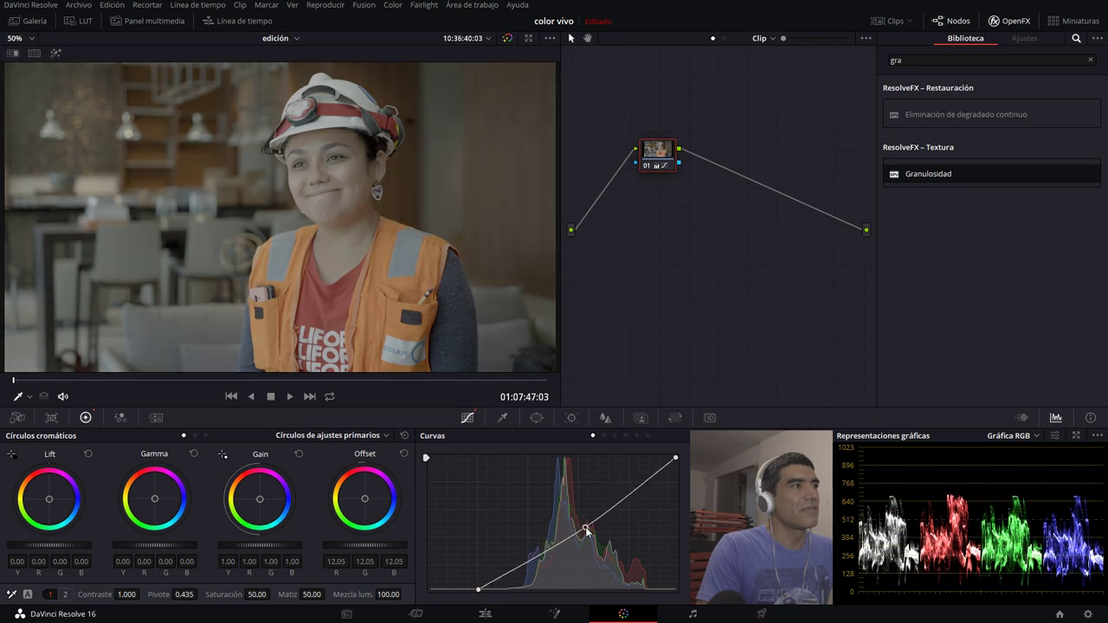
left_click(64, 594)
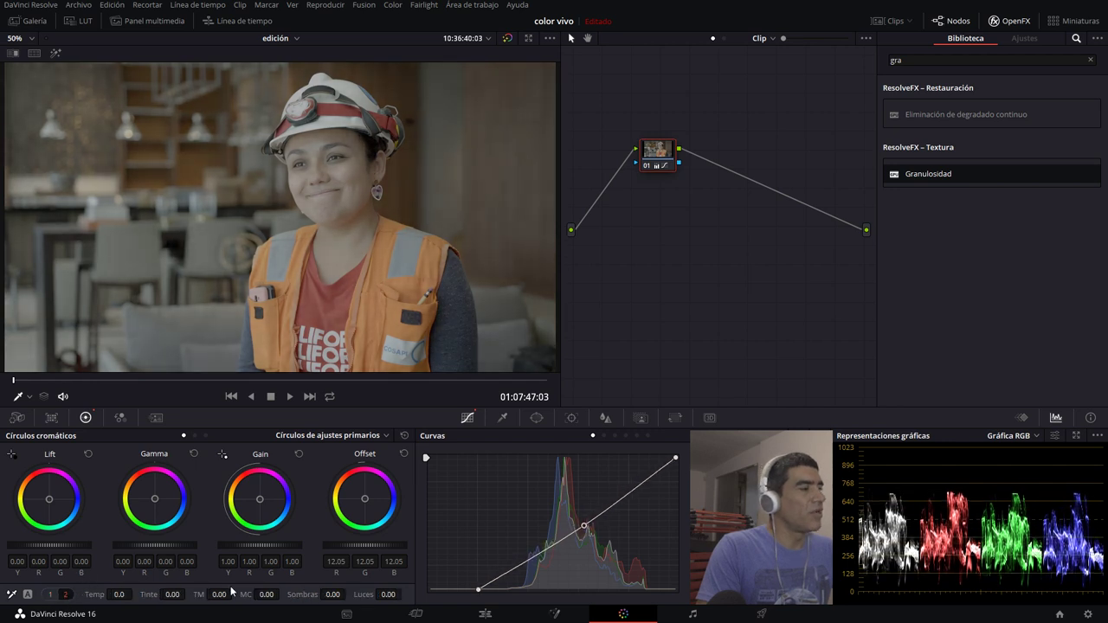
left_click(50, 593)
left_click_drag(273, 594, 274, 594)
Step: Refine node 01's curve with a deeper black point and slightly lower midtones, and set Offset to 11.10
left_click(536, 556)
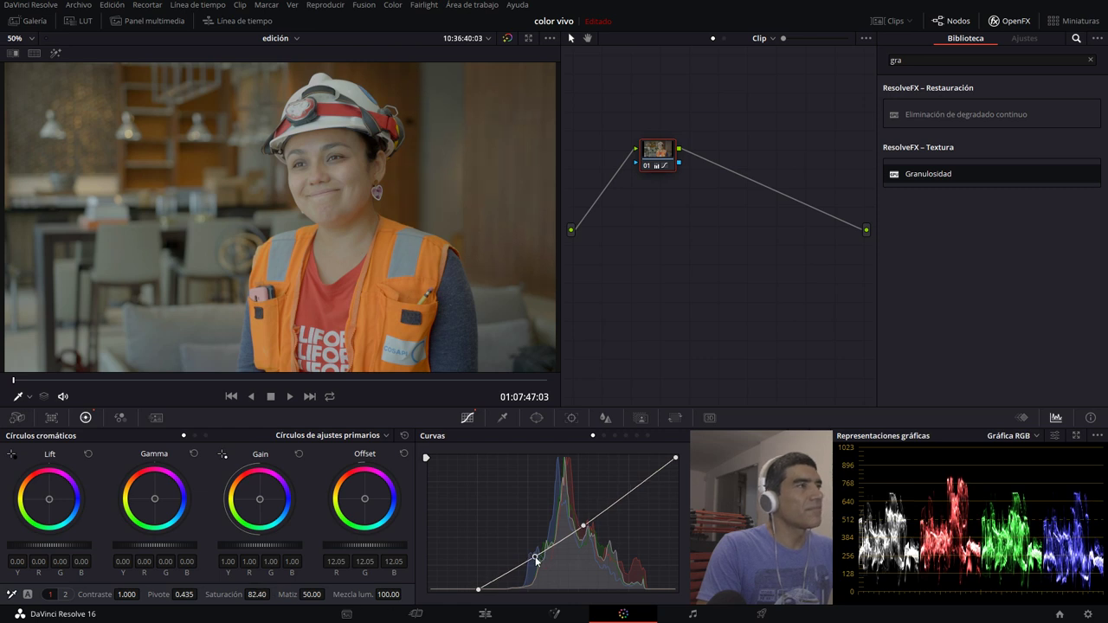
left_click_drag(585, 526, 582, 526)
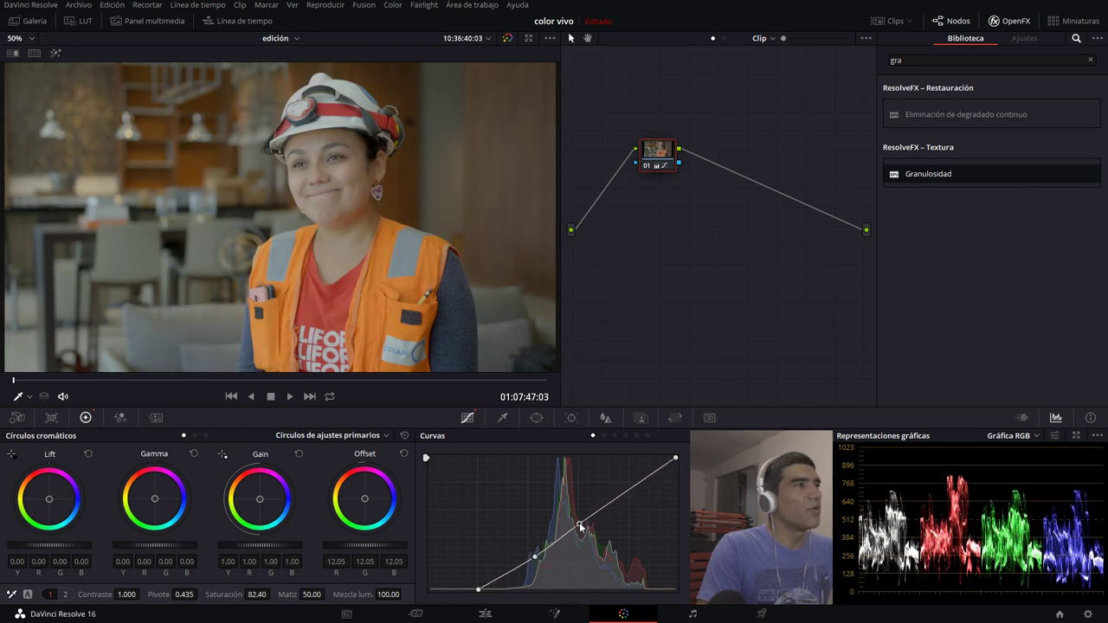
left_click_drag(369, 547, 355, 547)
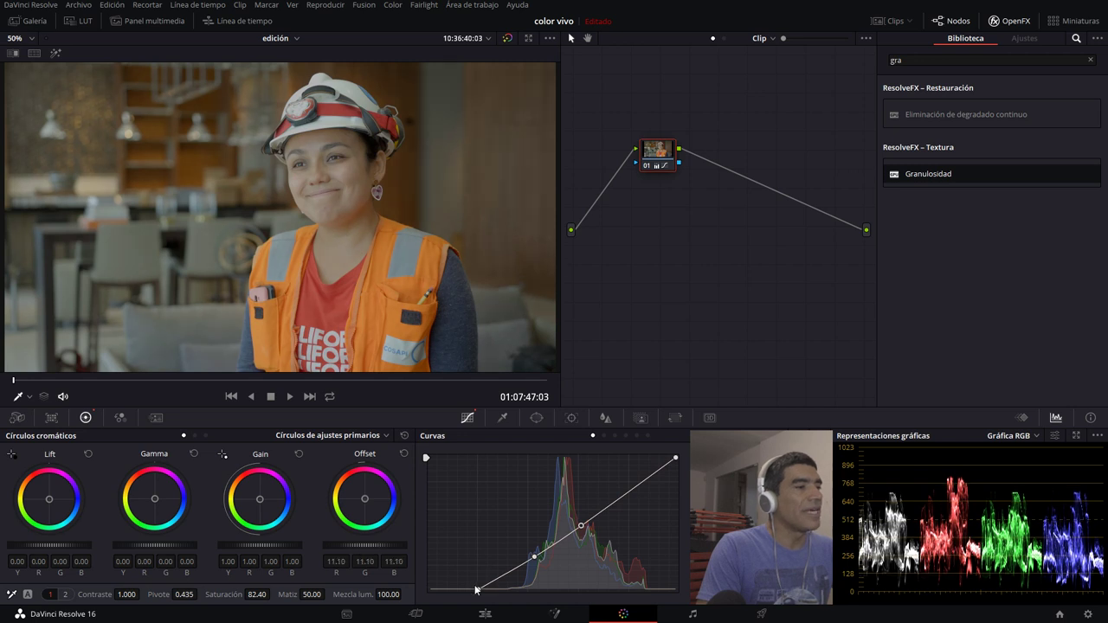
left_click_drag(477, 590, 485, 589)
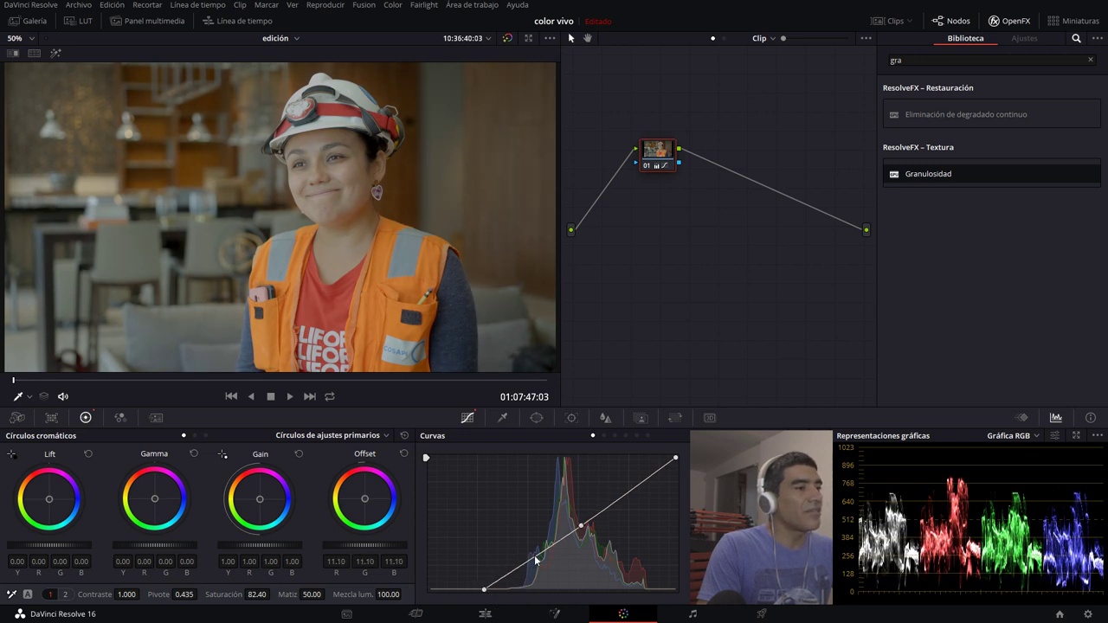
left_click_drag(485, 590, 496, 590)
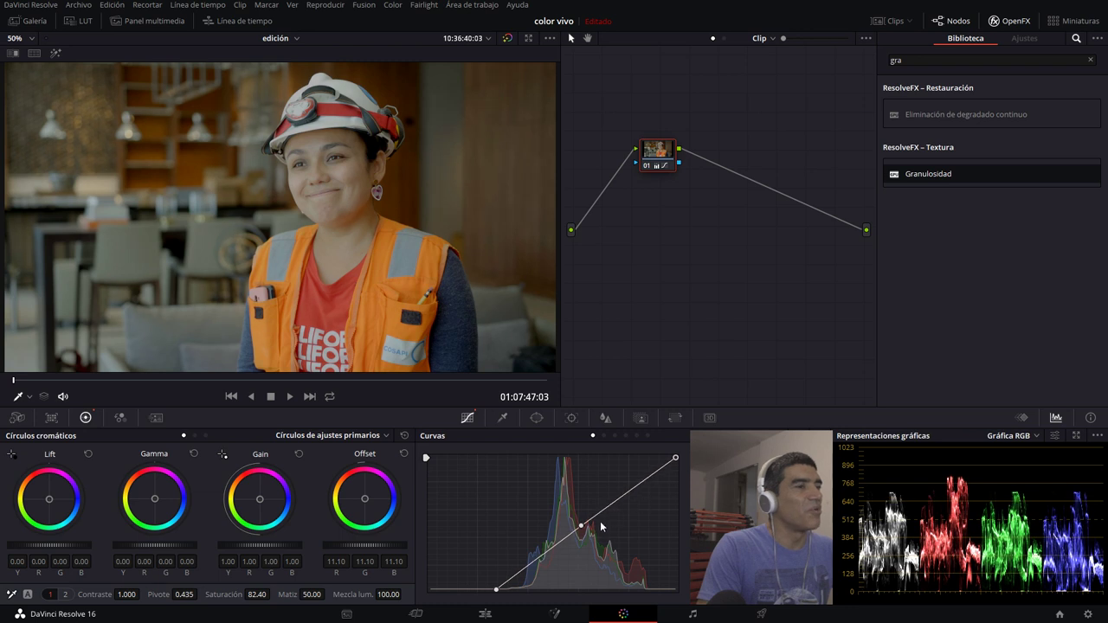
left_click_drag(581, 530, 583, 531)
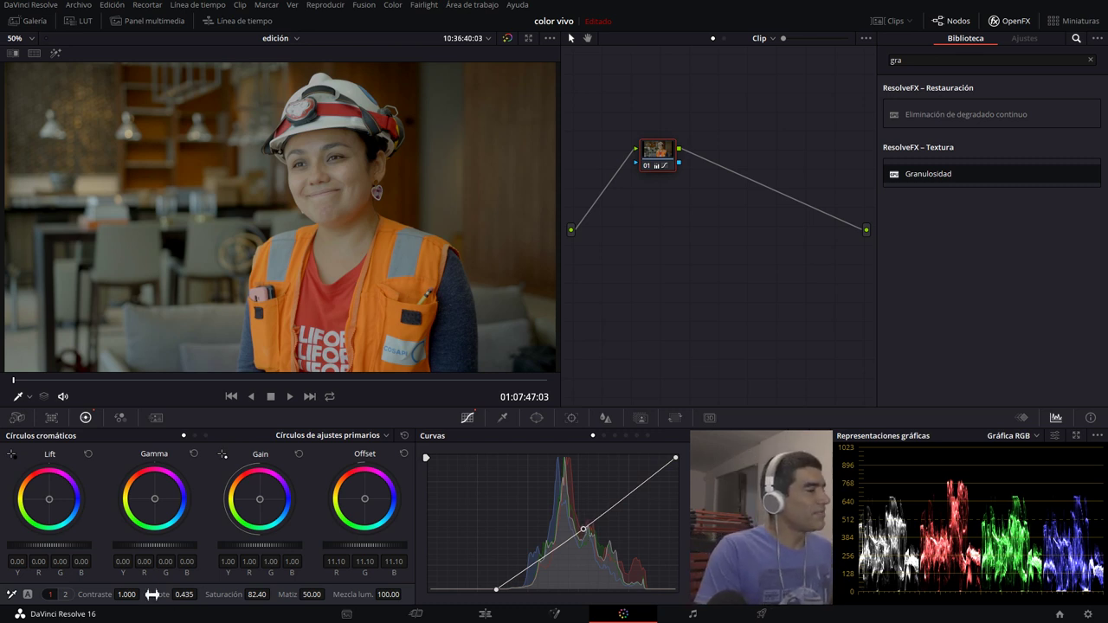
Step: Set node 01's tint to 5.00 and its temperature to -30.0
left_click(65, 595)
left_click_drag(173, 598, 188, 595)
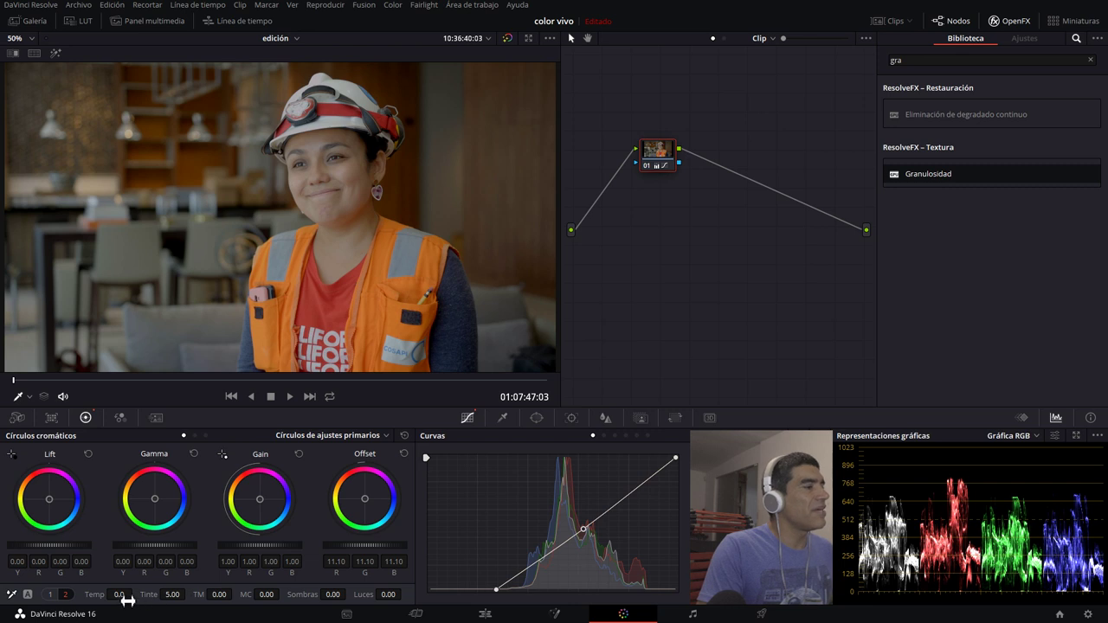
left_click_drag(125, 601, 135, 594)
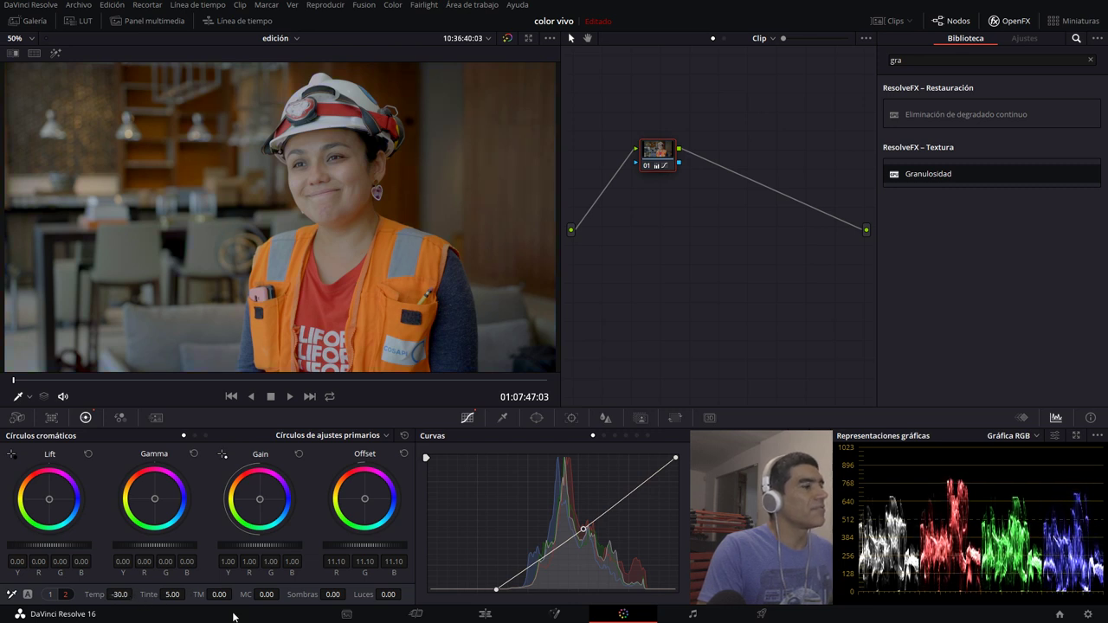
Step: Increase node 01's saturation further and compare the image in full screen with the correction off and on
left_click(54, 598)
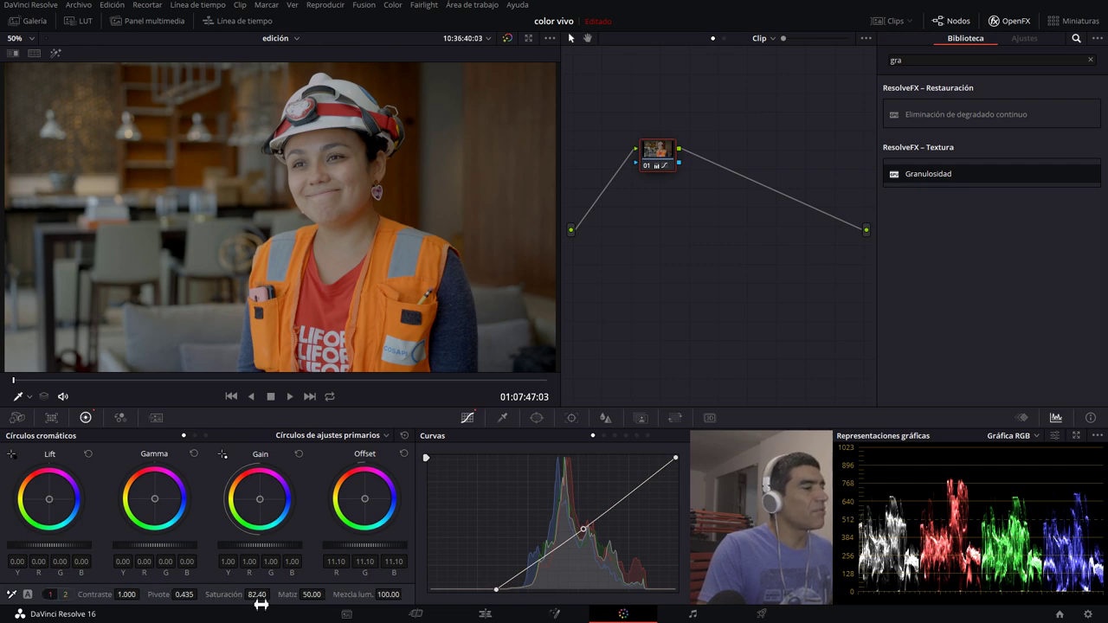
left_click_drag(258, 599, 272, 593)
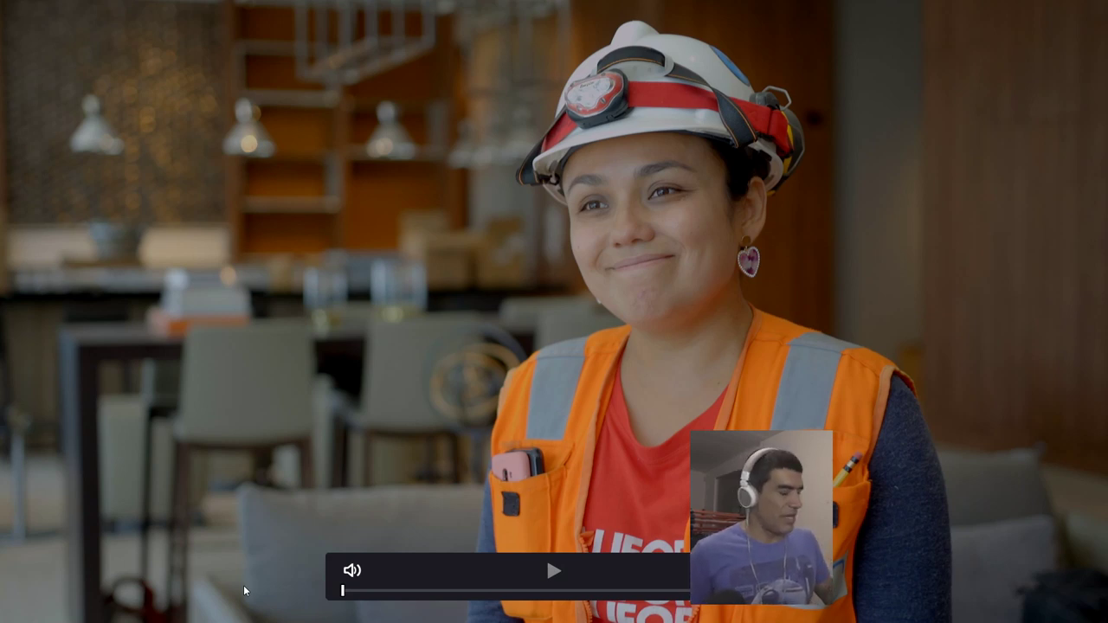
key("shift+d")
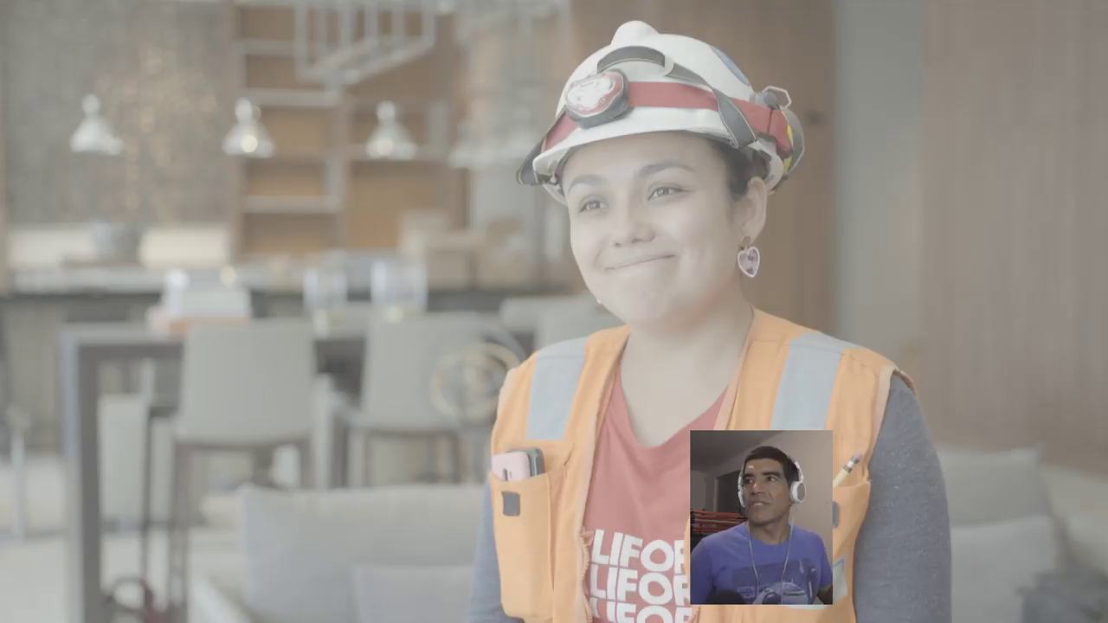
key("shift+d")
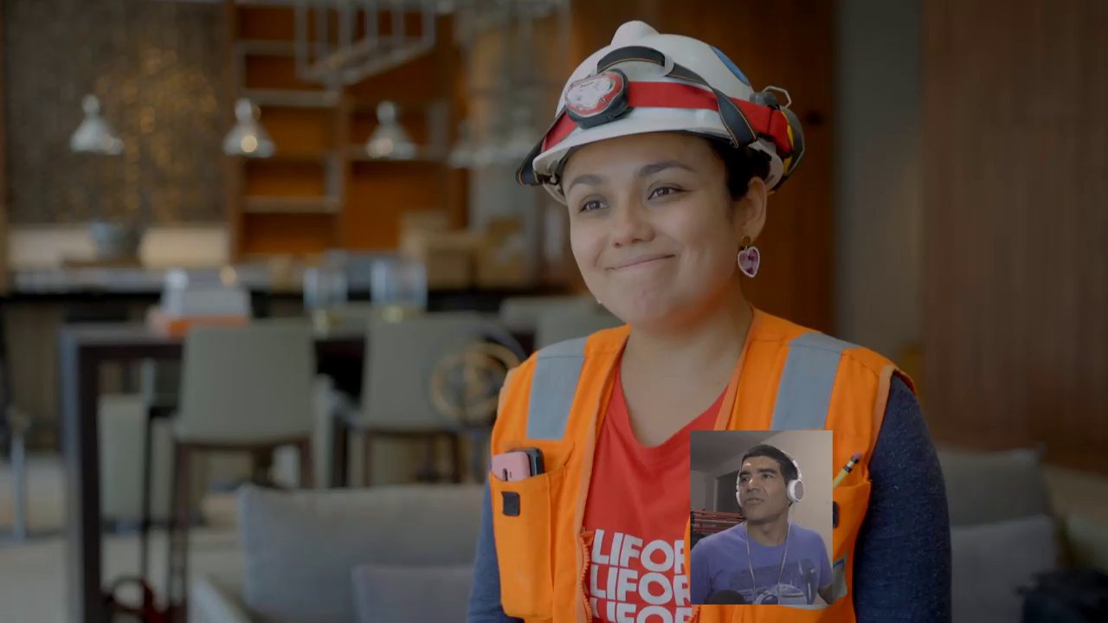
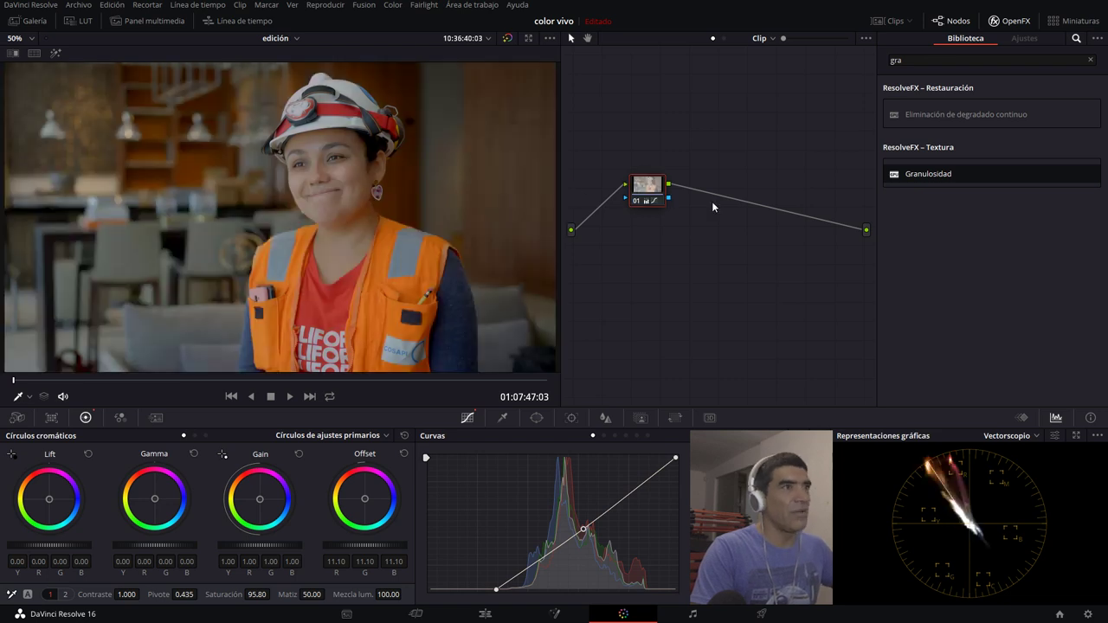
Step: Add two serial nodes, 02 and 03, after node 01 on the orange-vest clip
key("alt+s")
key("alt+s")
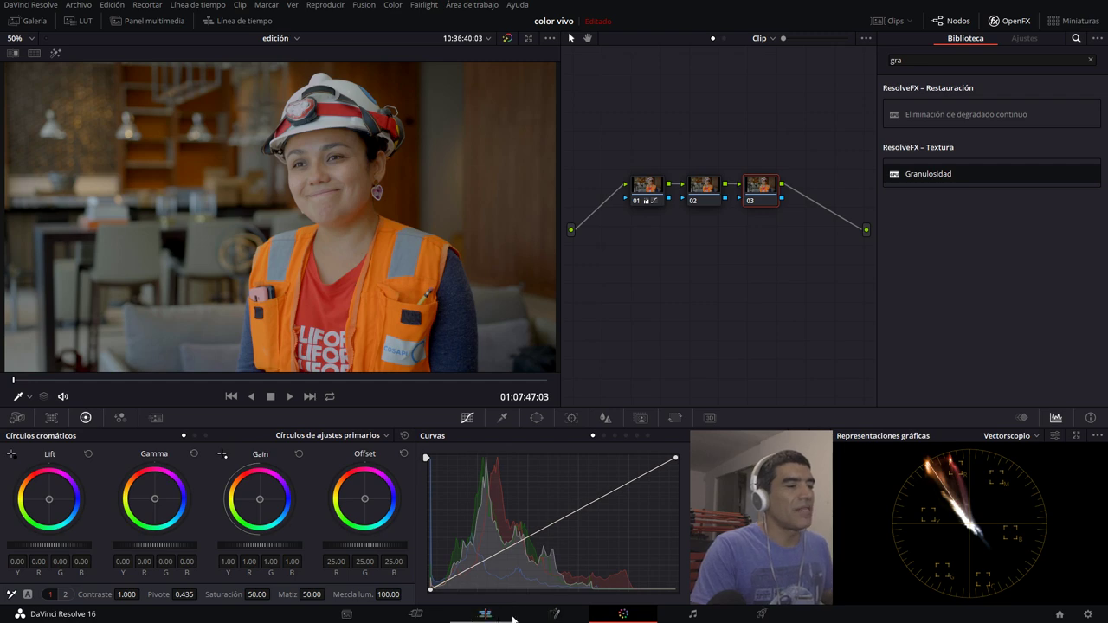
Step: Go to the couple's clip at 01:03:34:10, preview it in full screen, and return to color grading
left_click(485, 616)
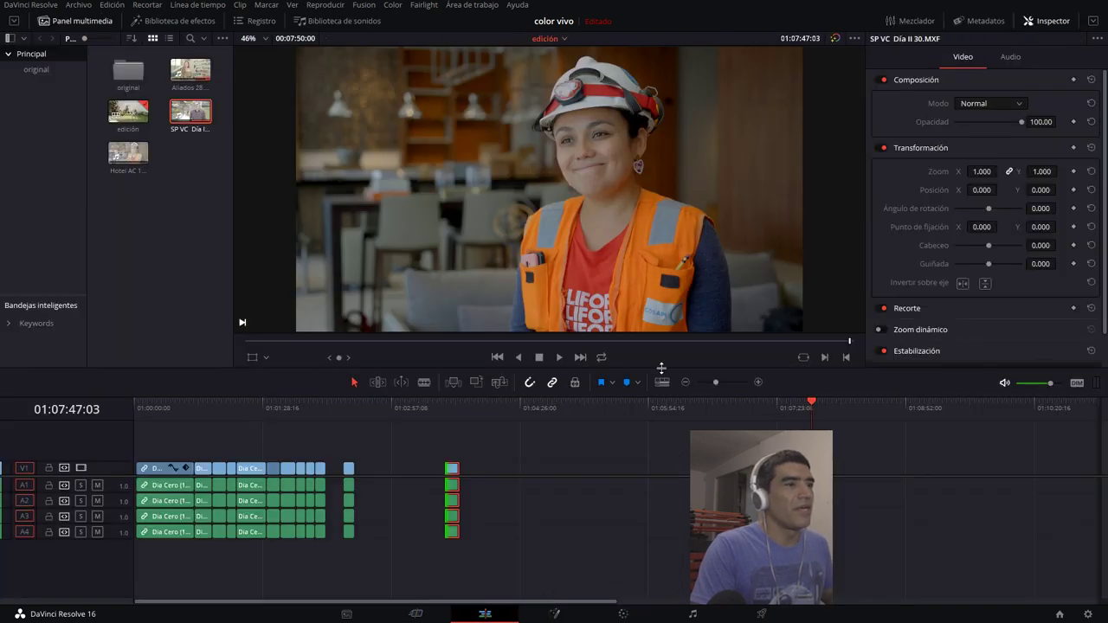
left_click(442, 407)
key("ctrl+f")
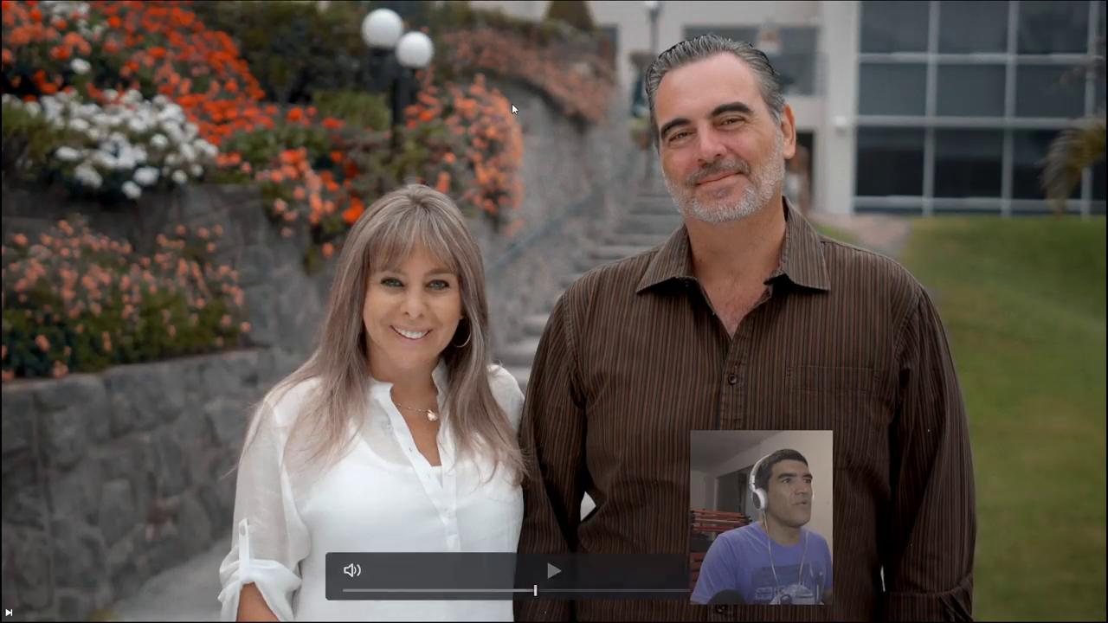
key("Escape")
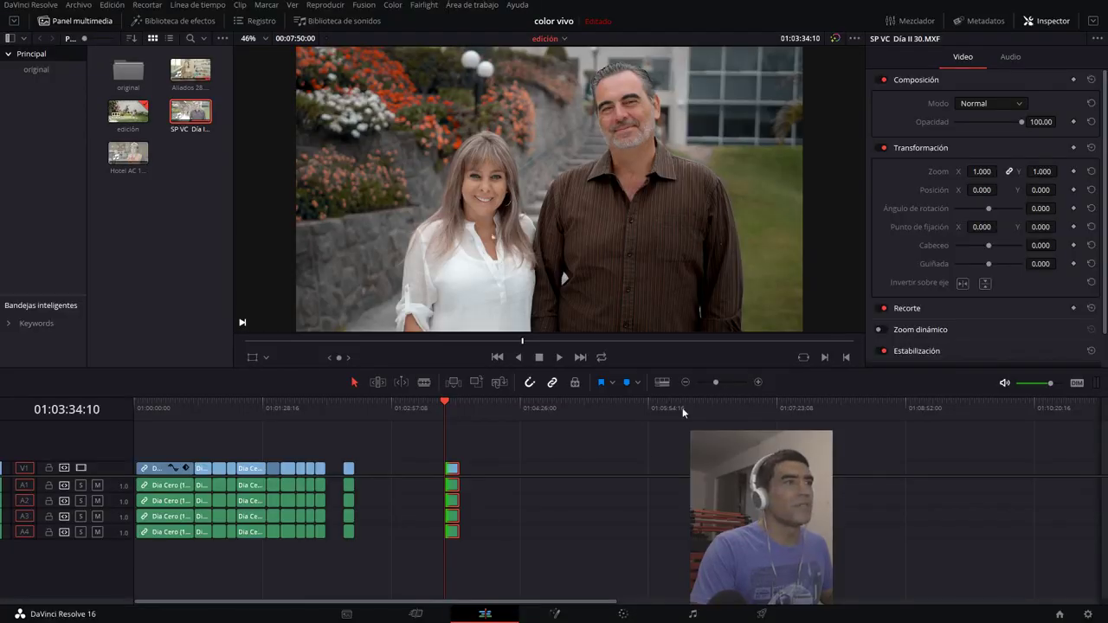
left_click(624, 612)
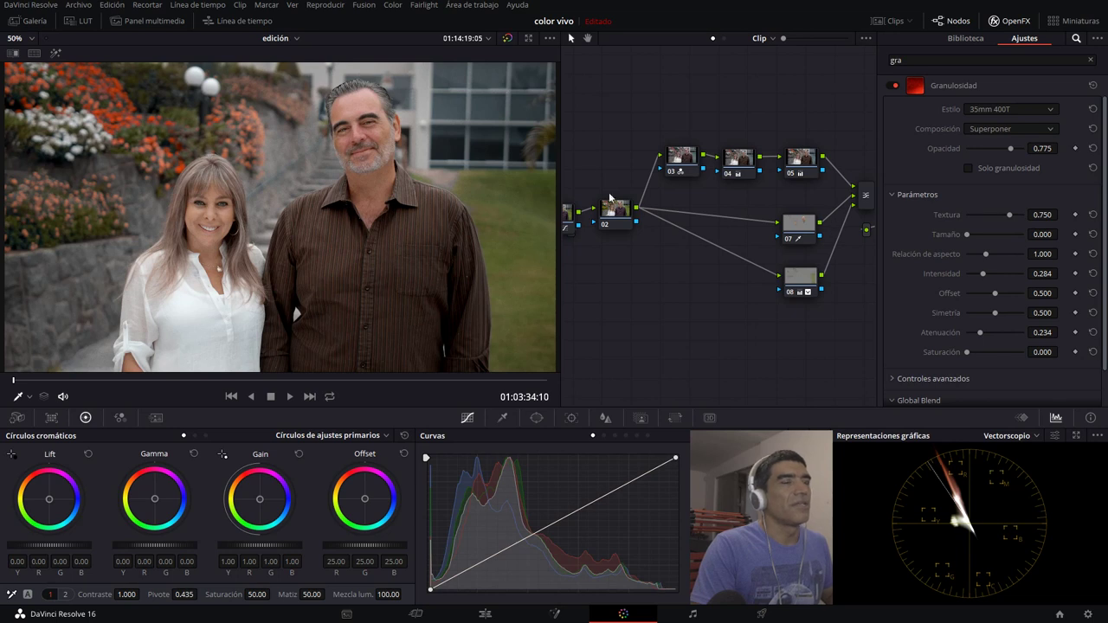
Step: Capture a still of the couple's graded frame and display it in the gallery
left_click_drag(560, 164, 138, 179)
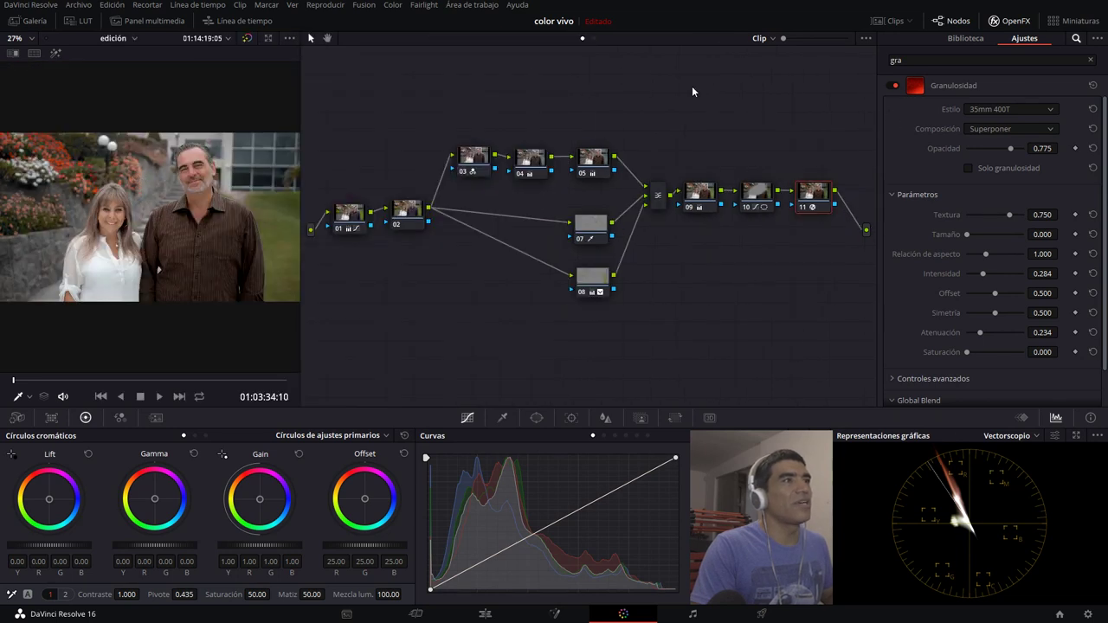
right_click(441, 86)
right_click(157, 196)
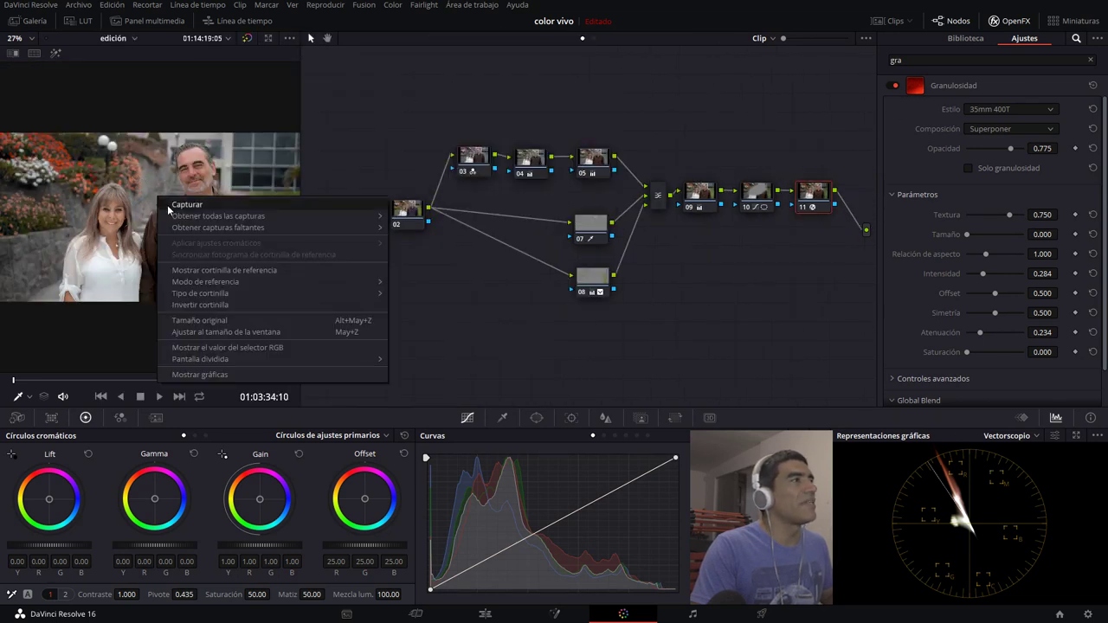
left_click(181, 204)
left_click(29, 20)
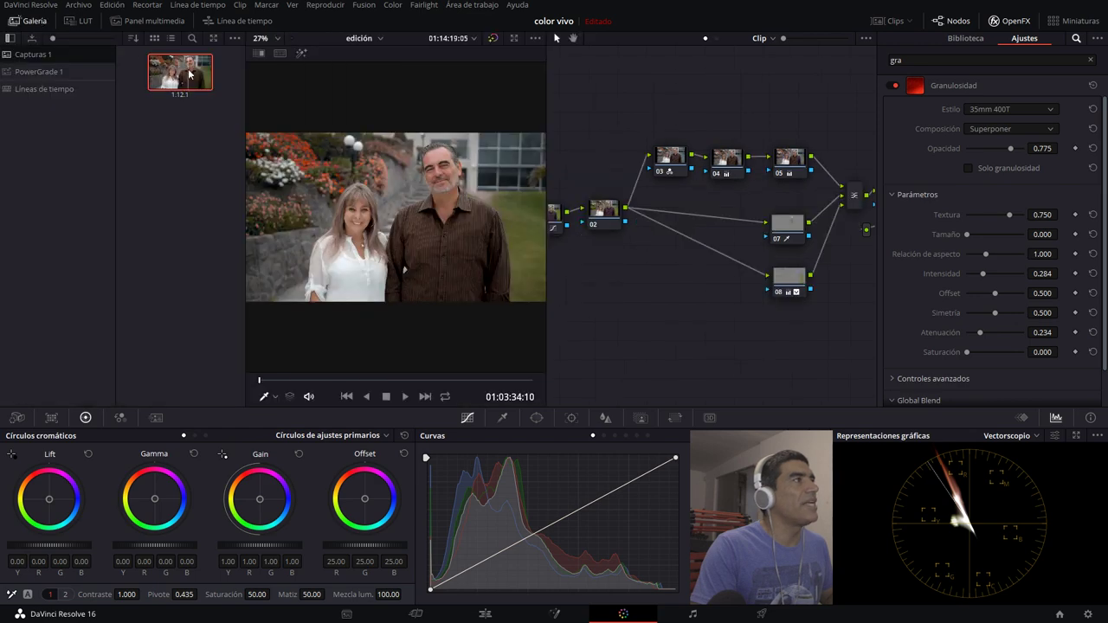
Step: Export the captured still as a DPX file named "2 Strip 01" in the Beneficencia folder
right_click(190, 74)
left_click(273, 213)
type("En")
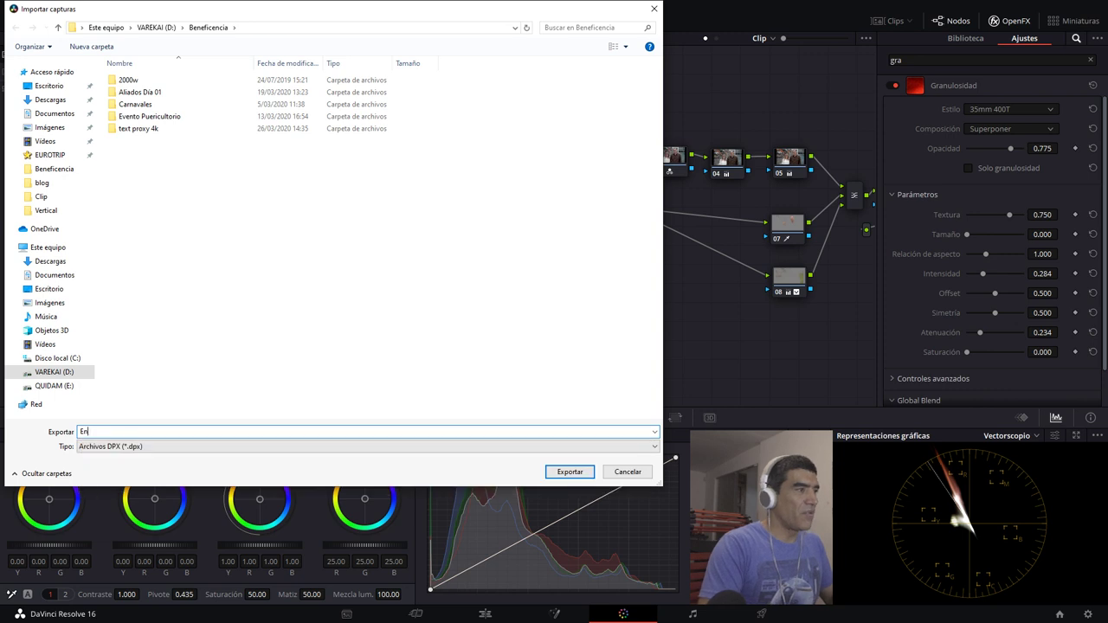
key("BackSpace")
key("BackSpace")
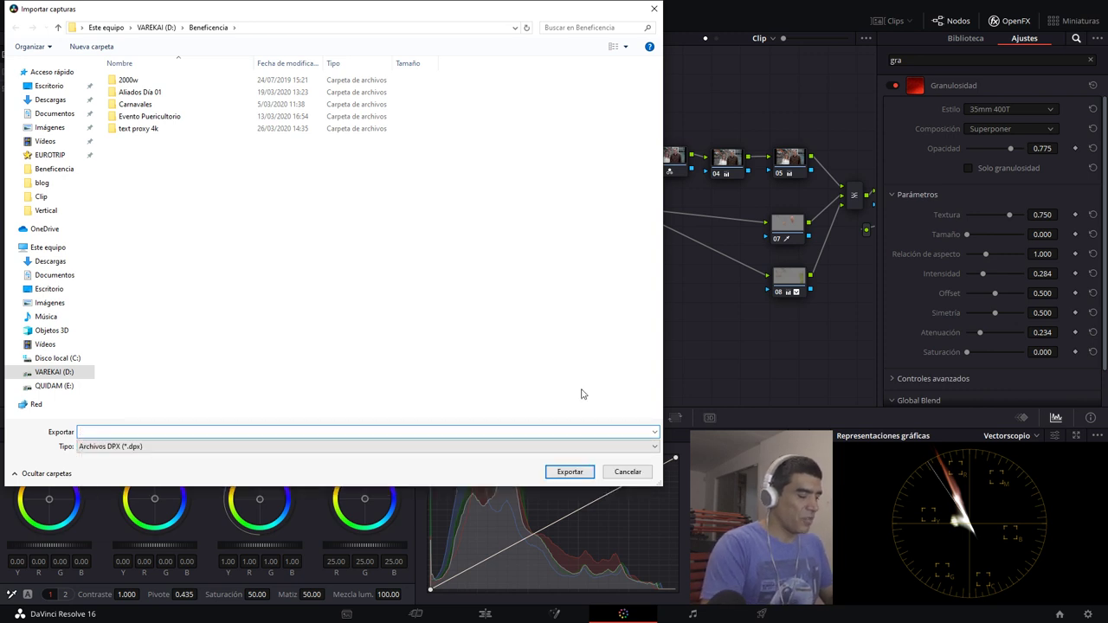
type("2 Stgr")
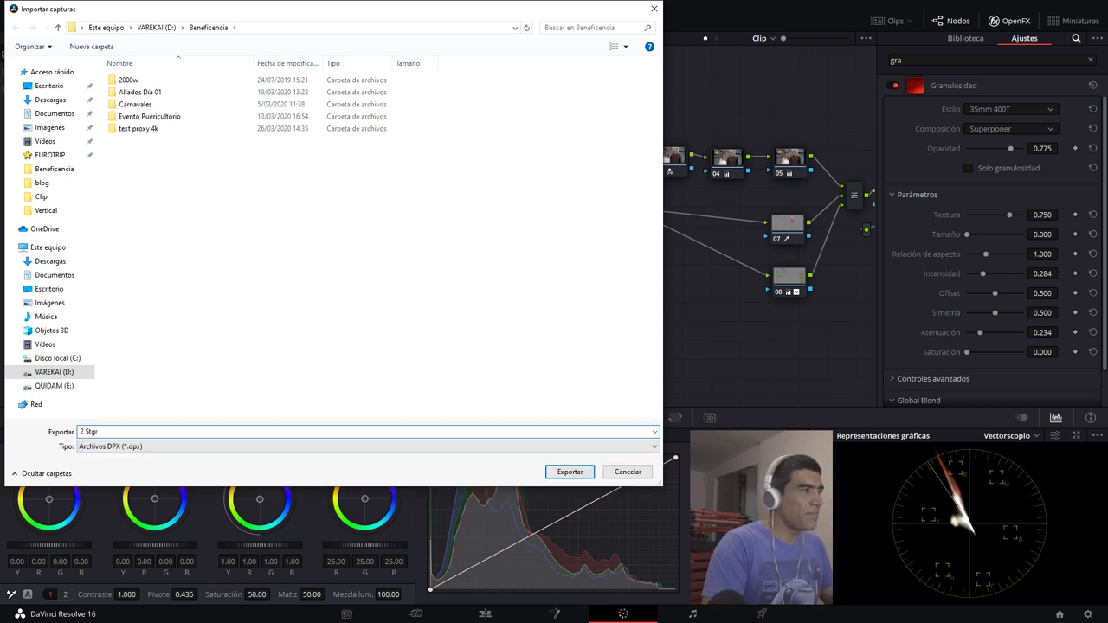
type("tr")
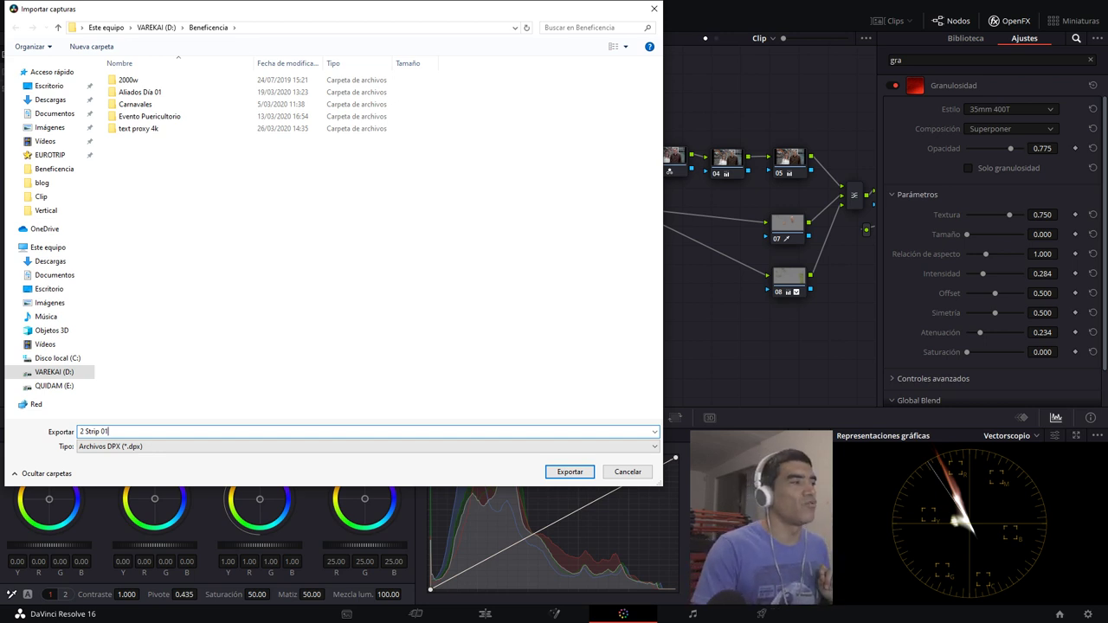
left_click(570, 475)
Step: Reset all grades and nodes on the couple's clip
right_click(639, 86)
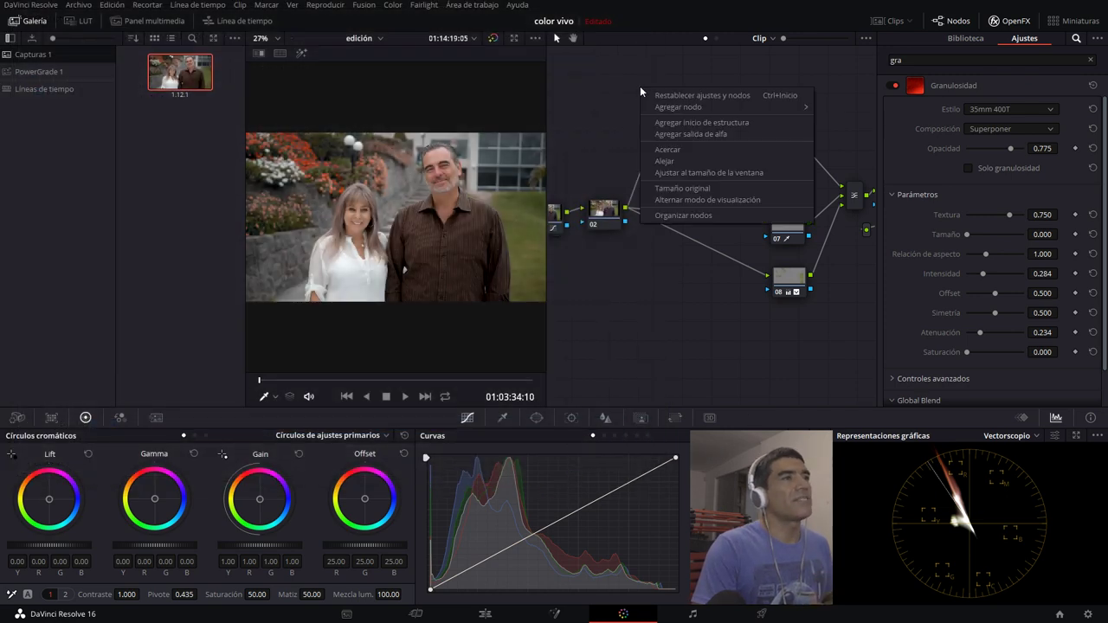
left_click(663, 96)
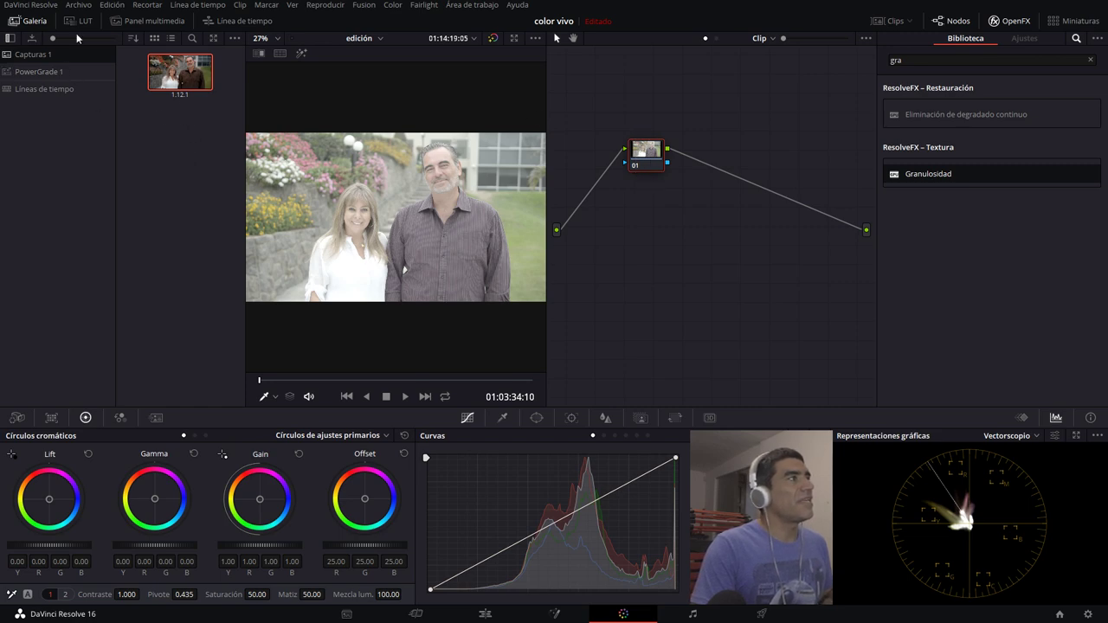
Step: Import the still 2STRIP_1.6.2.dpx from the blog folder into the gallery
right_click(167, 146)
left_click(243, 257)
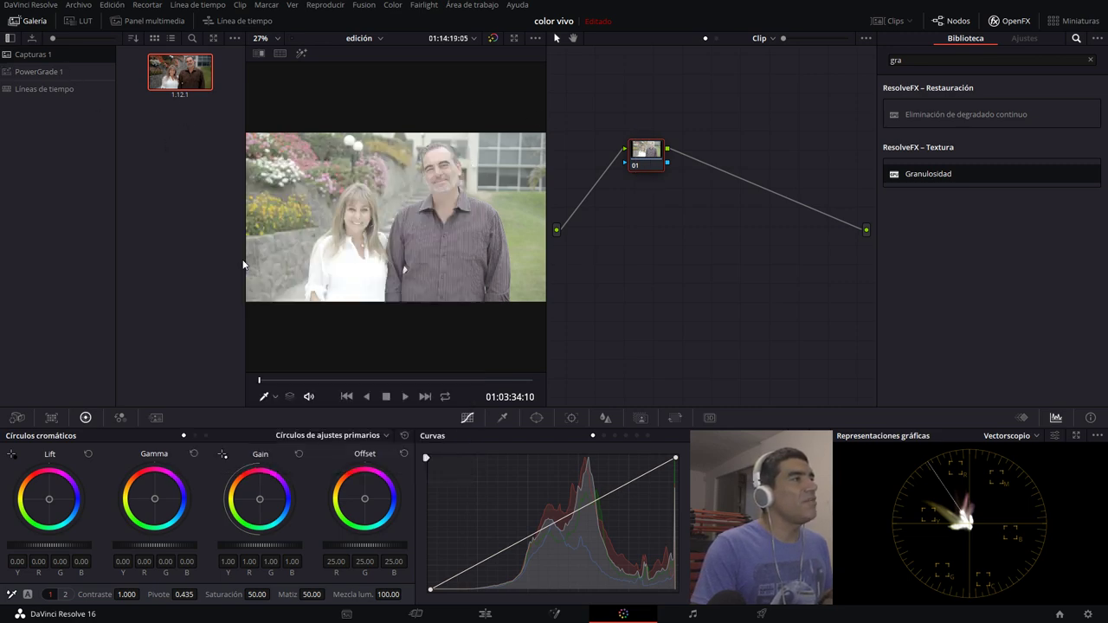
scroll(243, 168, "down", 2)
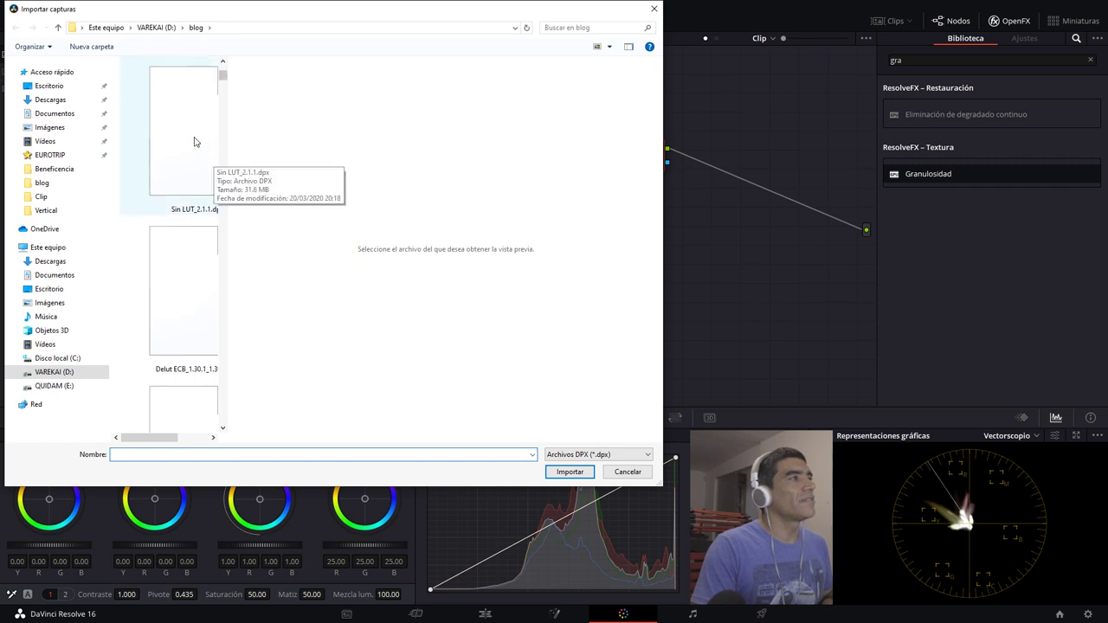
left_click(191, 142)
scroll(192, 142, "up", 2)
left_click(173, 143)
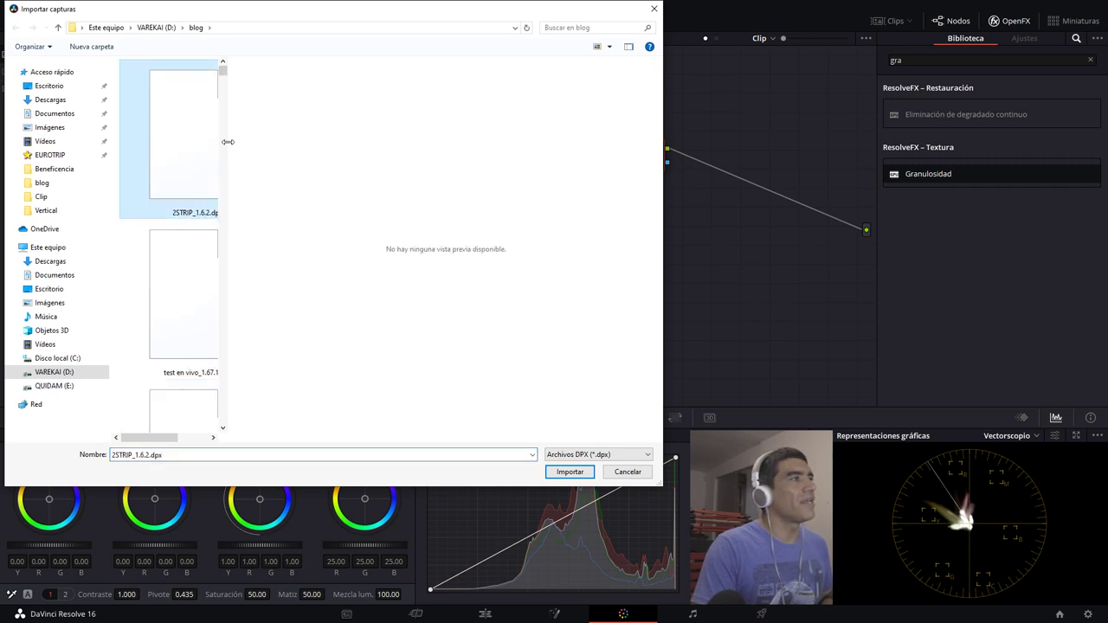
scroll(229, 150, "down", 2)
left_click_drag(227, 147, 457, 128)
left_click(197, 157)
scroll(216, 172, "up", 2)
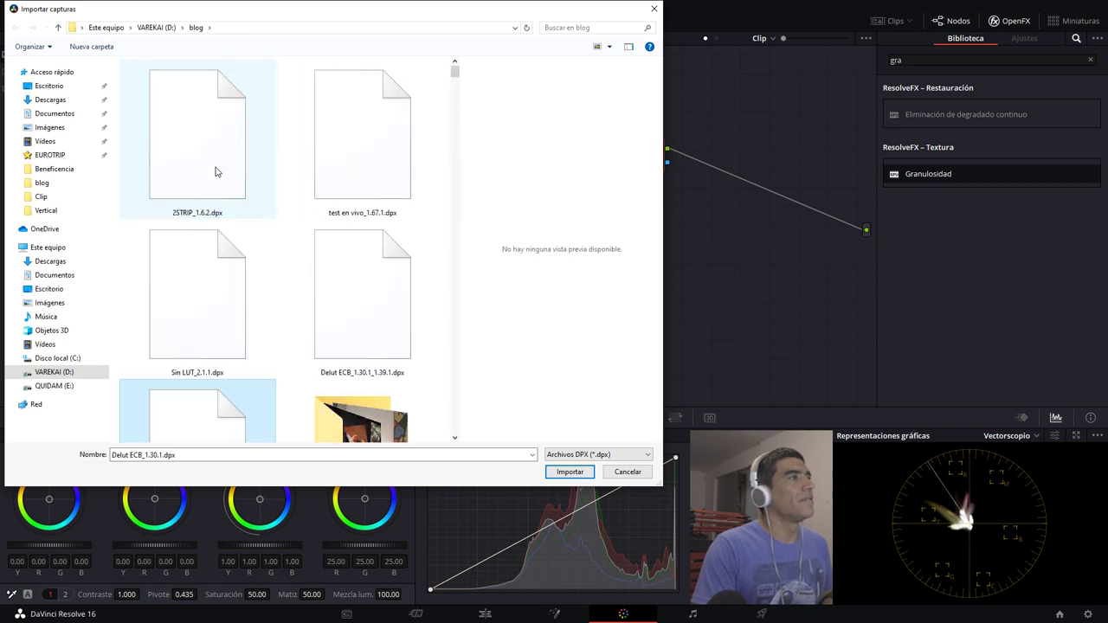
left_click(216, 171)
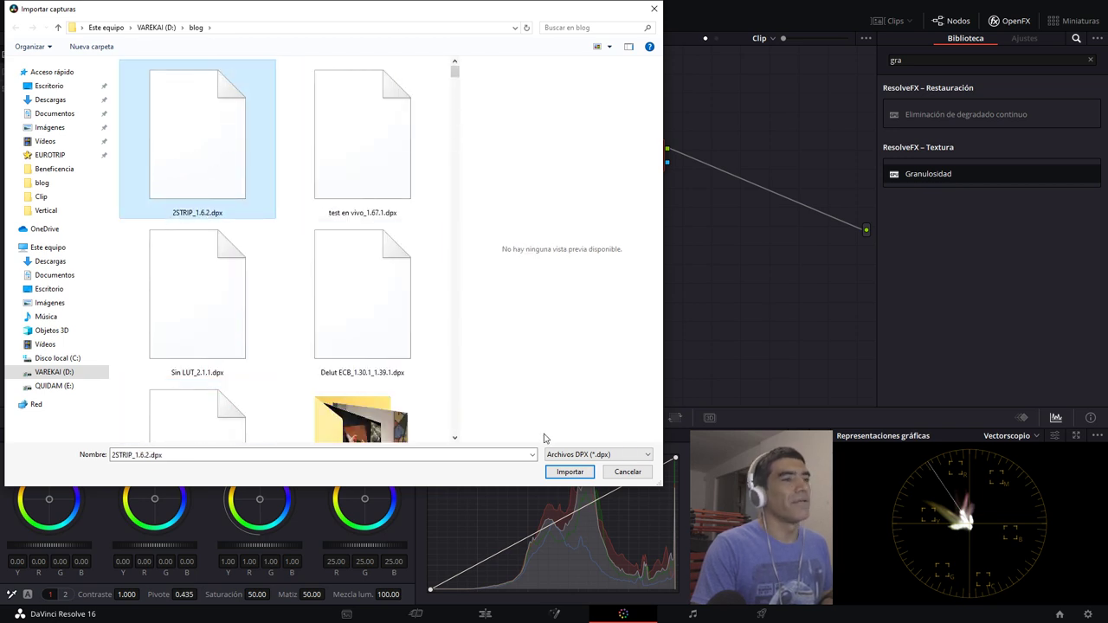
left_click(578, 476)
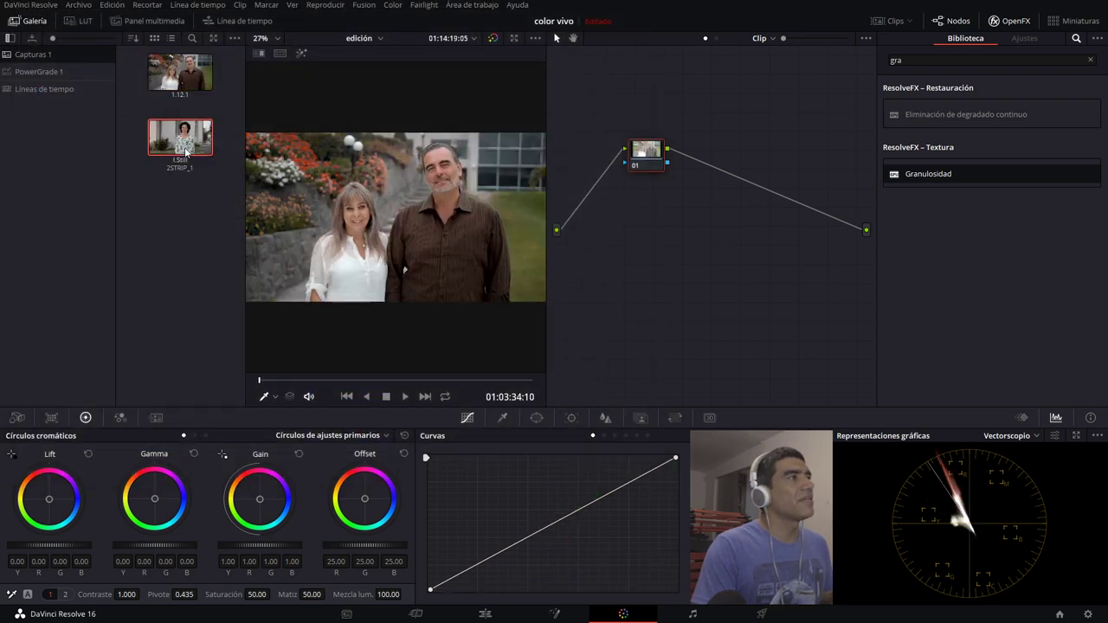
Step: Apply the imported 2STRIP still's grade to the couple's clip and preview it in full screen
left_click_drag(177, 142, 643, 149)
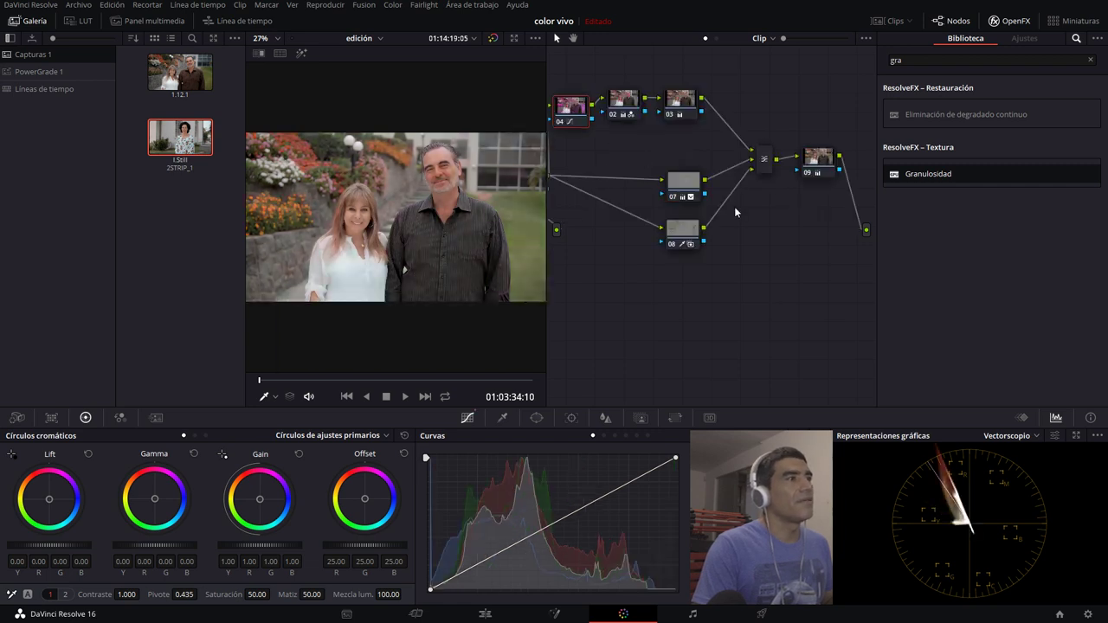
key("ctrl+f")
key("Escape")
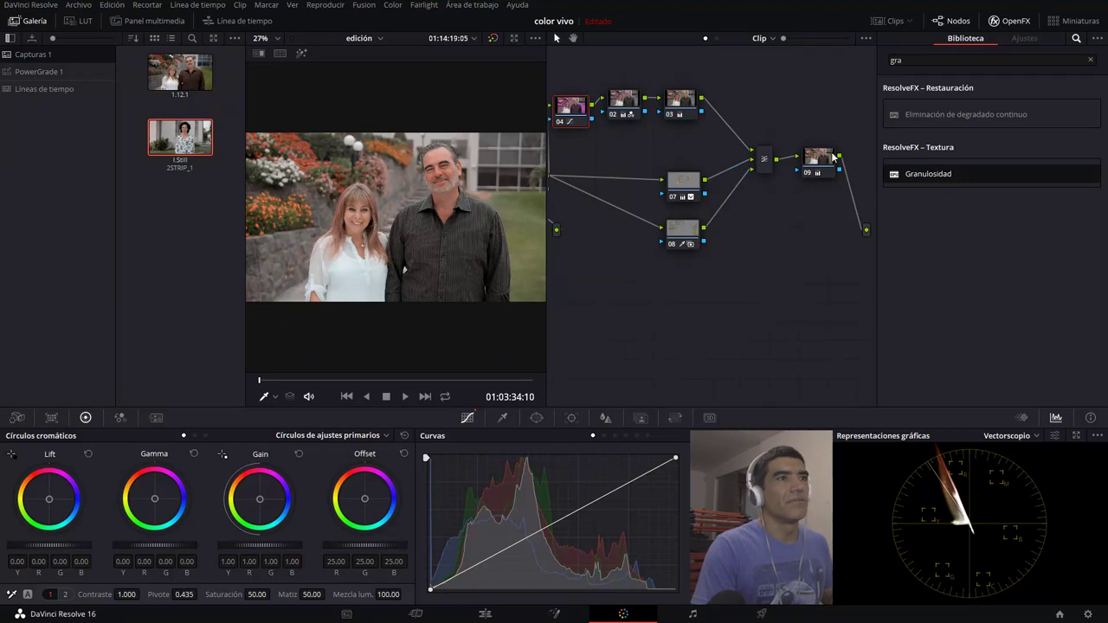
Step: Reset the couple's clip's grade and nodes again and delete the imported 2STRIP still from the gallery
key("ctrl+home")
key("Delete")
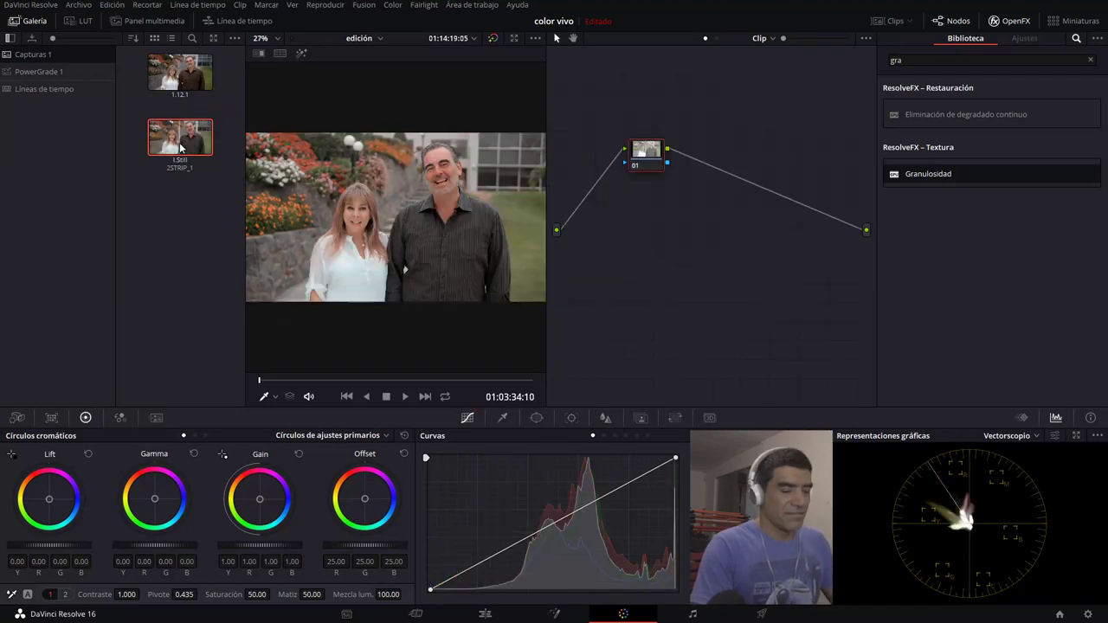
Step: Apply the grade of still 1.12.1 to the couple's clip and check it in full screen
double_click(195, 87)
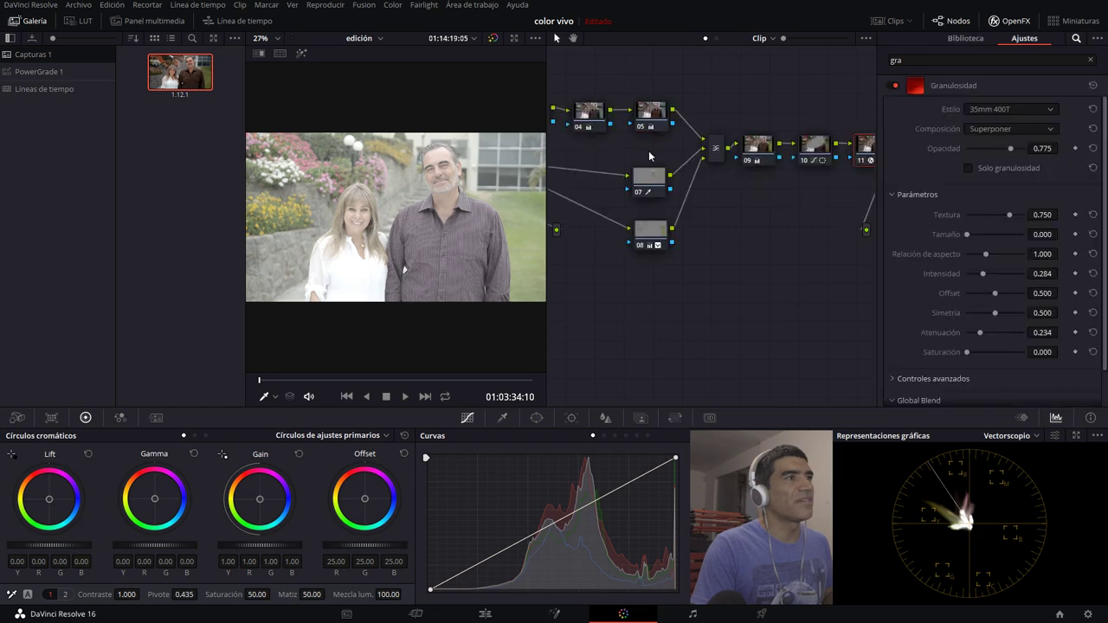
key("ctrl+f")
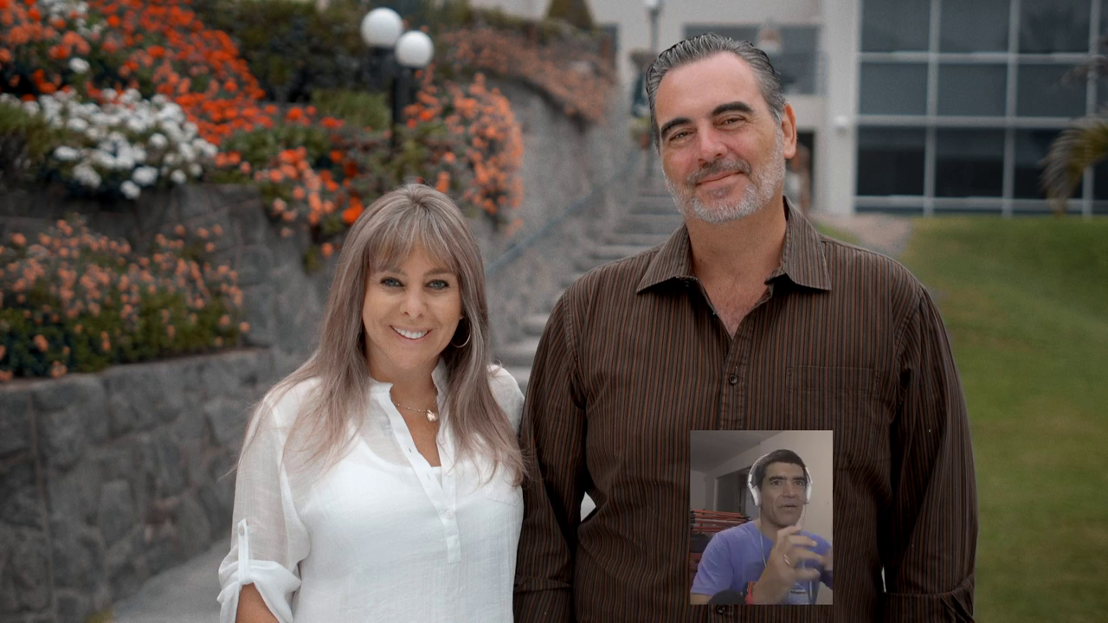
key("Escape")
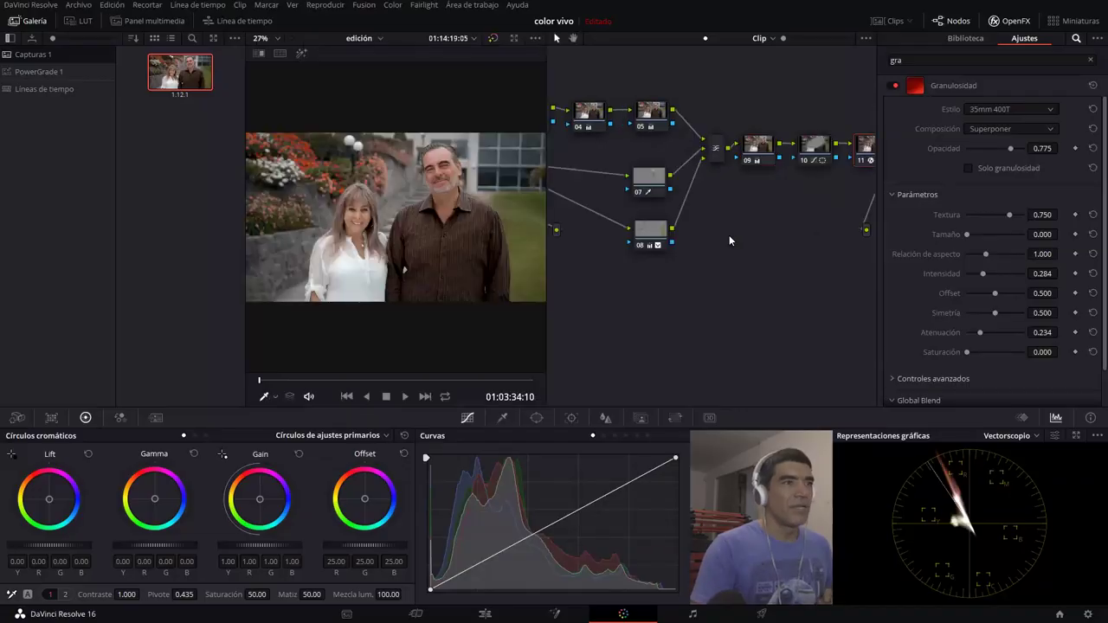
Step: Return to the orange-vest clip at 01:07:47:03 and open it for color grading
left_click(487, 614)
left_click_drag(801, 405, 809, 406)
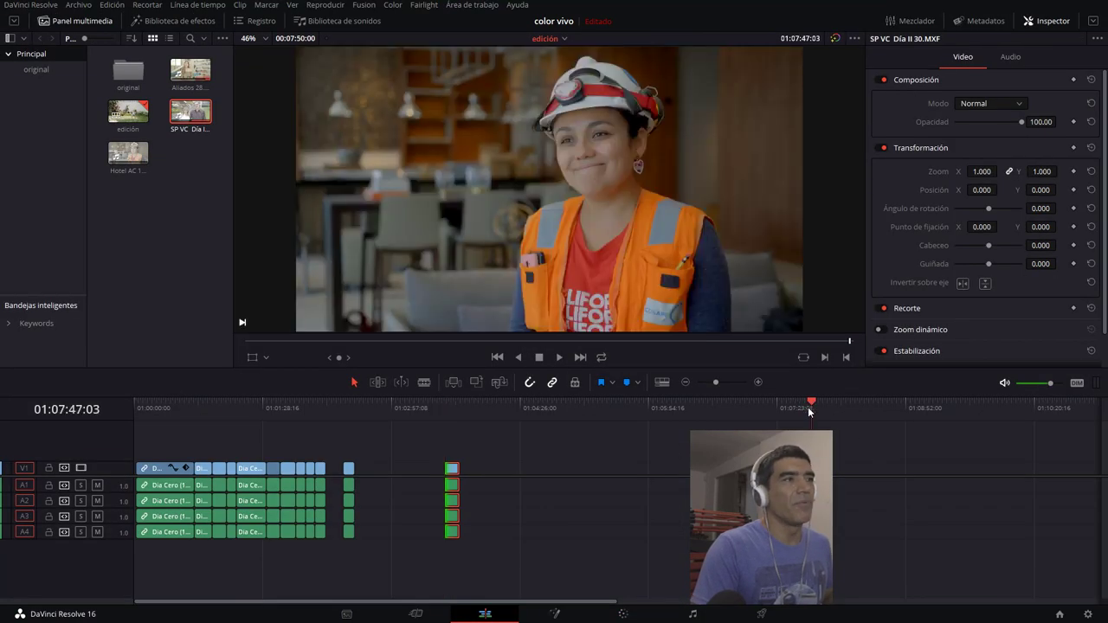
left_click(623, 614)
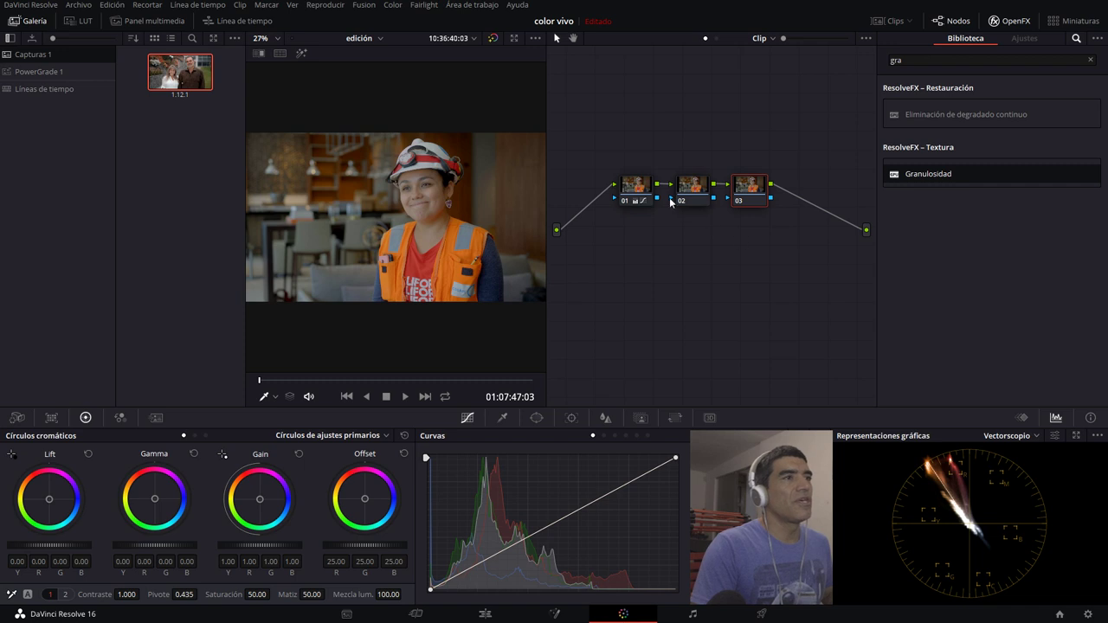
Step: Label node 01 "primarias" and place it back in line with nodes 02 and 03
left_click(618, 224)
left_click_drag(618, 223, 615, 250)
right_click(615, 249)
left_click(681, 267)
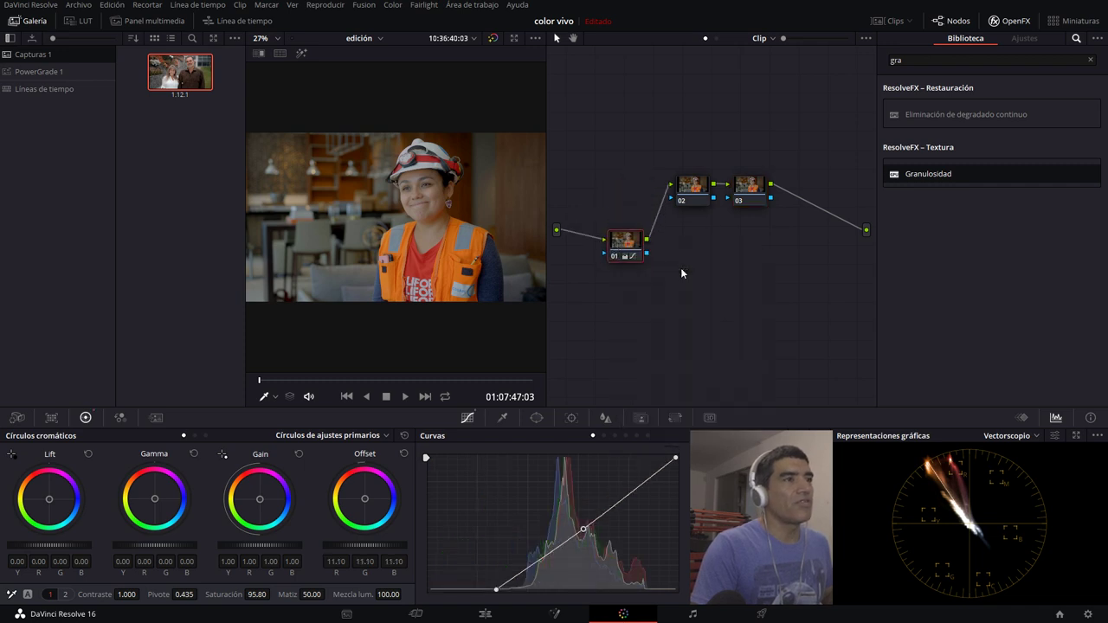
type("primarias")
key("Return")
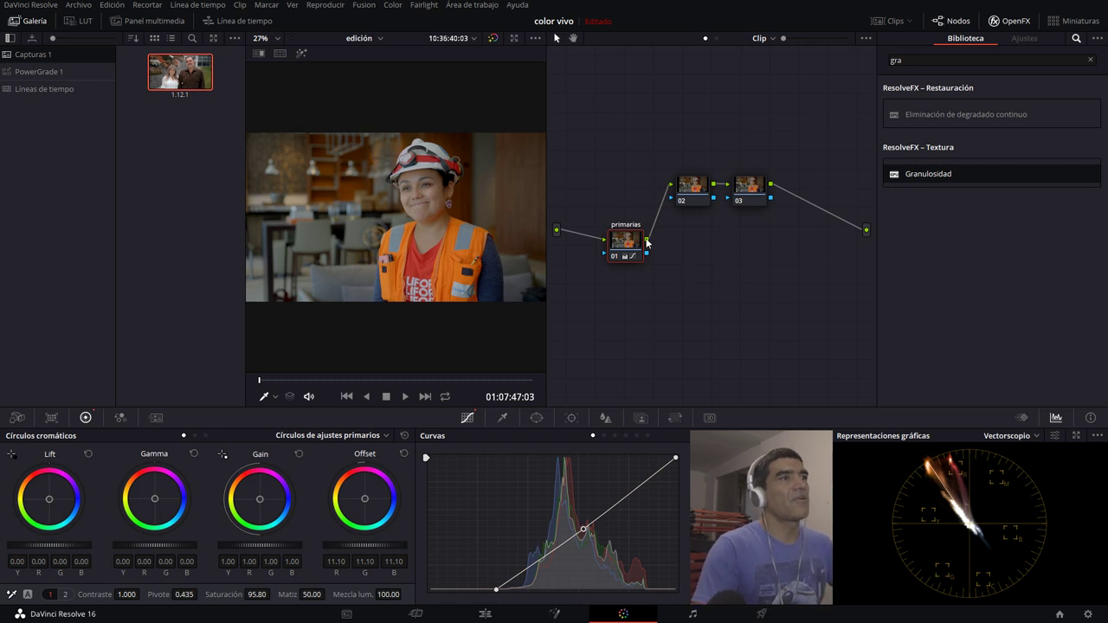
left_click_drag(624, 261, 618, 201)
Step: Hide the gallery, LUT browser and effects library, and widen the viewer beside the node graph
left_click(74, 21)
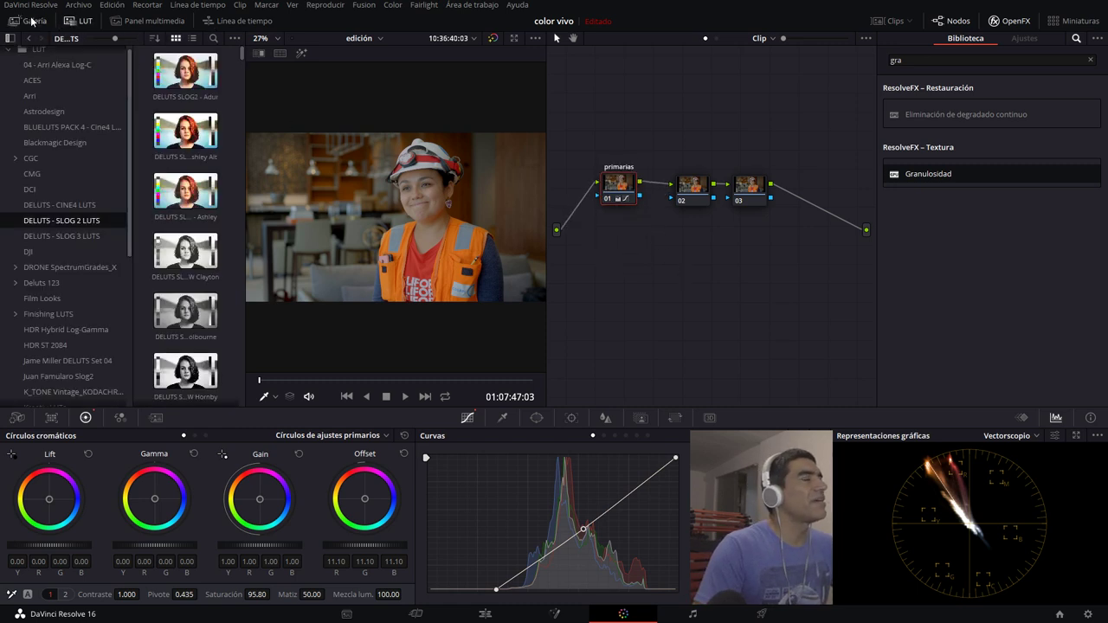
left_click(41, 21)
left_click(74, 21)
left_click(73, 21)
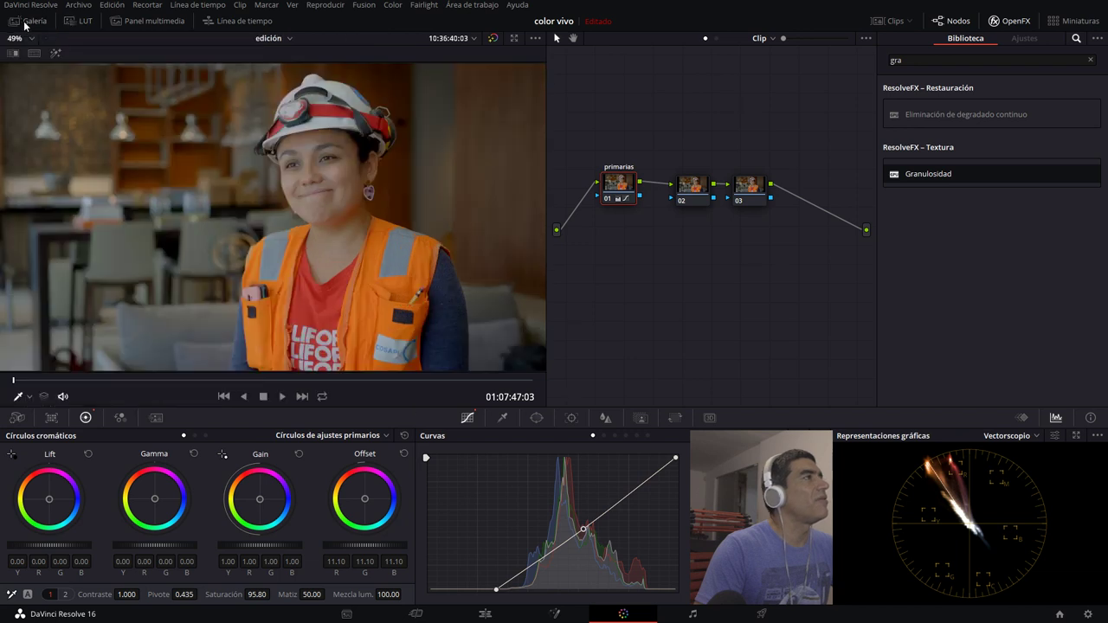
left_click(26, 21)
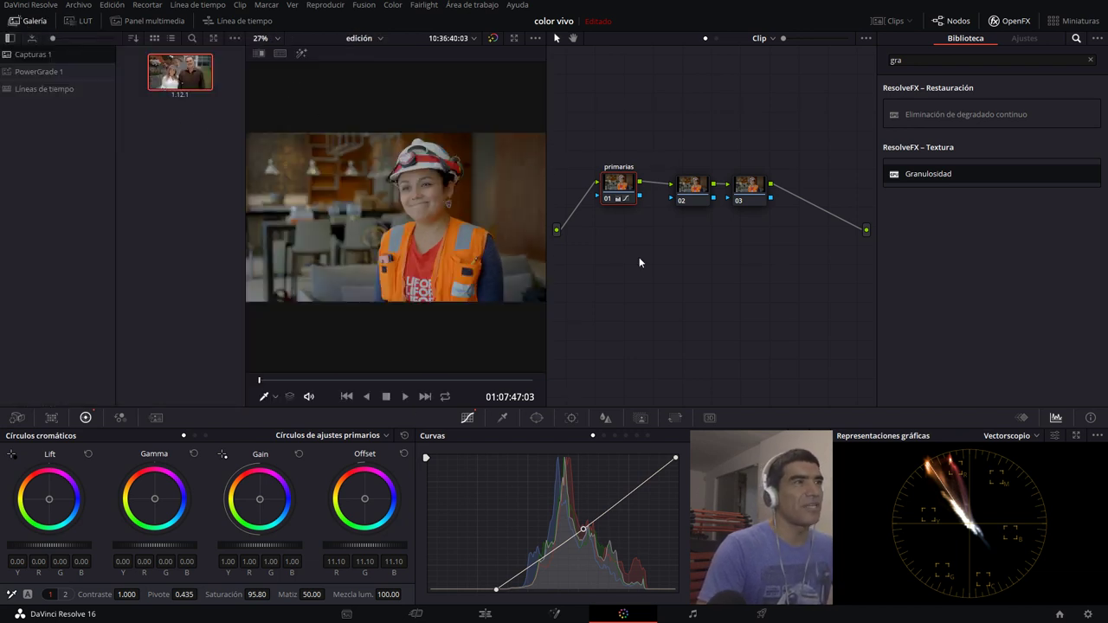
left_click(74, 22)
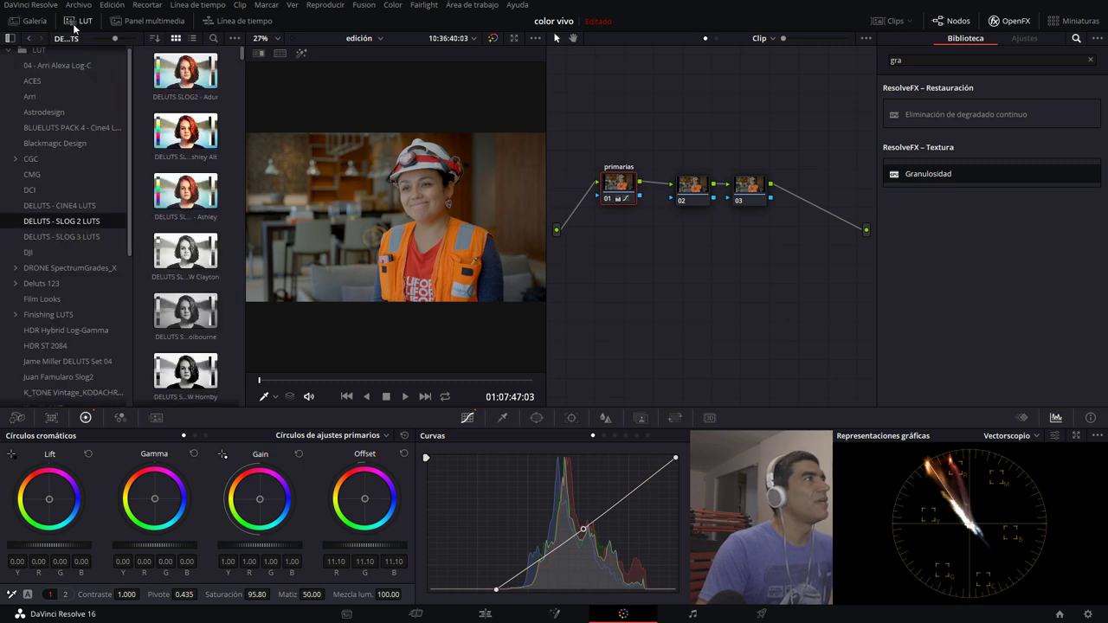
left_click(26, 21)
double_click(69, 21)
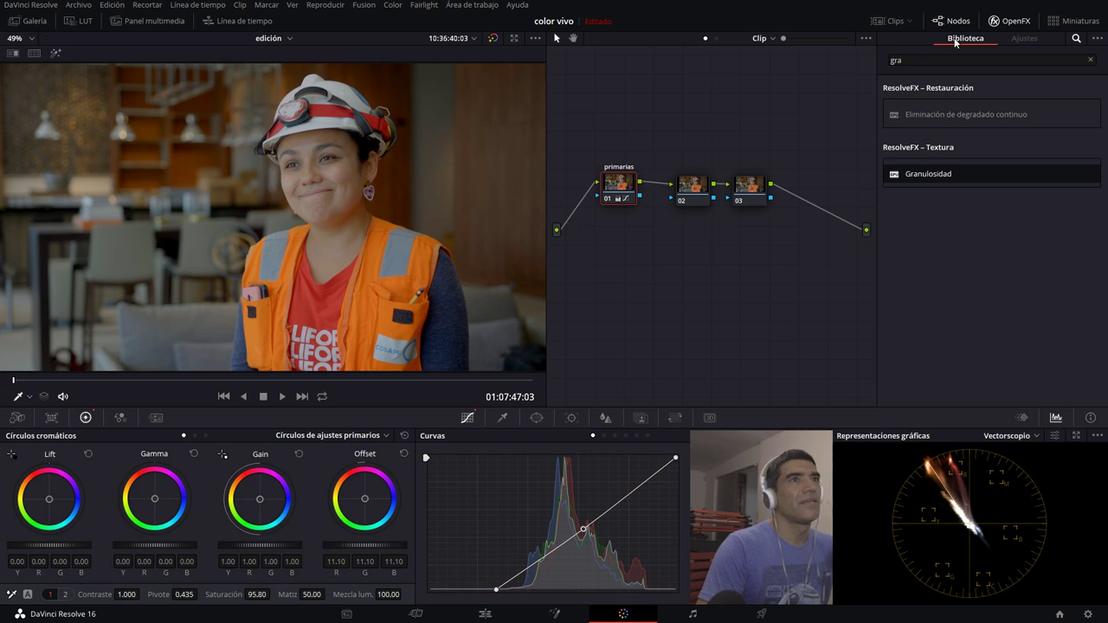
left_click(1009, 21)
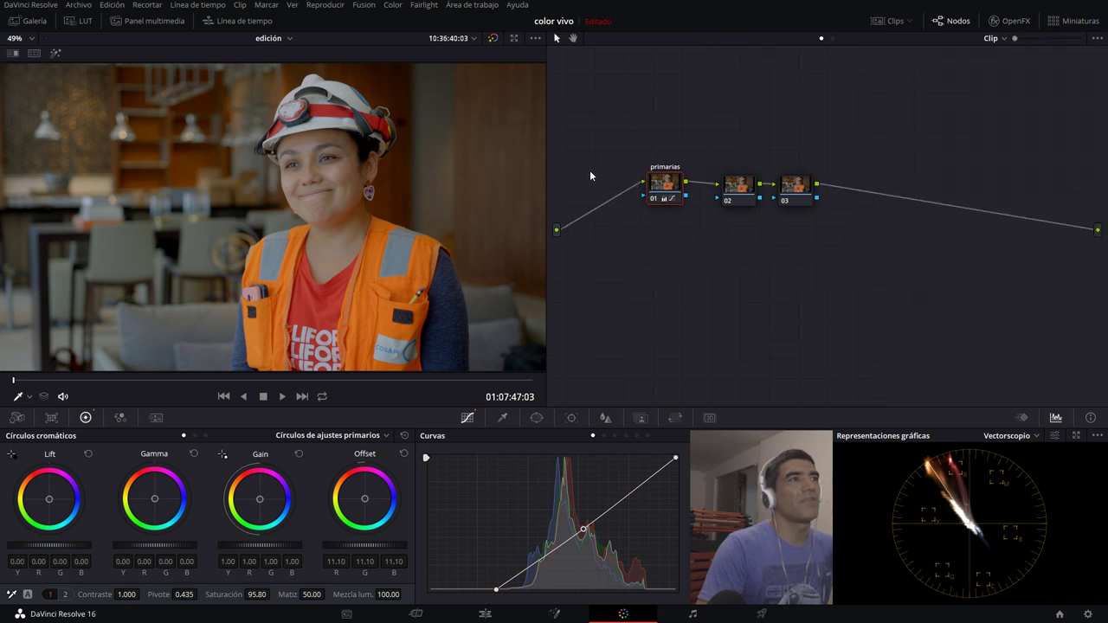
left_click_drag(545, 175, 602, 176)
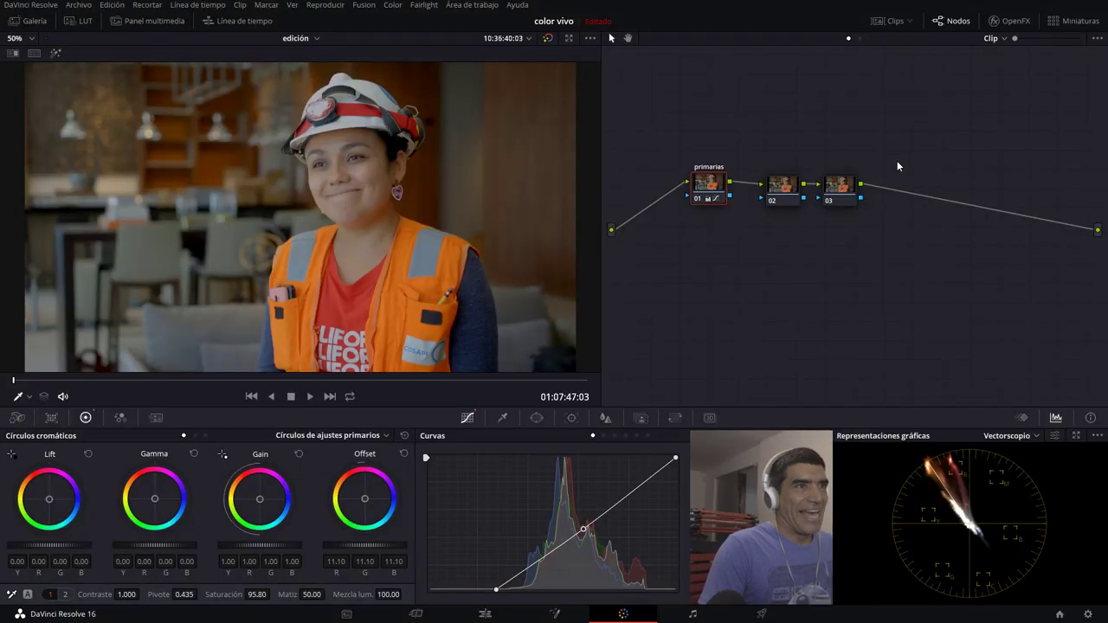
Step: Raise nodes 02 and 03 in the graph above the line of the primarias node and select node 03
left_click_drag(790, 197, 785, 171)
left_click(786, 179)
left_click(837, 176)
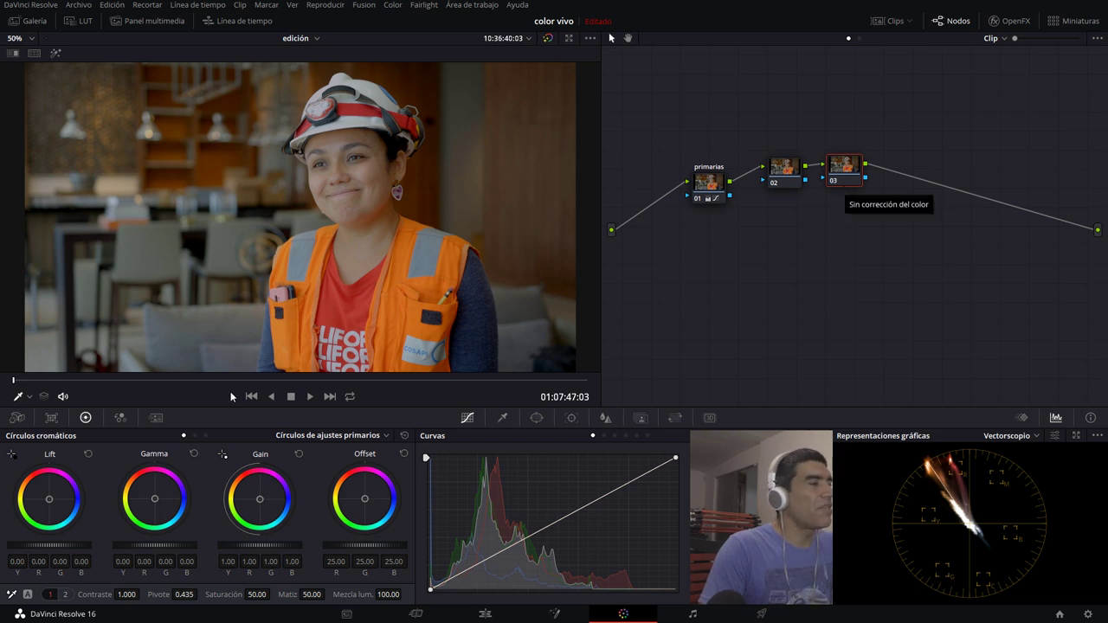
Step: On node 03, swap the red and green channels, then blue and red in the RGB mixer, and set the hue to 100
left_click(121, 417)
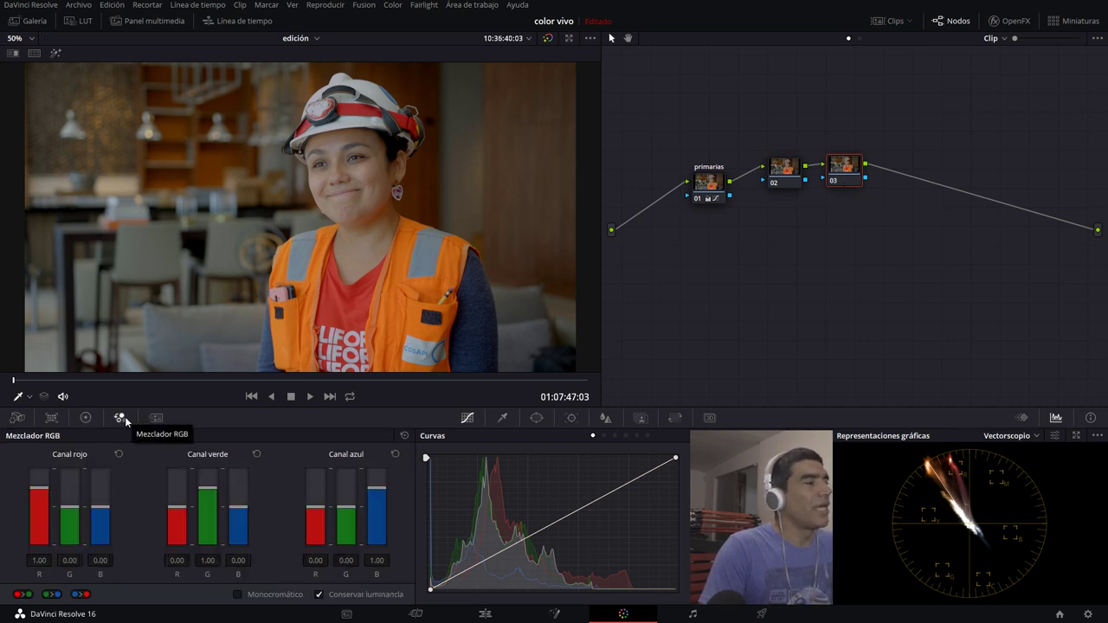
left_click(25, 594)
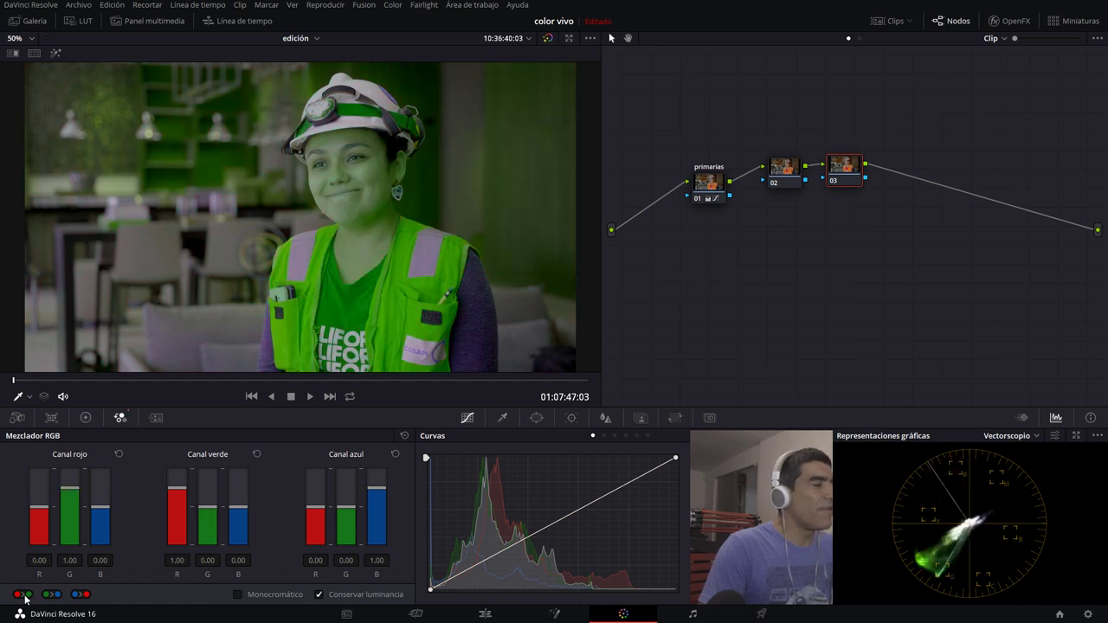
left_click(81, 594)
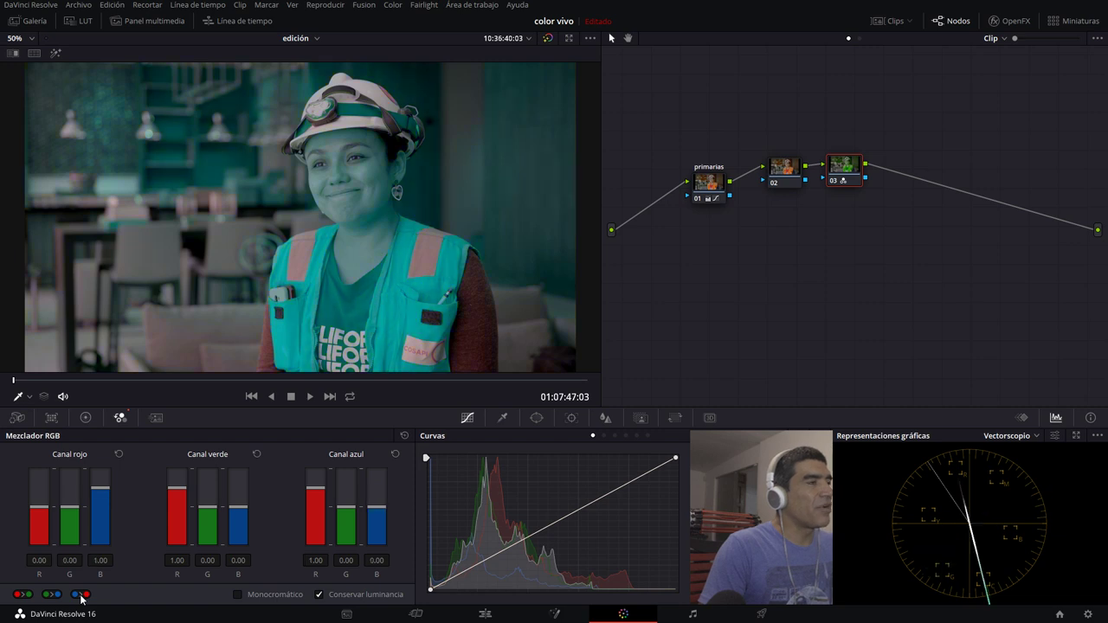
left_click(85, 417)
left_click_drag(317, 597, 328, 594)
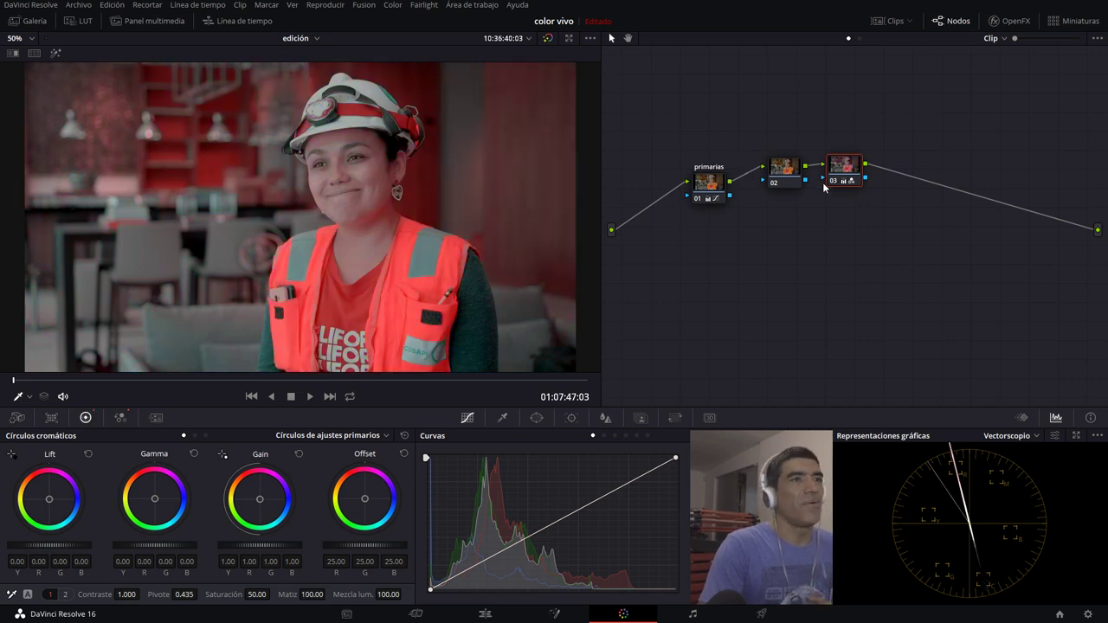
Step: Add serial node 04 after node 03, set its hue to 43, and check the image in full screen
key("alt+s")
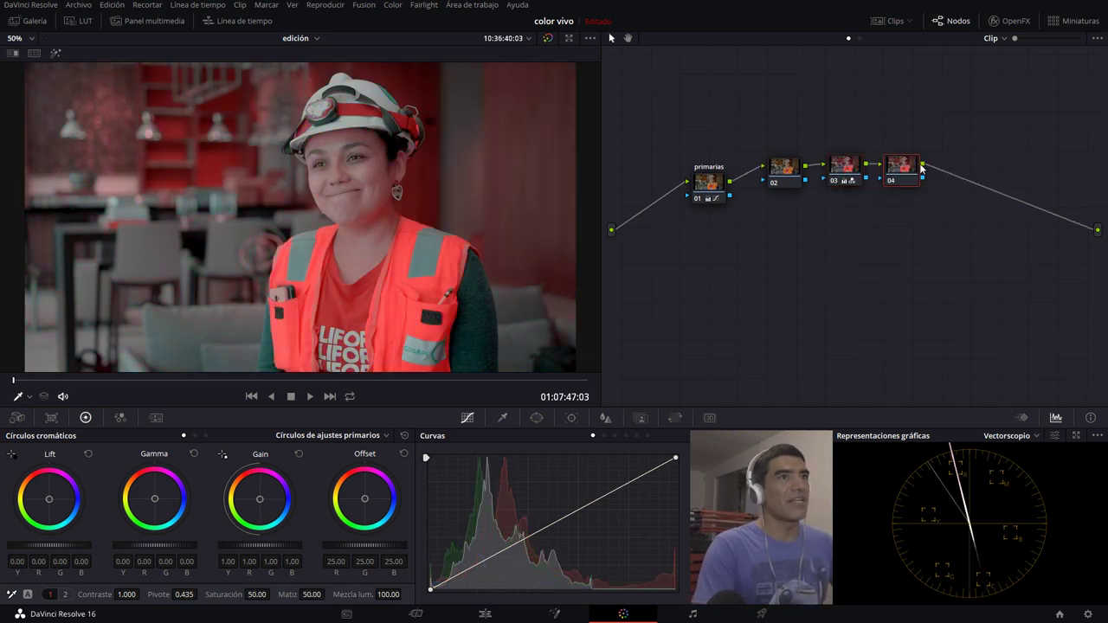
left_click_drag(906, 175, 914, 180)
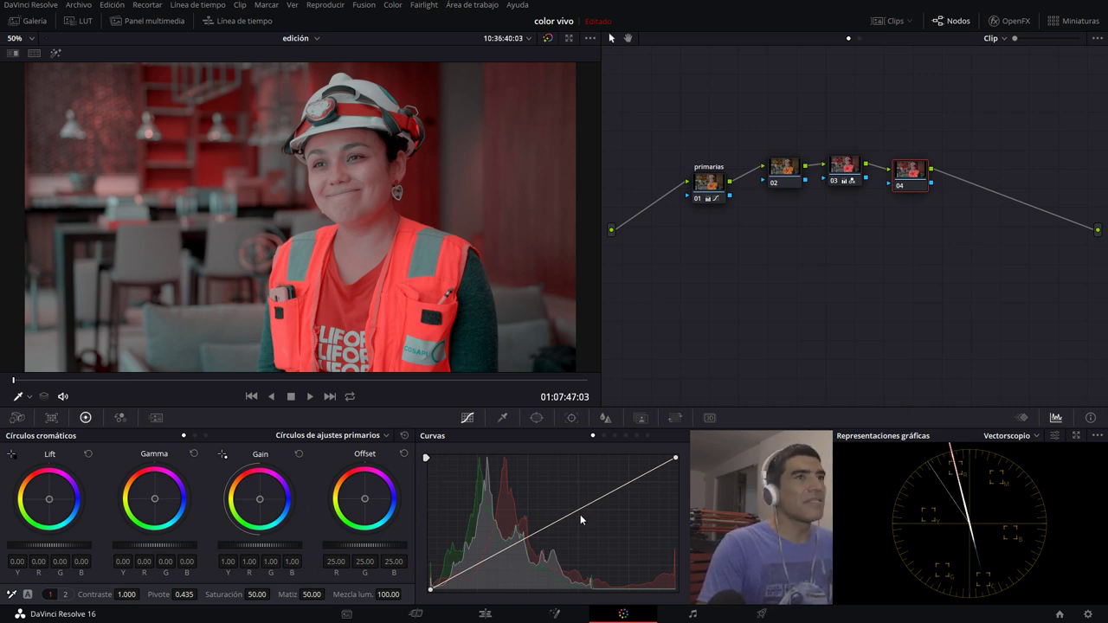
left_click_drag(317, 595, 297, 596)
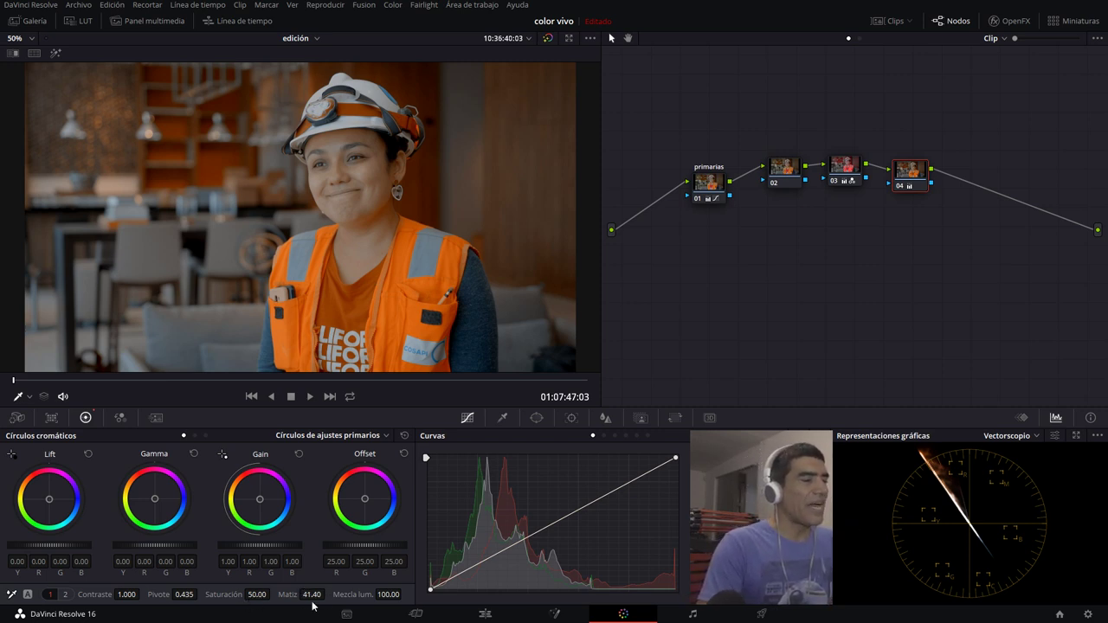
left_click_drag(312, 595, 396, 595)
mouse_move(312, 594)
left_mouse_down()
mouse_move(339, 593)
mouse_move(313, 594)
mouse_move(313, 603)
left_mouse_up()
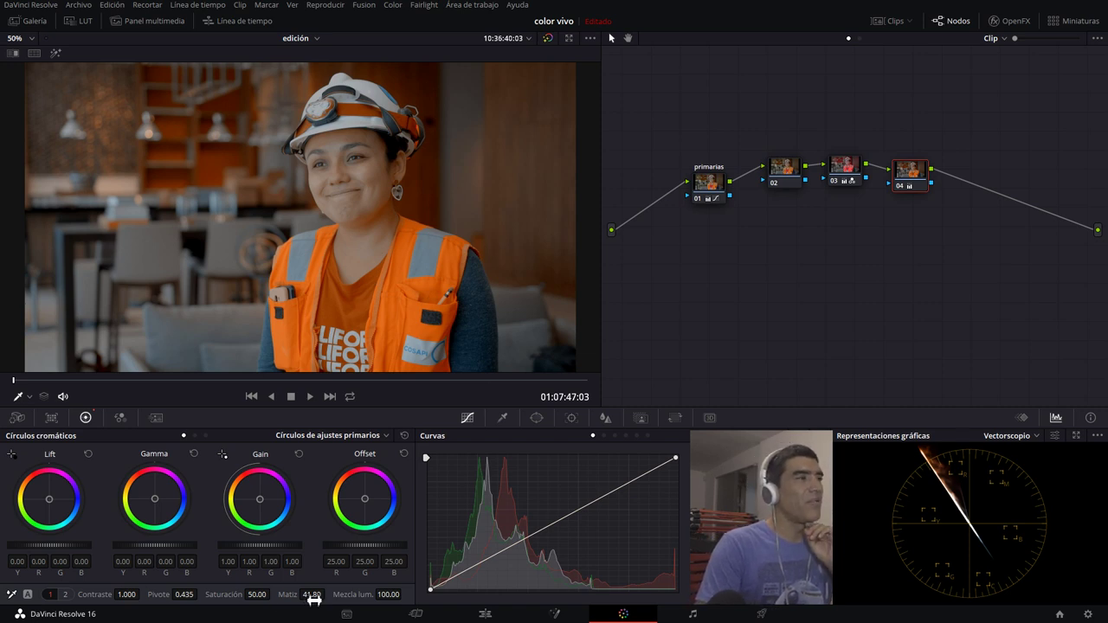
mouse_move(317, 599)
left_mouse_down()
mouse_move(327, 593)
mouse_move(319, 604)
left_mouse_up()
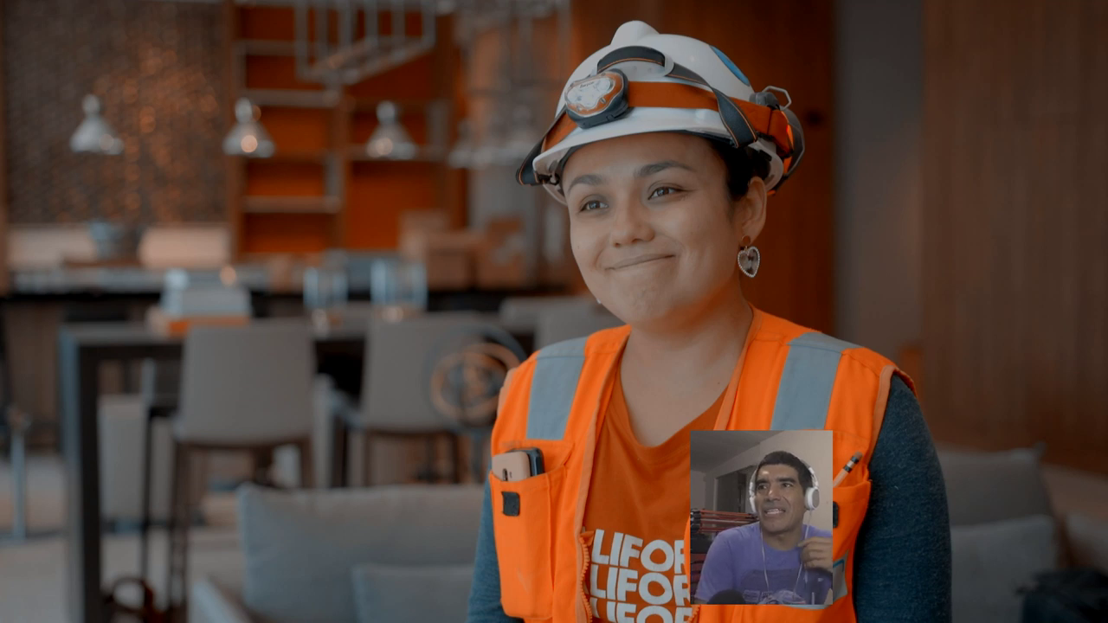
mouse_move(417, 611)
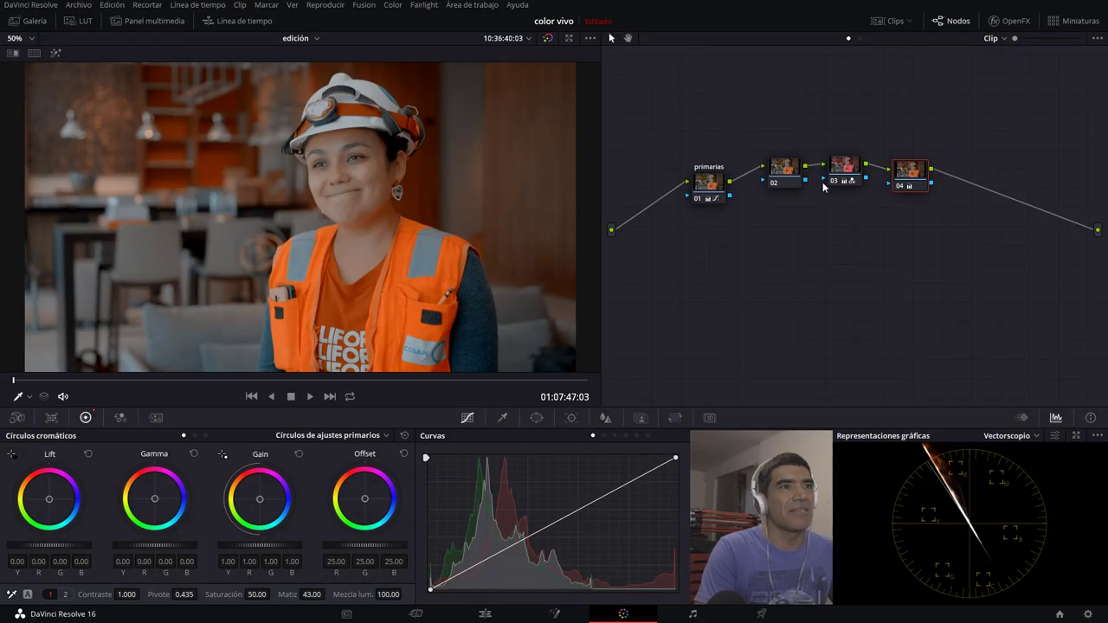
Step: Try lowering the saturation to 38.20 on a new serial node 05, then reset and delete that node
key("alt+s")
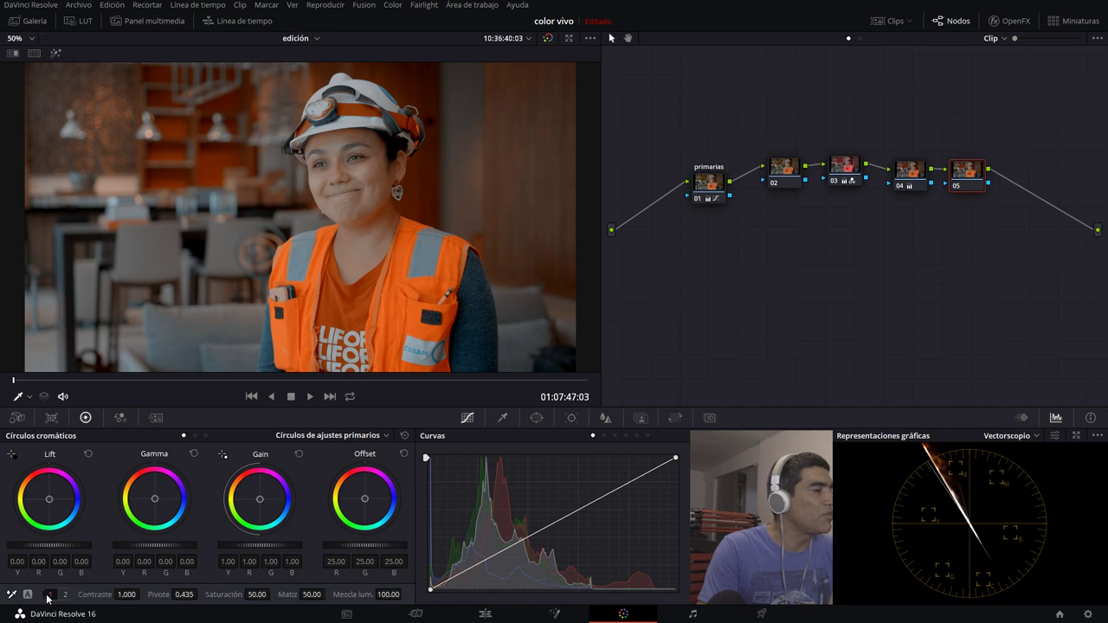
left_click_drag(257, 594, 273, 594)
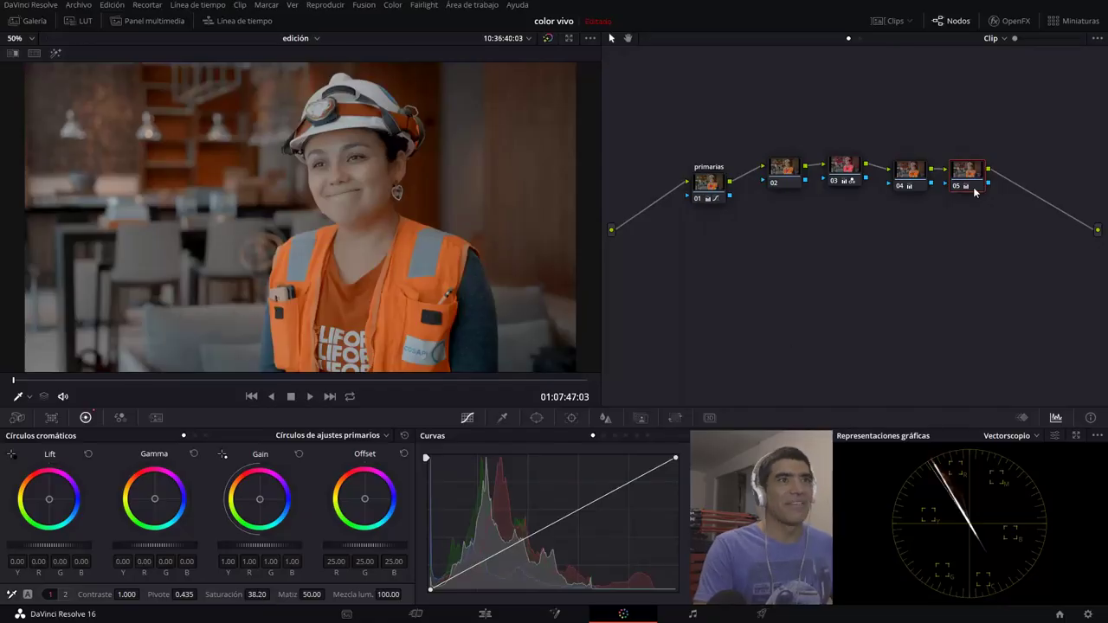
right_click(986, 181)
key("Escape")
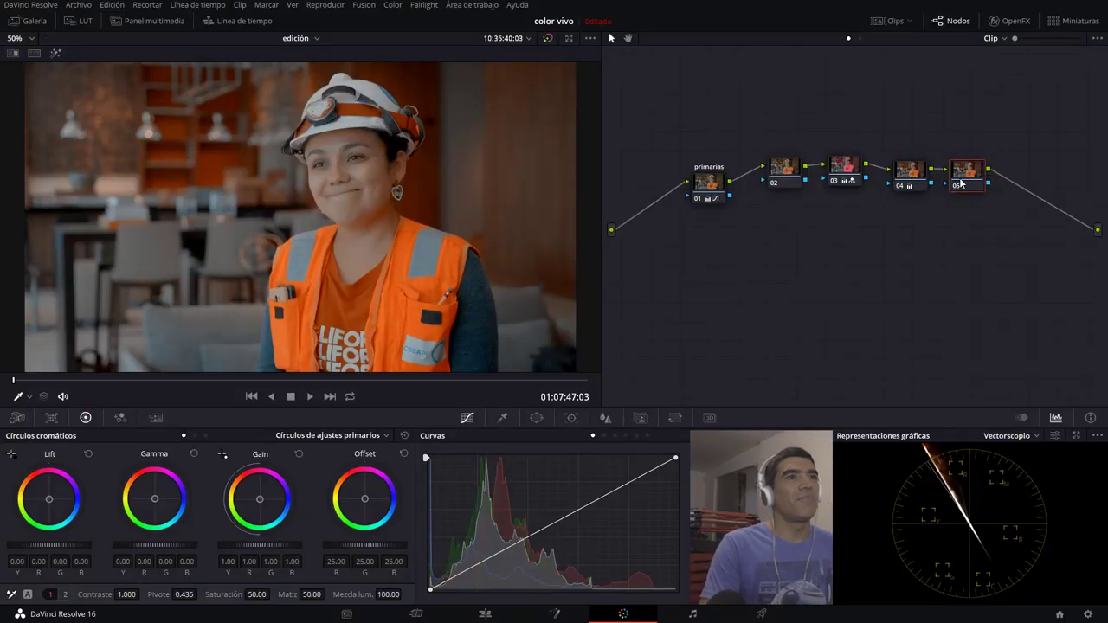
left_click(911, 180)
left_click(844, 177)
left_click(981, 171)
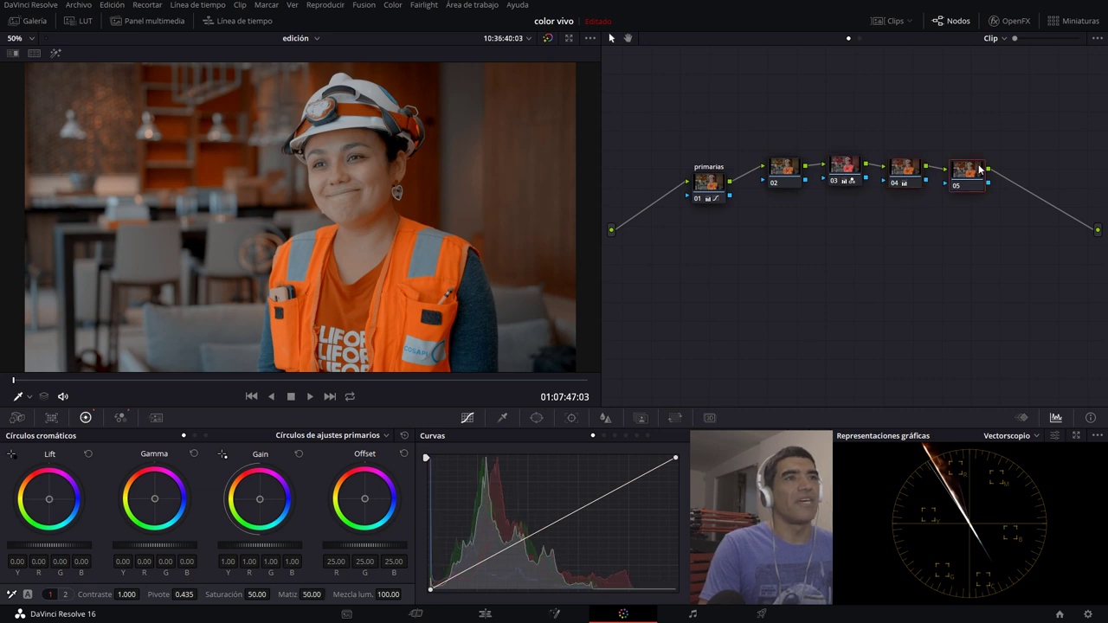
key("Delete")
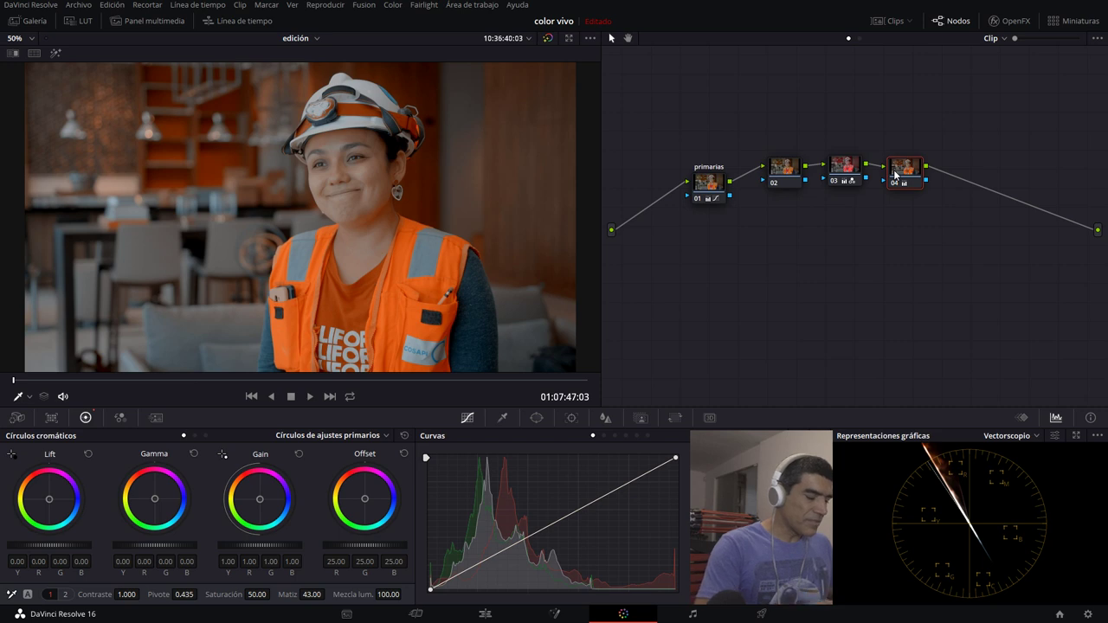
Step: Add node 06 in parallel with node 04, spread the nodes out, and feed node 06 directly from node 02's output
key("alt+p")
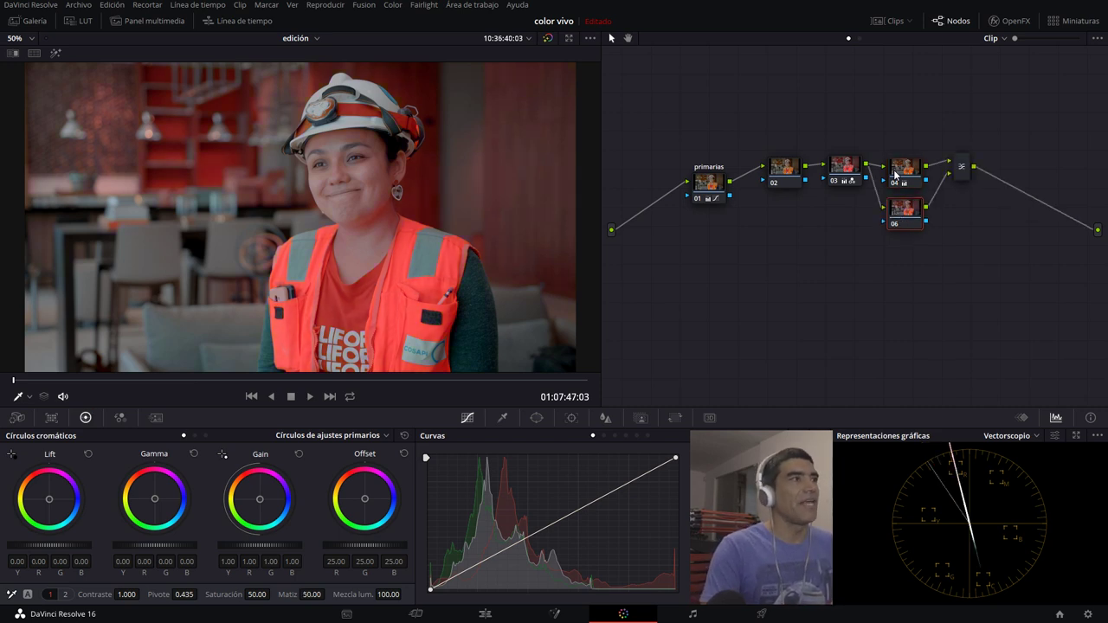
left_click_drag(964, 179, 976, 190)
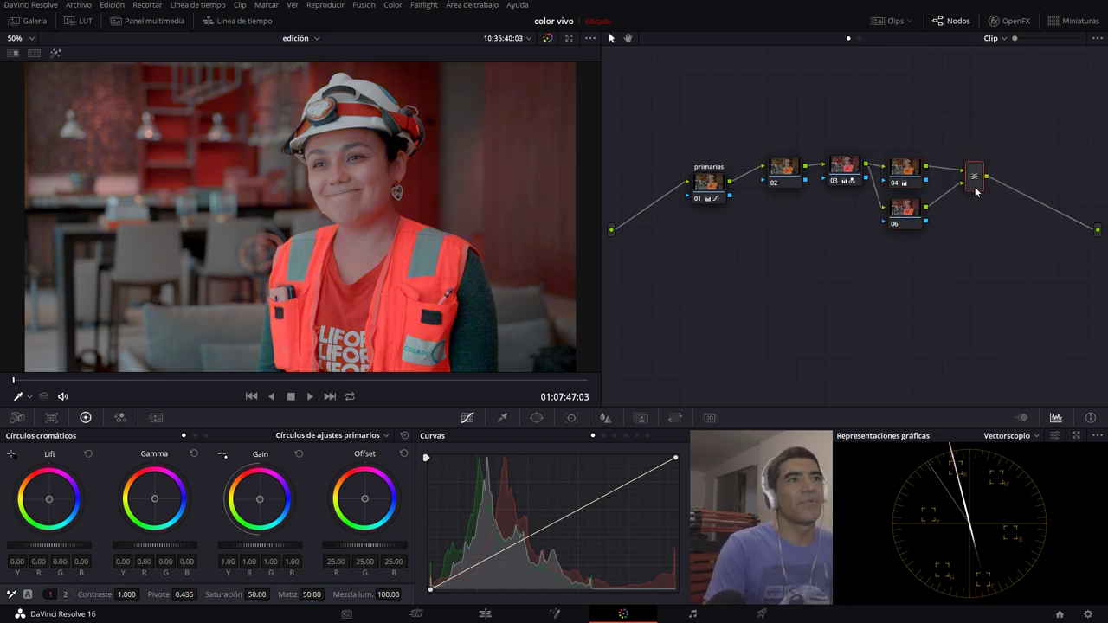
left_click(789, 186)
left_click_drag(789, 186, 786, 236)
left_click_drag(901, 221, 912, 236)
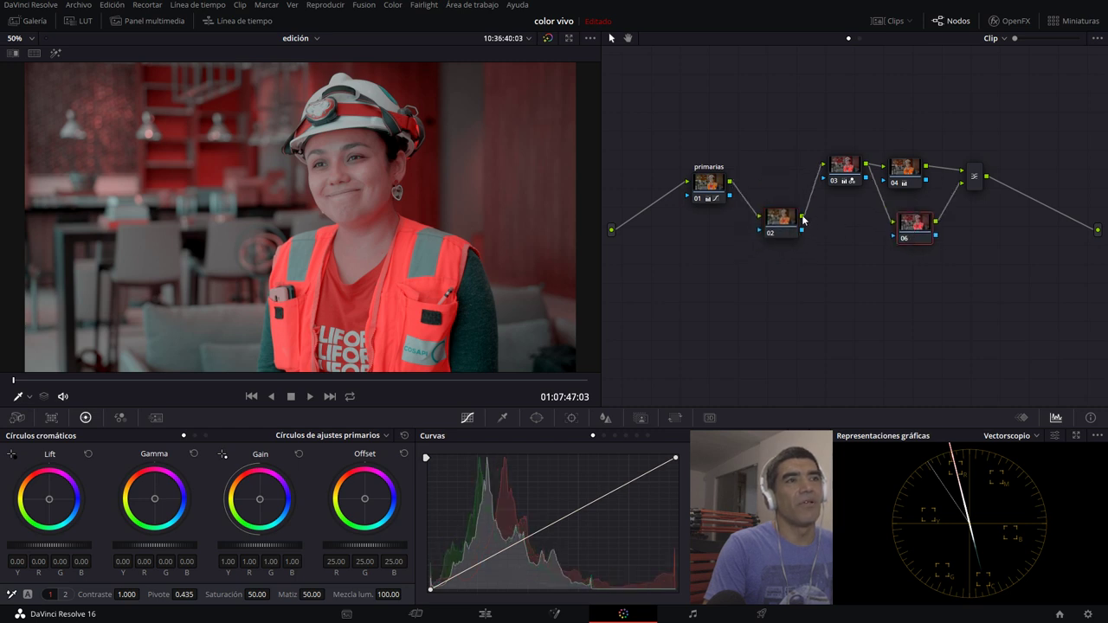
left_click_drag(803, 215, 914, 260)
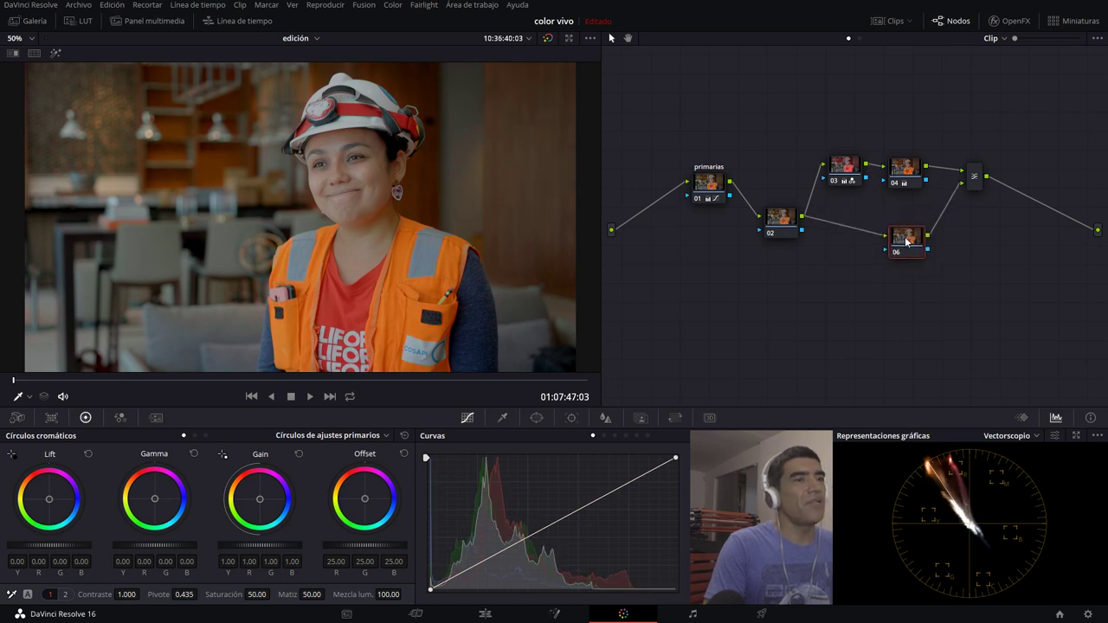
Step: On node 06, isolate the woman's skin tones with the qualifier using the highlight view, and check the result in full screen
left_click(501, 418)
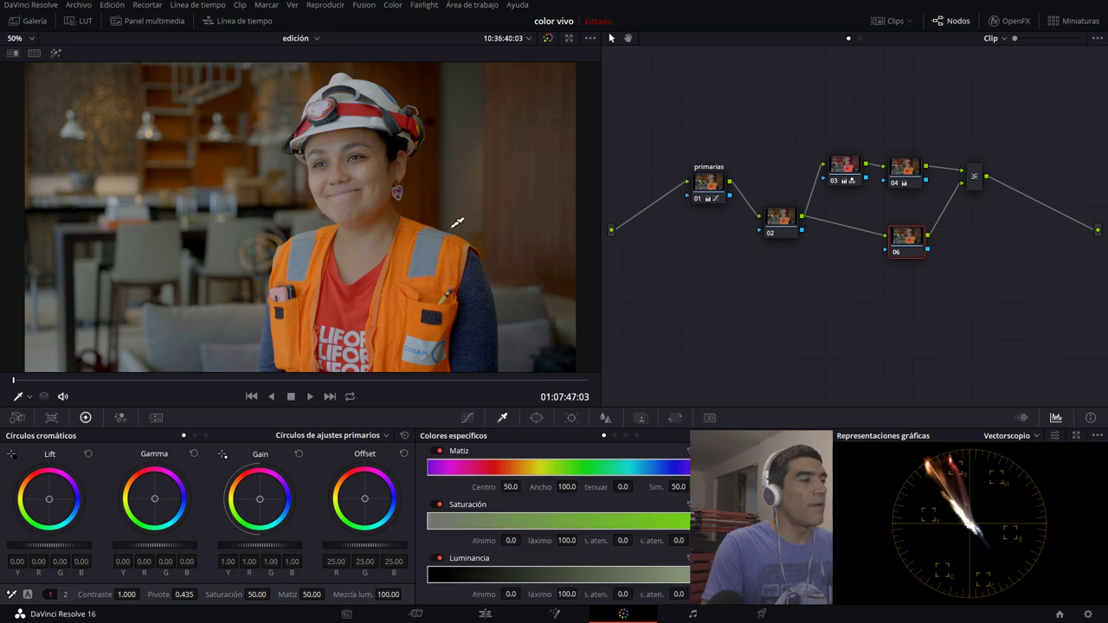
left_click(362, 164)
left_click(56, 53)
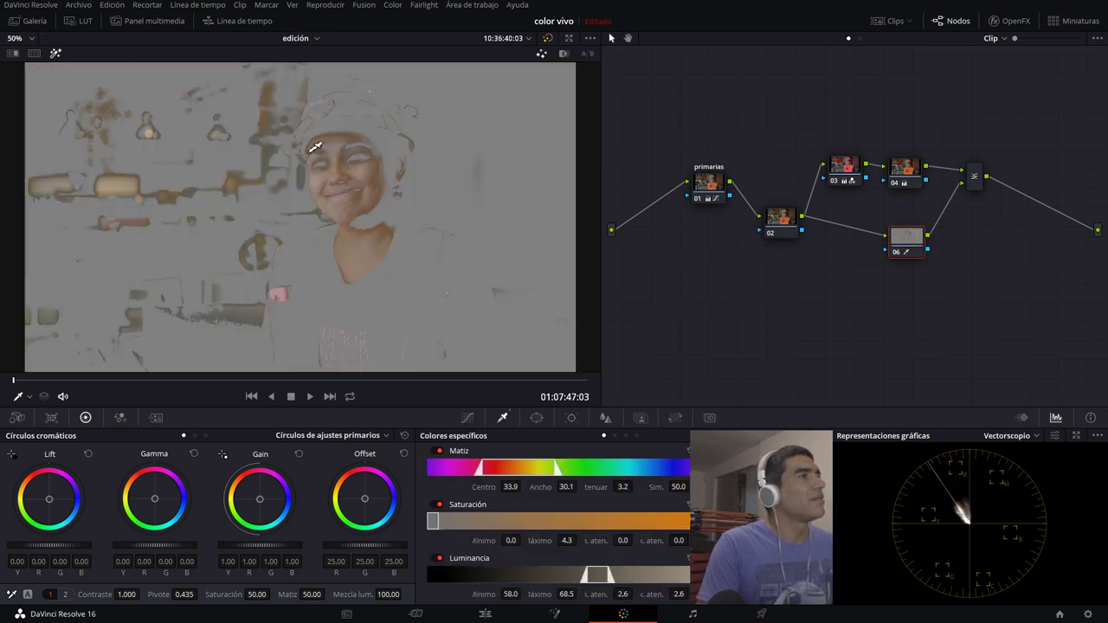
left_click(377, 168)
left_click(368, 168)
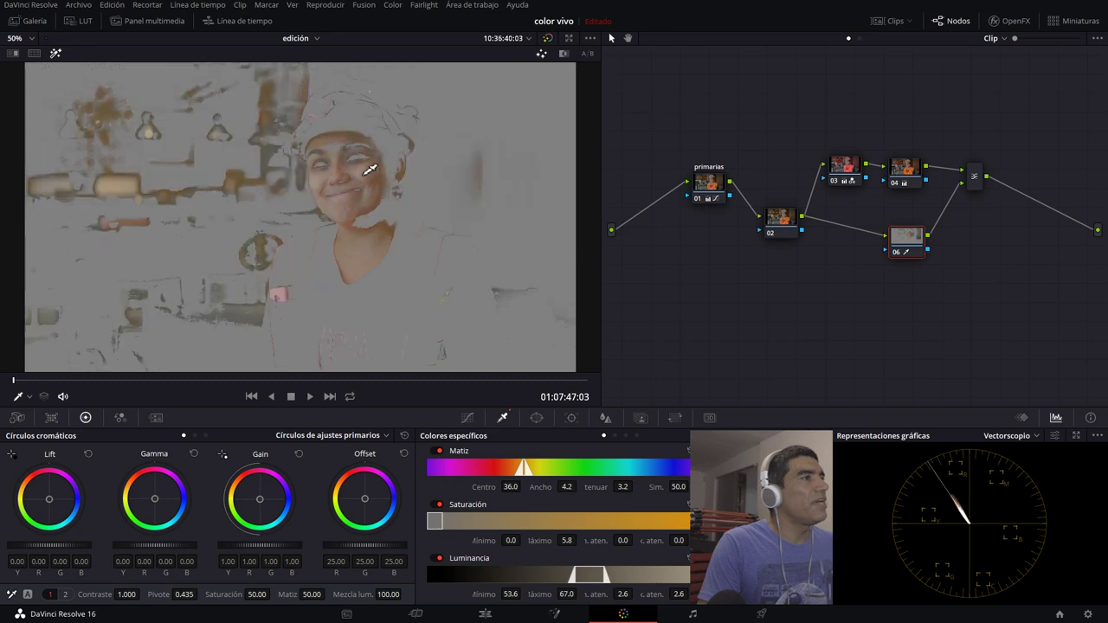
left_click(367, 168)
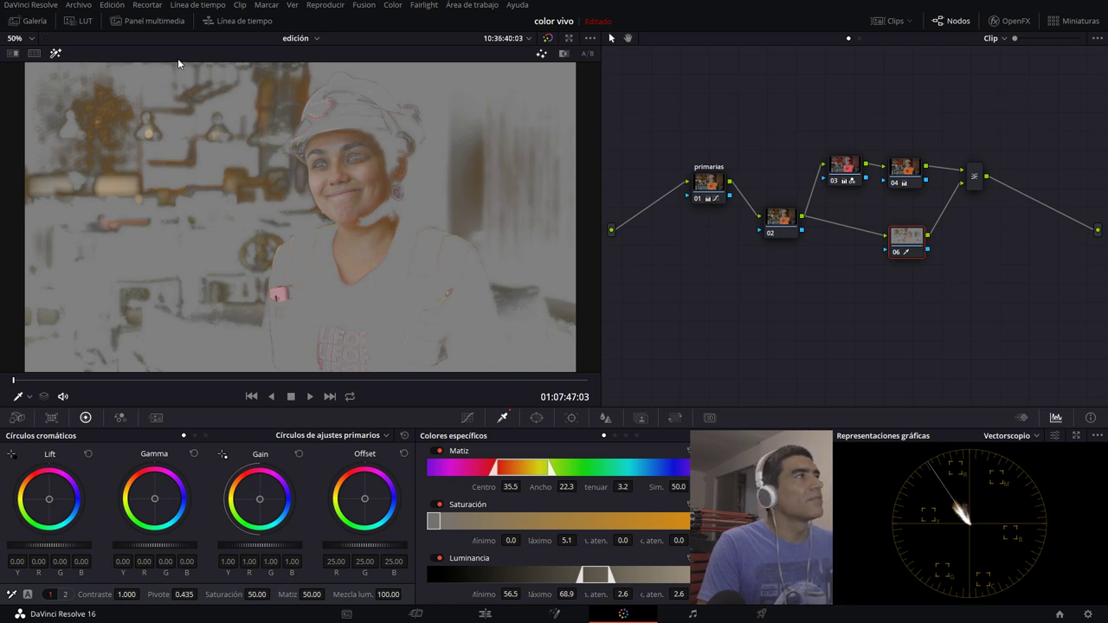
left_click(58, 55)
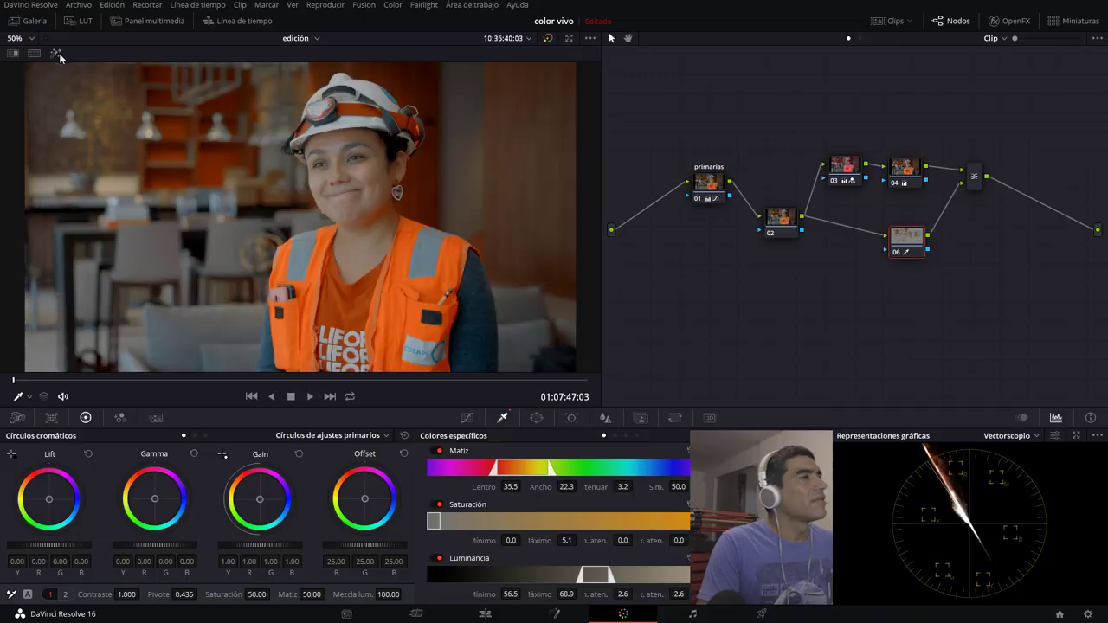
key("alt+Tab")
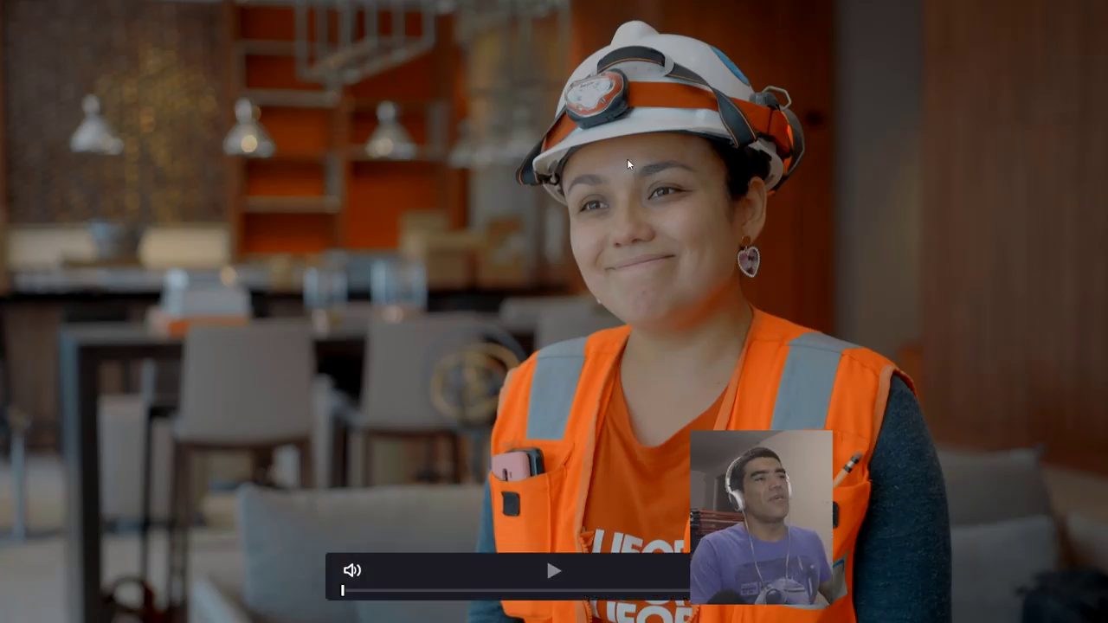
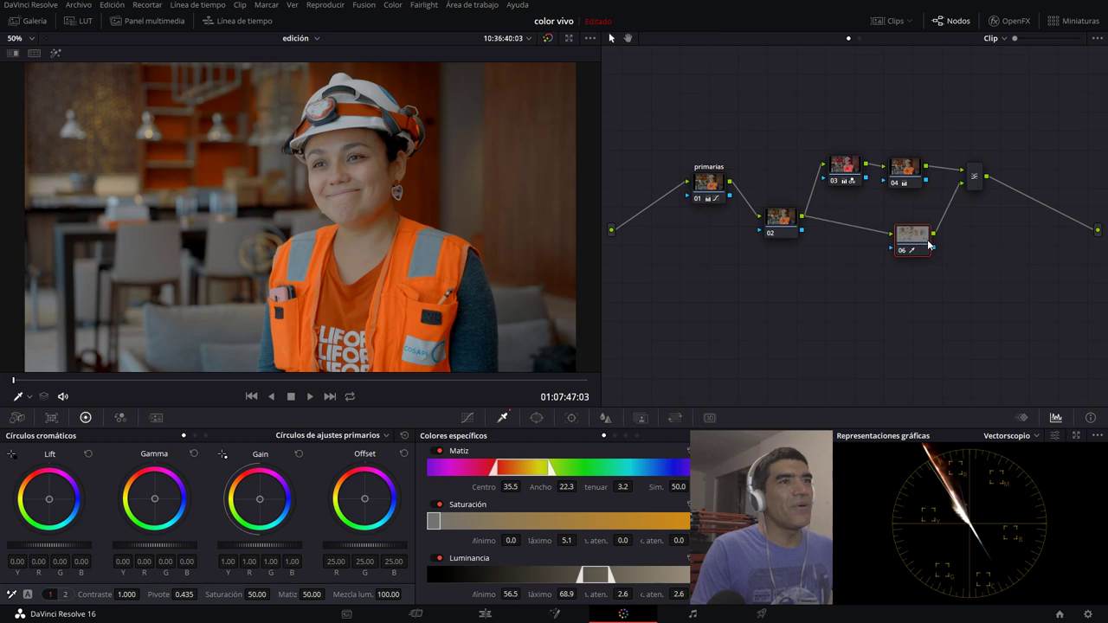
key("alt+p")
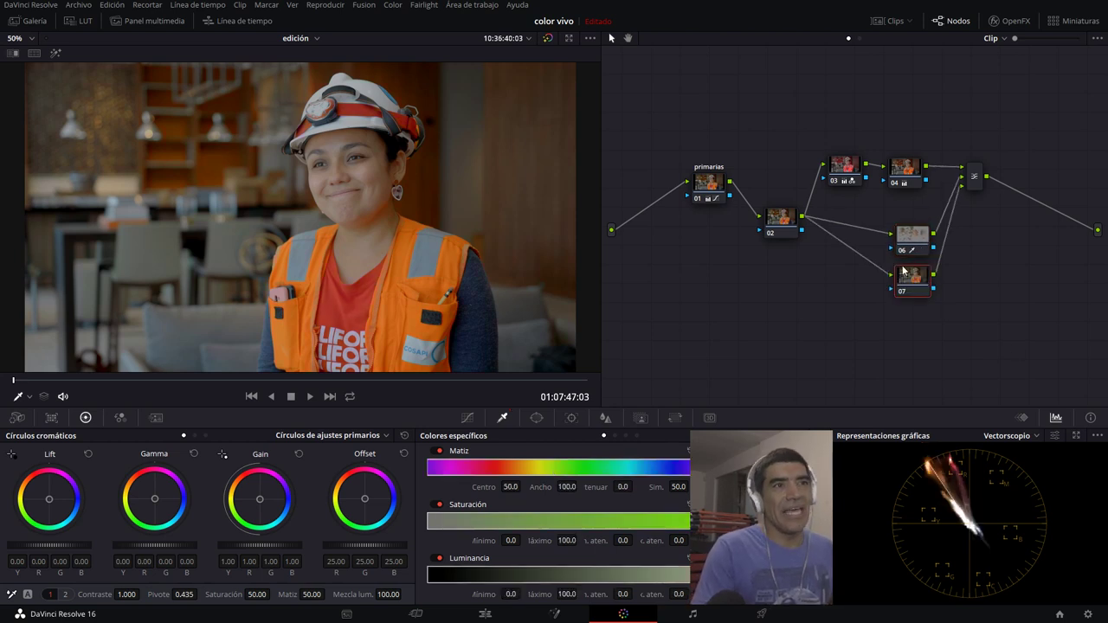
left_click_drag(905, 277, 912, 281)
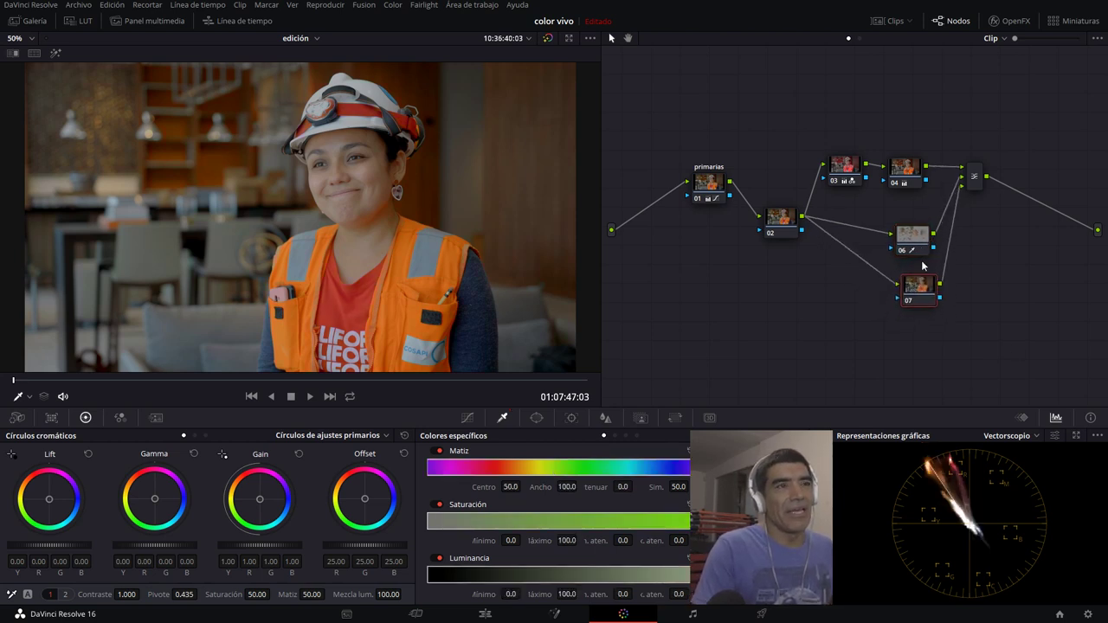
left_click_drag(913, 233, 910, 219)
left_click_drag(923, 285, 914, 274)
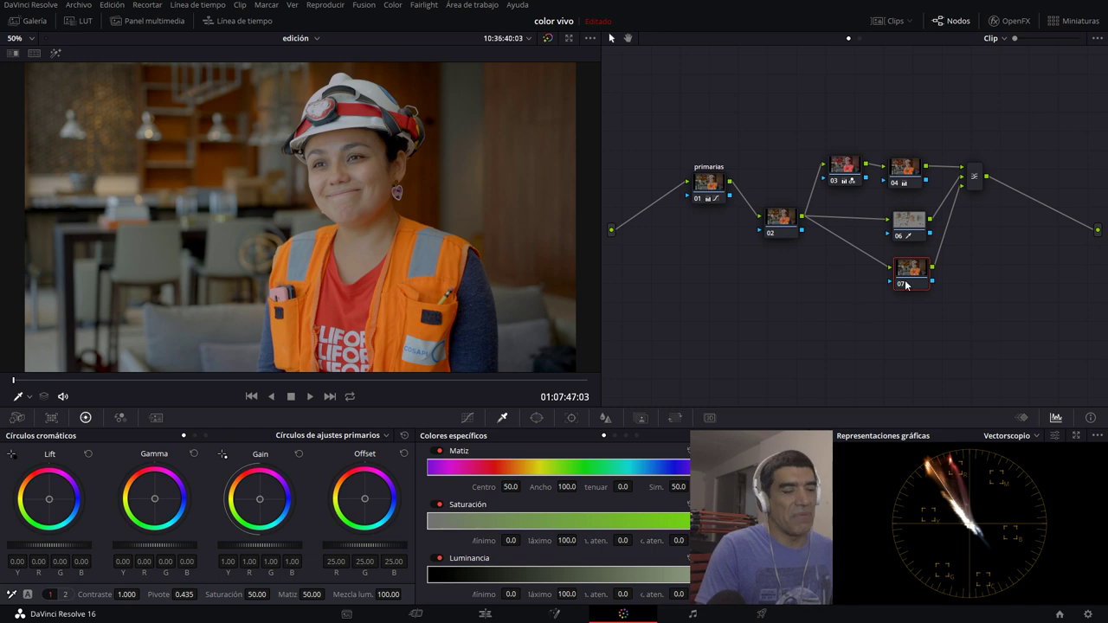
key("Delete")
Step: Move nodes 01 to 06 and the parallel mixer closer to the graph's input to free space before the output
left_click_drag(970, 181, 980, 190)
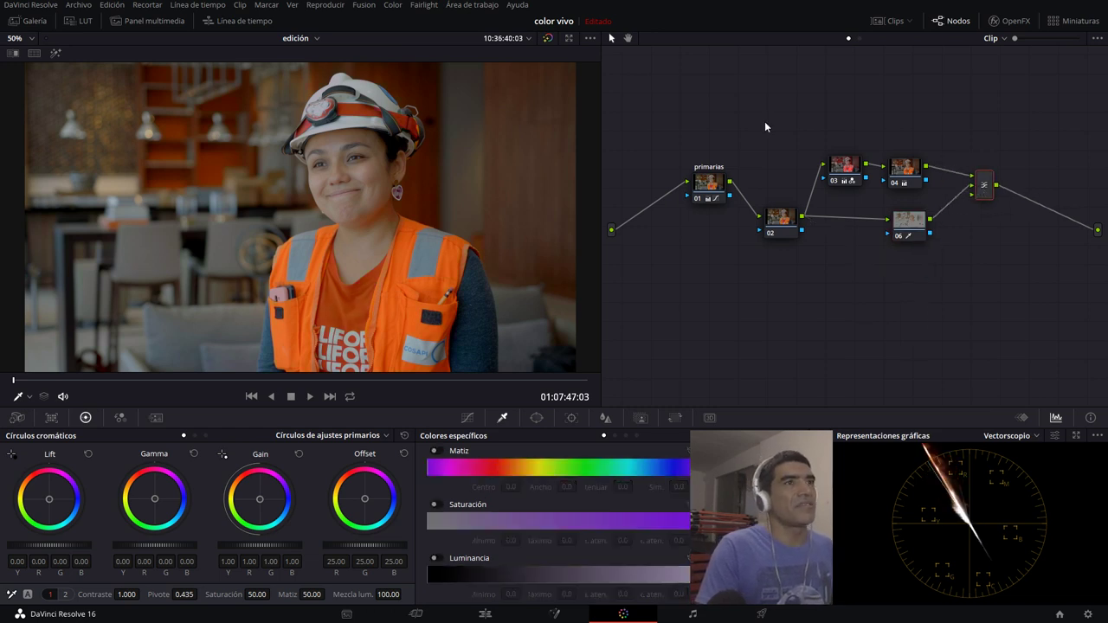
left_click_drag(758, 124, 927, 259)
left_click(695, 186)
left_click_drag(681, 189, 624, 188)
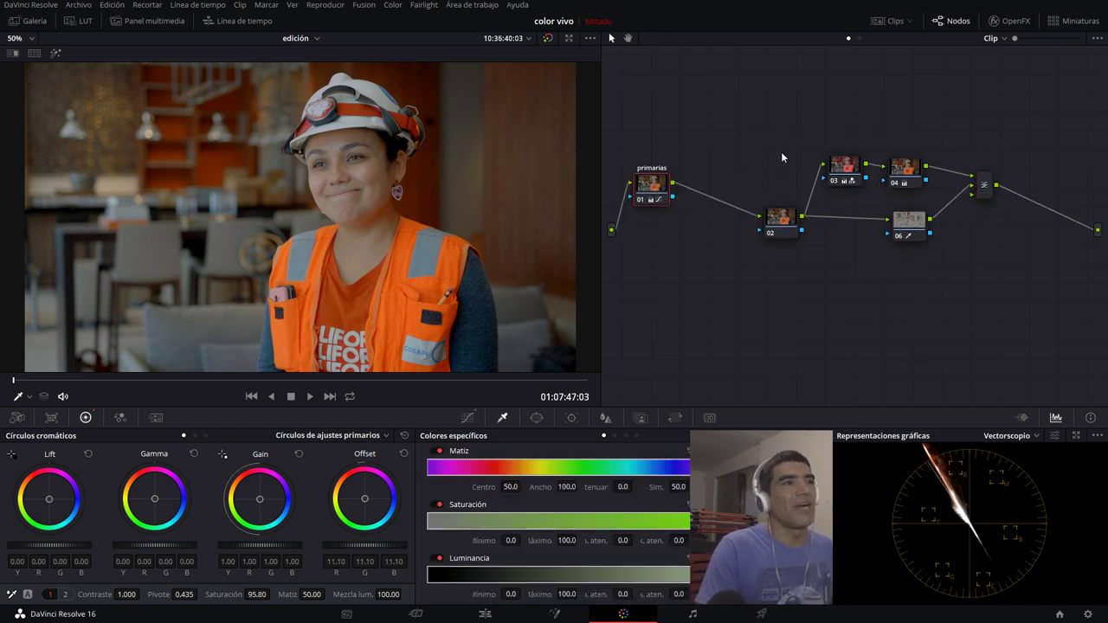
left_click_drag(758, 121, 819, 218)
left_click_drag(992, 190, 883, 195)
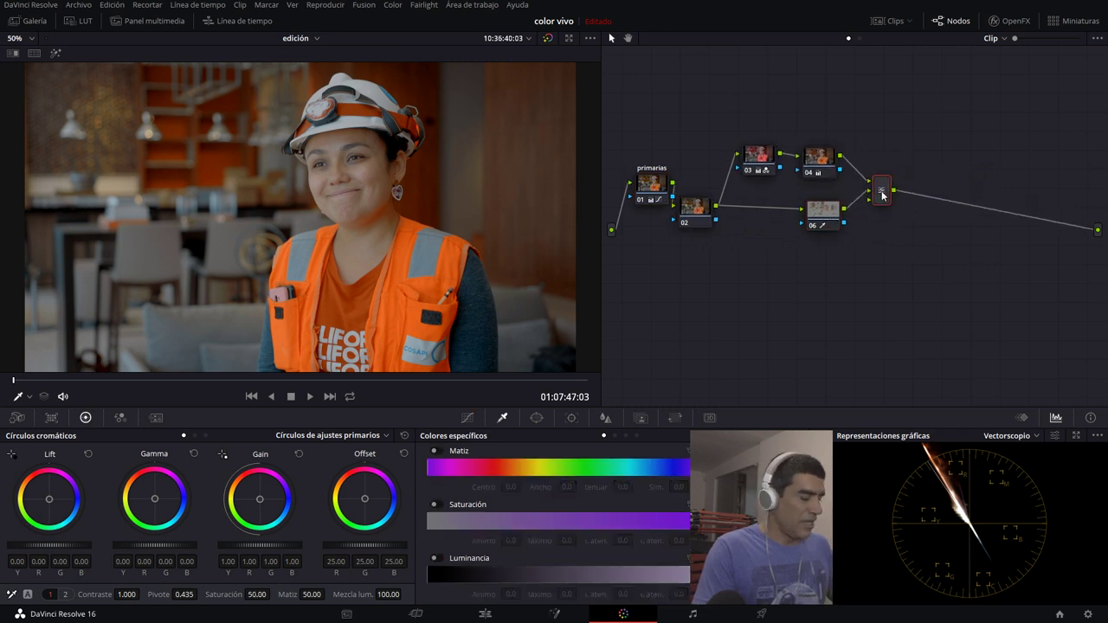
Step: Add serial node 07 after the parallel mixer and lower its saturation to 42.00
key("alt+s")
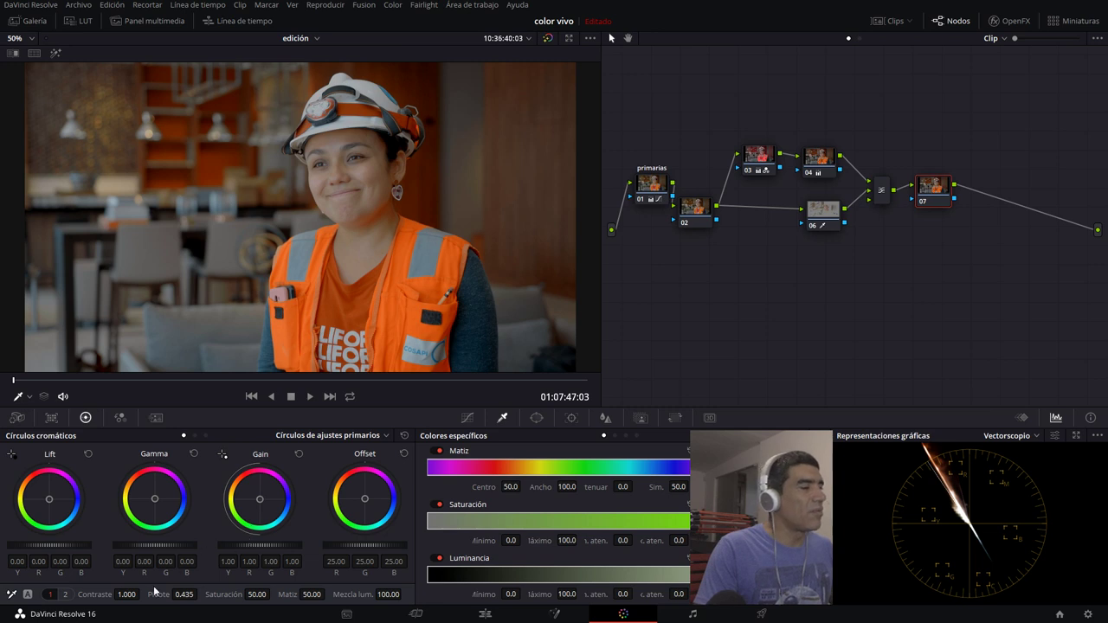
left_click(64, 595)
left_click(50, 594)
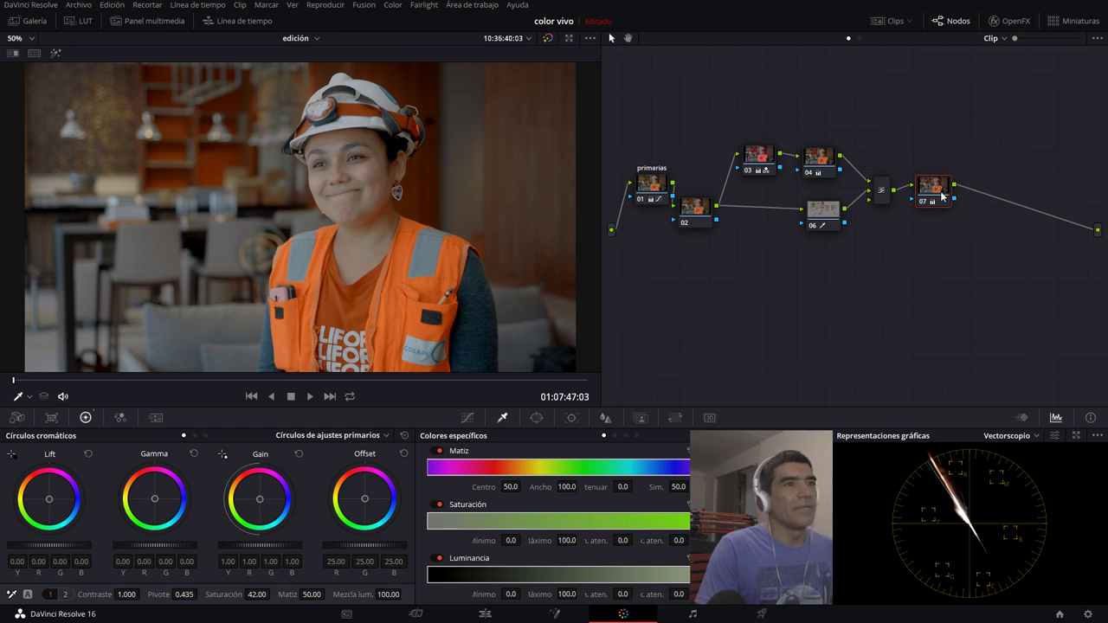
Step: Add serial node 08 with a tilted circular window fitted around the woman's face and set its blur intensity to 0.47
key("alt+s")
left_click(536, 418)
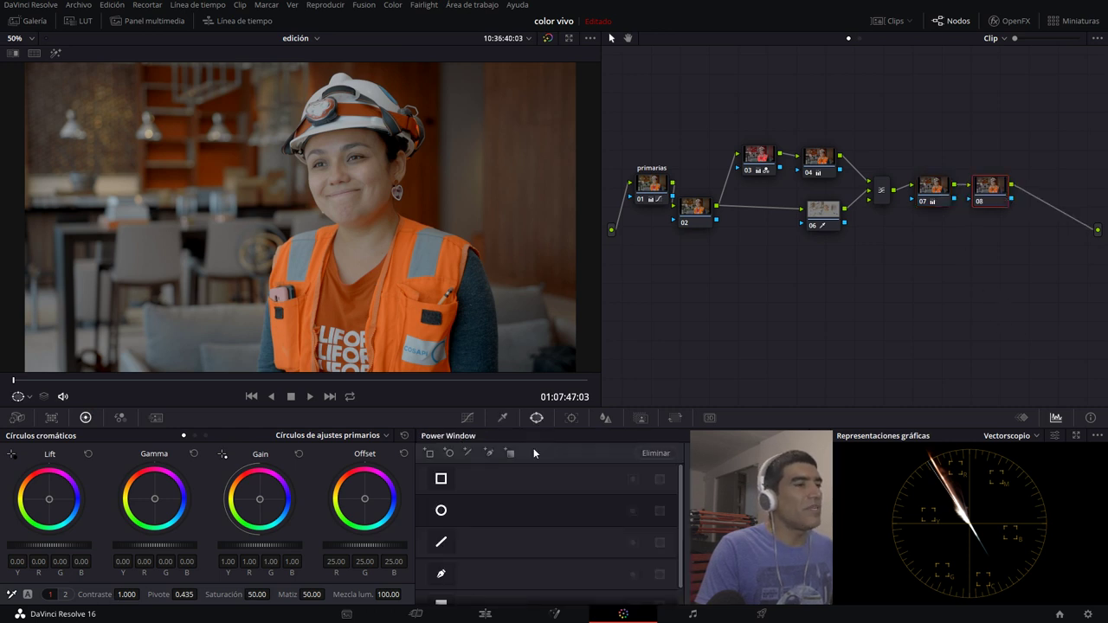
left_click(441, 509)
left_click_drag(333, 190, 369, 173)
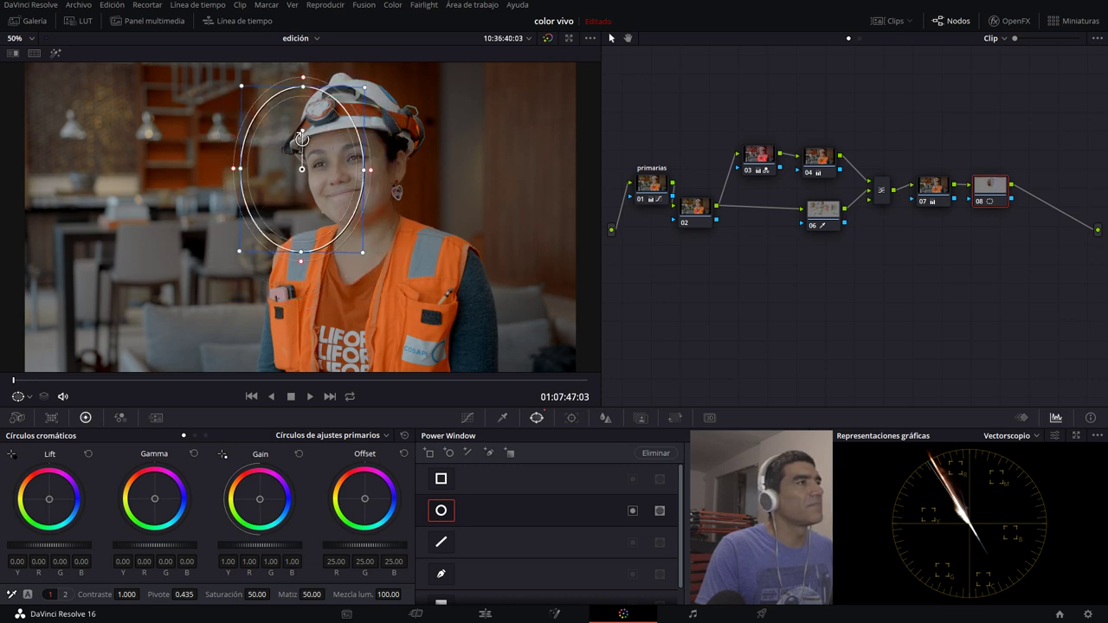
left_click_drag(318, 222, 356, 224)
left_click_drag(345, 134, 338, 135)
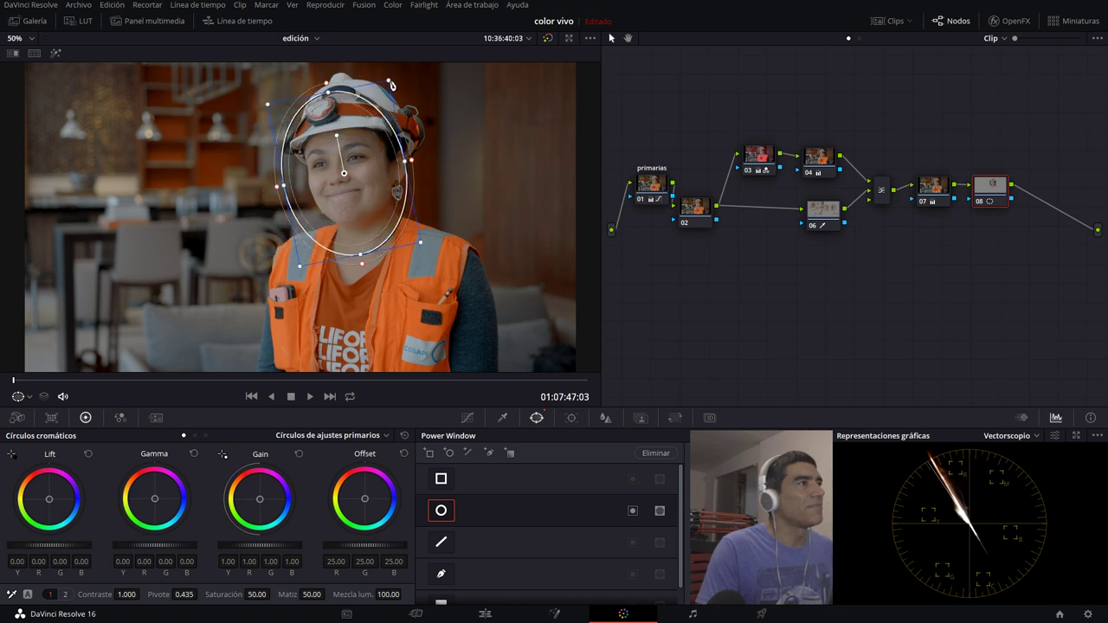
left_click_drag(394, 84, 385, 115)
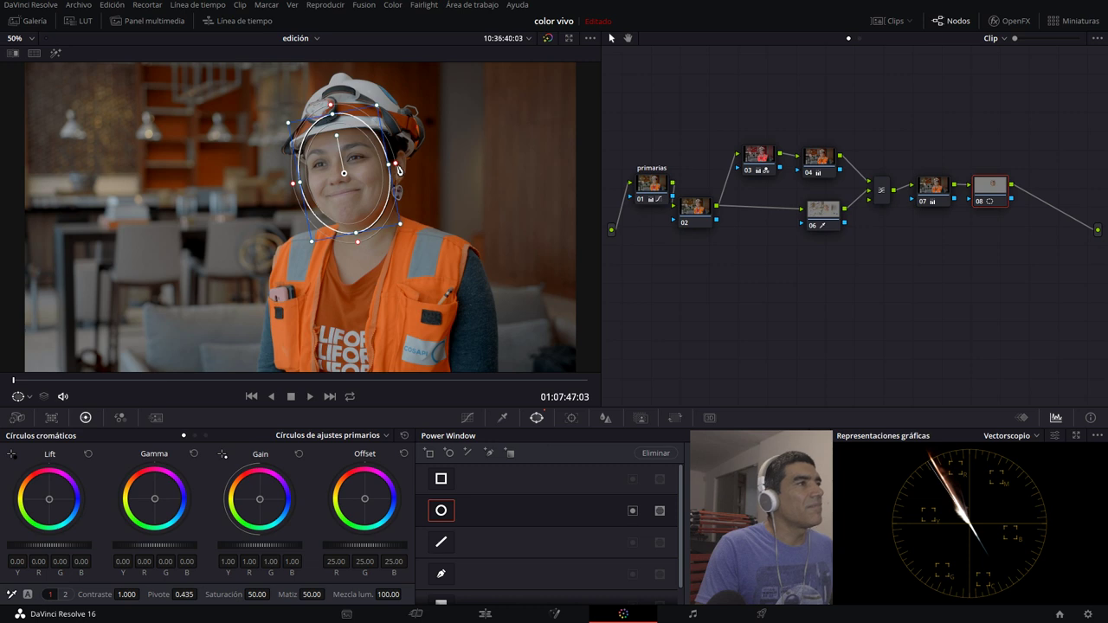
left_click_drag(381, 170, 382, 170)
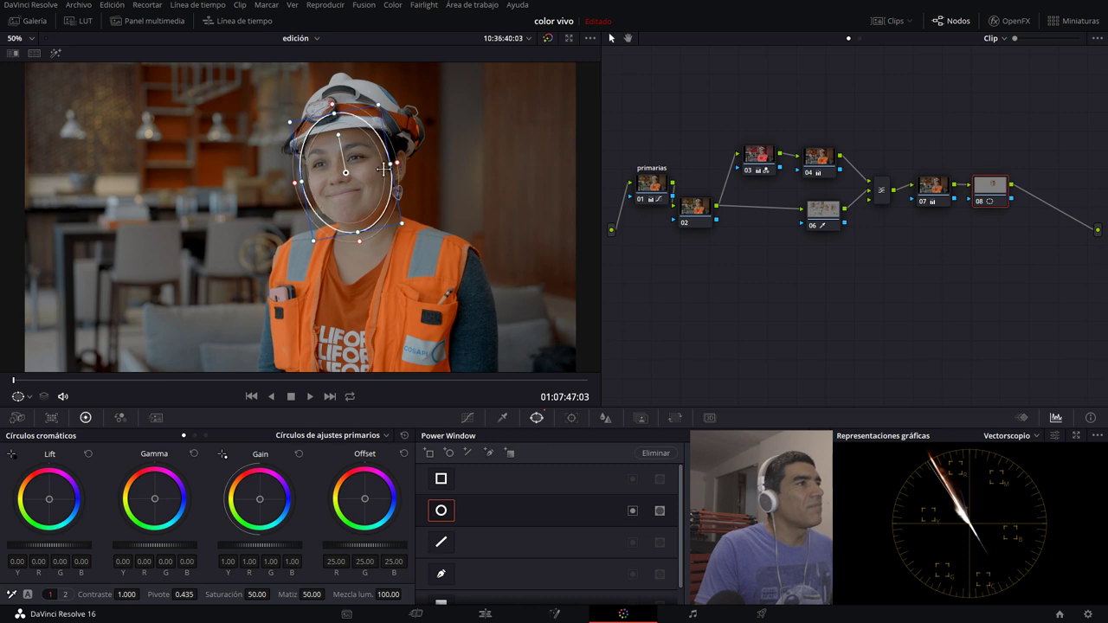
left_click(605, 418)
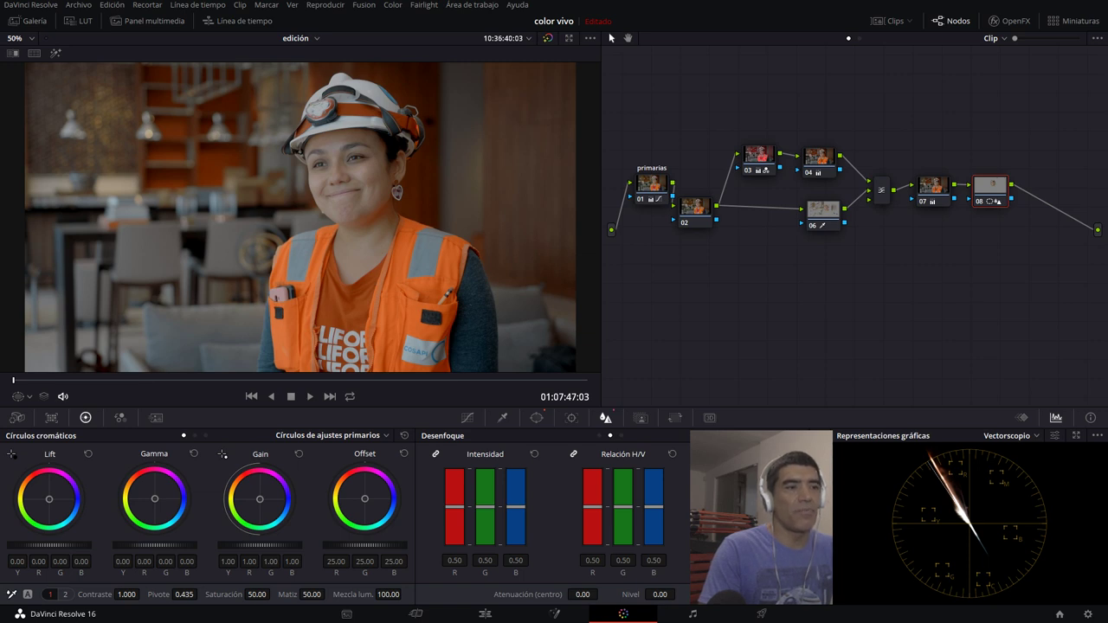
left_click_drag(486, 507, 488, 509)
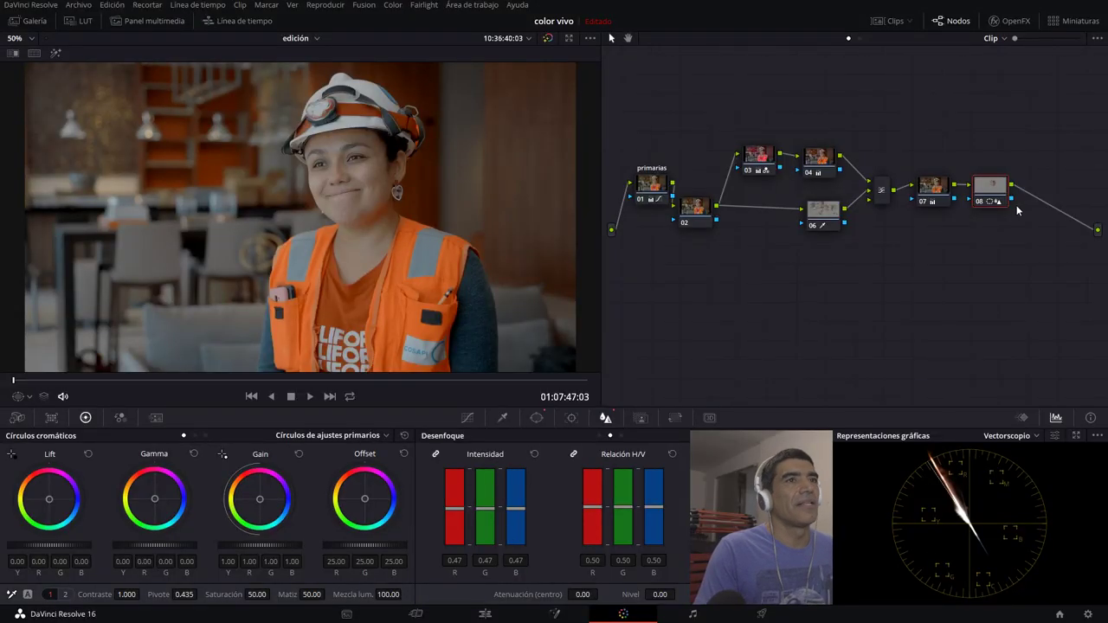
Step: Add serial node 09 with a gradient window angled from beside the woman toward her face, and lower its offset to 15.20
key("alt+s")
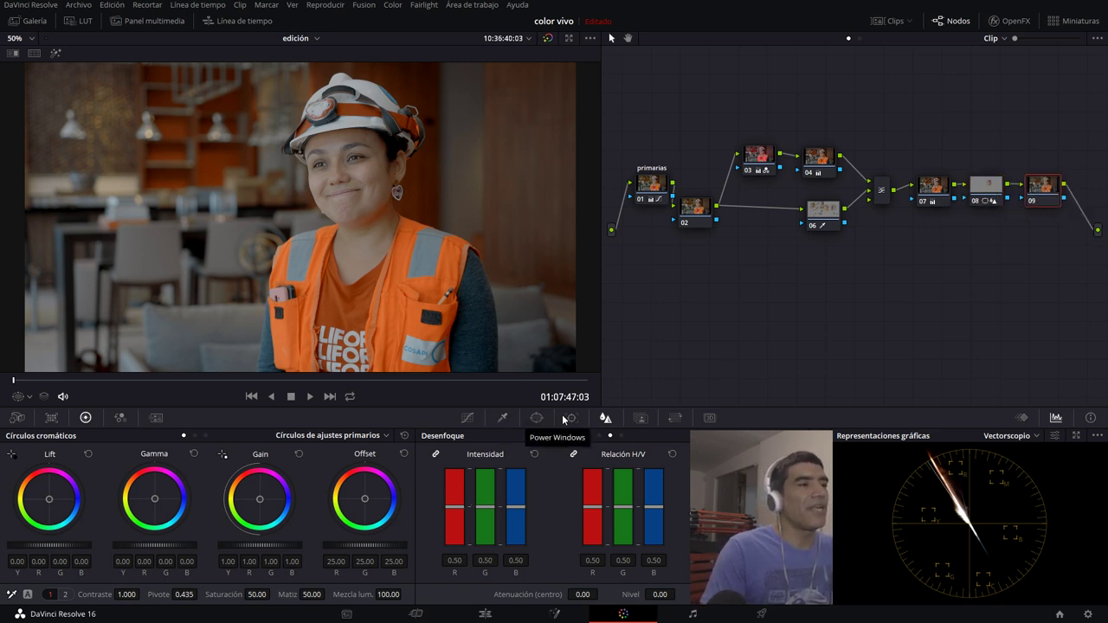
left_click(536, 418)
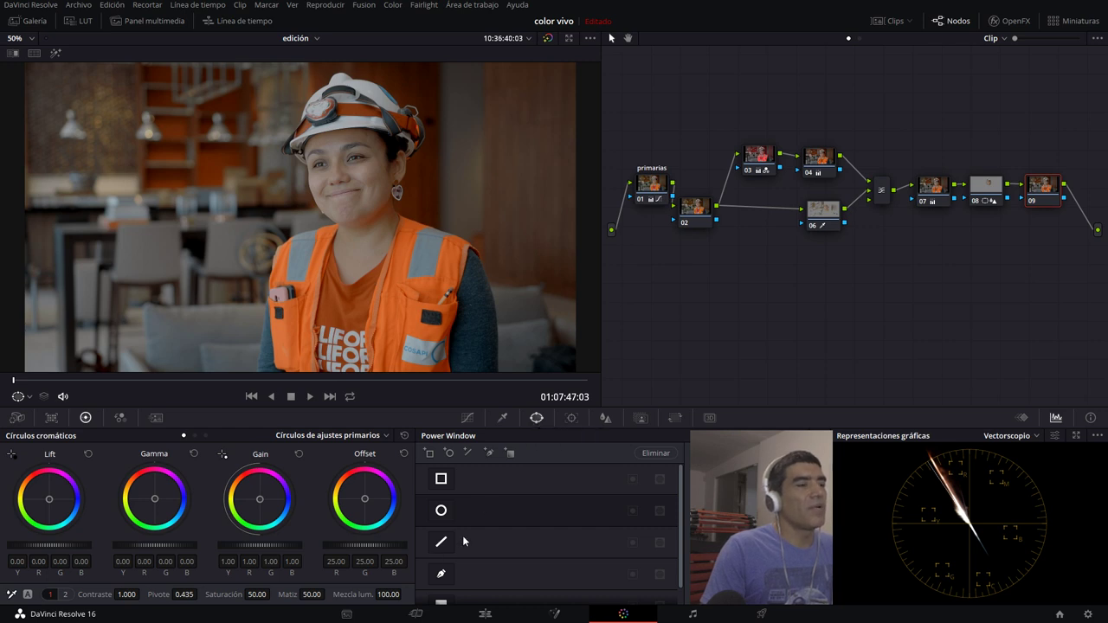
scroll(444, 587, "down", 1)
left_click(443, 587)
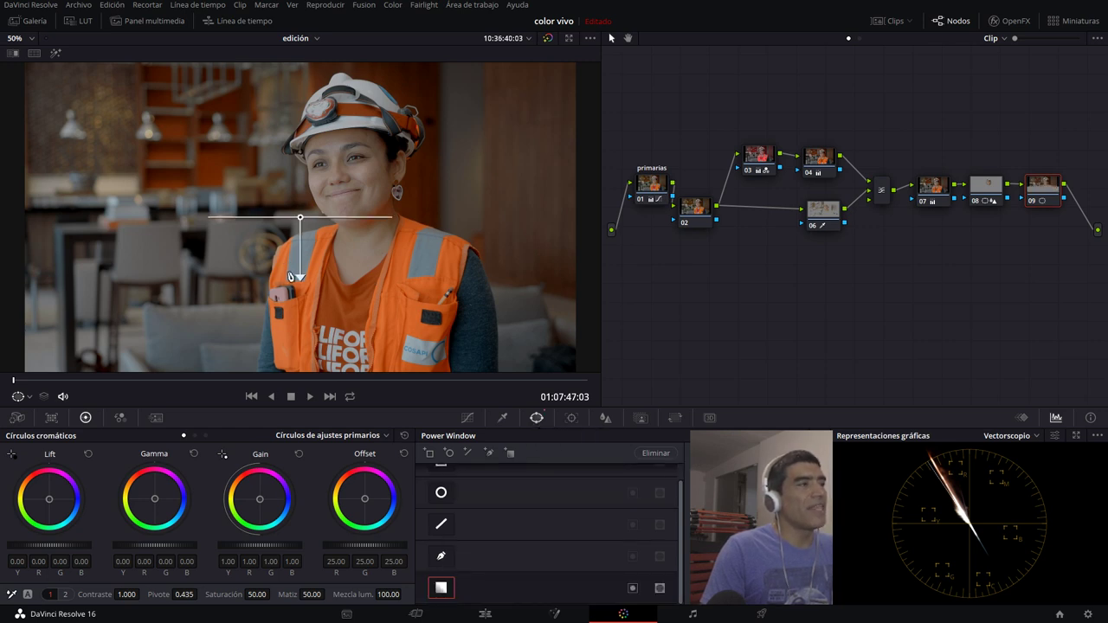
left_click_drag(296, 276, 246, 222)
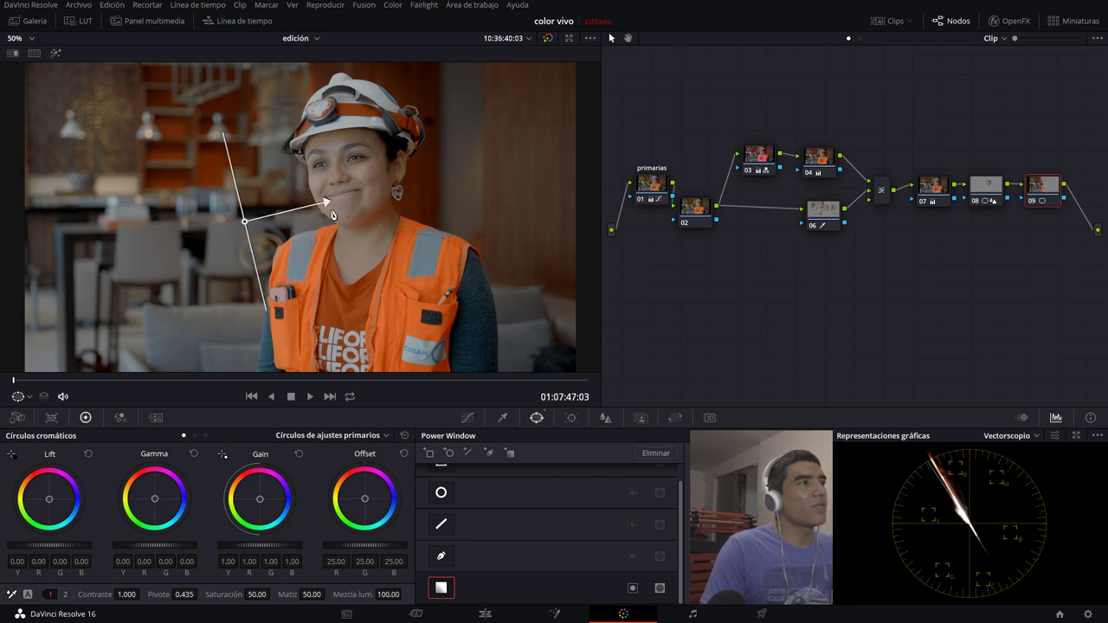
left_click_drag(330, 202, 333, 200)
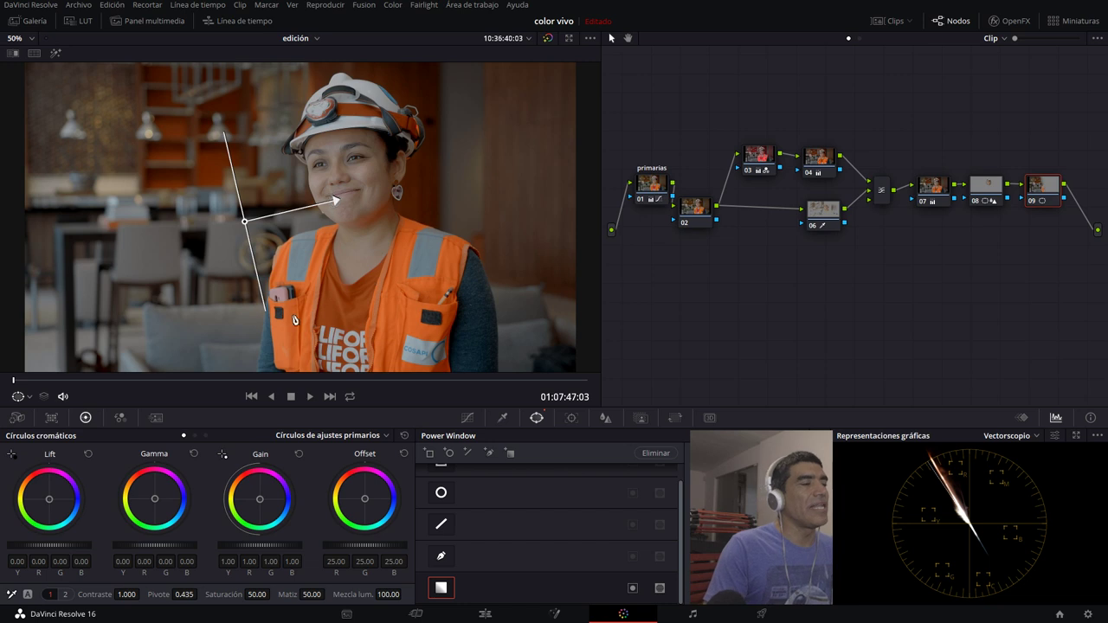
left_click(467, 418)
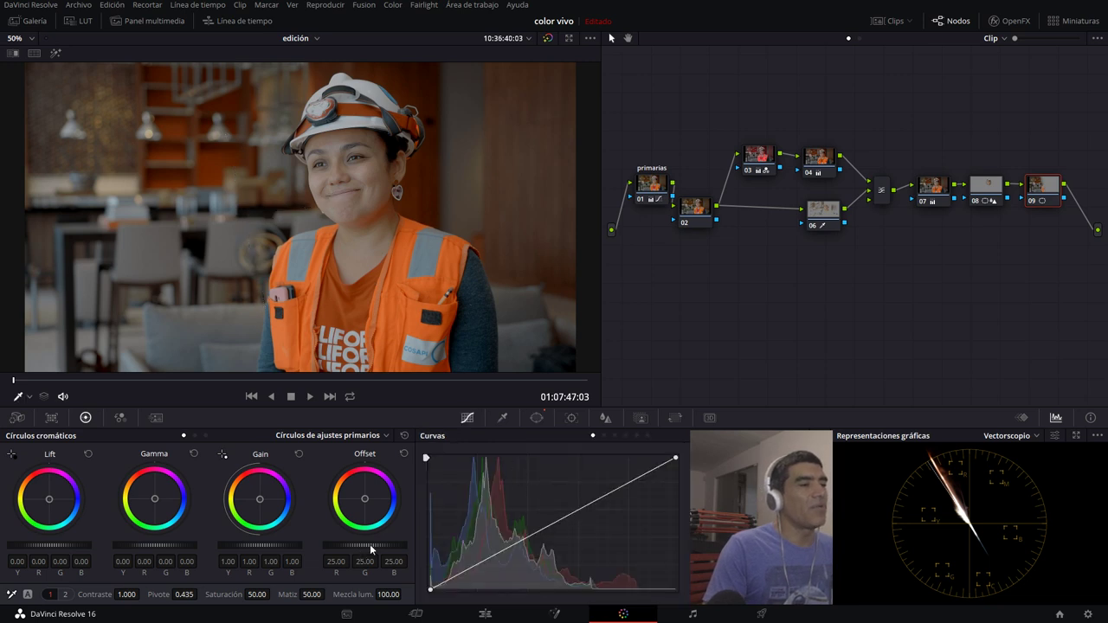
mouse_move(373, 546)
left_mouse_down()
mouse_move(344, 545)
mouse_move(359, 545)
left_mouse_up()
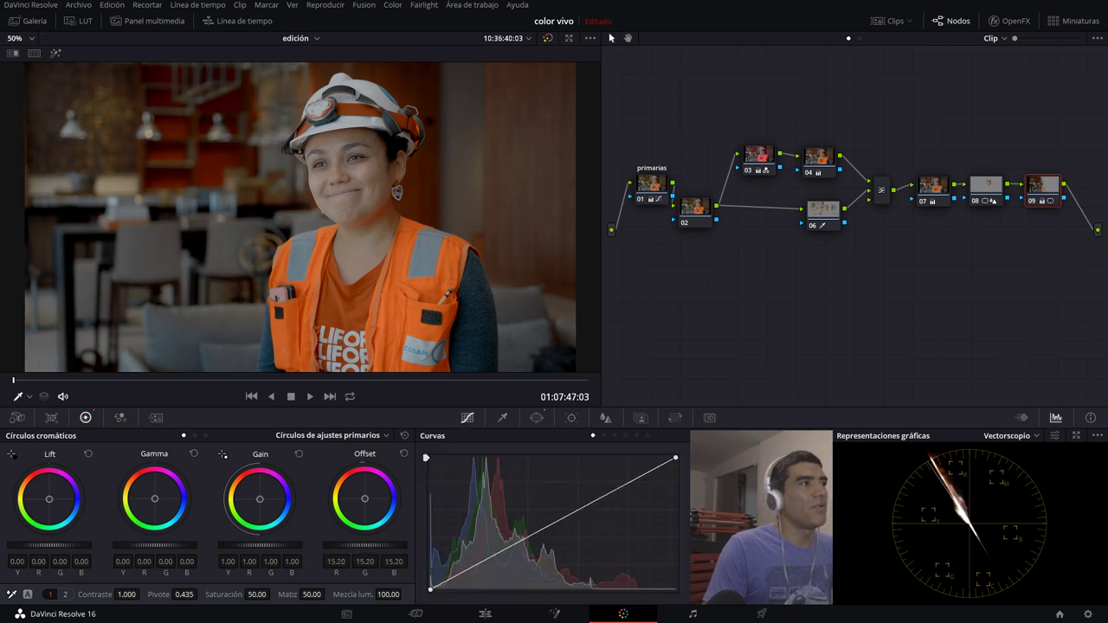
Step: Extend node 09's gradient toward the woman's earring and add a second gradient window angled from the opposite side toward her ear
left_click(535, 418)
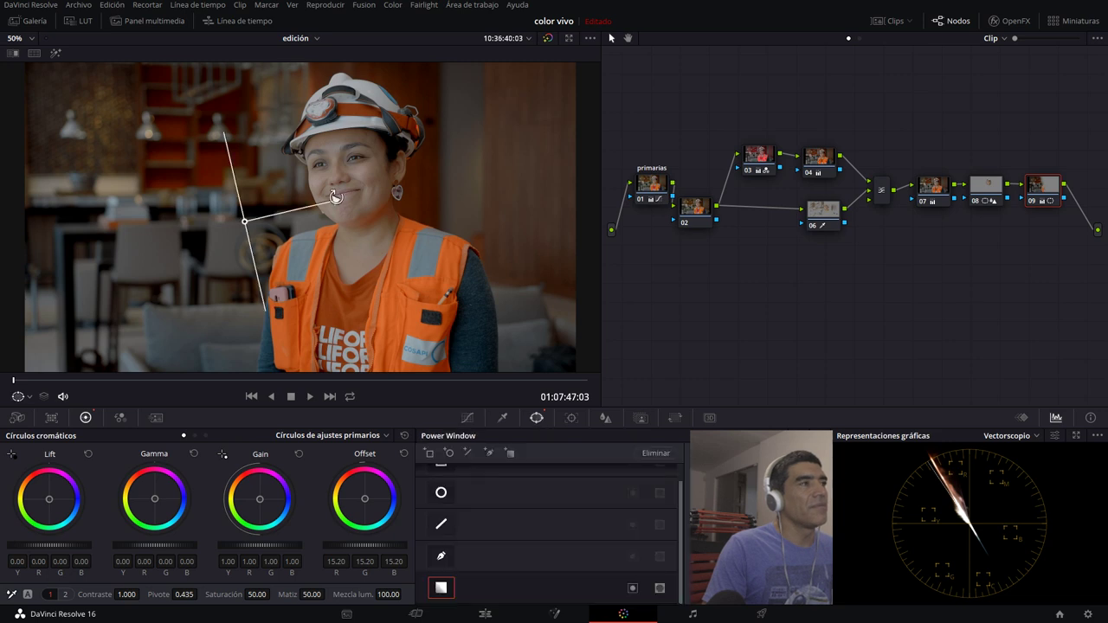
left_click_drag(336, 195, 382, 186)
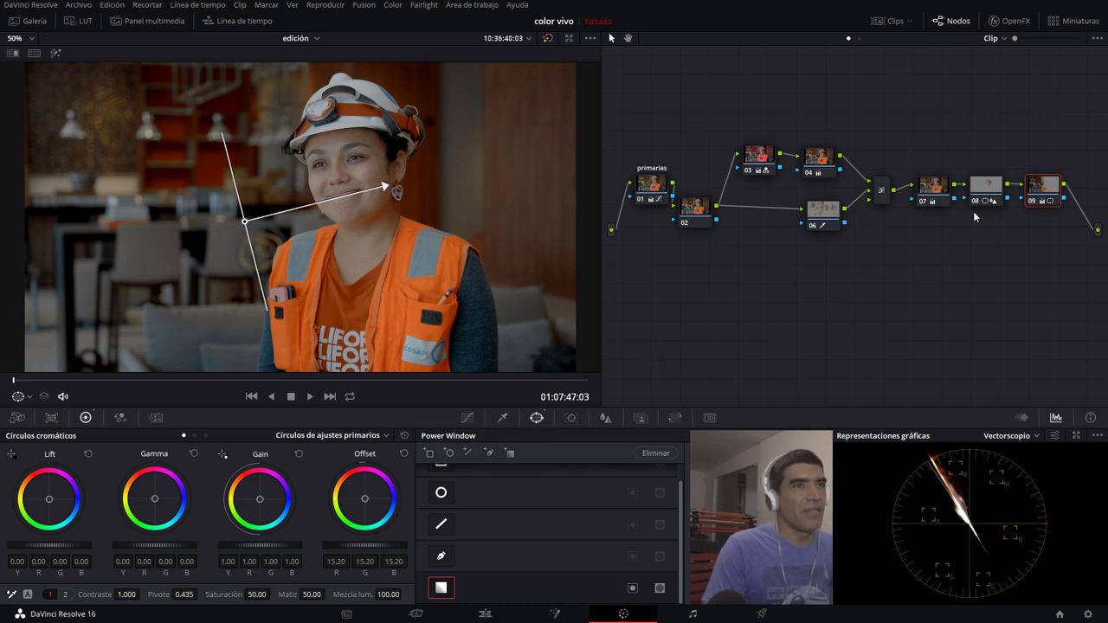
left_click(509, 456)
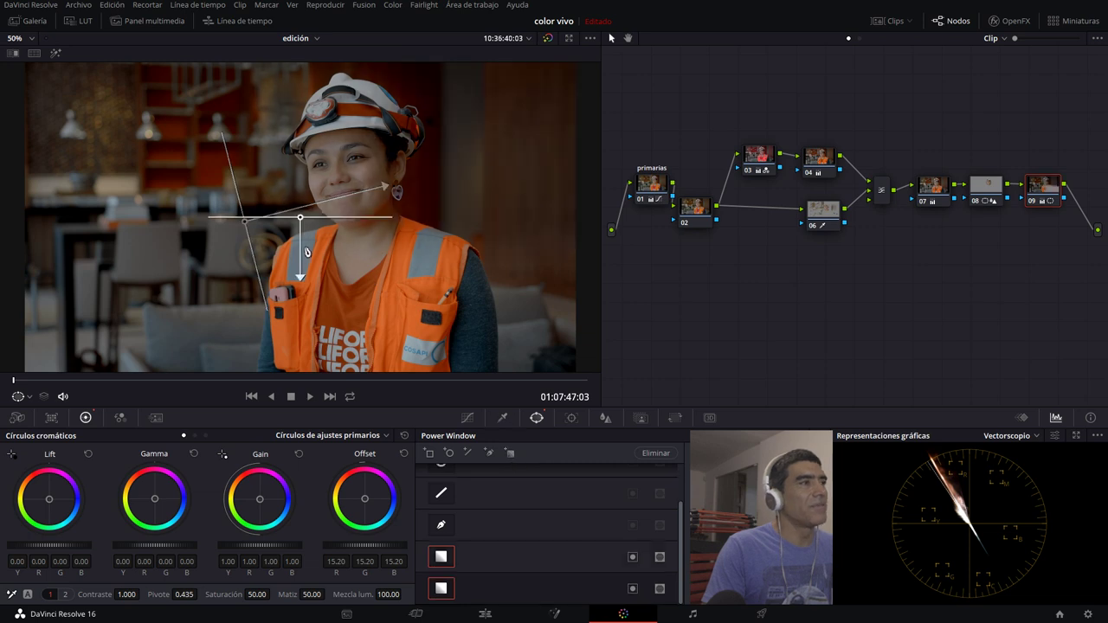
left_click_drag(296, 275, 530, 137)
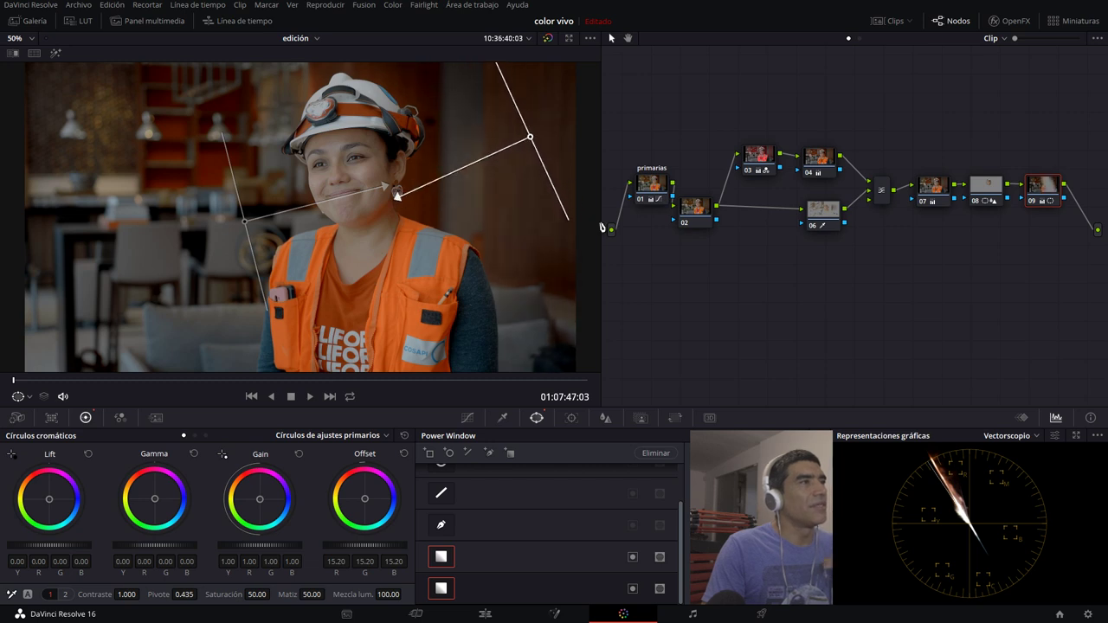
Step: Compare the full-screen image with node 09 disabled and enabled several times
left_click_drag(1041, 193, 1040, 191)
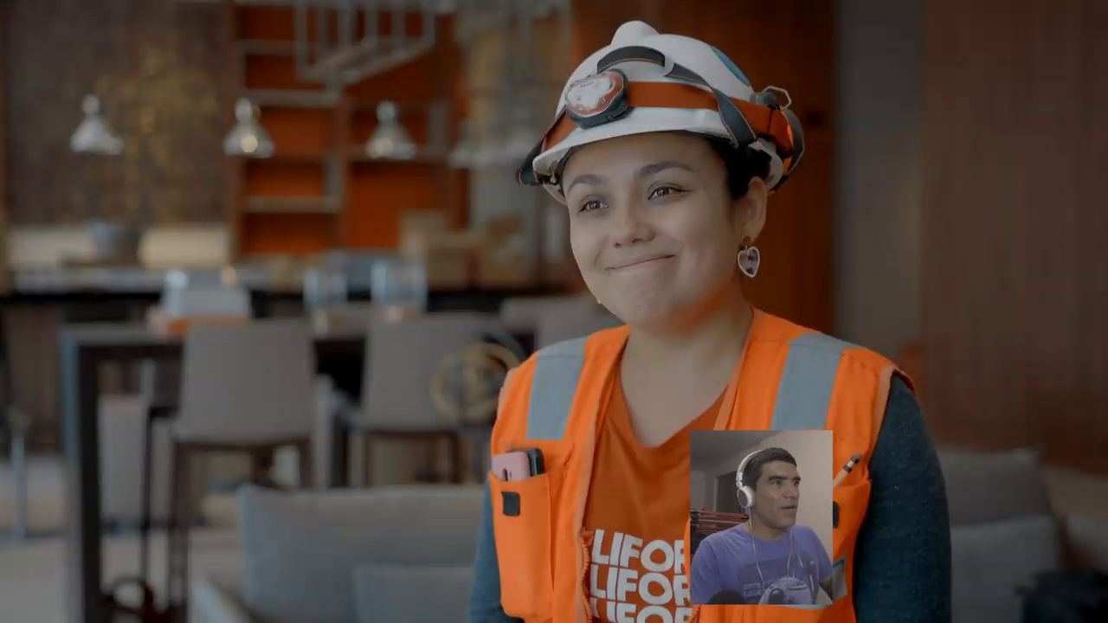
key("ctrl+d")
key("ctrl+d")
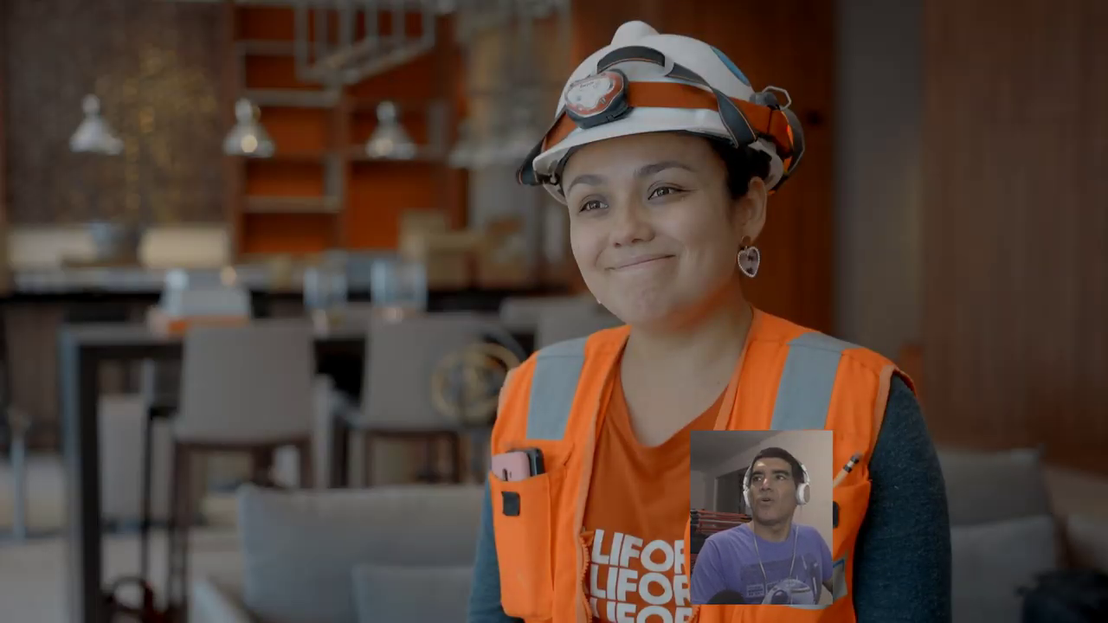
key("ctrl+d")
key("ctrl+d")
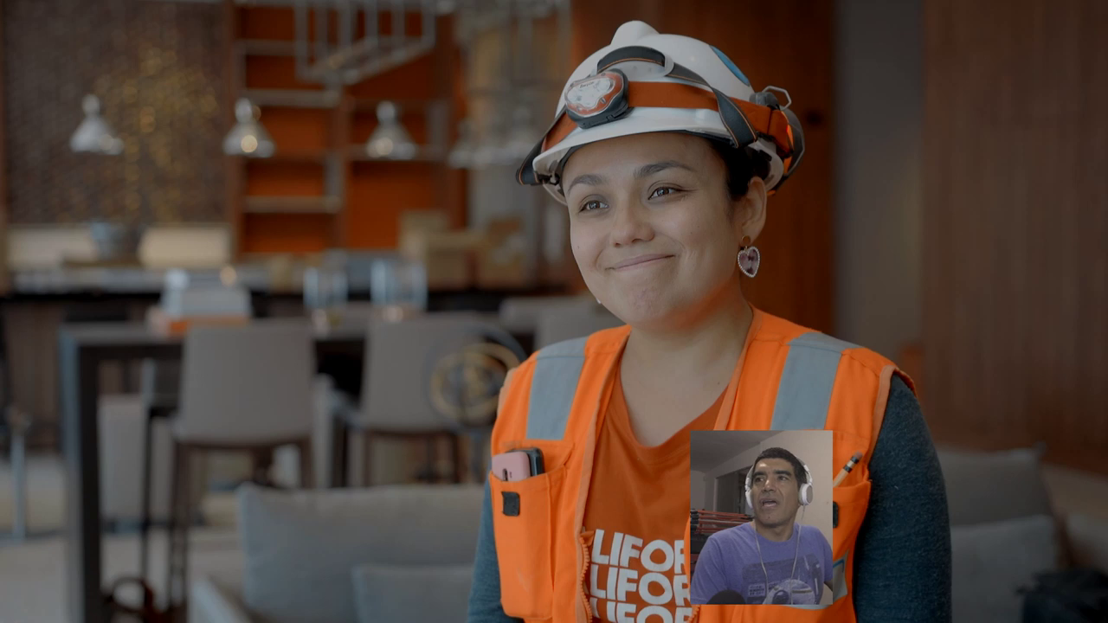
key("ctrl+d")
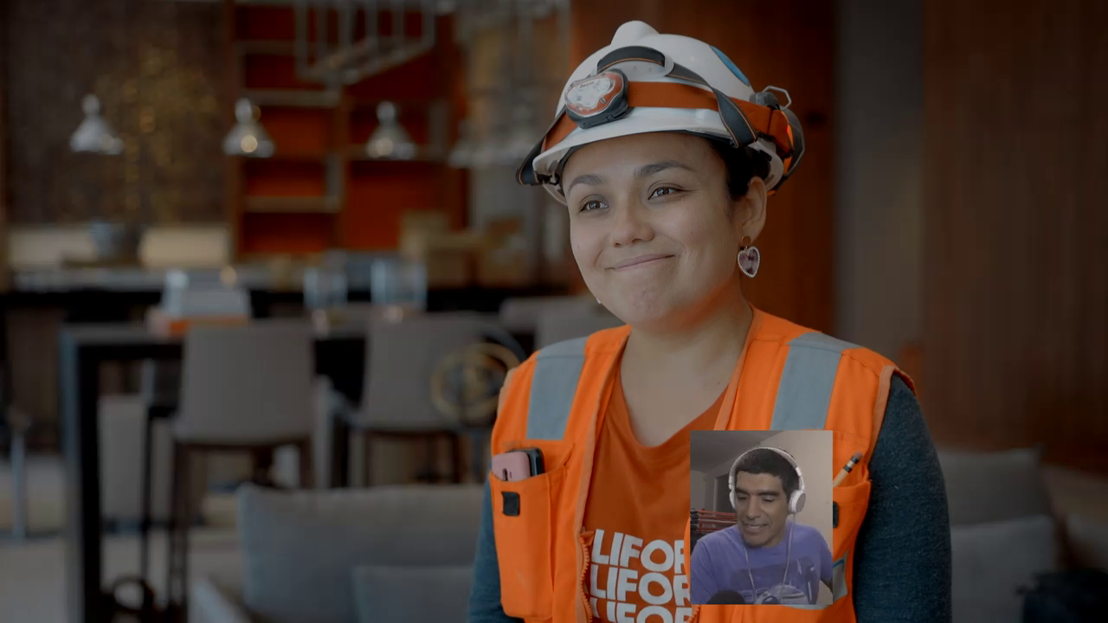
key("ctrl+d")
key("ctrl+d")
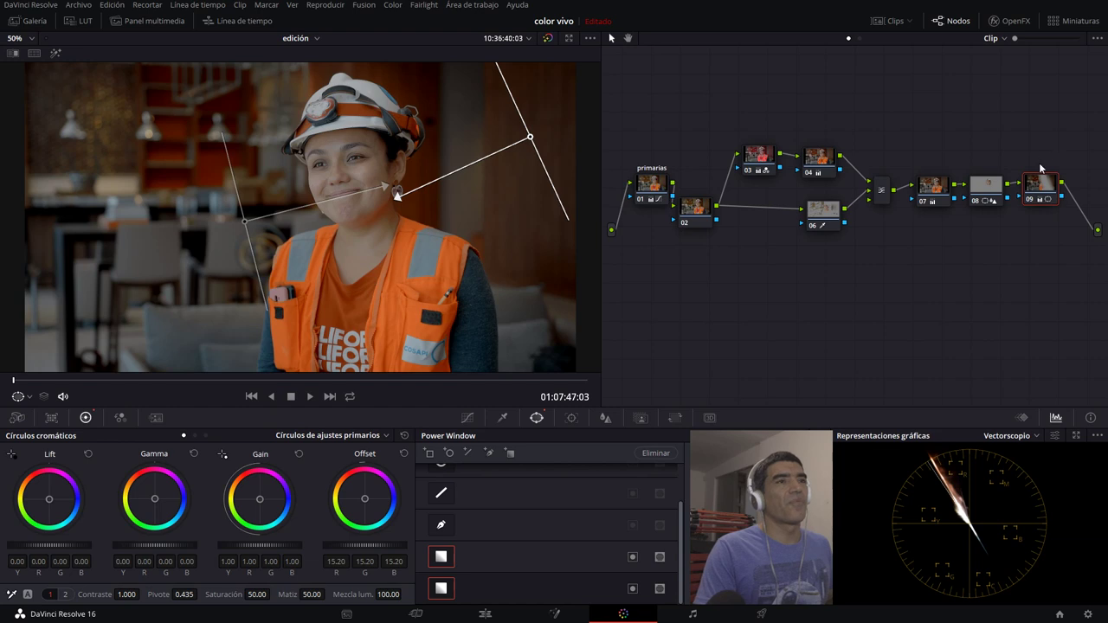
Step: Compare the grade with nodes 06, 07, 08 and 09 disabled together and enabled again
left_click_drag(769, 282, 1058, 176)
key("ctrl+d")
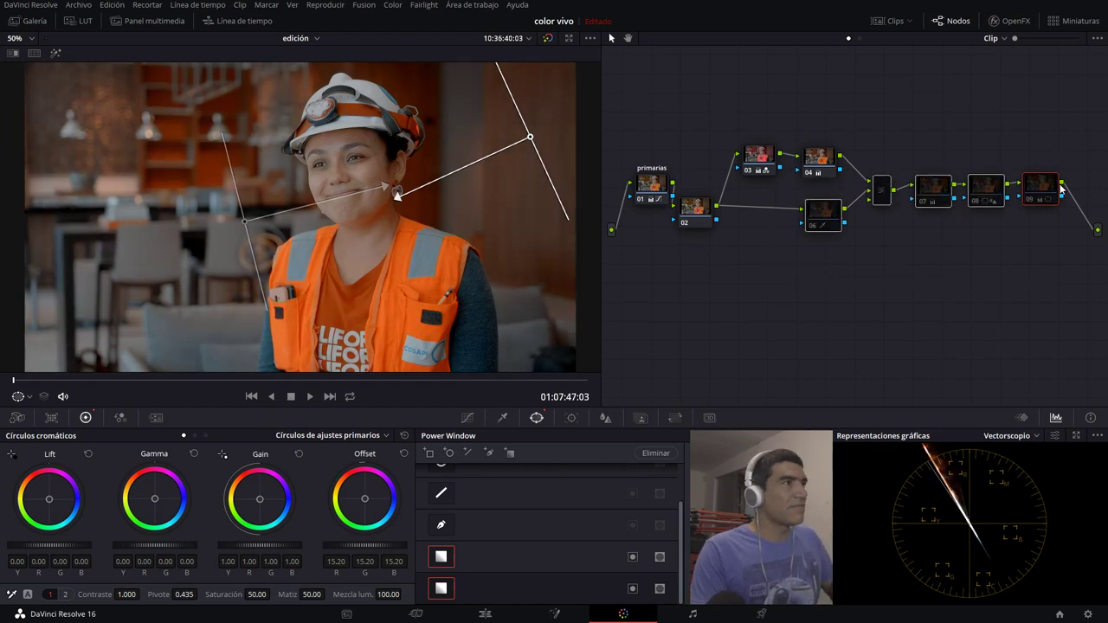
key("ctrl+d")
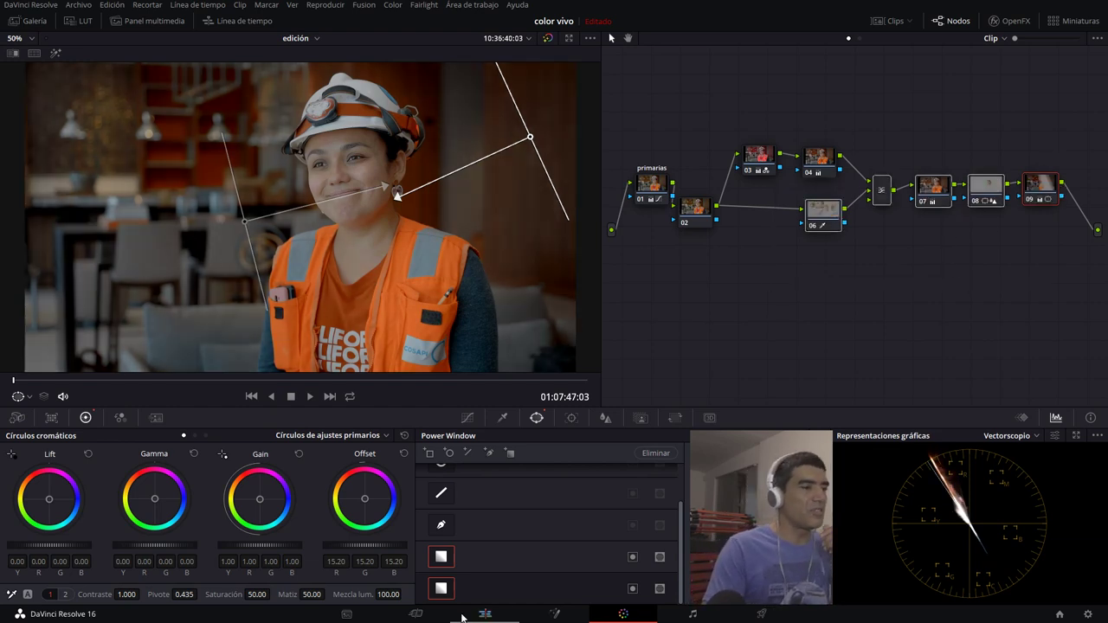
left_click(416, 614)
left_click(485, 614)
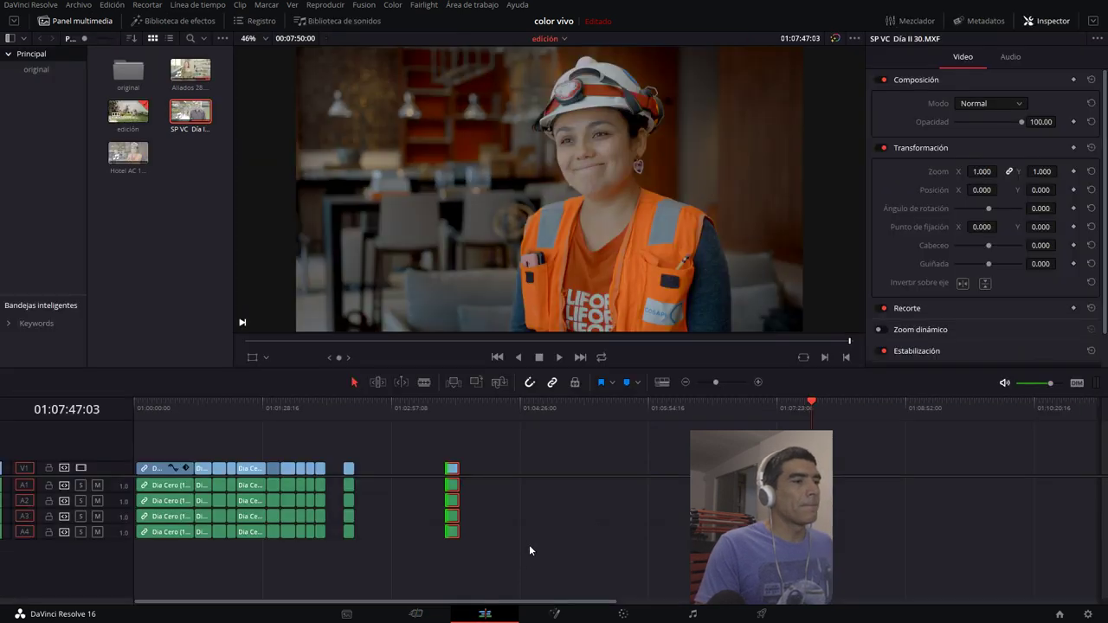
scroll(529, 545, "down", 2)
left_click_drag(222, 413, 415, 431)
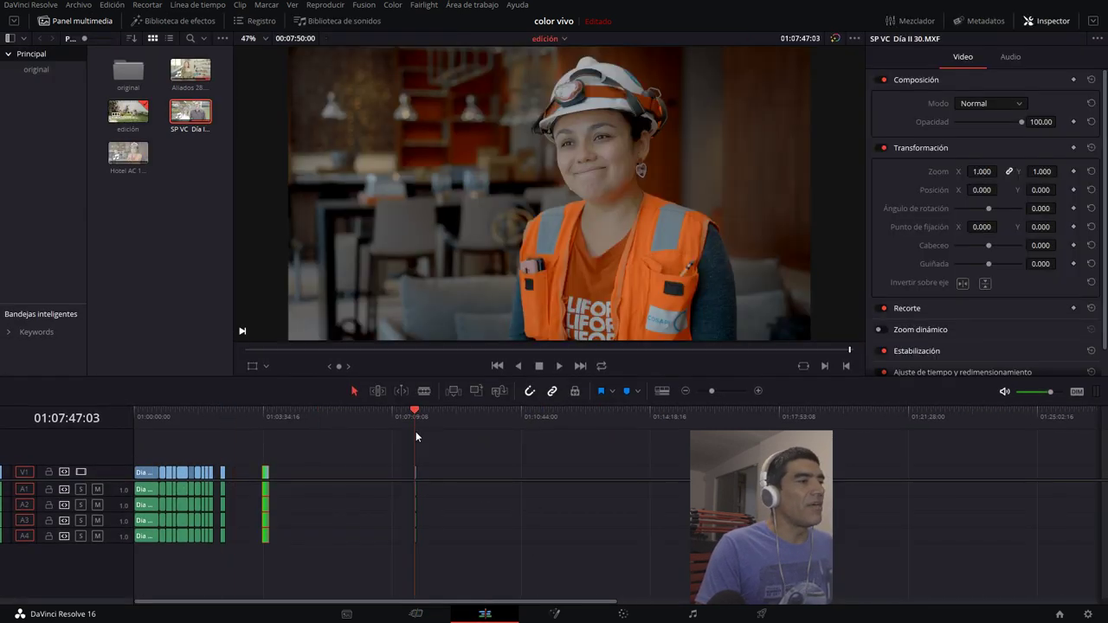
left_click(623, 613)
Step: Grab a still of the graded orange-vest clip into the gallery
right_click(745, 124)
right_click(311, 112)
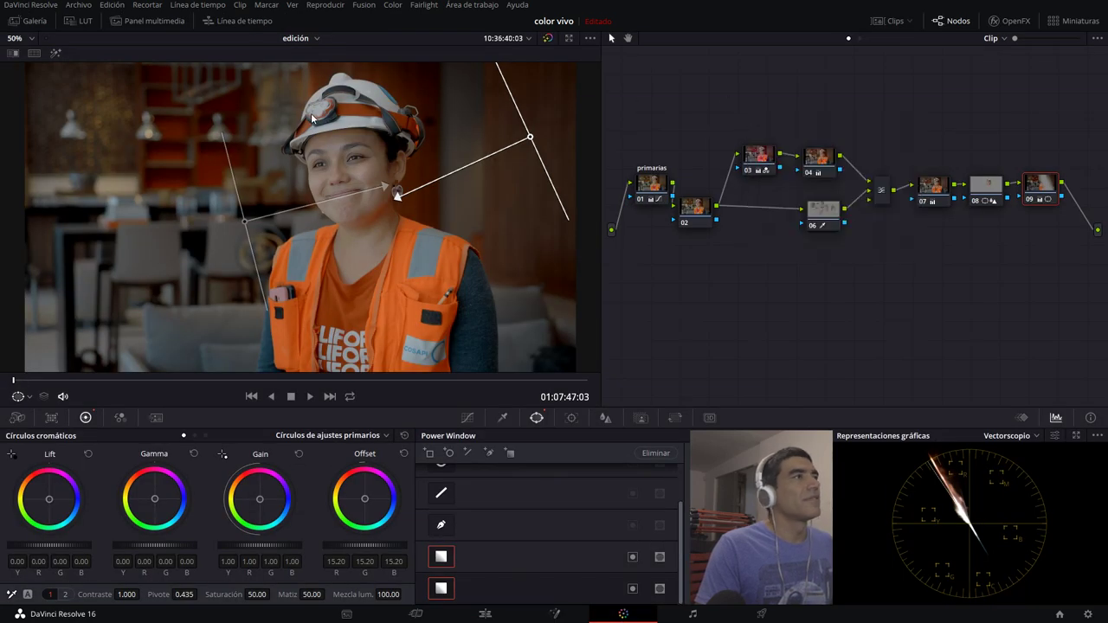
right_click(311, 113)
left_click(343, 126)
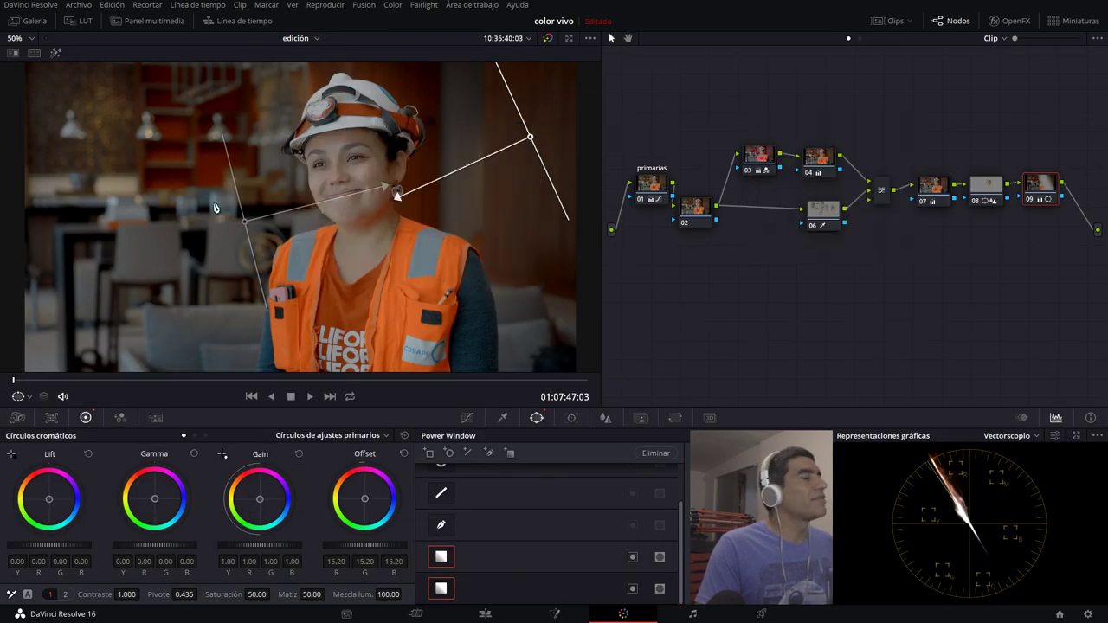
Step: Export the orange-vest still 1.13.1 as a DPX file named 2 Strip 01 in the Beneficencia folder
left_click(77, 21)
left_click(44, 23)
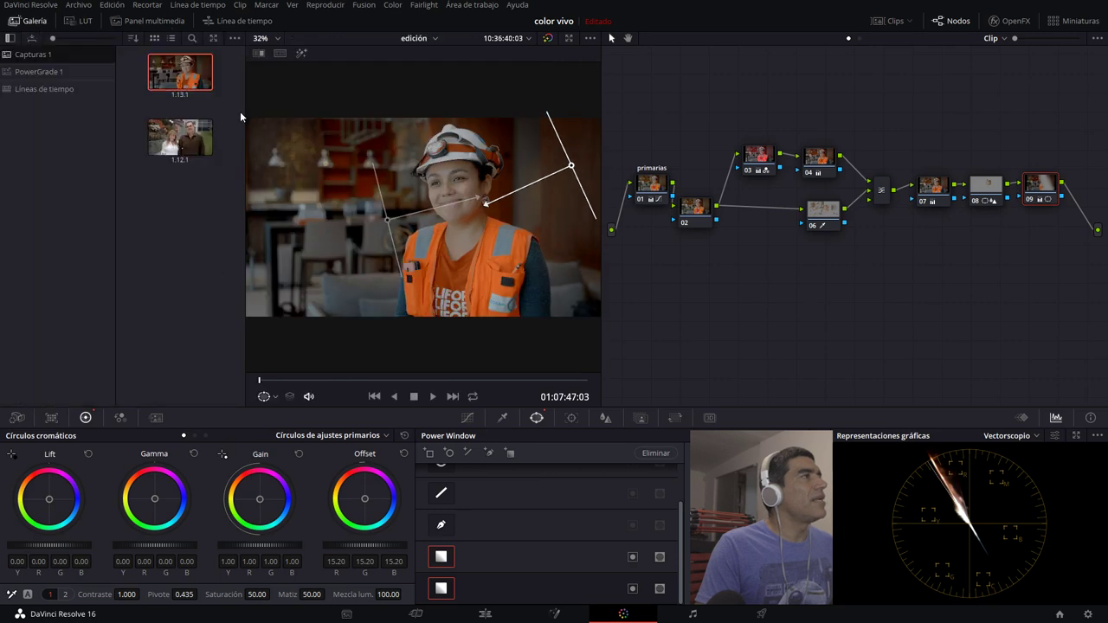
right_click(187, 76)
left_click(257, 204)
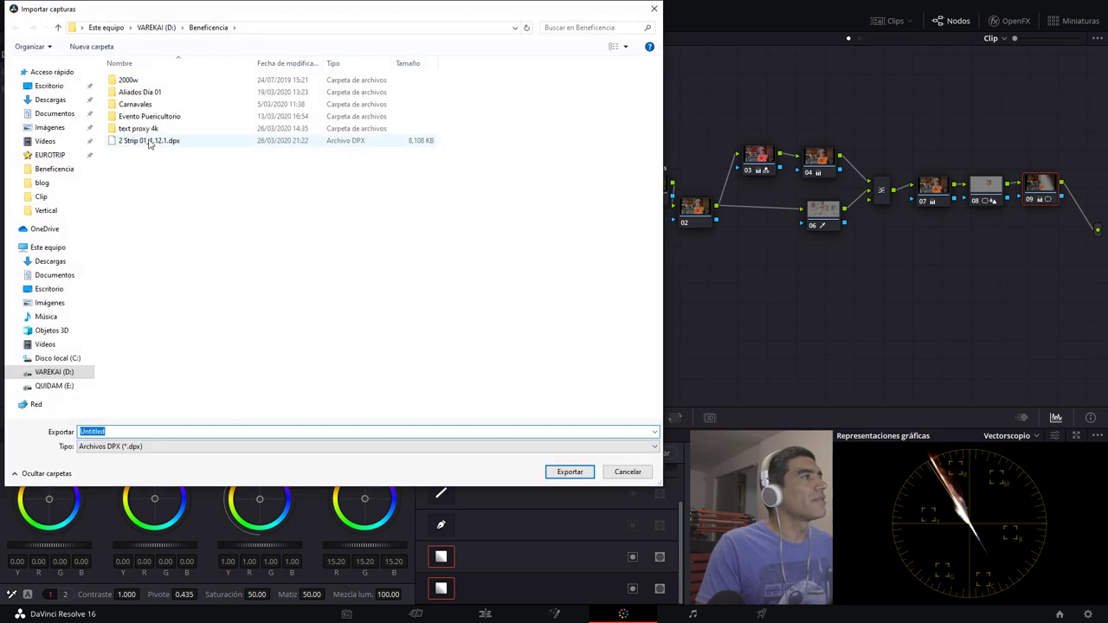
left_click(149, 140)
left_click(143, 432)
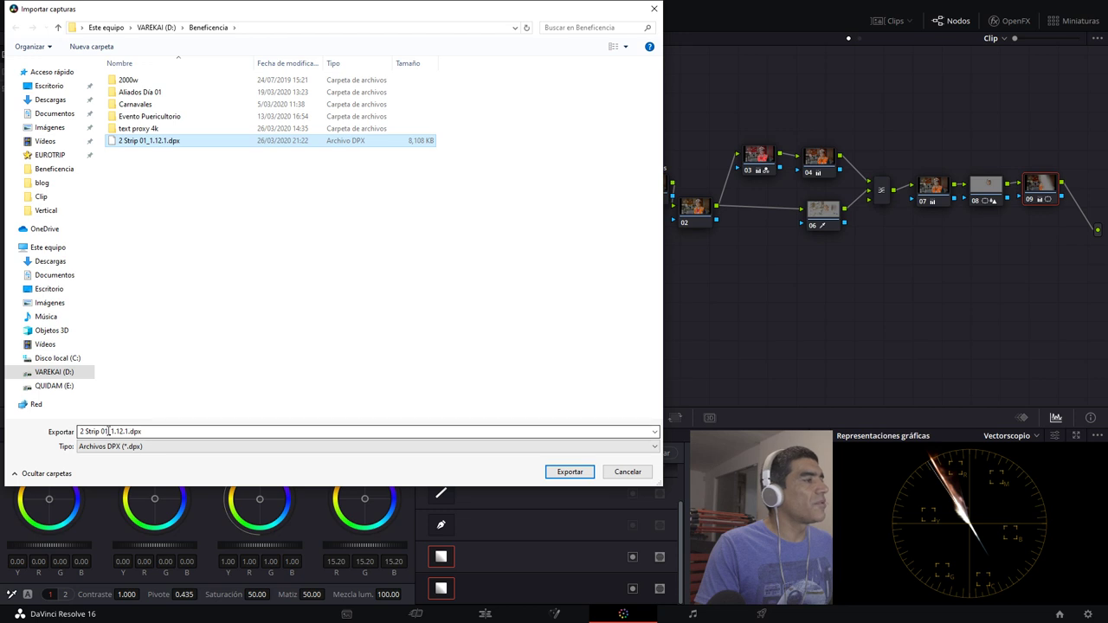
key("ctrl+a")
key("BackSpace")
left_click(108, 142)
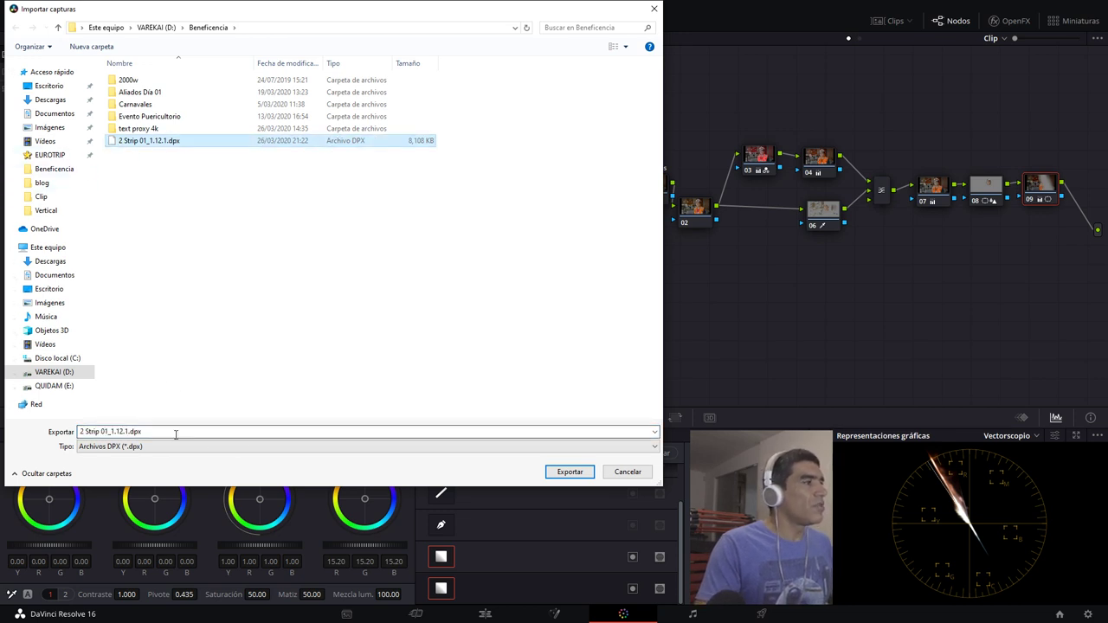
left_click(127, 432)
left_click_drag(110, 432, 169, 435)
type("3")
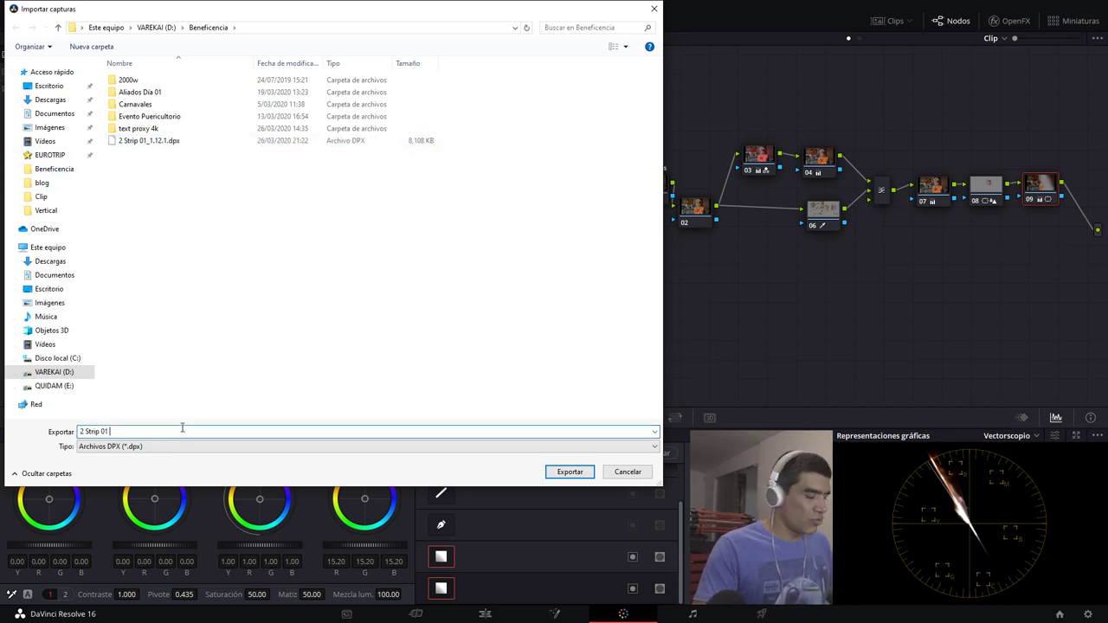
key("Return")
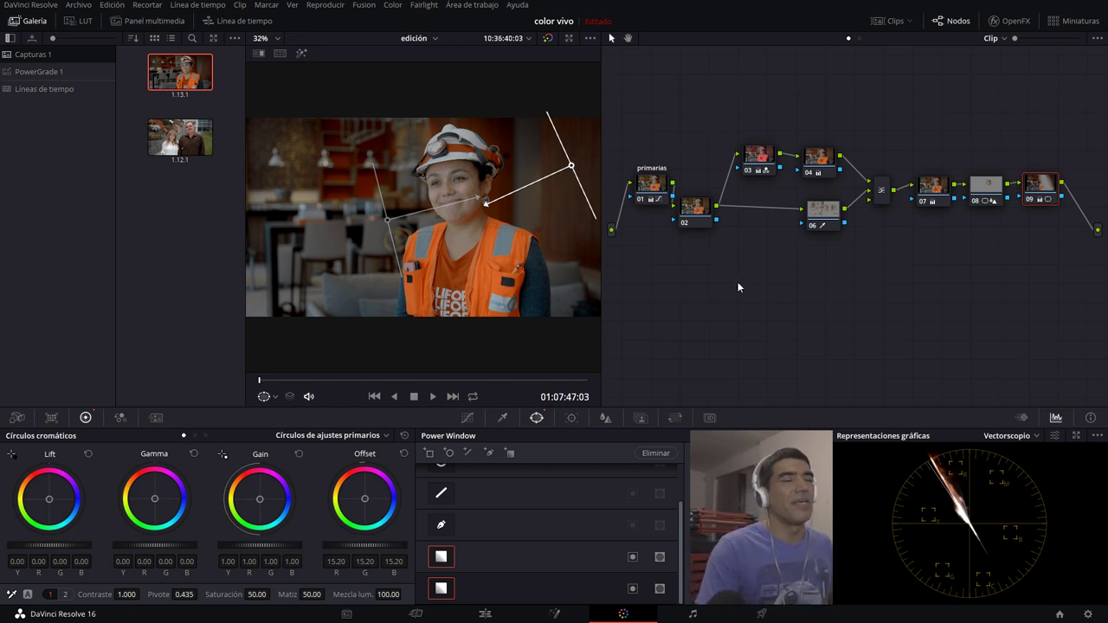
Step: Move the playhead to the Aliados 28.MXF clip of the seated woman and open it for grading
left_click(415, 614)
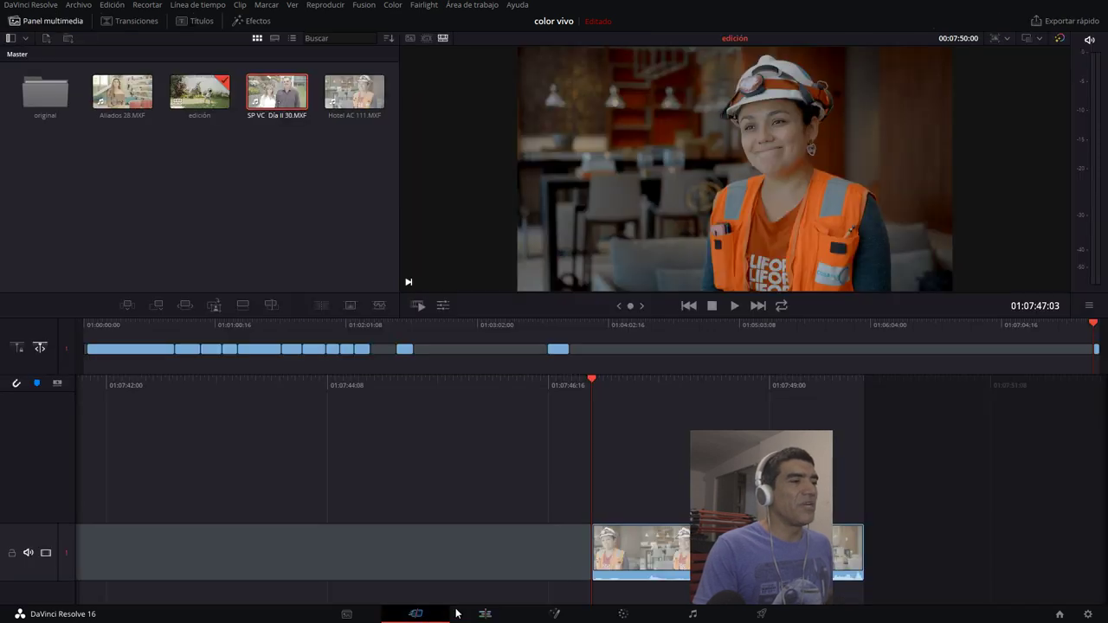
left_click(485, 614)
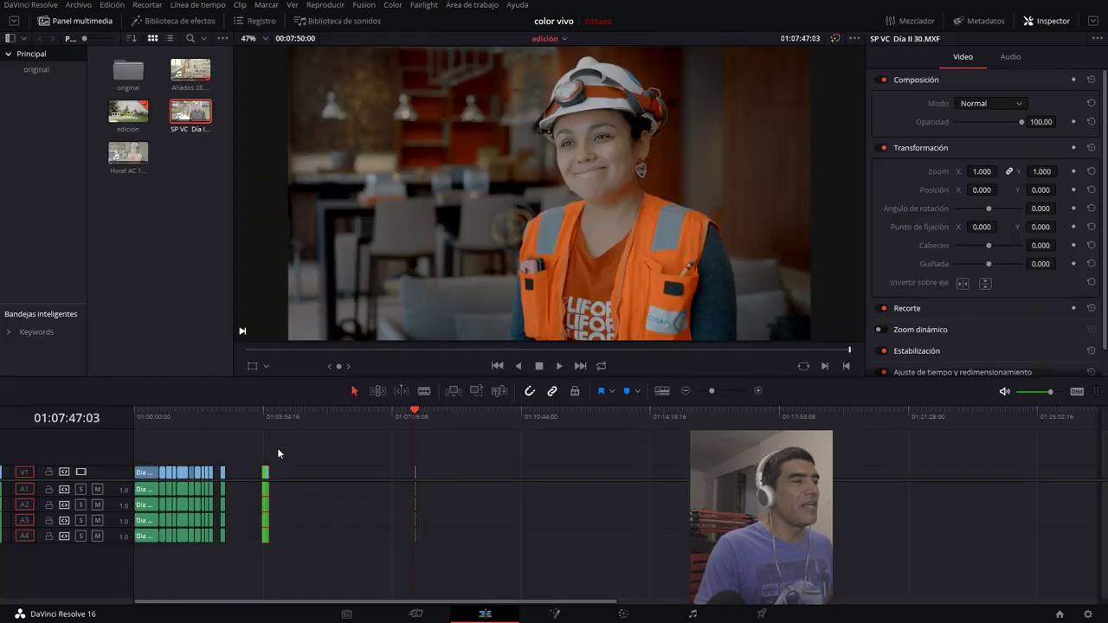
left_click(263, 415)
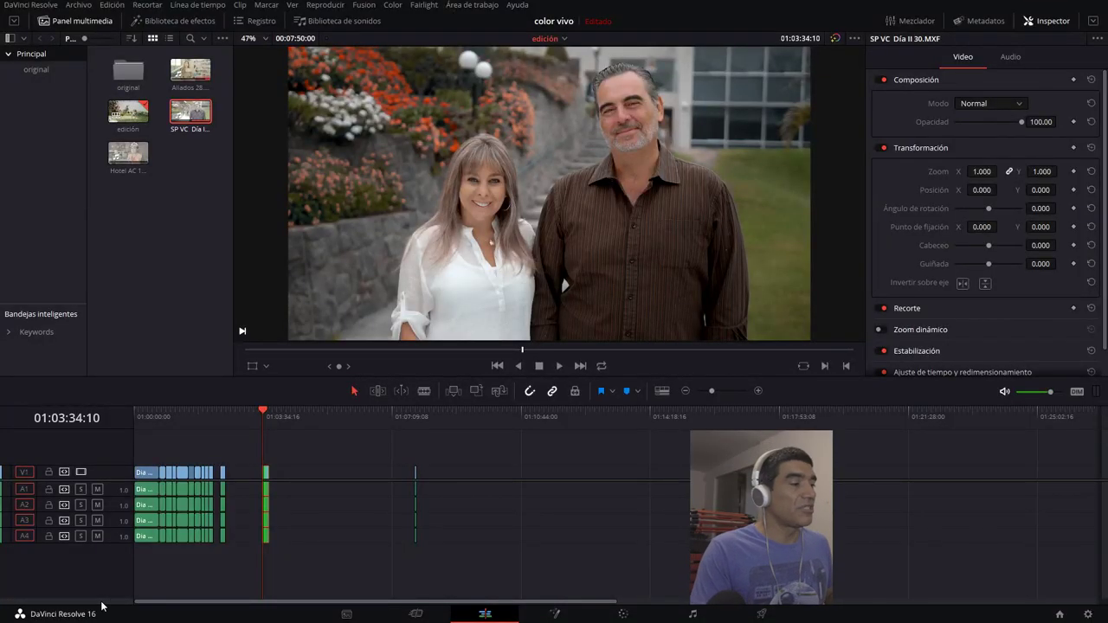
left_click_drag(225, 417, 220, 417)
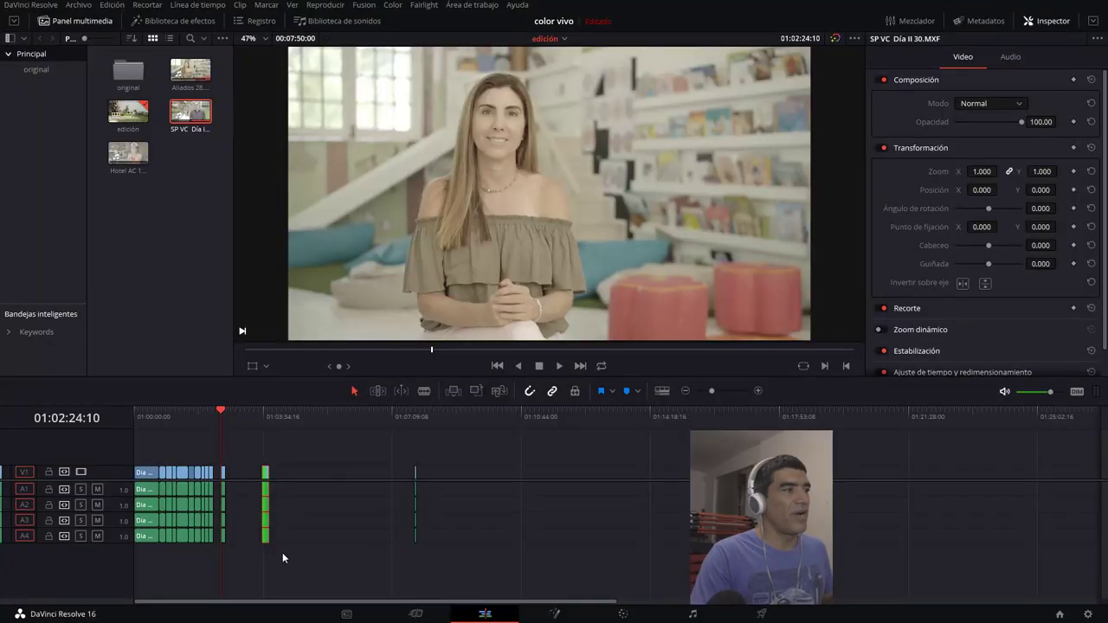
scroll(282, 557, "up", 5)
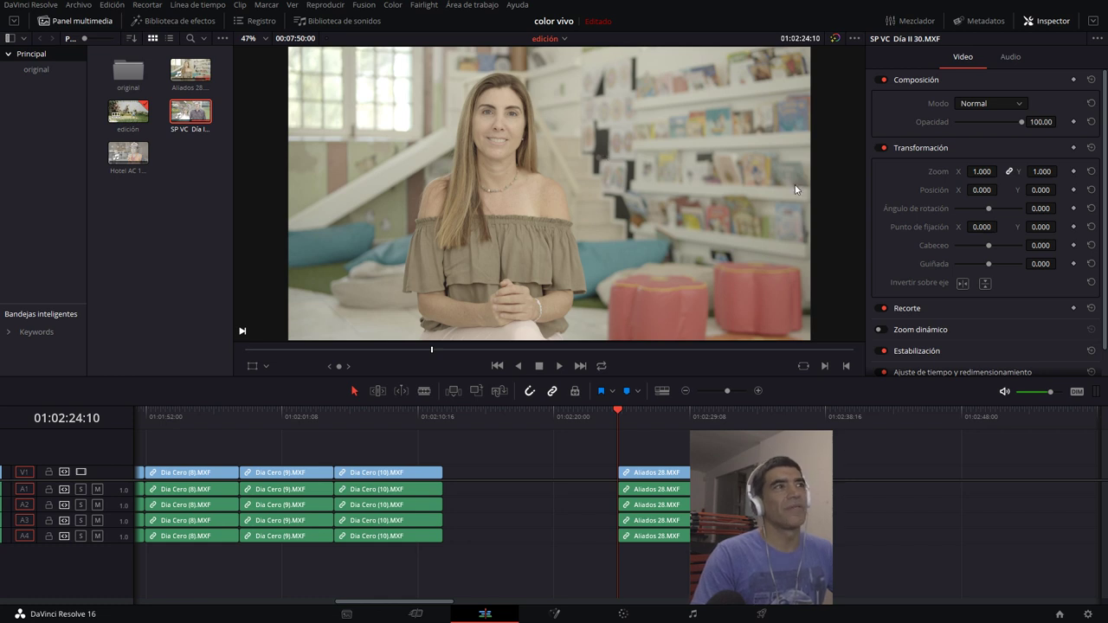
left_click(623, 613)
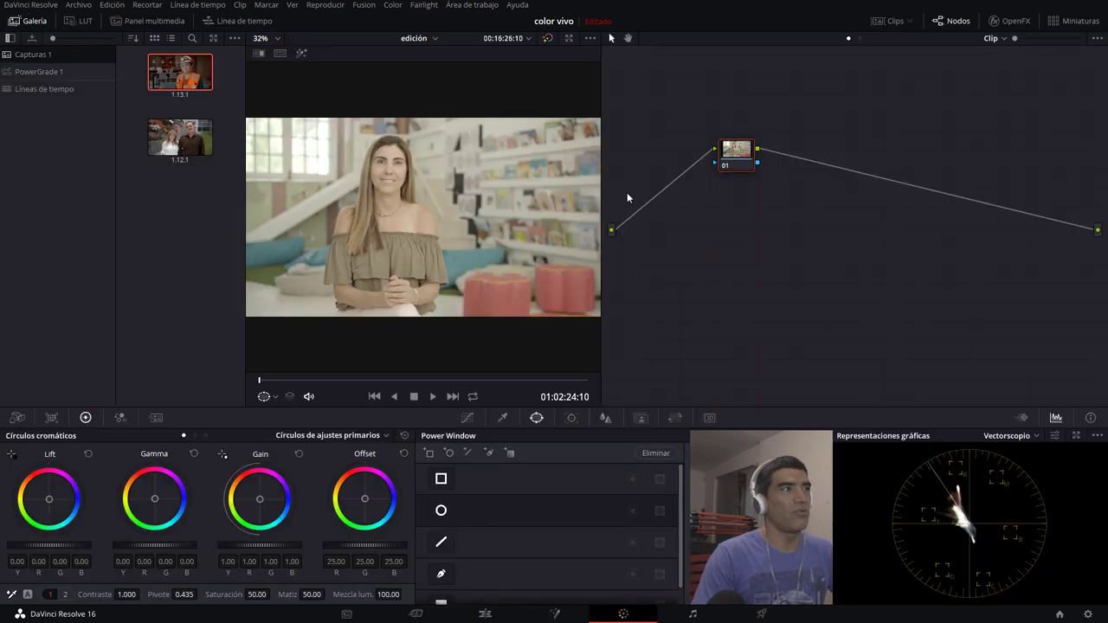
Step: Hide the gallery and LUT browsers to enlarge the viewer, and set the scope to the RGB parade (Gráfica RGB)
left_click(69, 21)
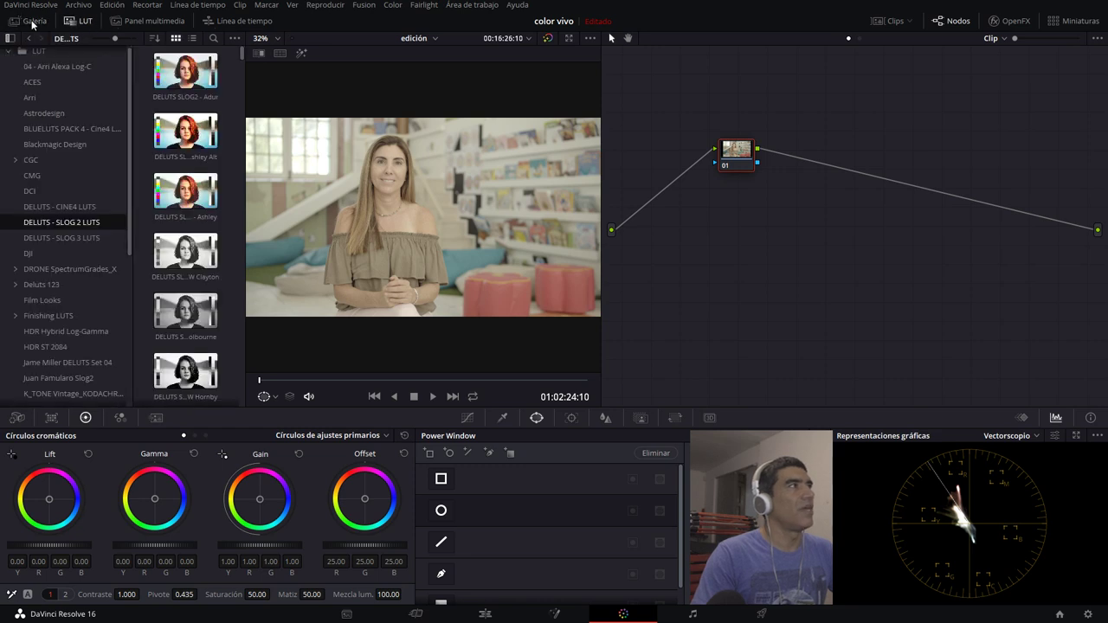
left_click(61, 21)
left_click(63, 21)
left_click(71, 21)
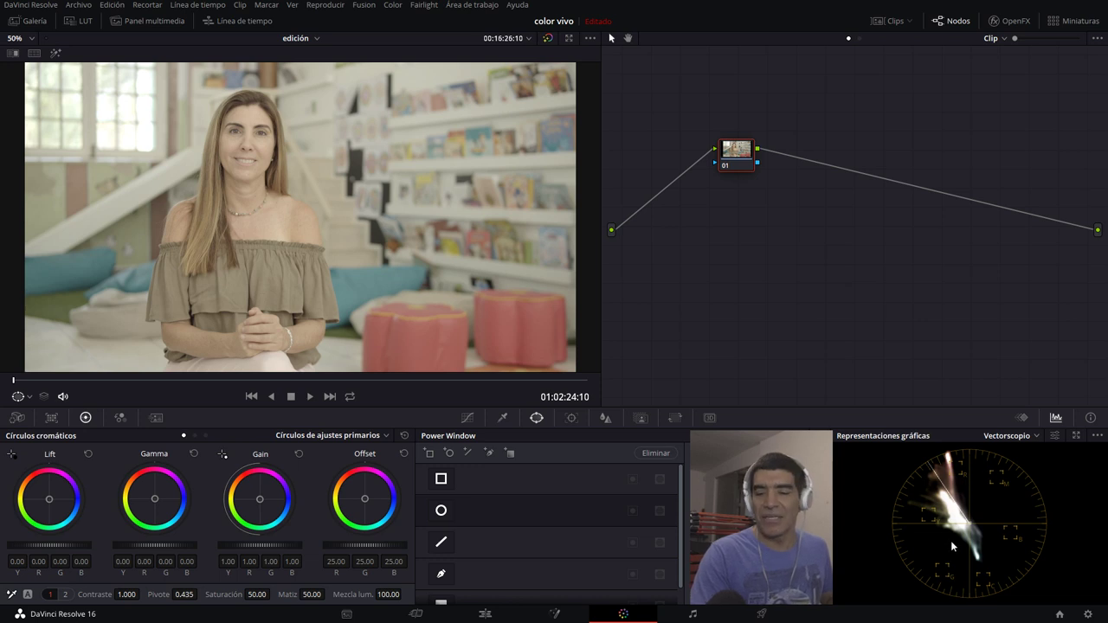
left_click(1032, 439)
left_click(1022, 455)
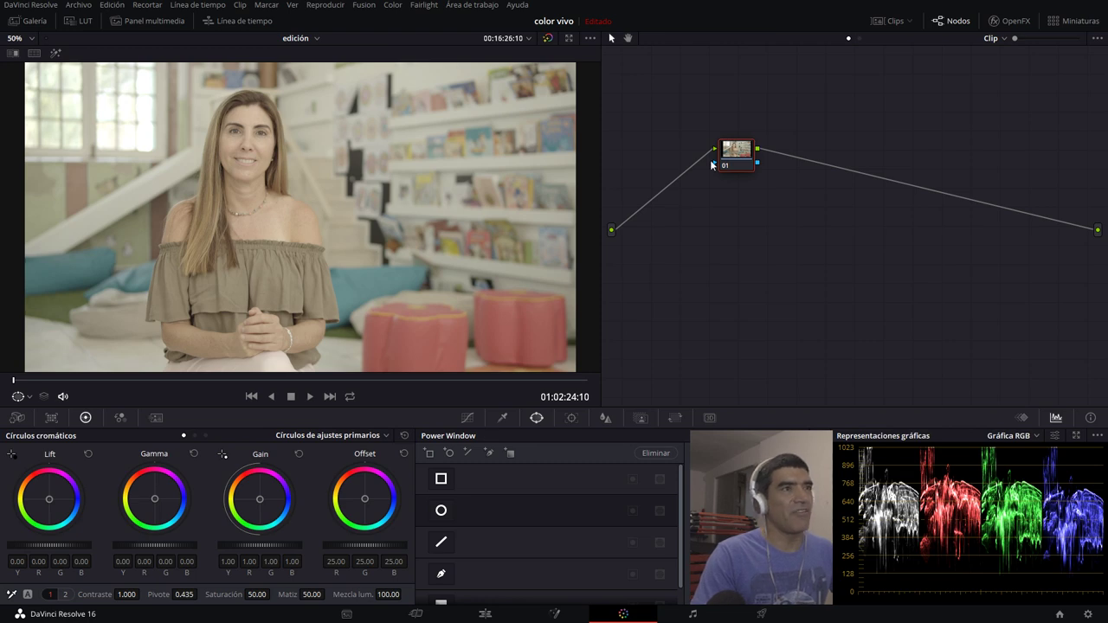
Step: Lower node 01's offset to 4.15 and shape its custom curve with a shadow point and a slightly raised highlight point
left_click_drag(729, 158, 734, 165)
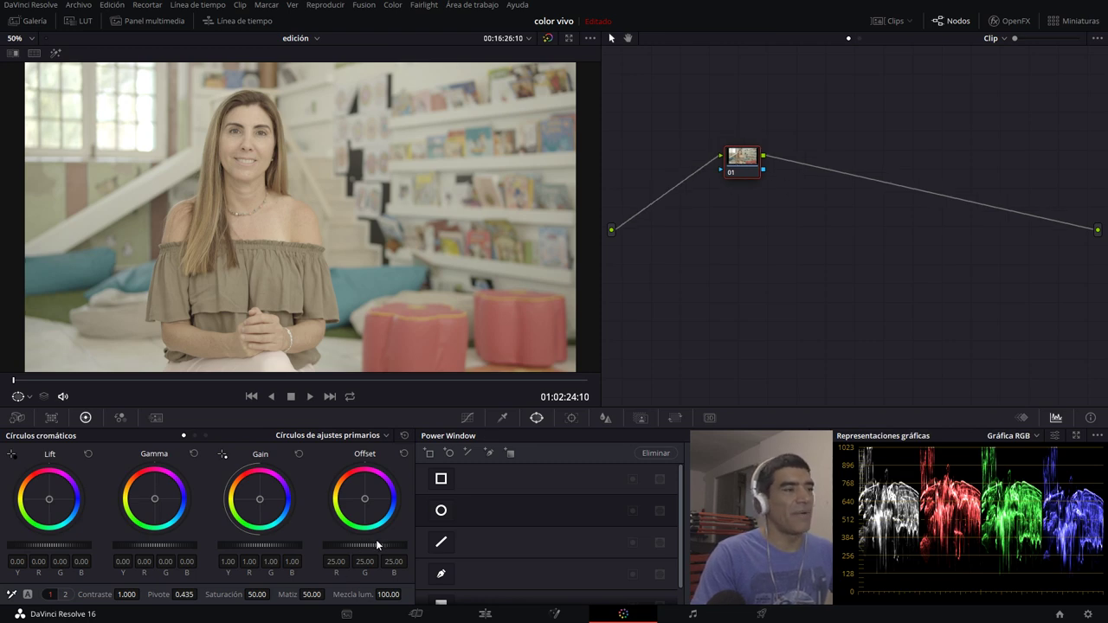
left_click_drag(364, 545, 325, 545)
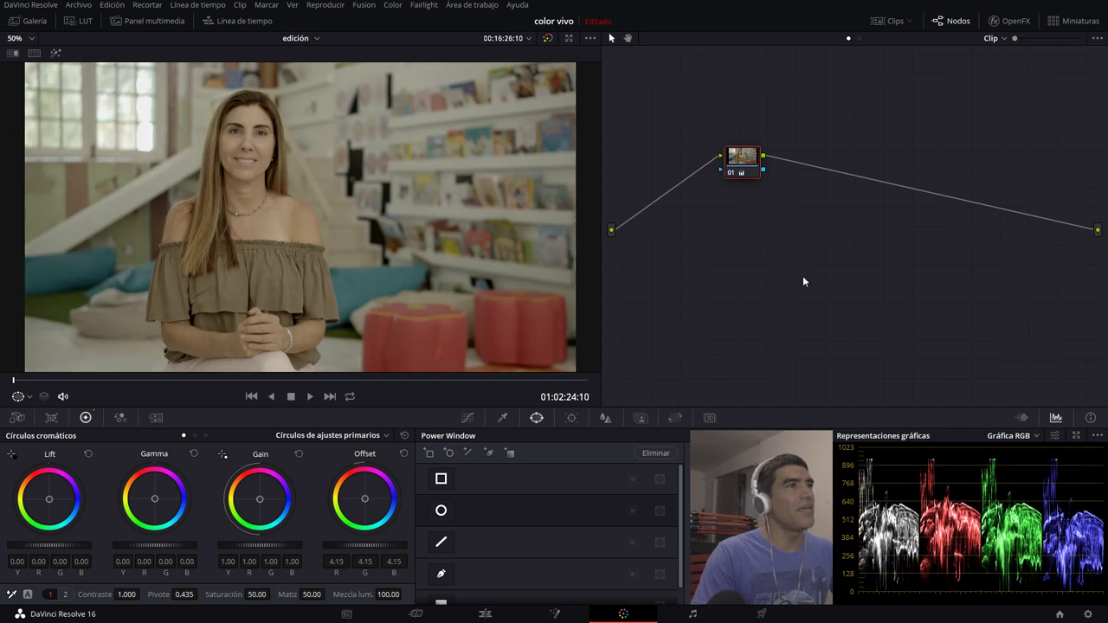
left_click(466, 418)
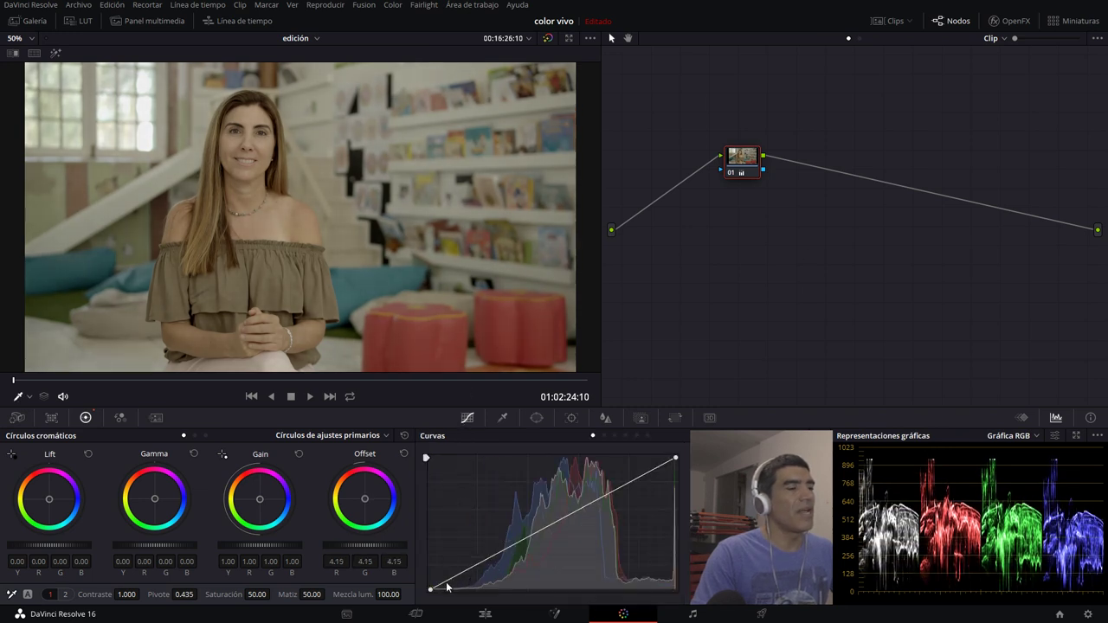
left_click(497, 554)
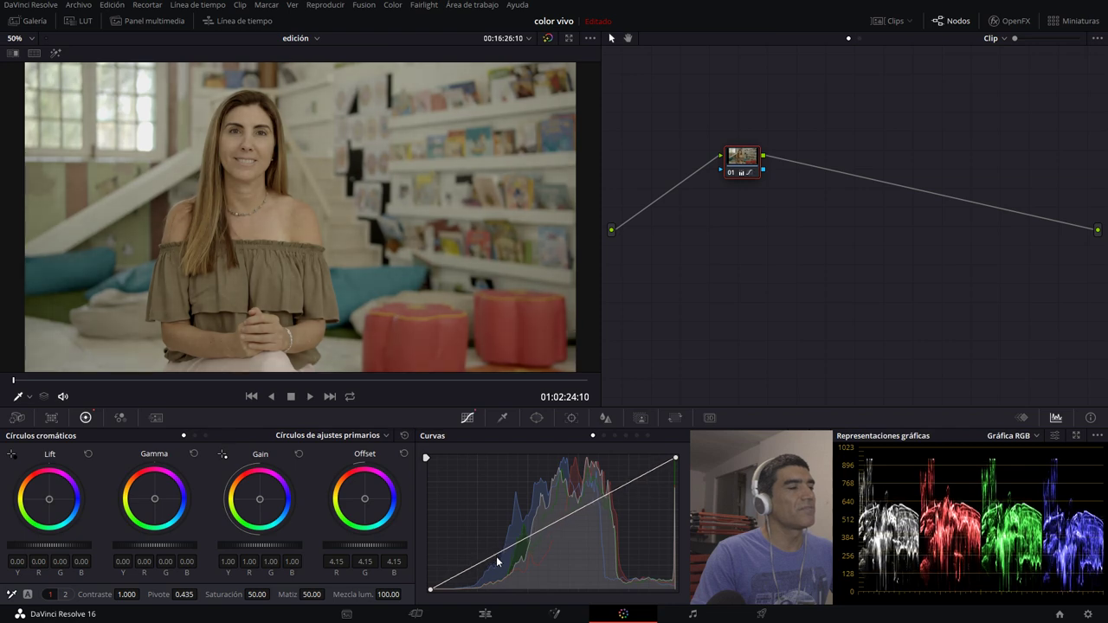
mouse_move(431, 589)
left_mouse_down()
mouse_move(462, 591)
mouse_move(430, 589)
left_mouse_up()
left_click_drag(499, 555, 500, 560)
left_click(599, 500)
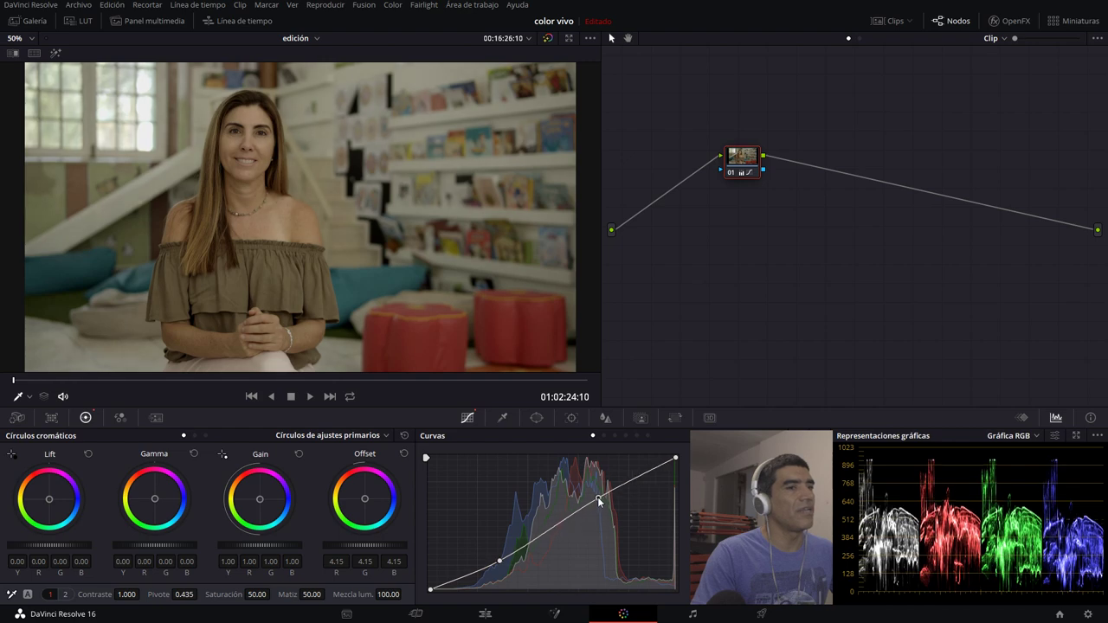
left_click_drag(599, 500, 595, 495)
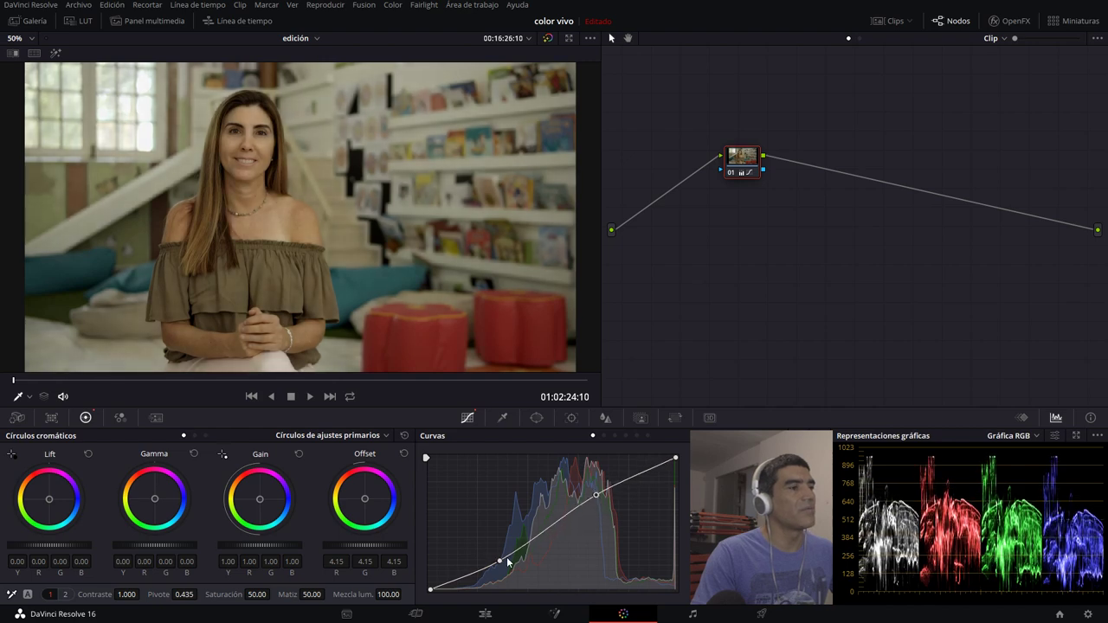
left_click_drag(502, 562, 498, 550)
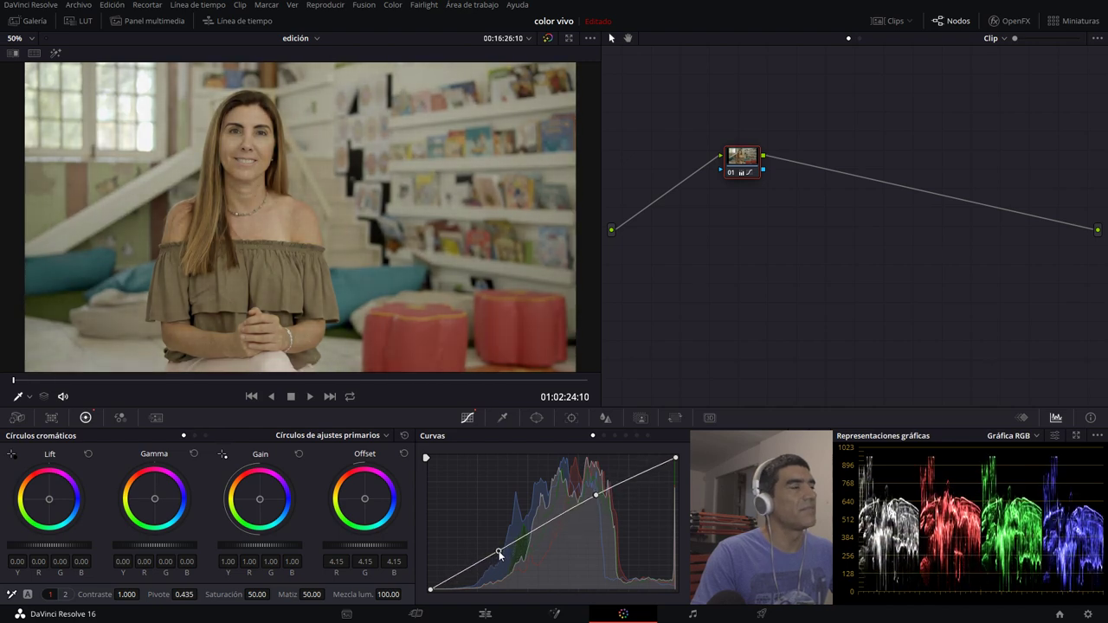
Step: Set node 01's primaries to offset 8.70, temperature -370 and saturation 76.00
left_click_drag(402, 545, 450, 545)
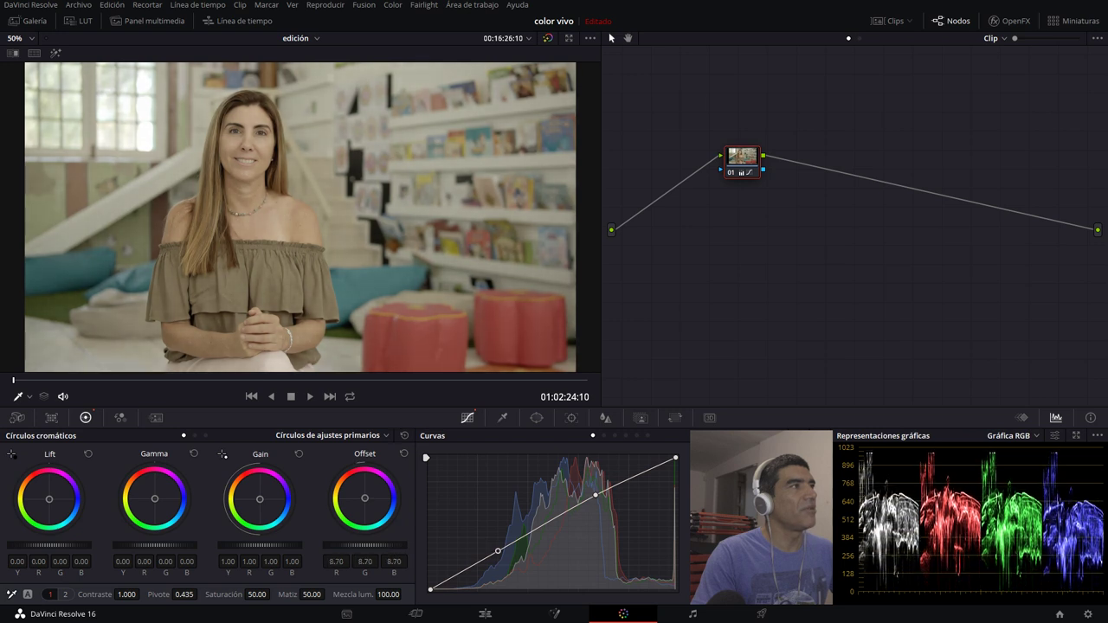
left_click(65, 594)
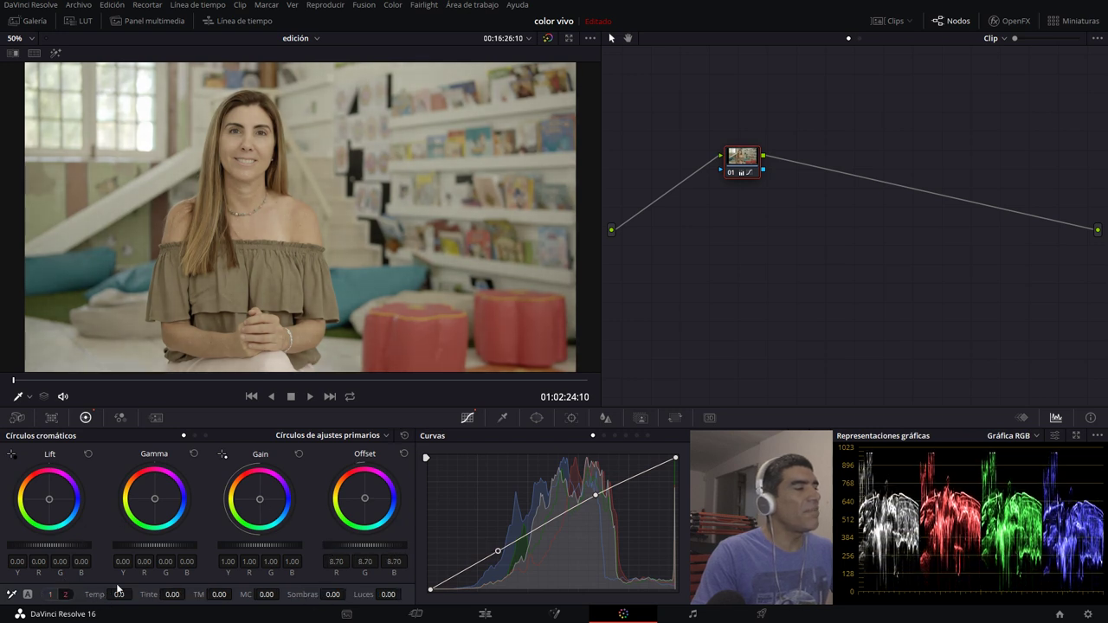
left_click_drag(119, 598, 292, 590)
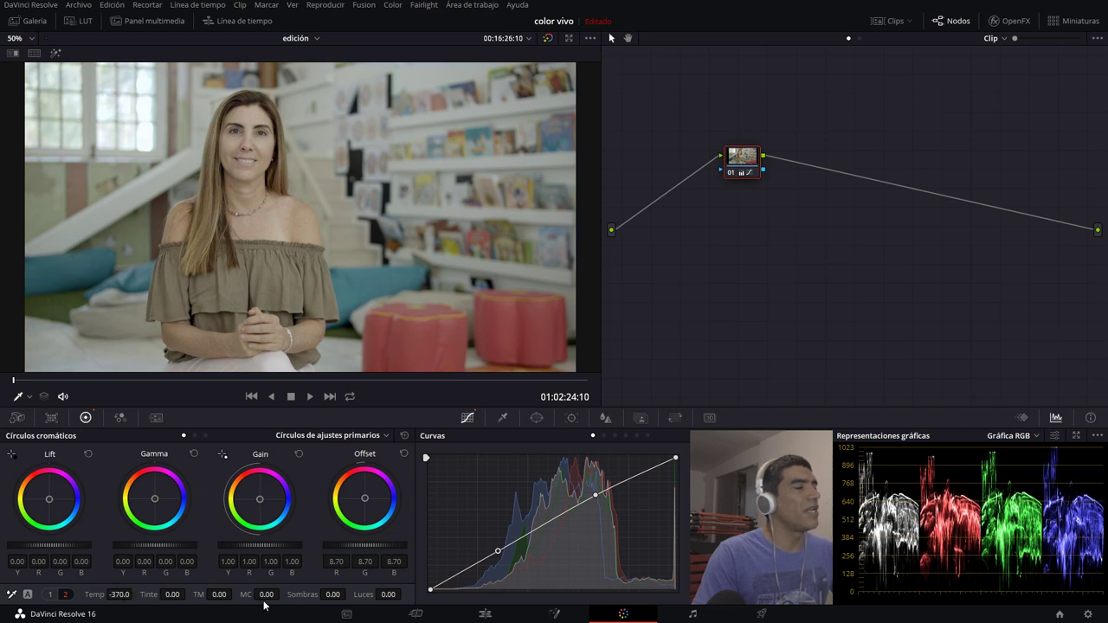
left_click(50, 594)
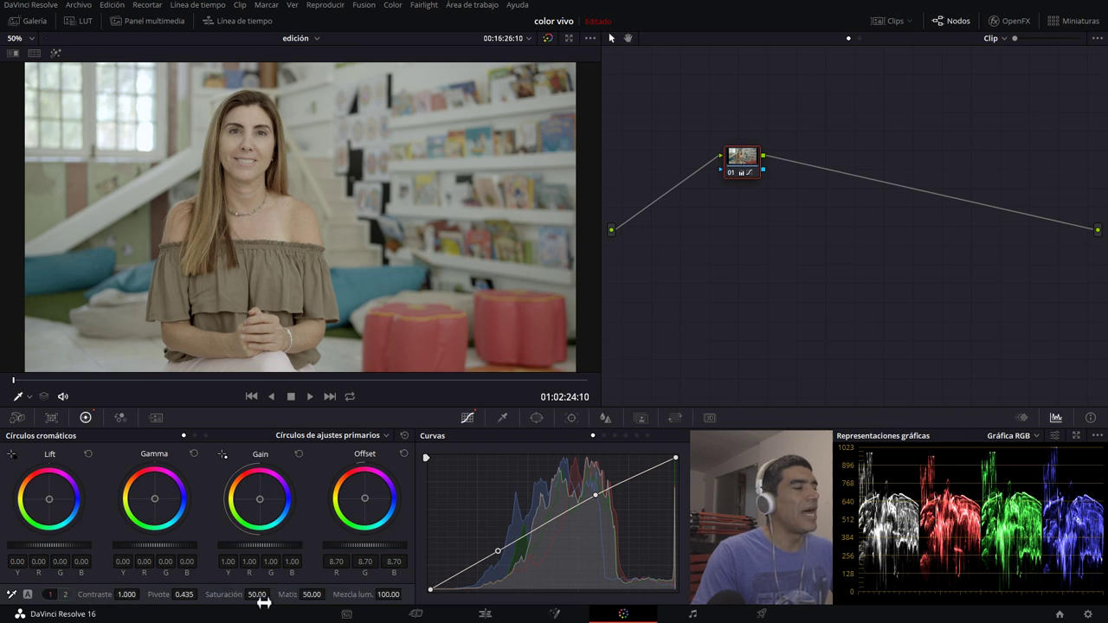
left_click_drag(263, 597, 273, 594)
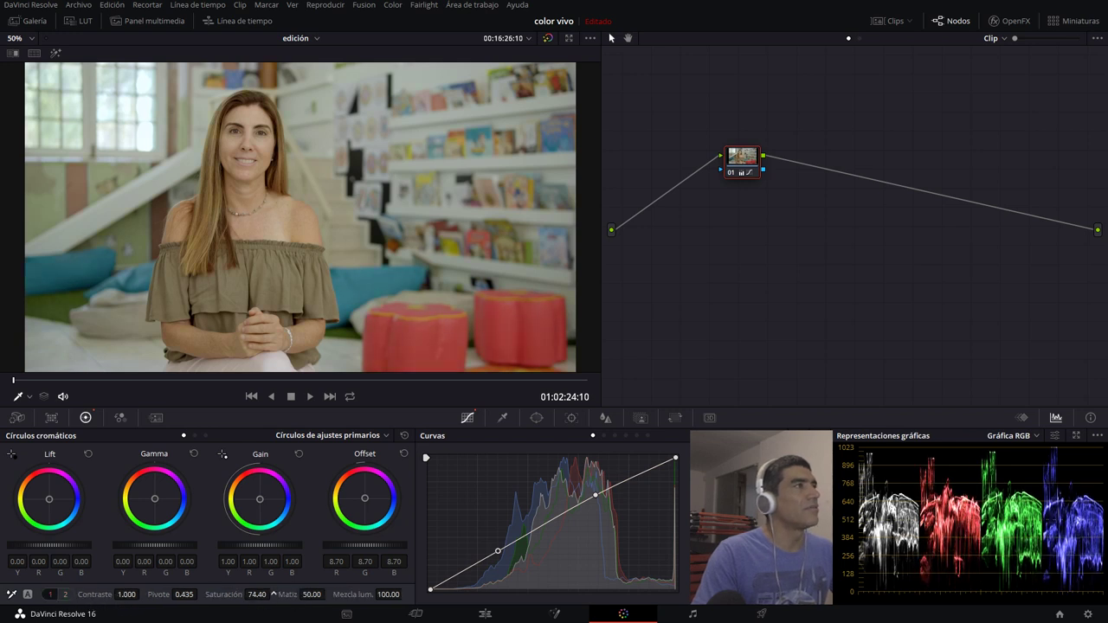
Step: Lower node 01's offset to -3.60 and pull the custom curve's shadow point slightly down
left_click_drag(364, 564, 342, 563)
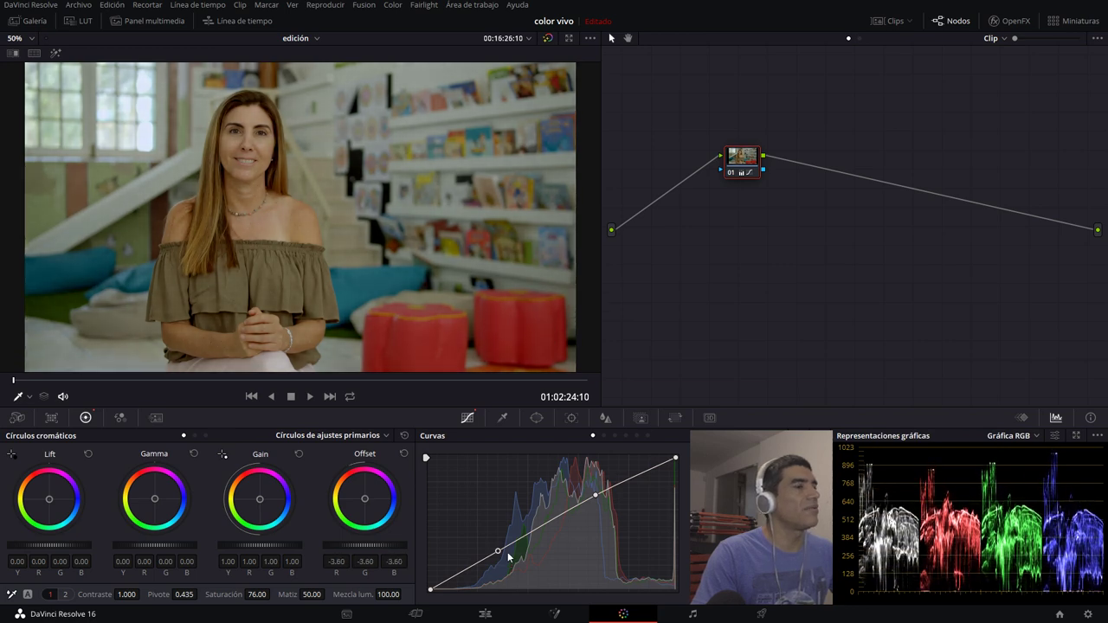
mouse_move(498, 550)
left_mouse_down()
mouse_move(487, 554)
mouse_move(500, 555)
left_mouse_up()
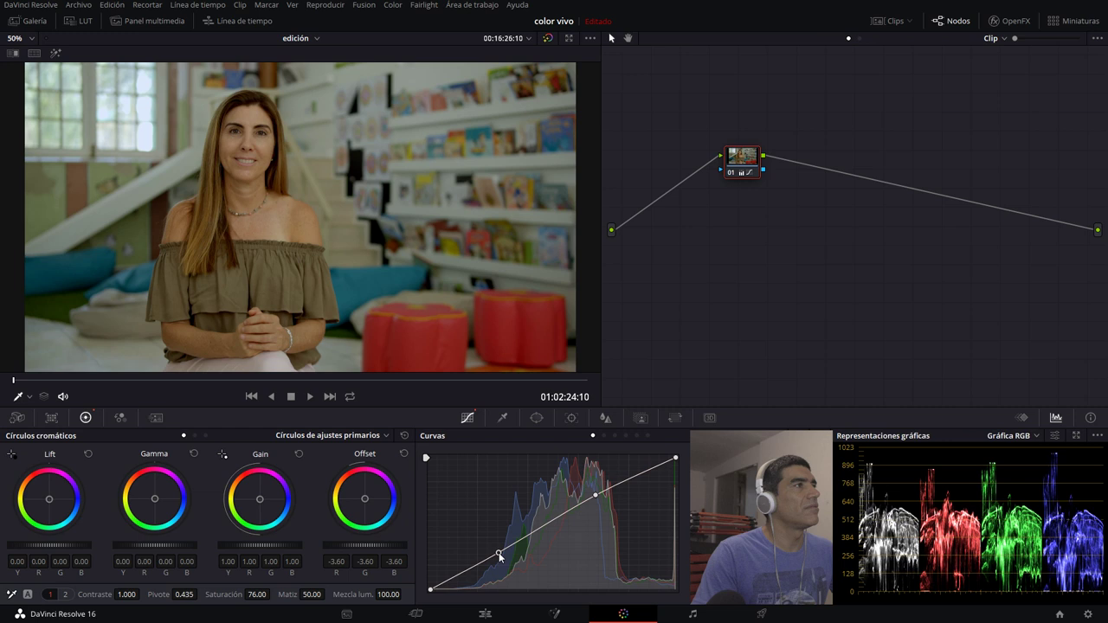
Step: Cool node 01's temperature to -600 and raise its saturation to 76.60
left_click(65, 594)
left_click_drag(124, 603, 102, 603)
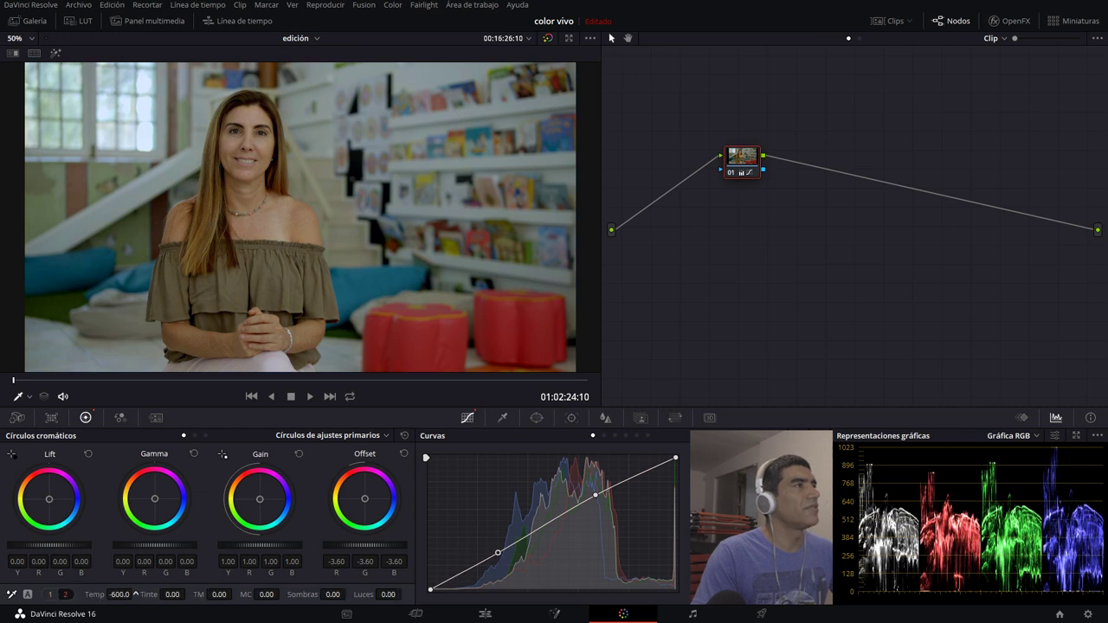
left_click(50, 594)
left_click_drag(261, 605, 273, 594)
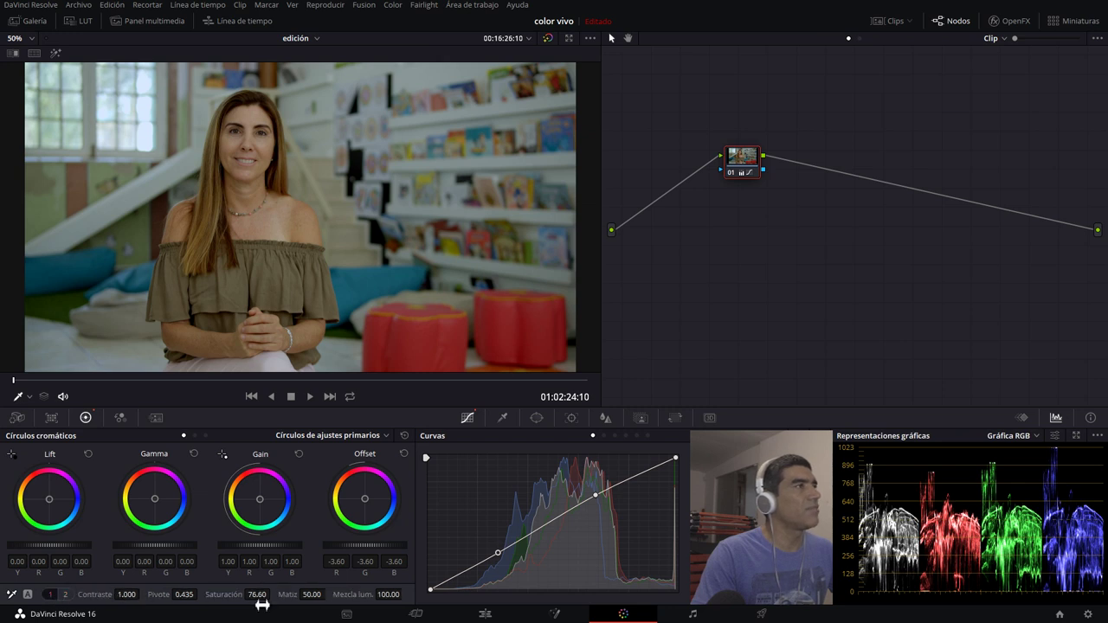
Step: Set node 01's temperature to -570 and preview the woman's clip in full screen
left_click(64, 594)
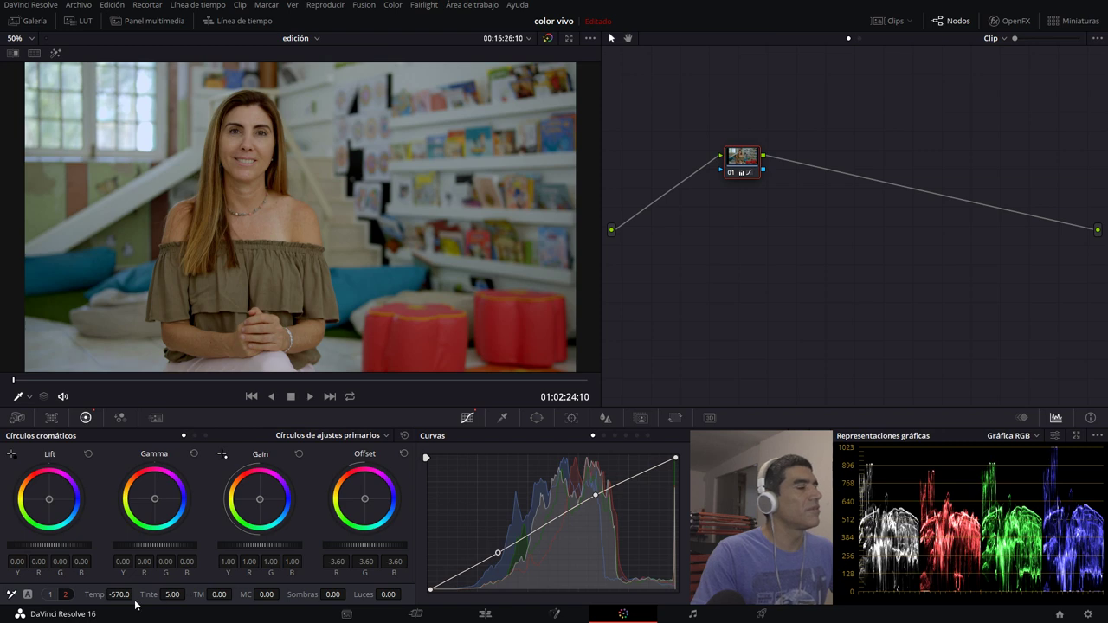
left_click_drag(121, 594, 135, 594)
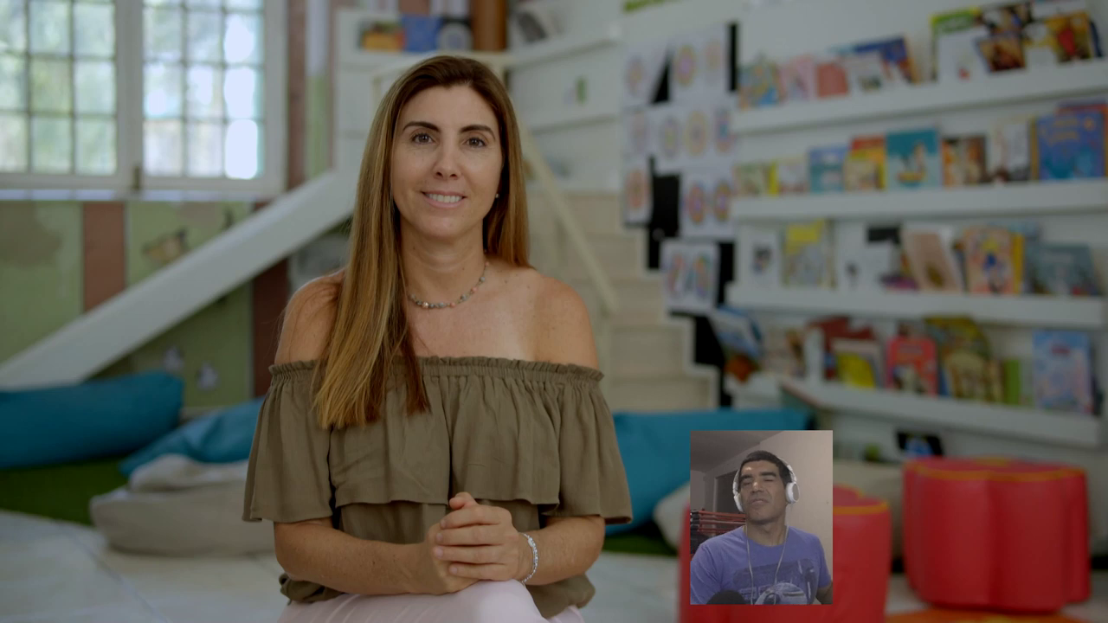
mouse_move(271, 509)
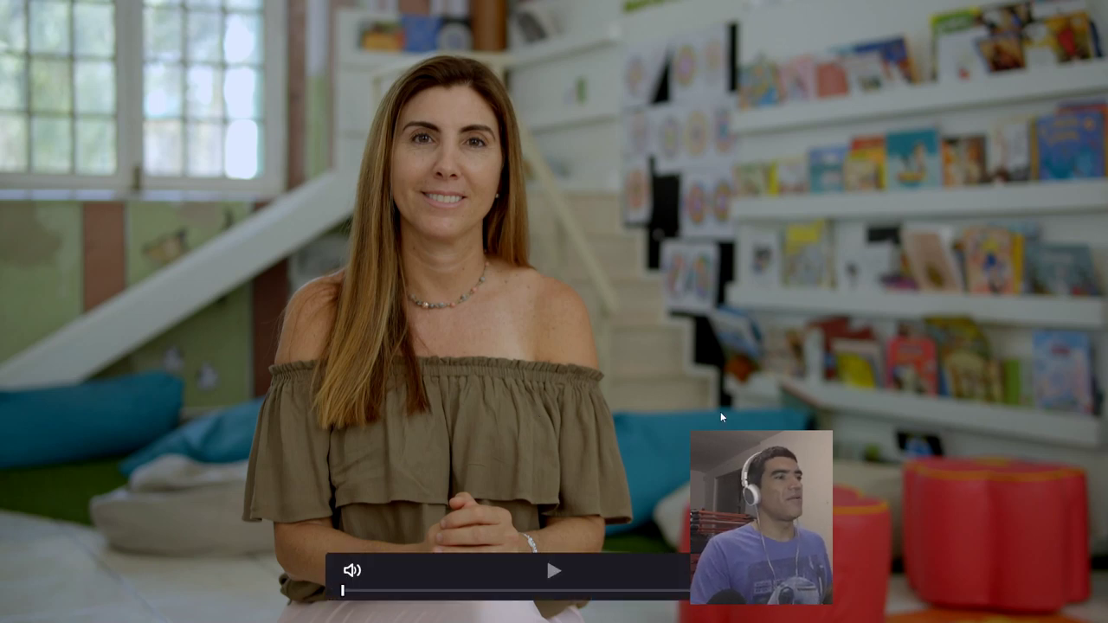
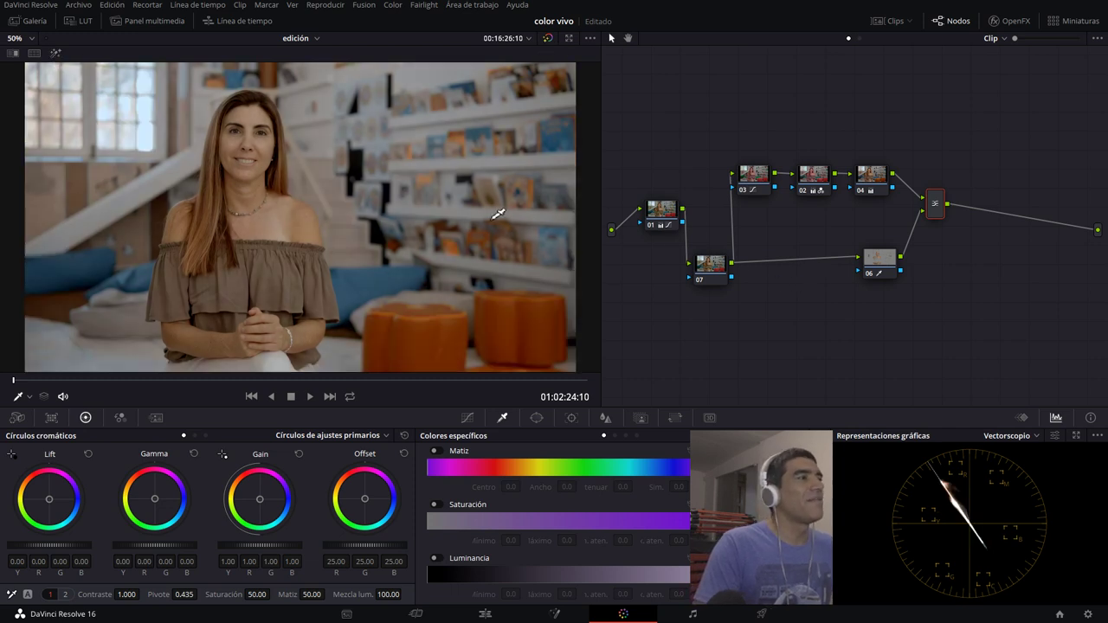
Step: Compare the image with node 06 off and on, and move the parallel mixer further from node 04, keeping them connected
key("ctrl+d")
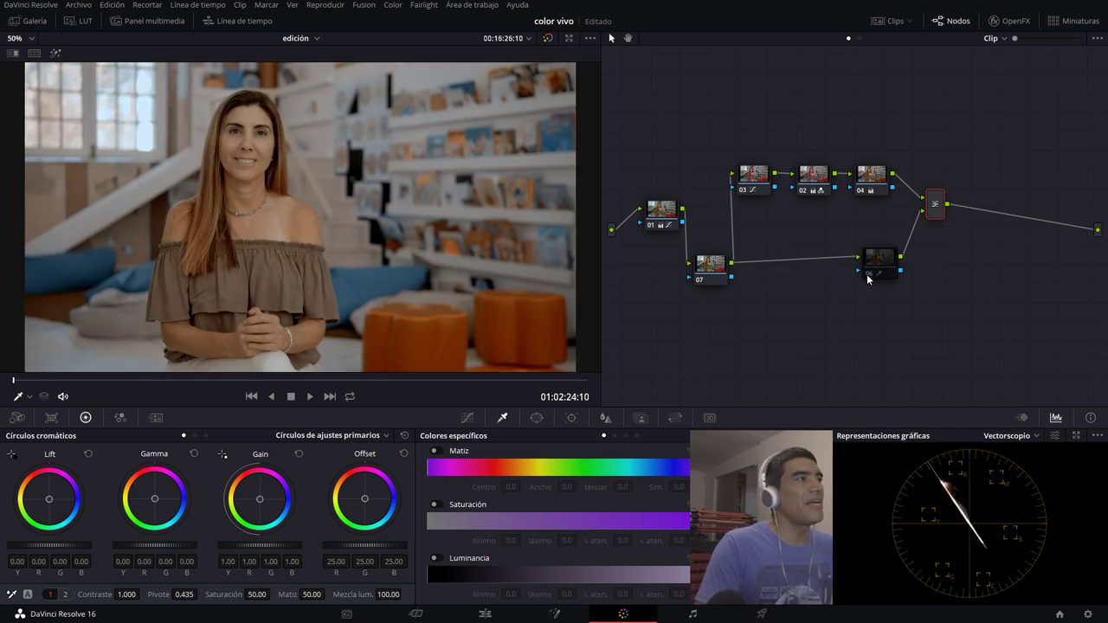
key("ctrl+d")
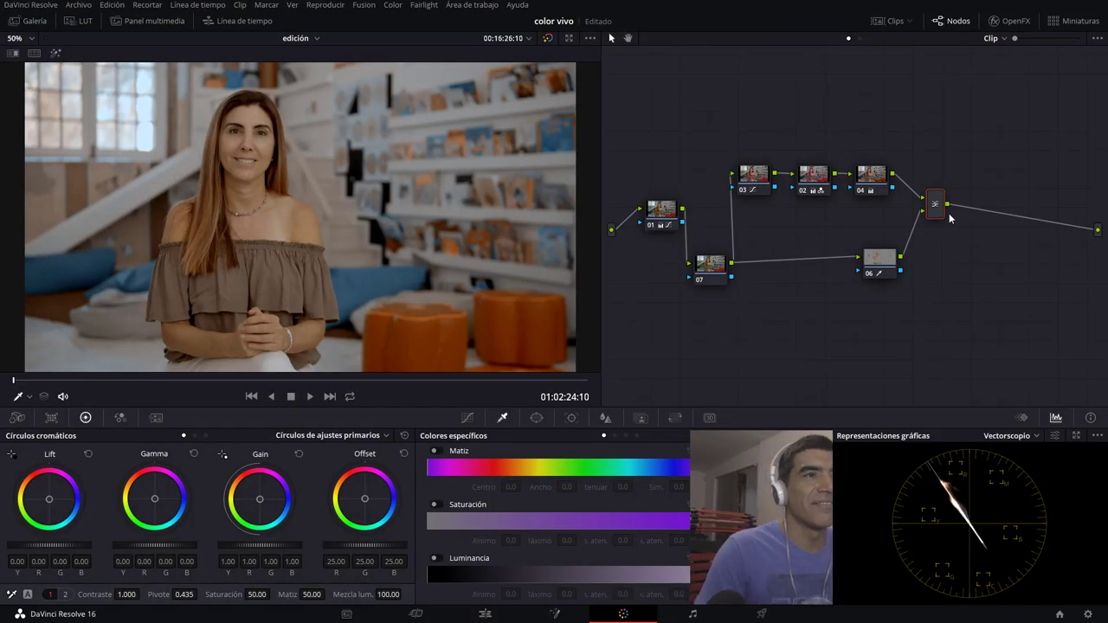
left_click_drag(925, 198, 967, 206)
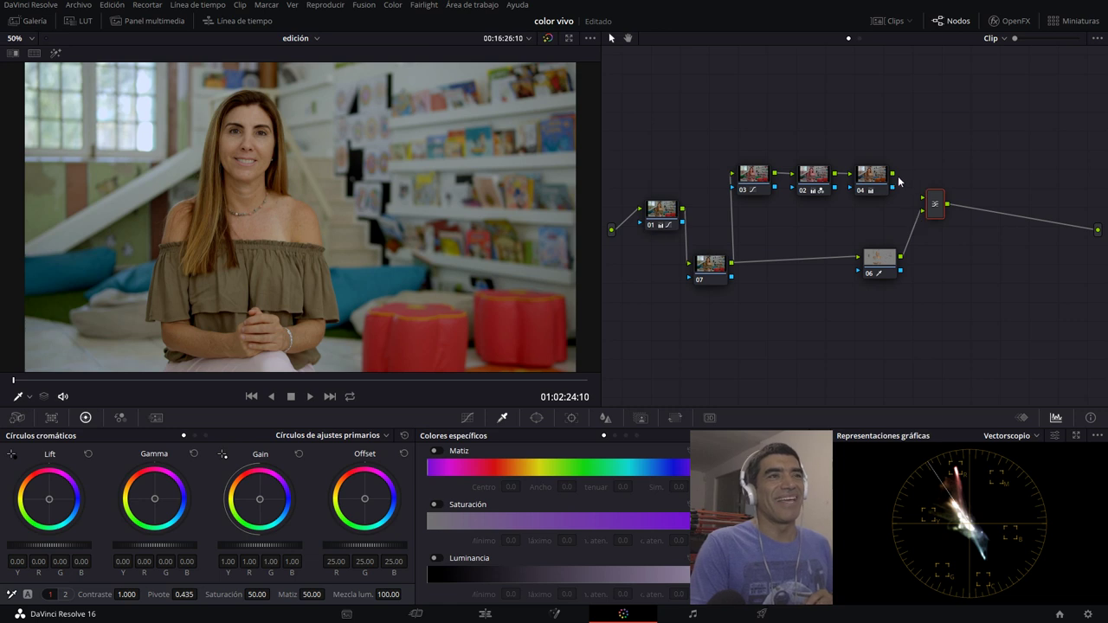
left_click_drag(892, 174, 960, 228)
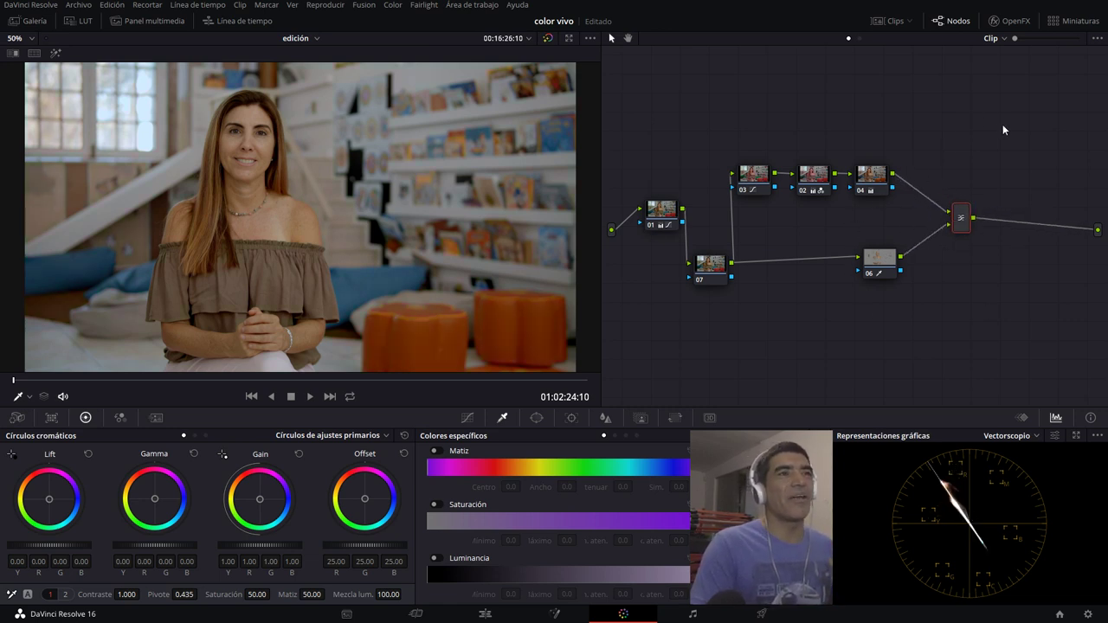
Step: Compare the image before and after the two-strip look by disabling and re-enabling nodes 07, 03, 02, 04, 06 and the mixer
left_click_drag(944, 139, 710, 308)
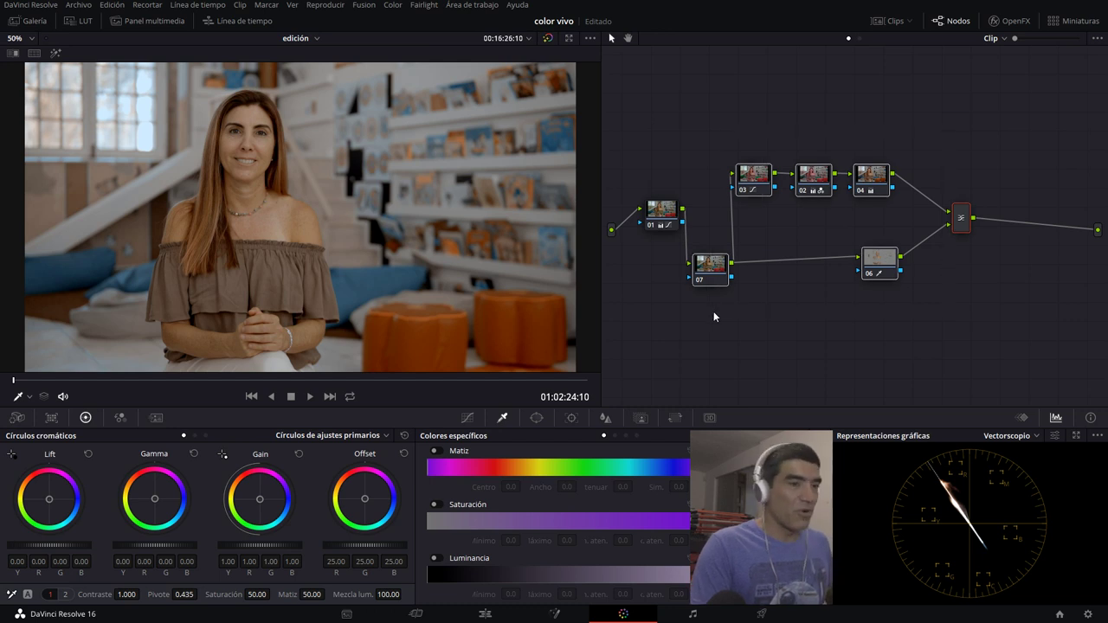
key("shift+d")
key("shift+d")
left_click_drag(719, 106, 952, 318)
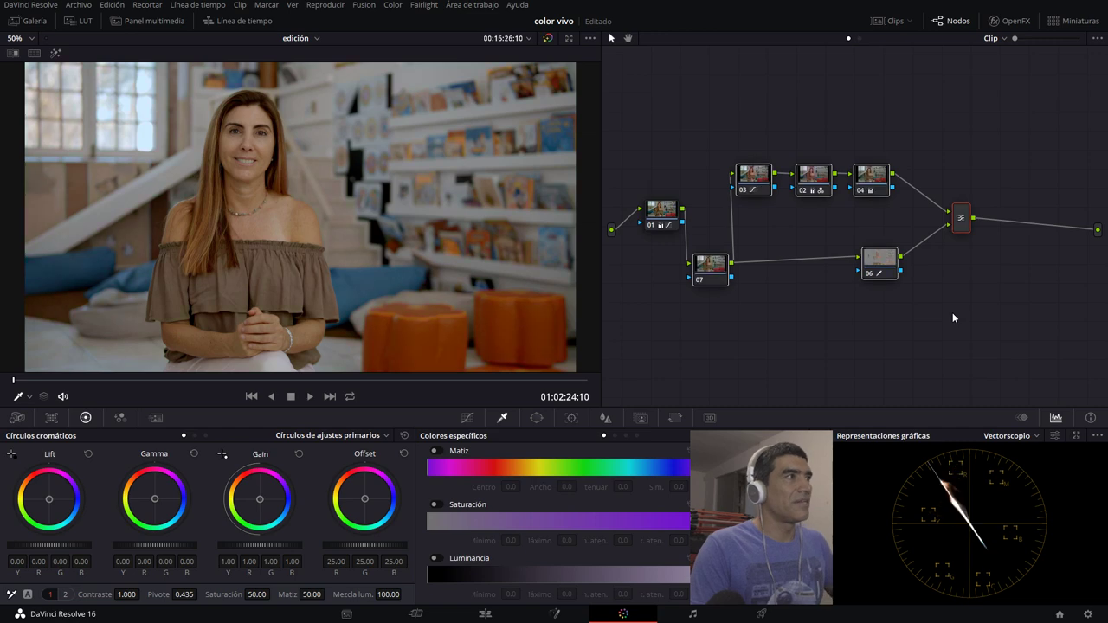
key("ctrl+d")
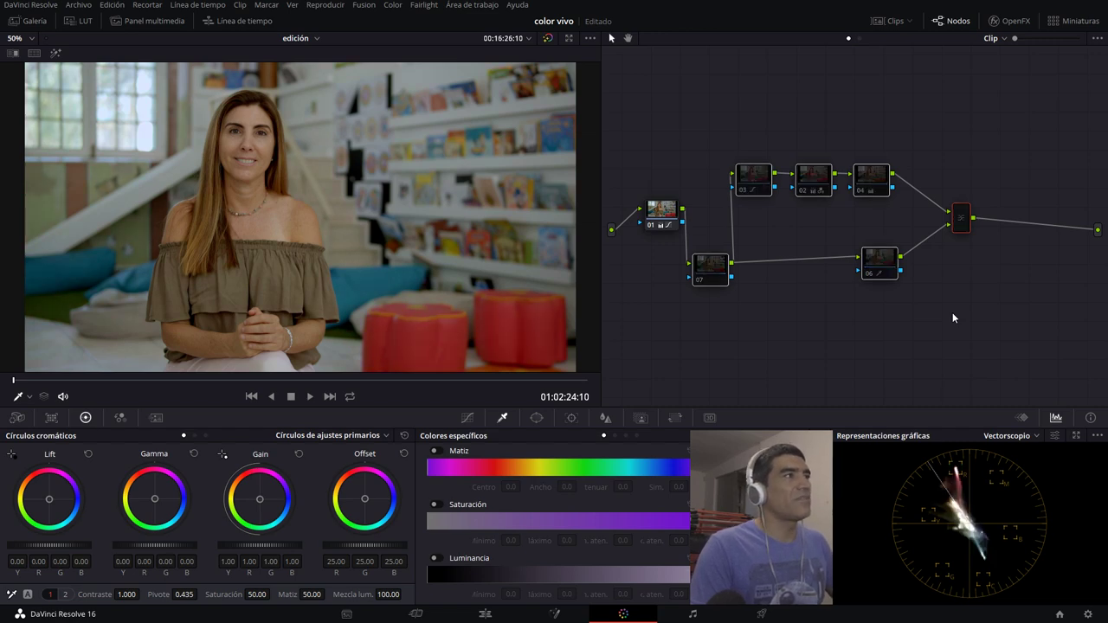
key("ctrl+f")
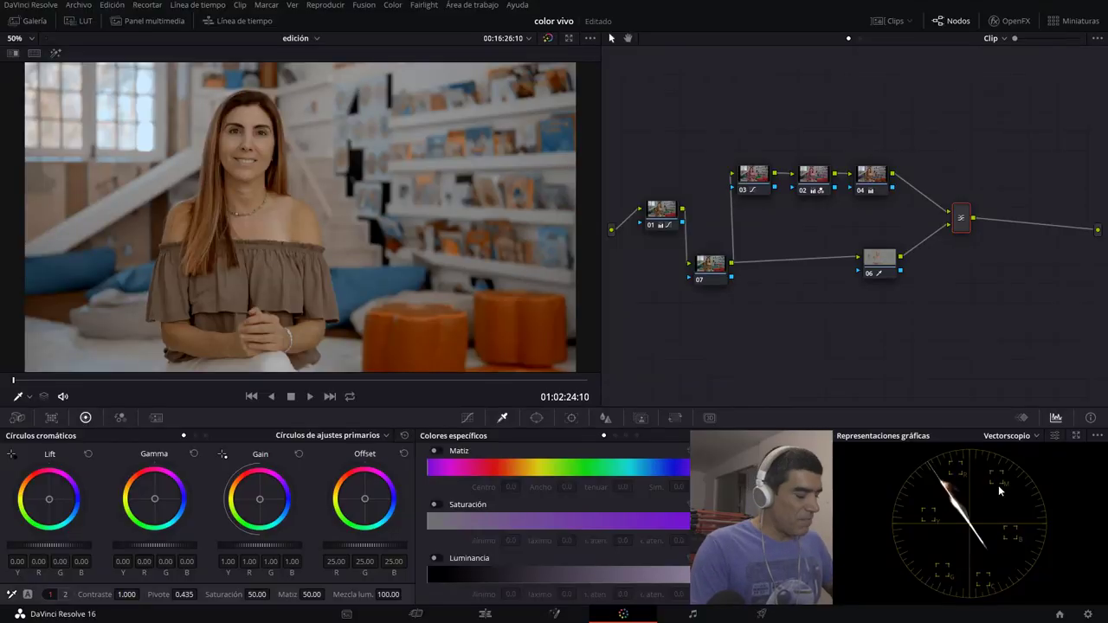
left_click_drag(986, 158, 722, 295)
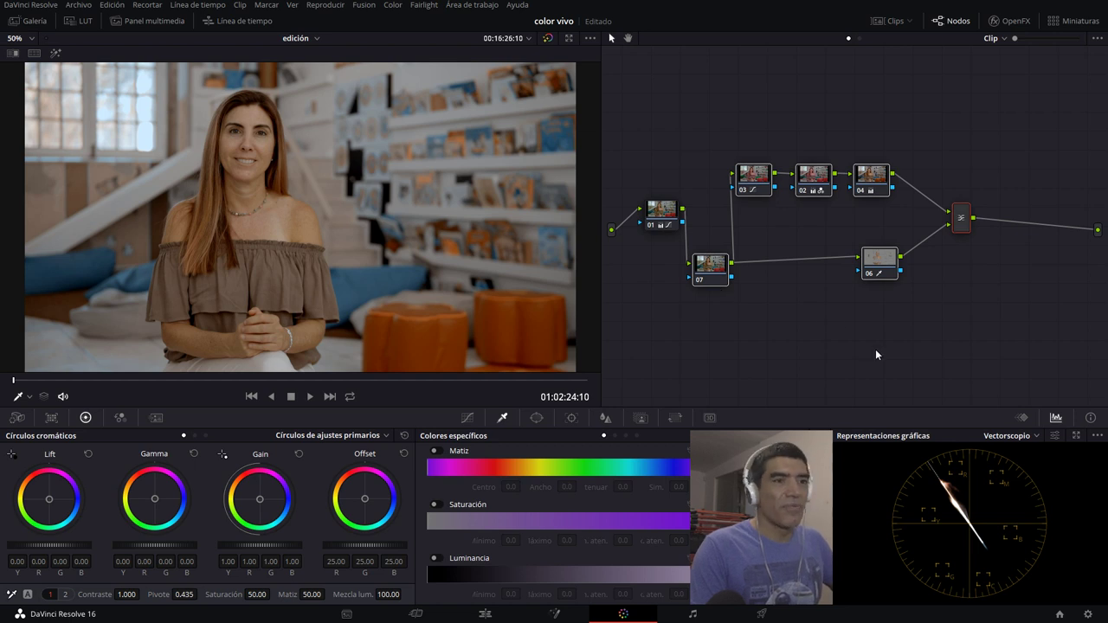
left_click_drag(956, 130, 715, 305)
key("ctrl+d")
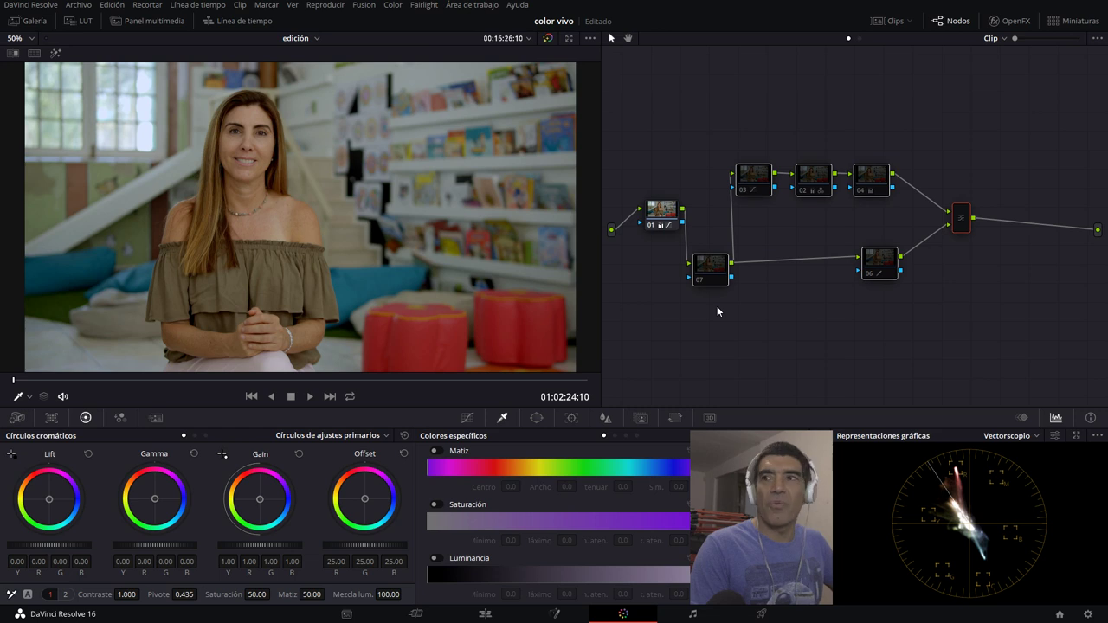
key("ctrl+d")
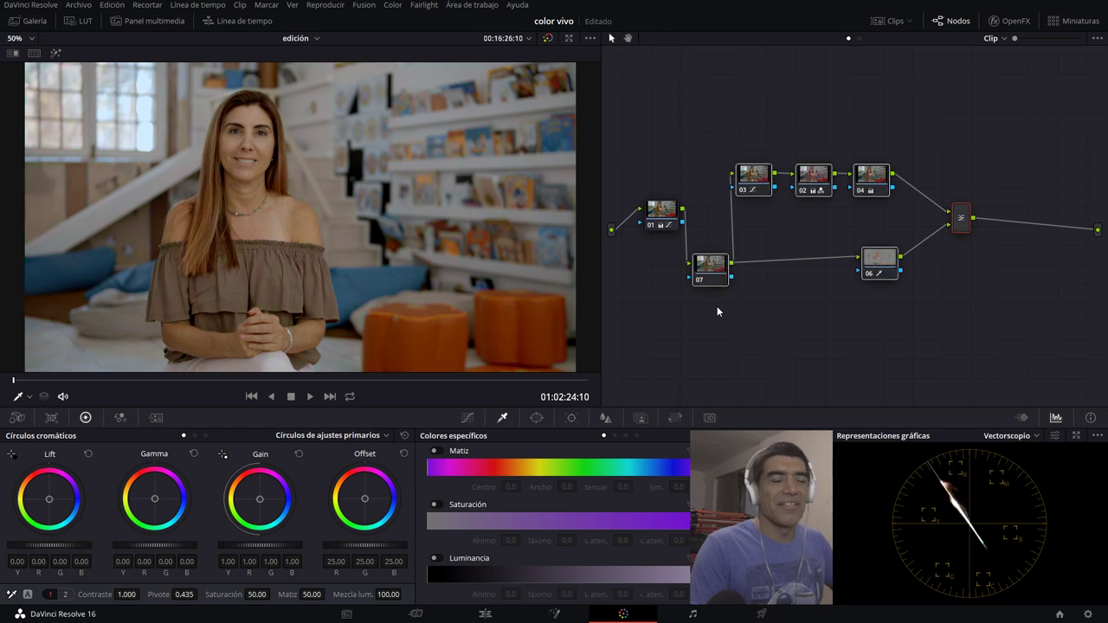
key("ctrl+d")
key("ctrl+d")
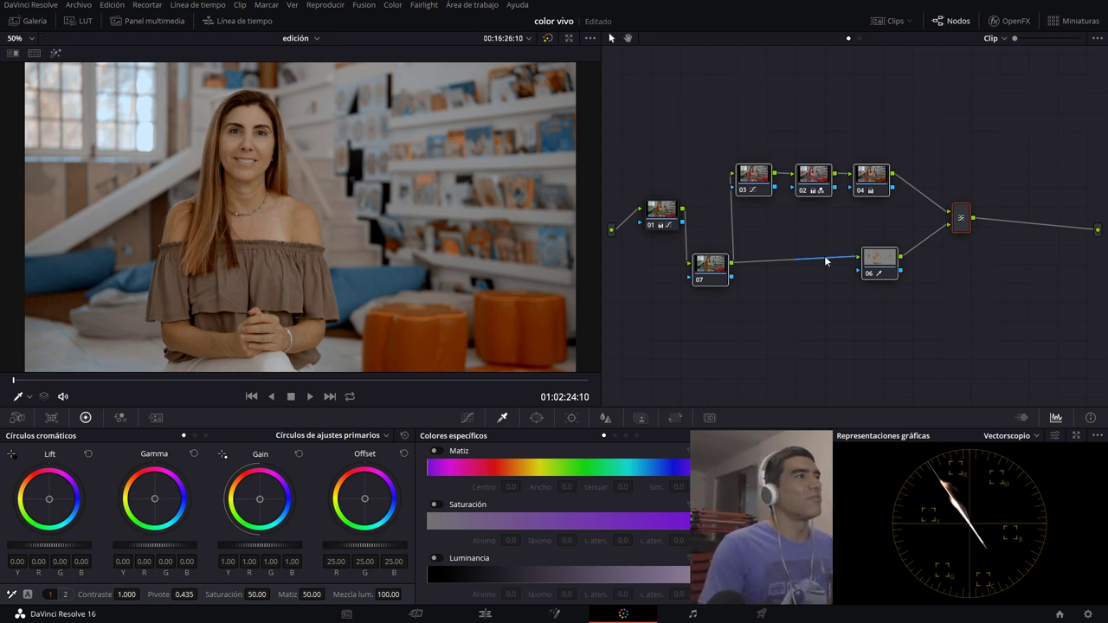
Step: Reposition node 06 and add parallel node 08 below it, leaving space between the two
mouse_move(883, 273)
left_mouse_down()
mouse_move(863, 269)
mouse_move(883, 259)
left_mouse_up()
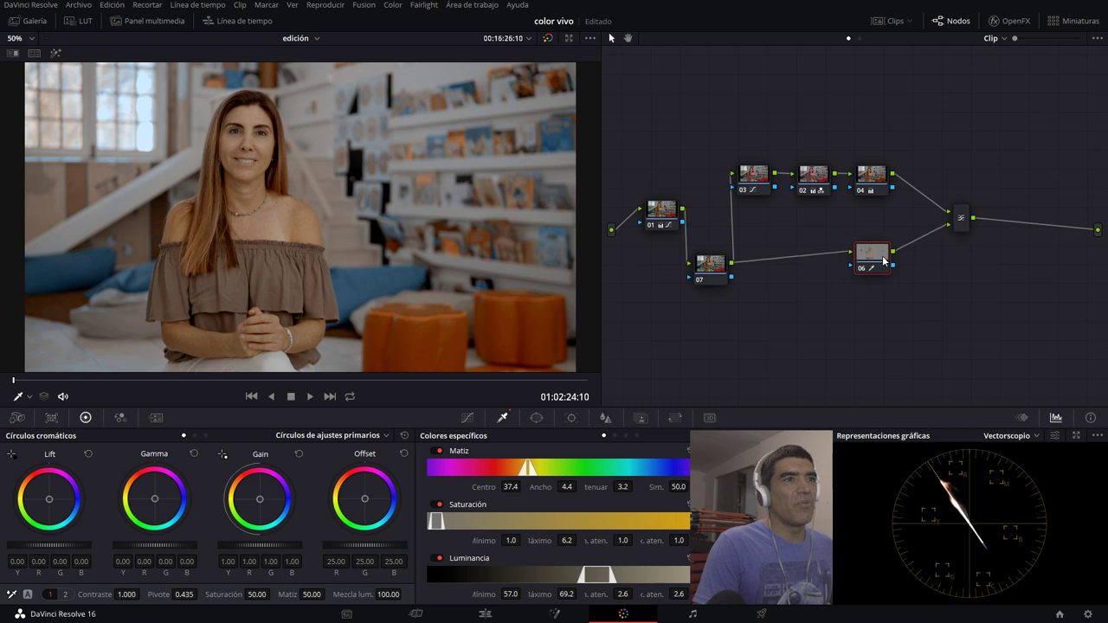
key("alt+p")
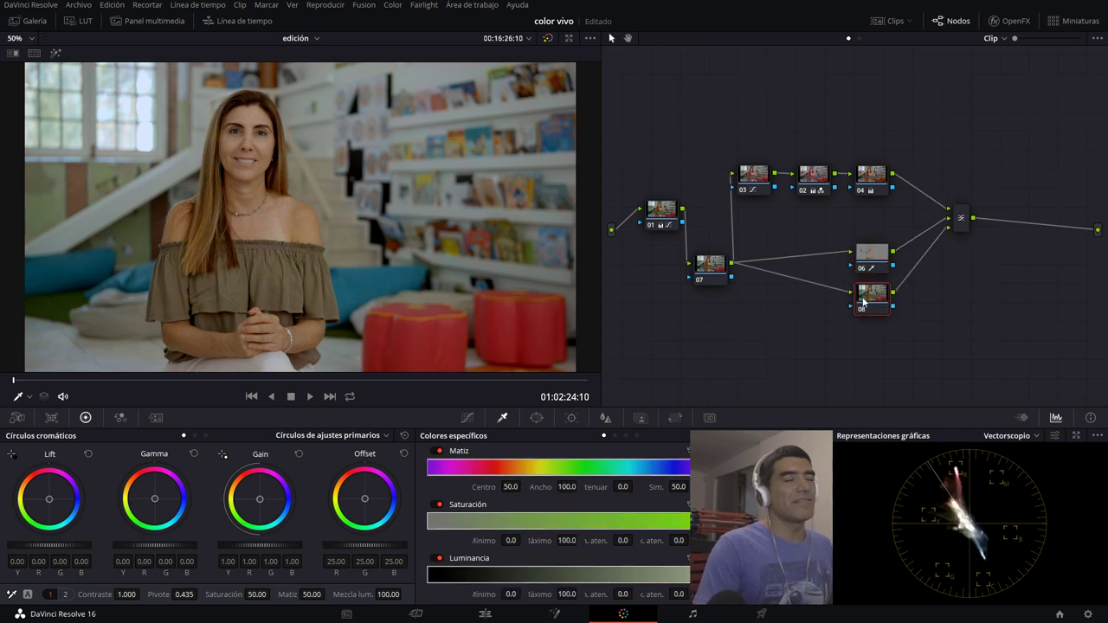
left_click_drag(858, 302, 843, 320)
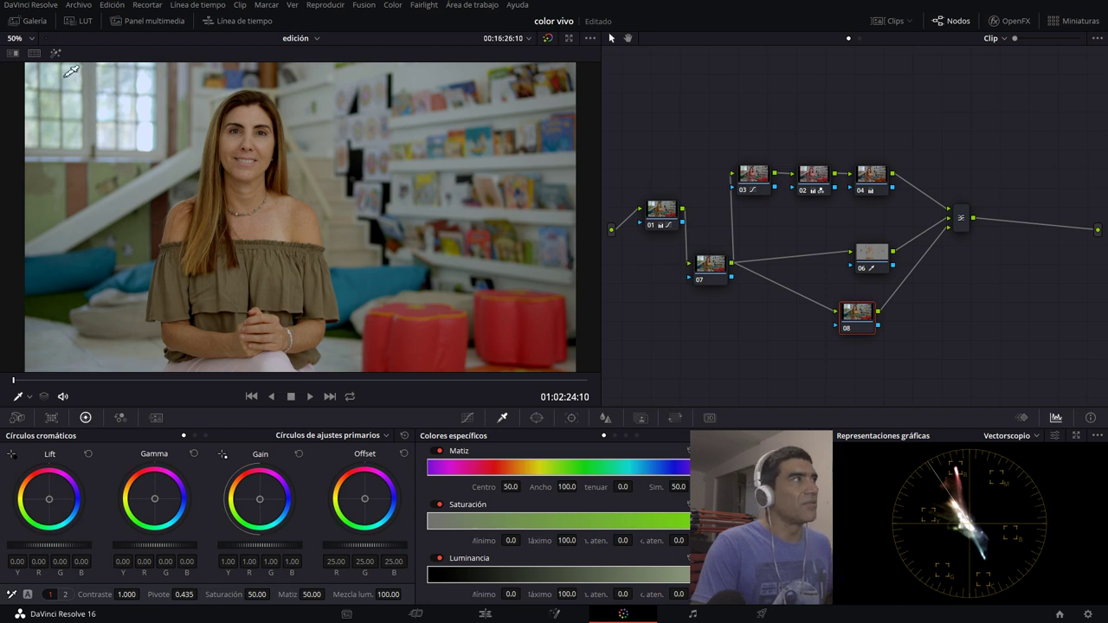
Step: Qualify the green of the shelf books in node 08 with a hue width of 5.6, and open the node's key settings
left_click(532, 248)
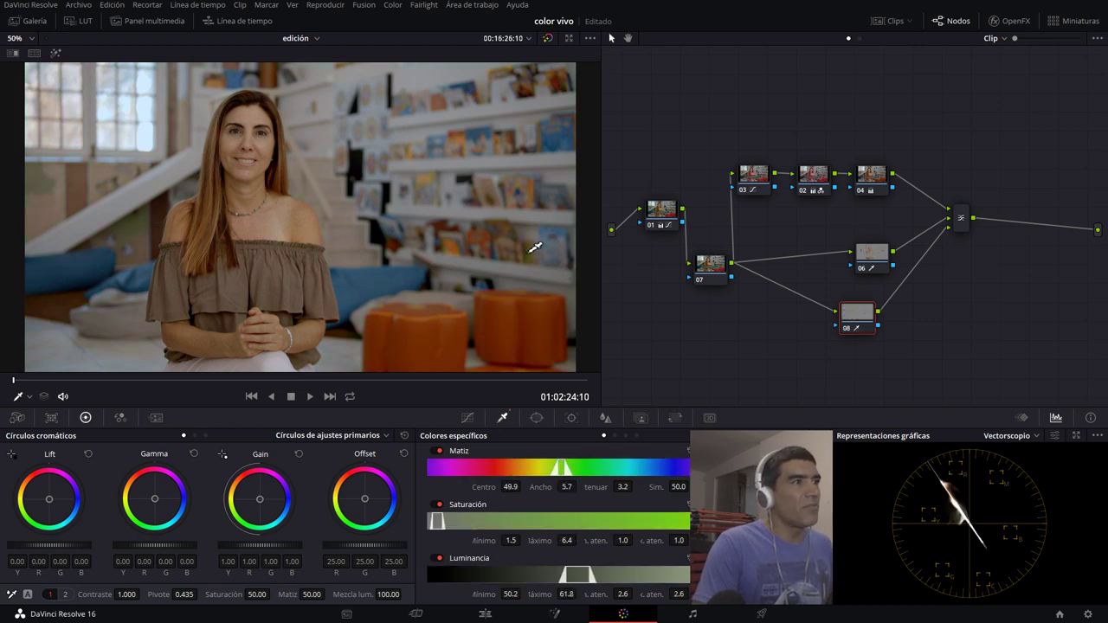
left_click(56, 53)
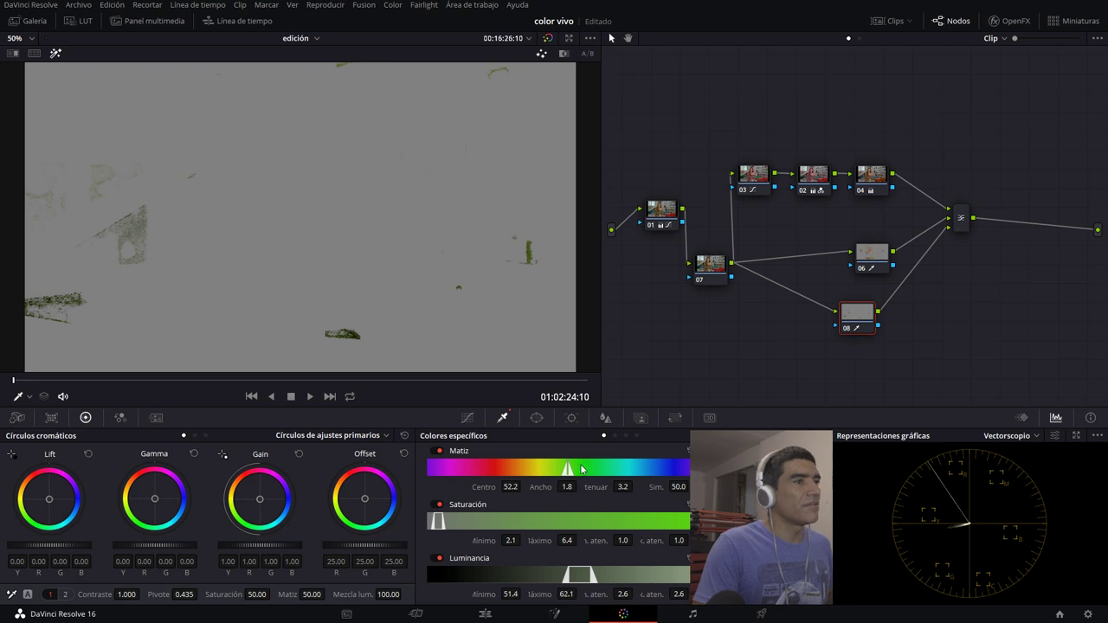
left_click_drag(567, 487, 578, 487)
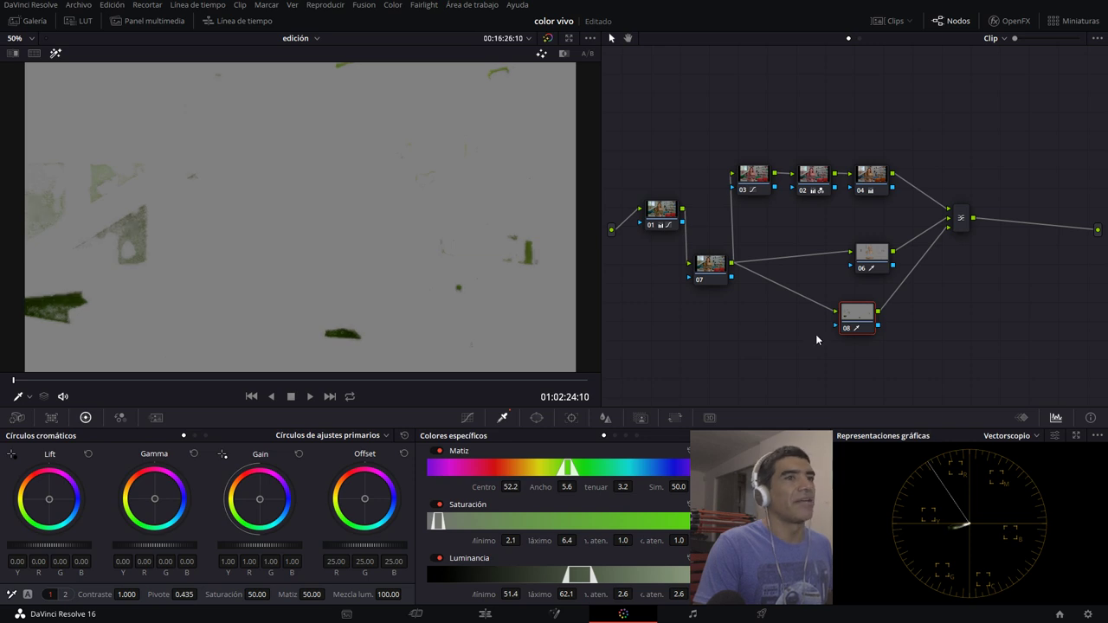
left_click_drag(861, 321, 885, 318)
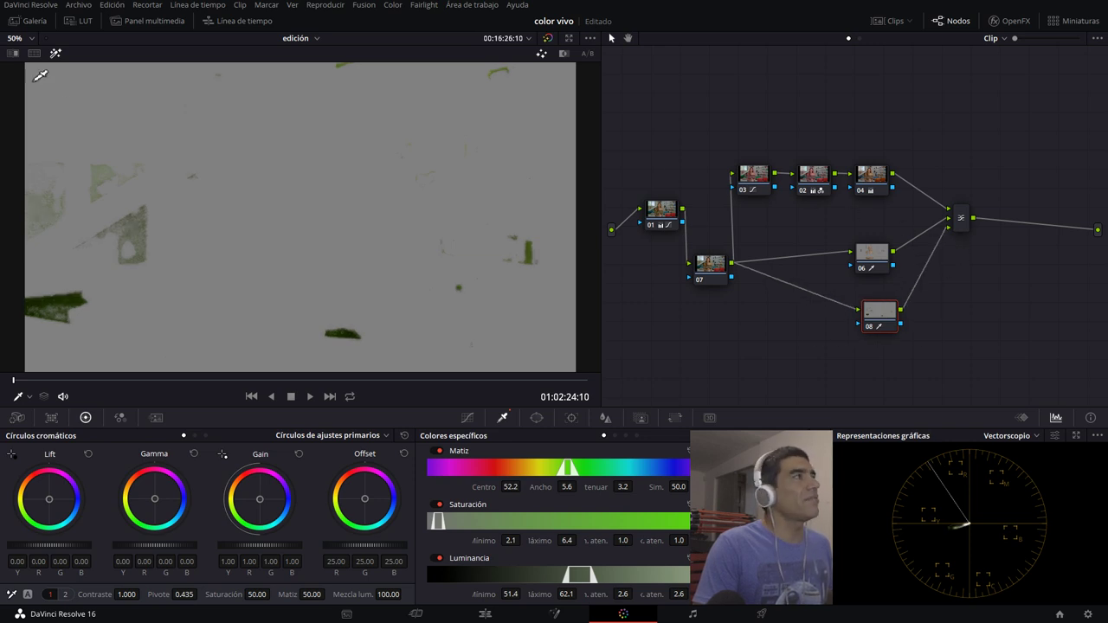
left_click(56, 53)
left_click(640, 418)
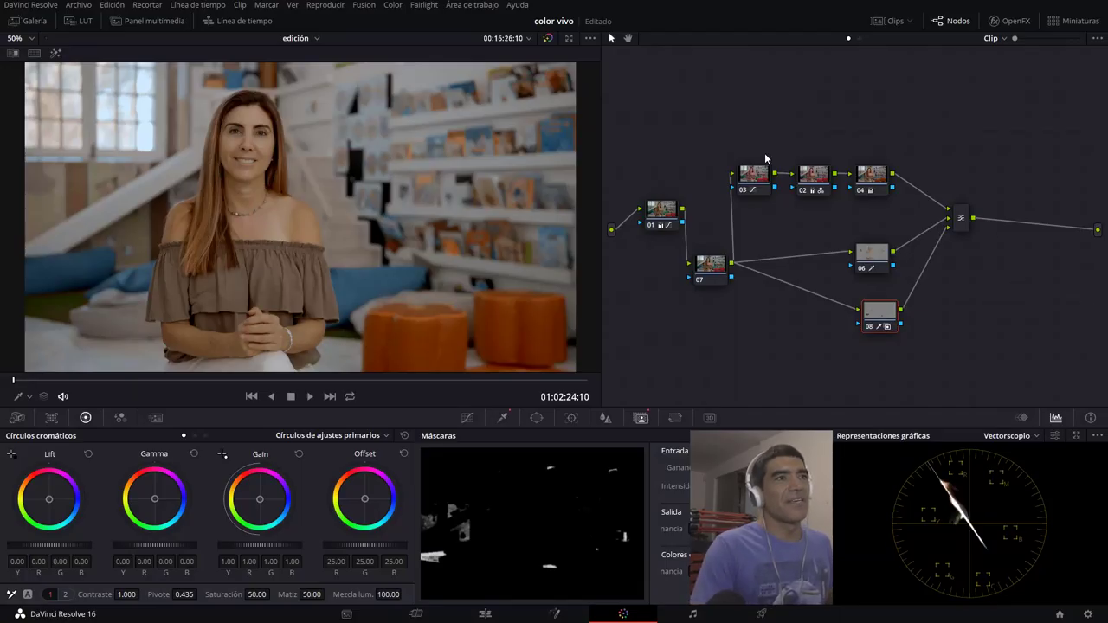
Step: Add serial node 09 after the parallel mixer and raise its saturation to 56.80
left_click_drag(765, 158, 893, 303)
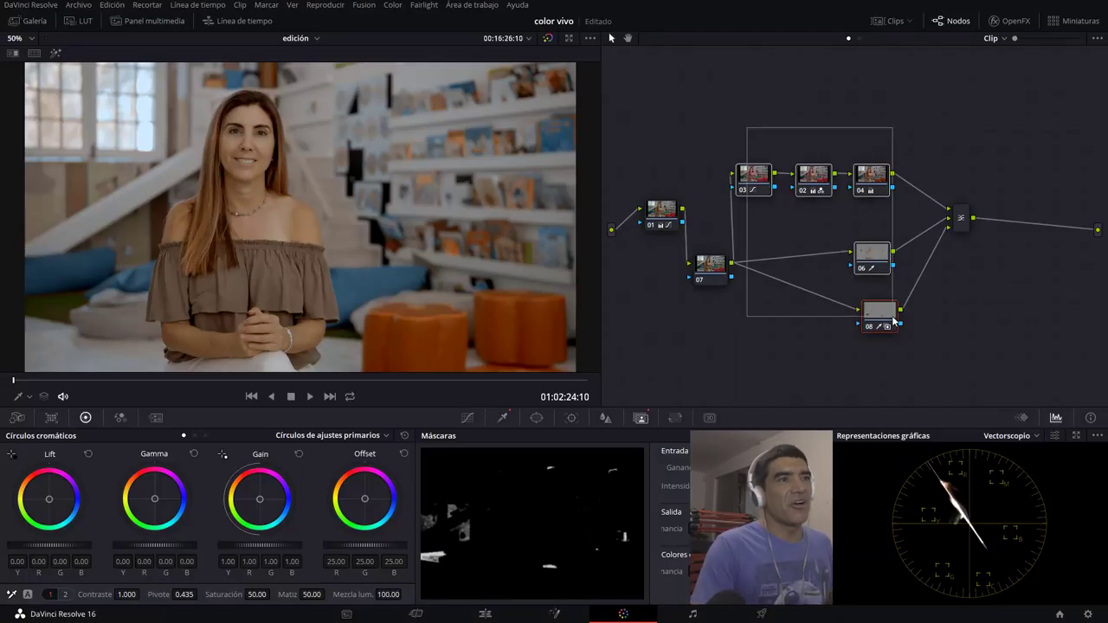
left_click_drag(902, 104, 877, 303)
left_click(959, 218)
key("alt+s")
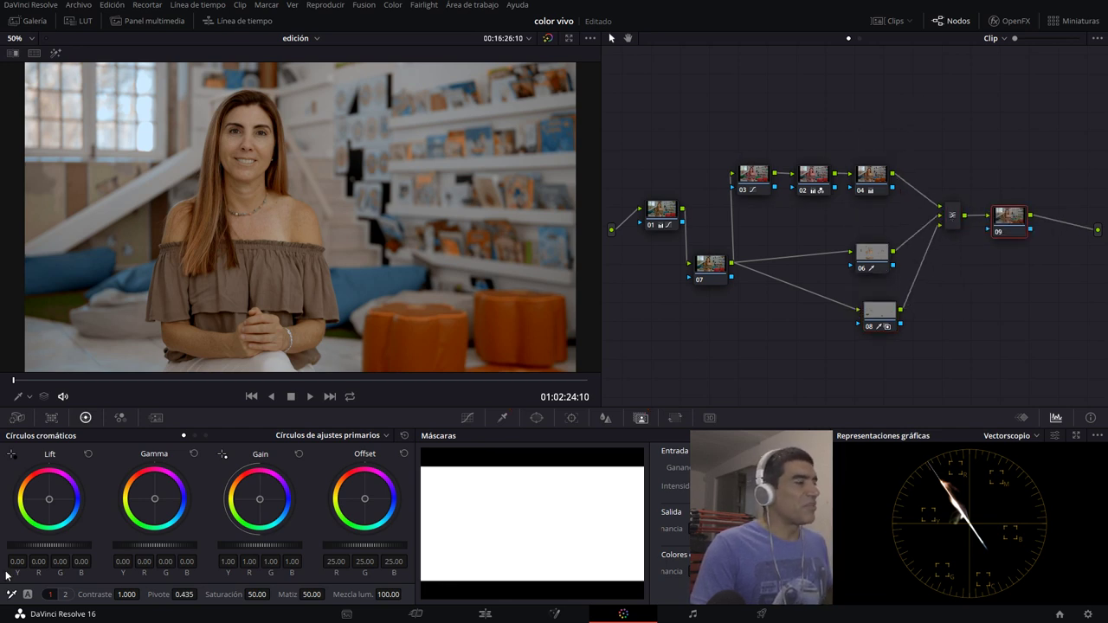
left_click(65, 595)
left_click(51, 594)
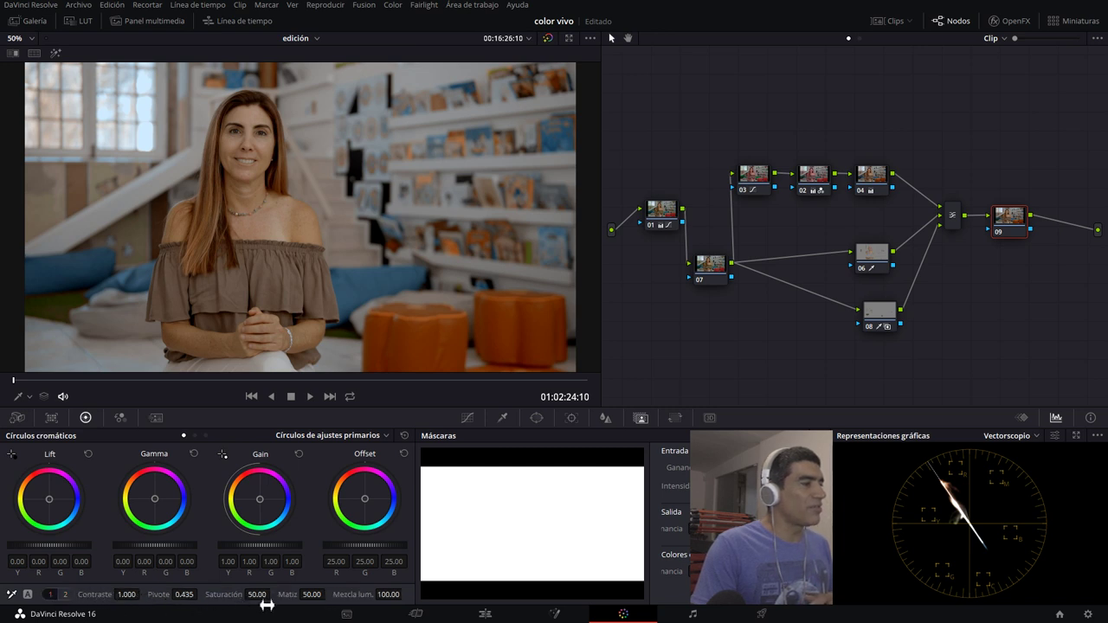
left_click_drag(260, 597, 273, 594)
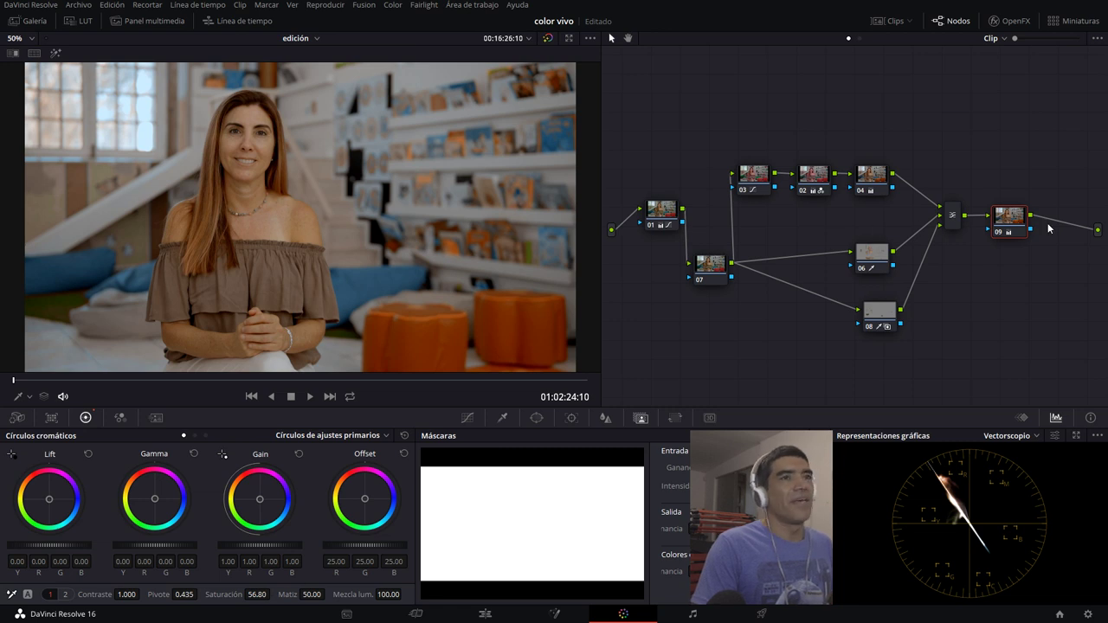
Step: Add serial node 10 and draw a closed triangular pen window from the top of the woman's head to both sides of her lap
key("alt+s")
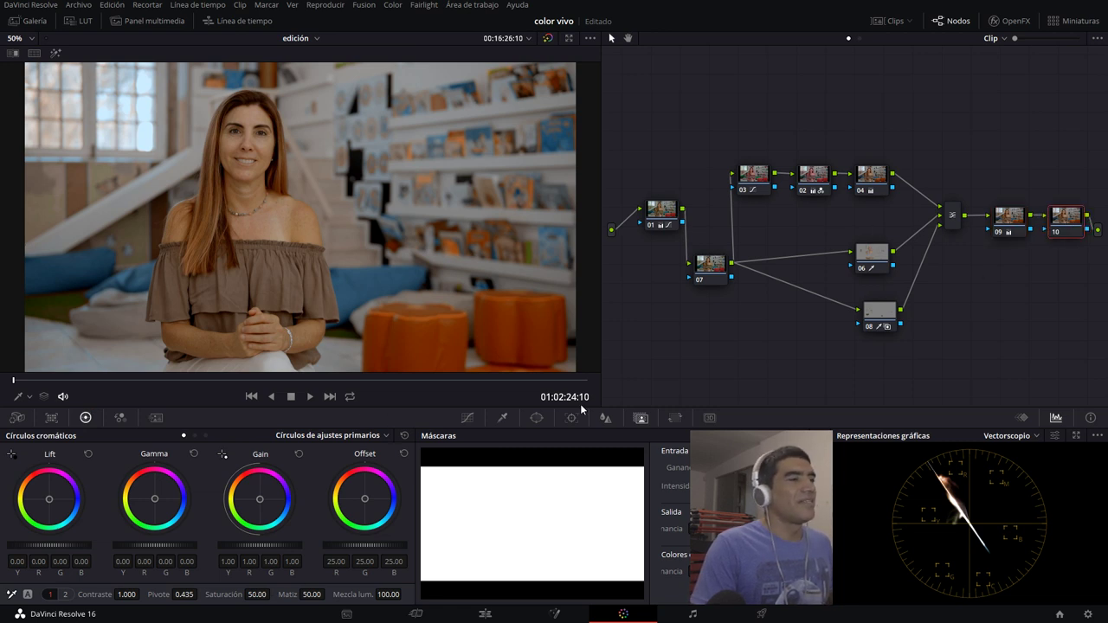
left_click(534, 419)
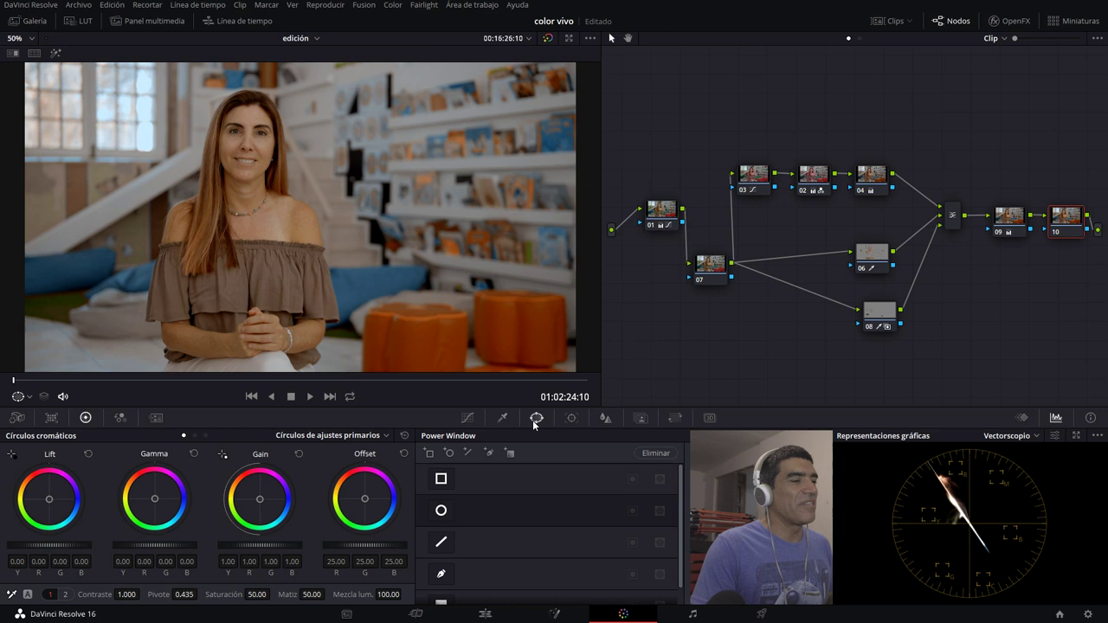
left_click(440, 574)
left_click(247, 101)
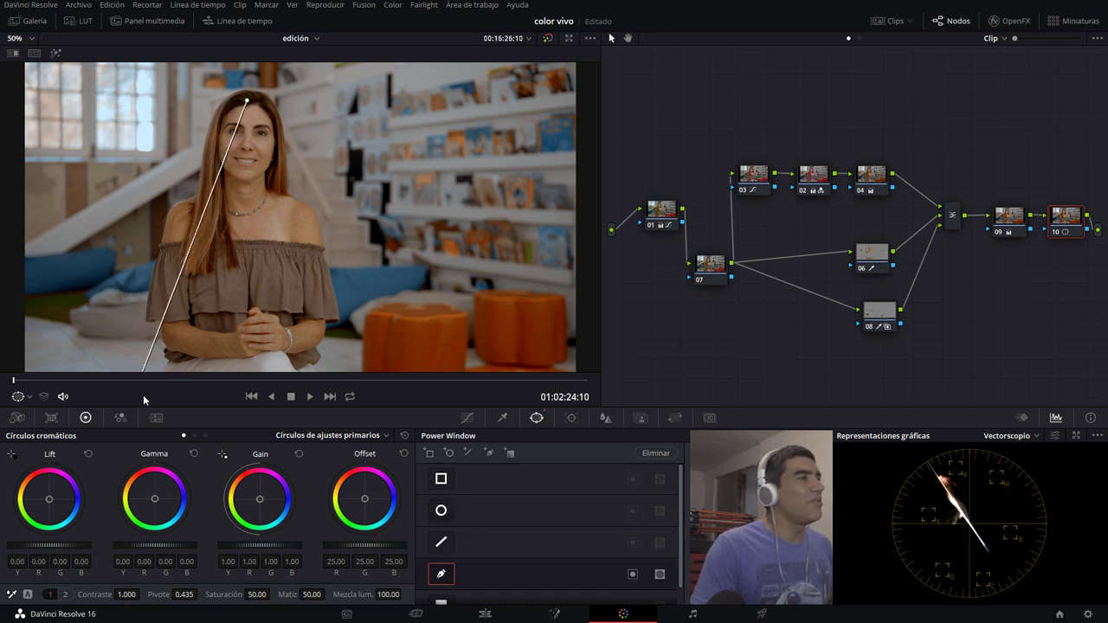
left_click(147, 363)
left_click(343, 363)
left_click(246, 101)
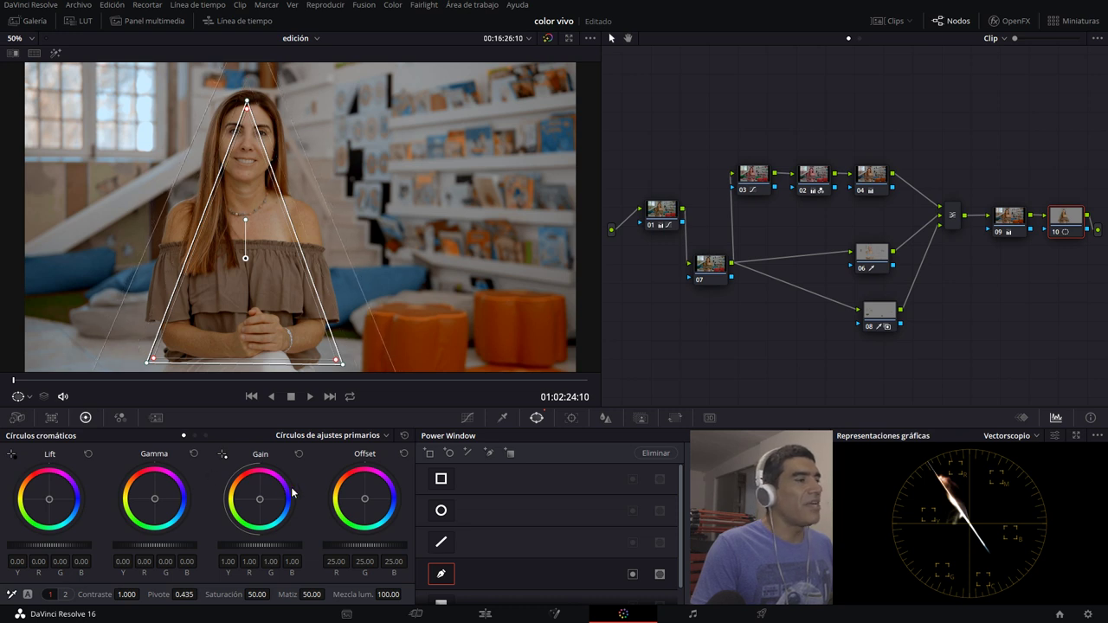
Step: Lower node 10's offset to 6.30 and invert its pen window so the darkening applies outside the woman
left_click(468, 417)
left_click_drag(379, 546, 355, 546)
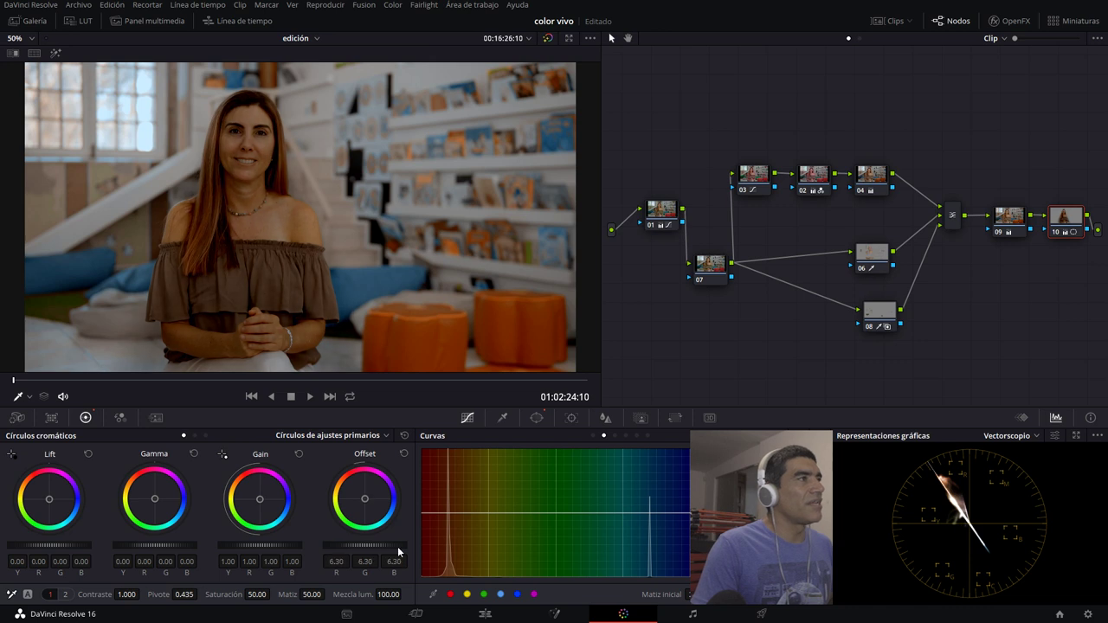
left_click(535, 418)
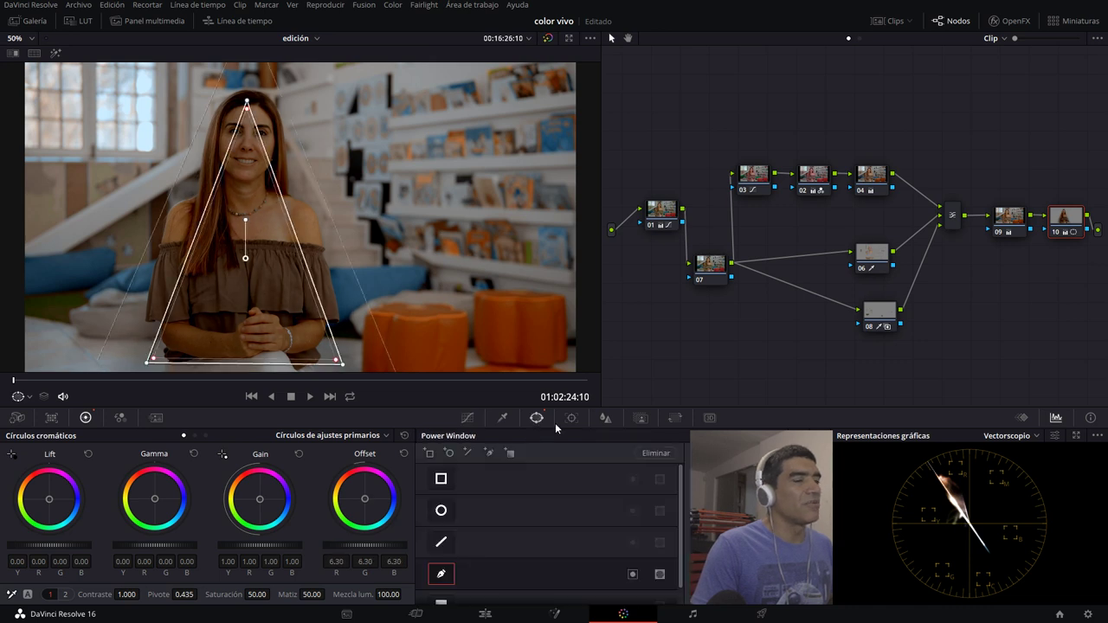
left_click(631, 575)
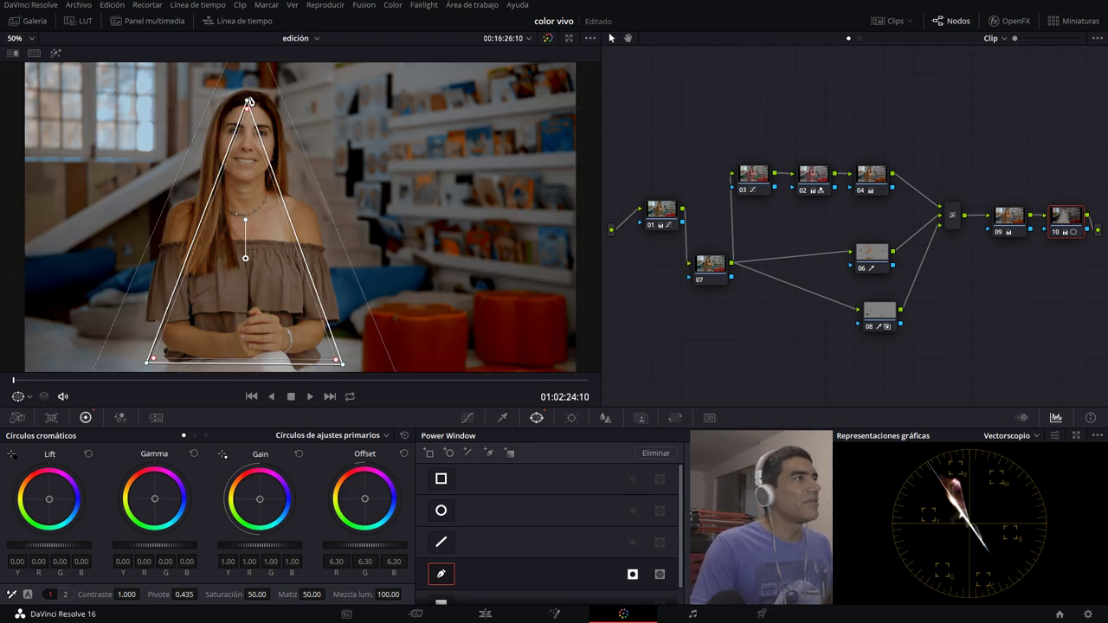
Step: Enlarge node 10's triangular pen window by moving its apex above the woman's head and both base corners outward
left_click_drag(248, 101, 243, 78)
key("p")
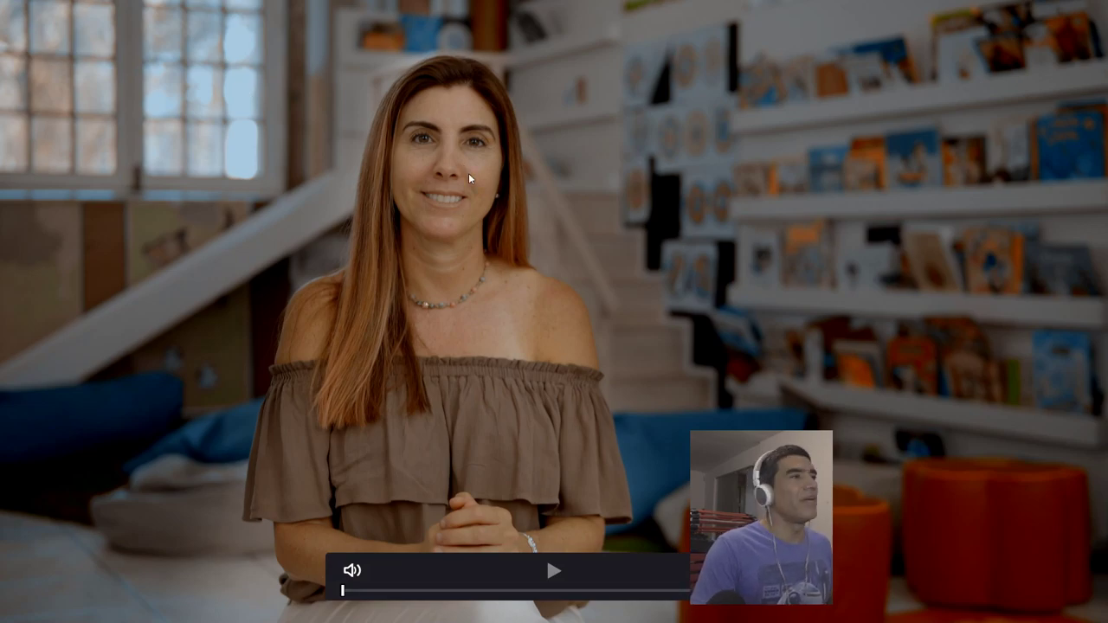
key("p")
left_click_drag(154, 364, 143, 369)
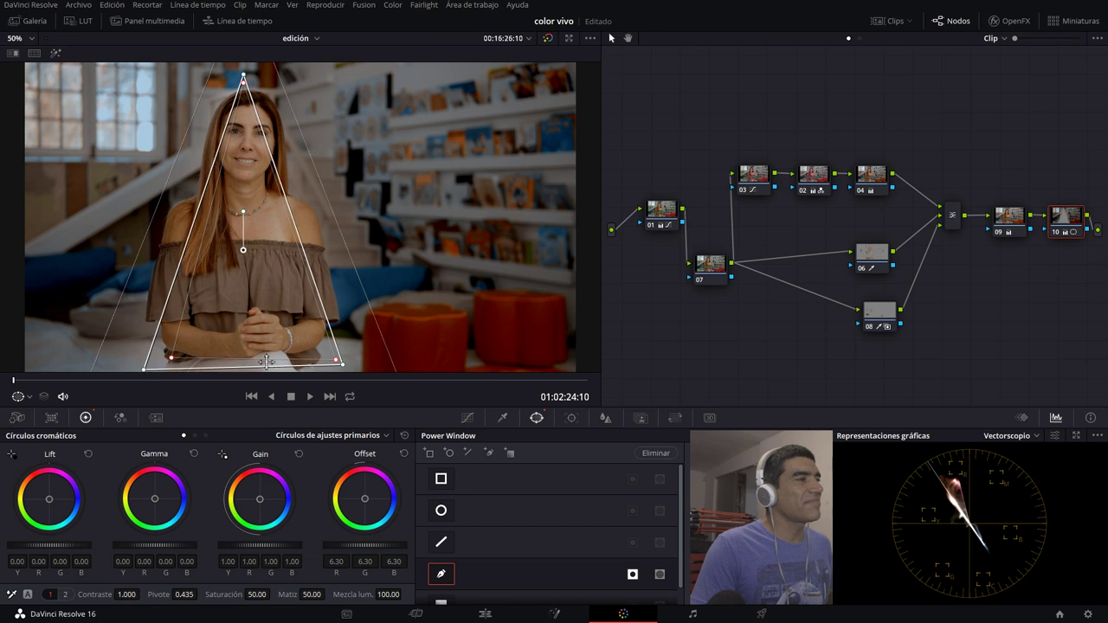
left_click_drag(342, 364, 357, 367)
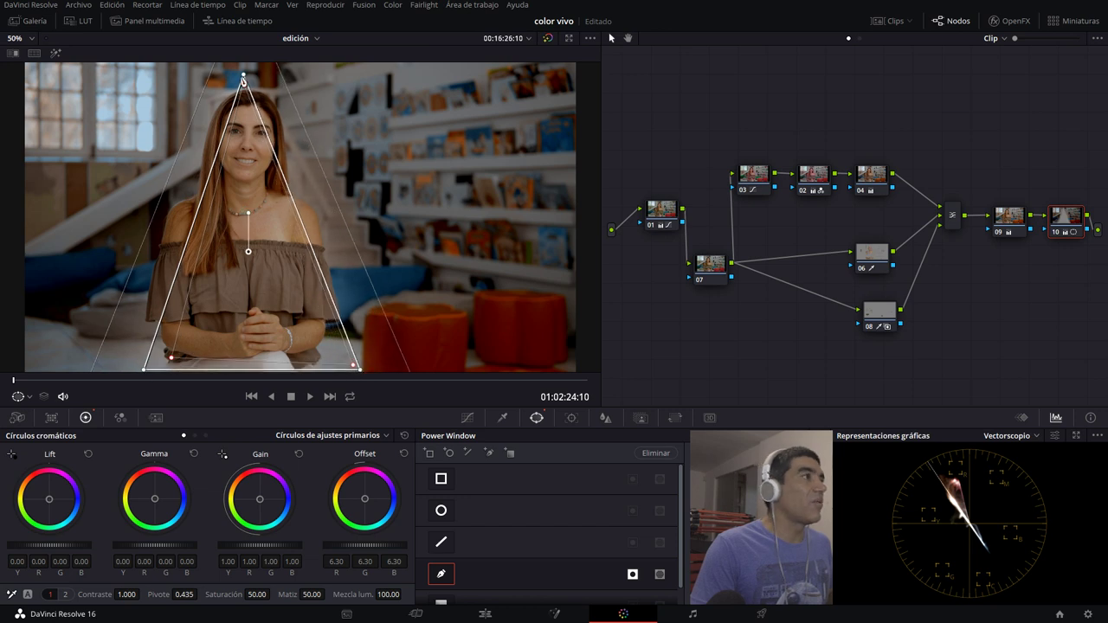
left_click_drag(243, 78, 248, 69)
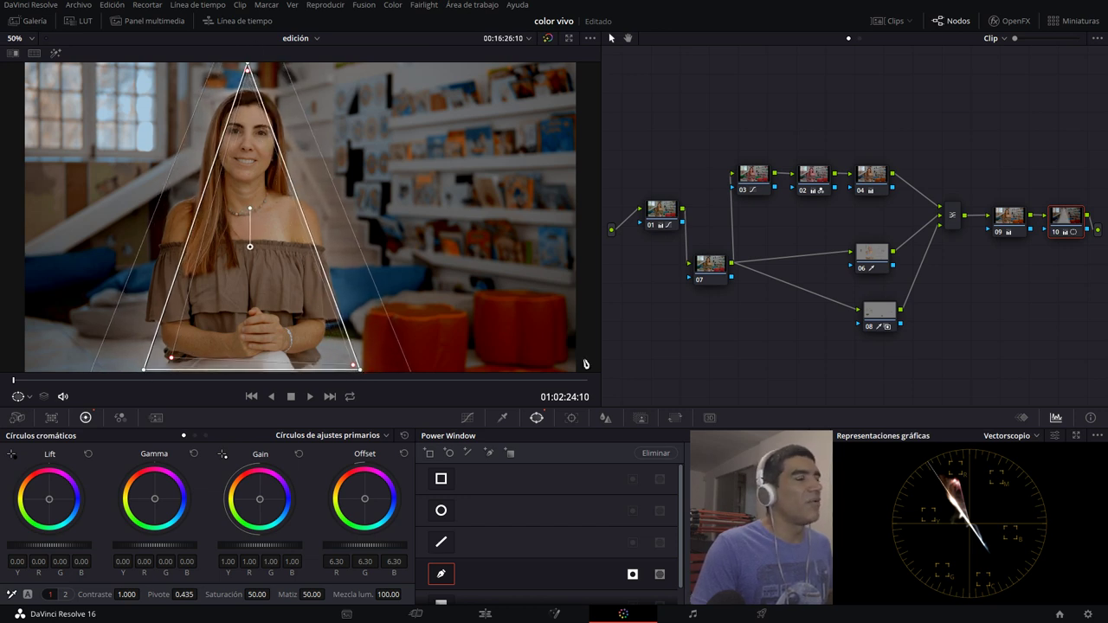
Step: Raise node 10's offset to 20.95 to soften the background darkening
left_click(468, 418)
left_click_drag(382, 561, 417, 560)
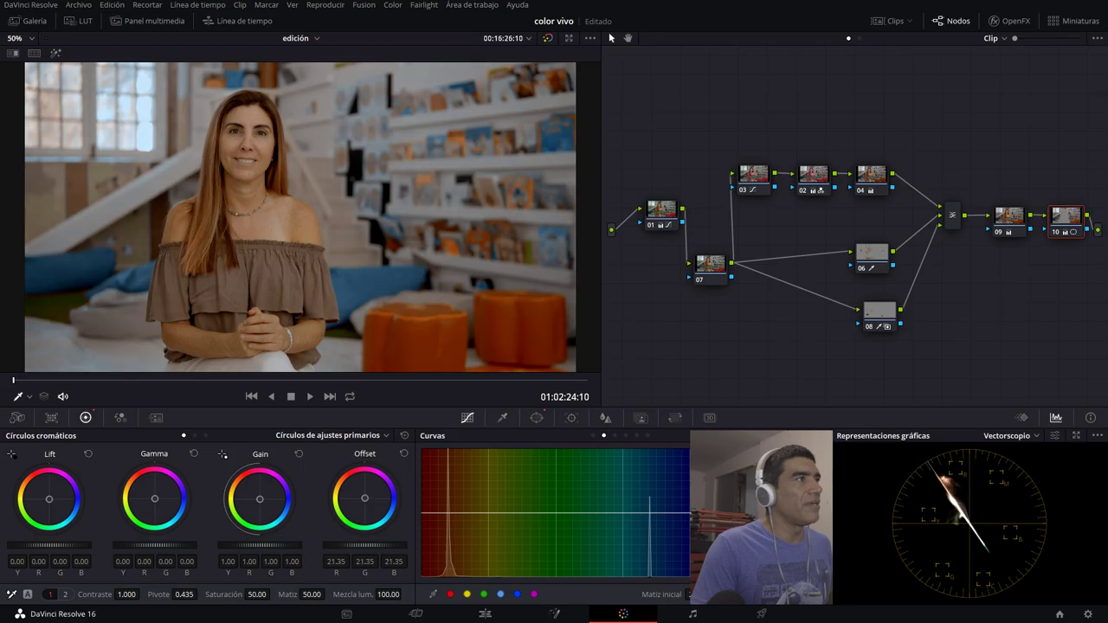
key("ctrl+f")
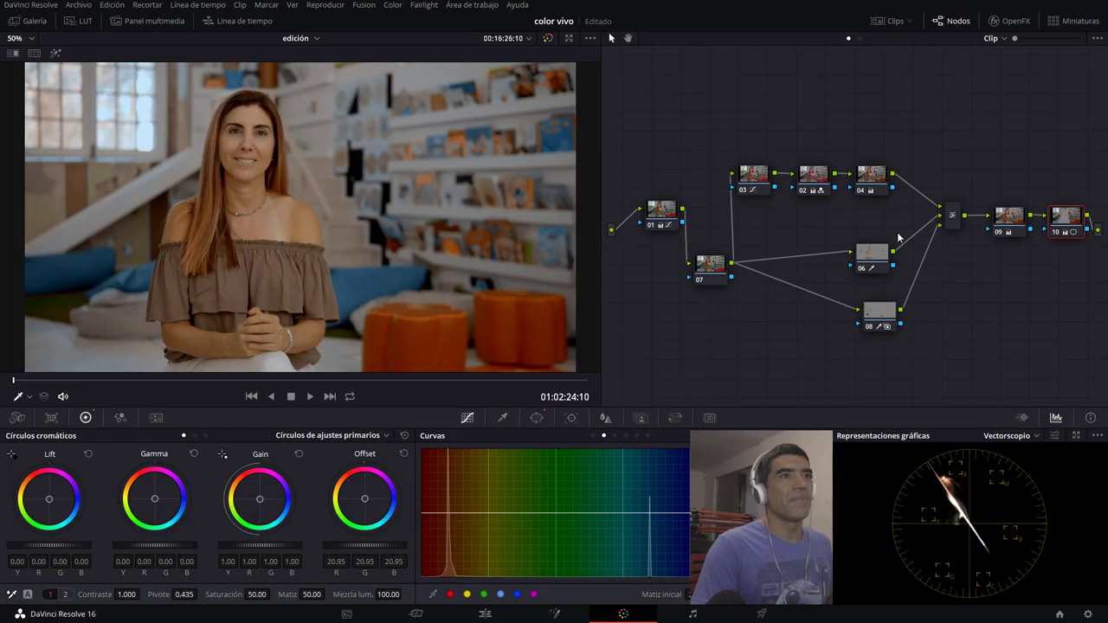
Step: Widen the node graph area, shift all nodes away from the output, and add serial node 11 after node 10
left_click_drag(718, 104, 1081, 371)
left_click_drag(1073, 208, 1017, 195)
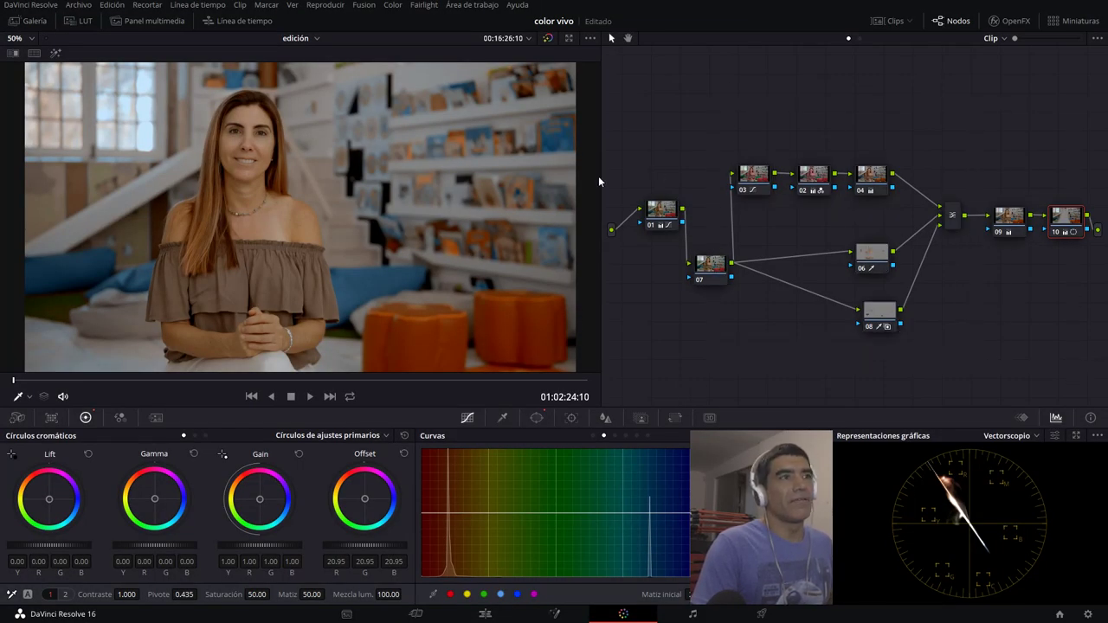
left_click_drag(600, 174, 540, 174)
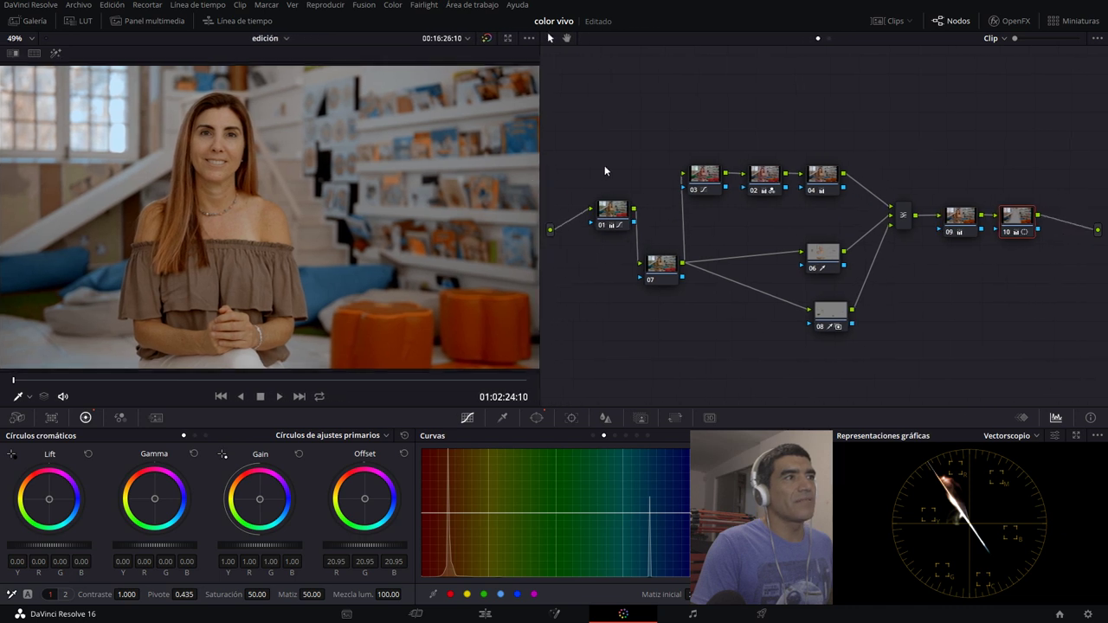
left_click_drag(623, 105, 955, 223)
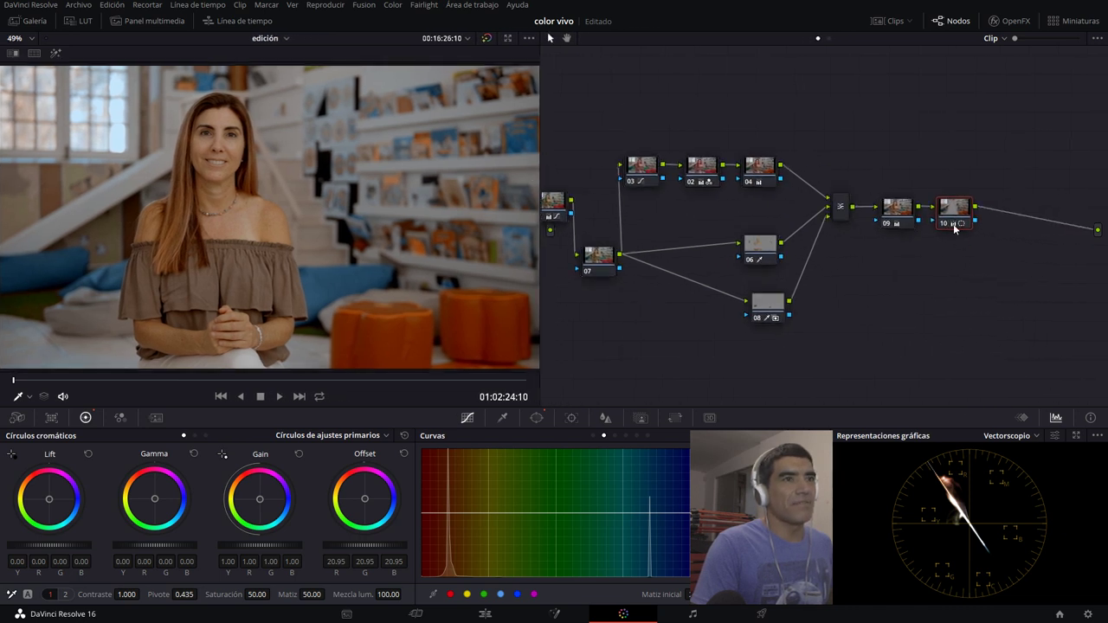
key("alt+s")
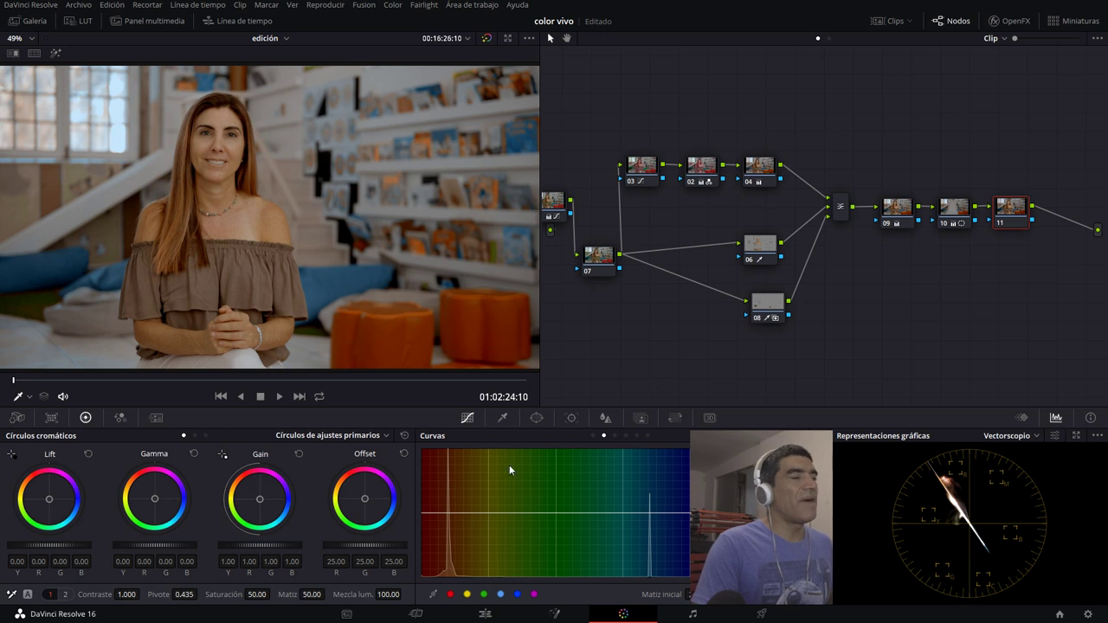
Step: Add a circular window to node 11 and fit it to the woman's face as a narrow, slightly tilted oval with softened edges
left_click(537, 417)
left_click(441, 510)
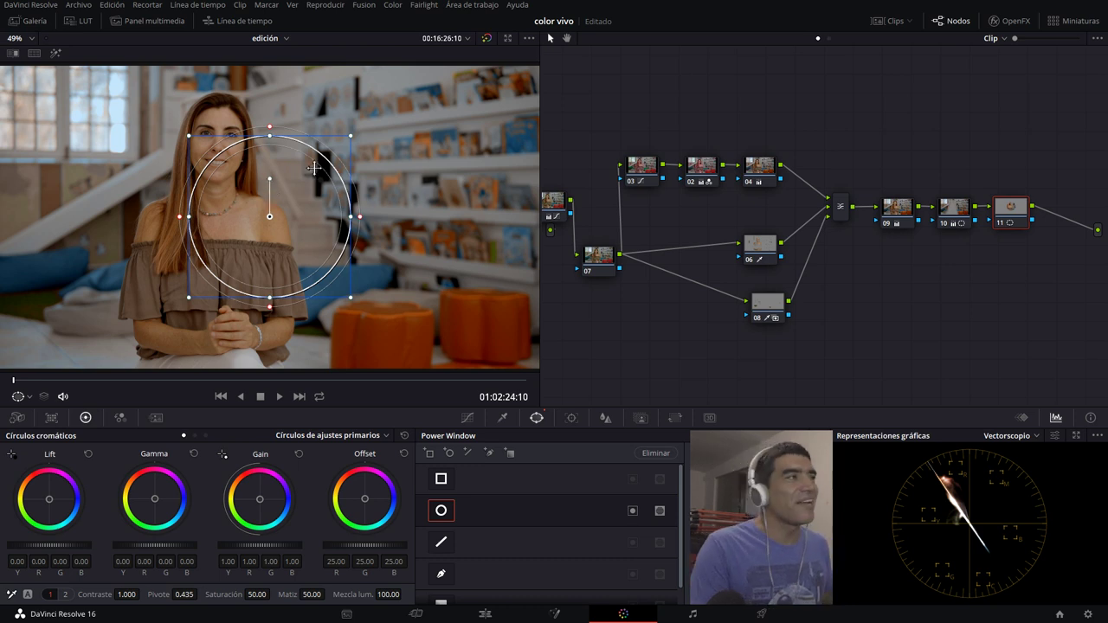
left_click_drag(268, 184, 242, 148)
left_click_drag(324, 181, 305, 188)
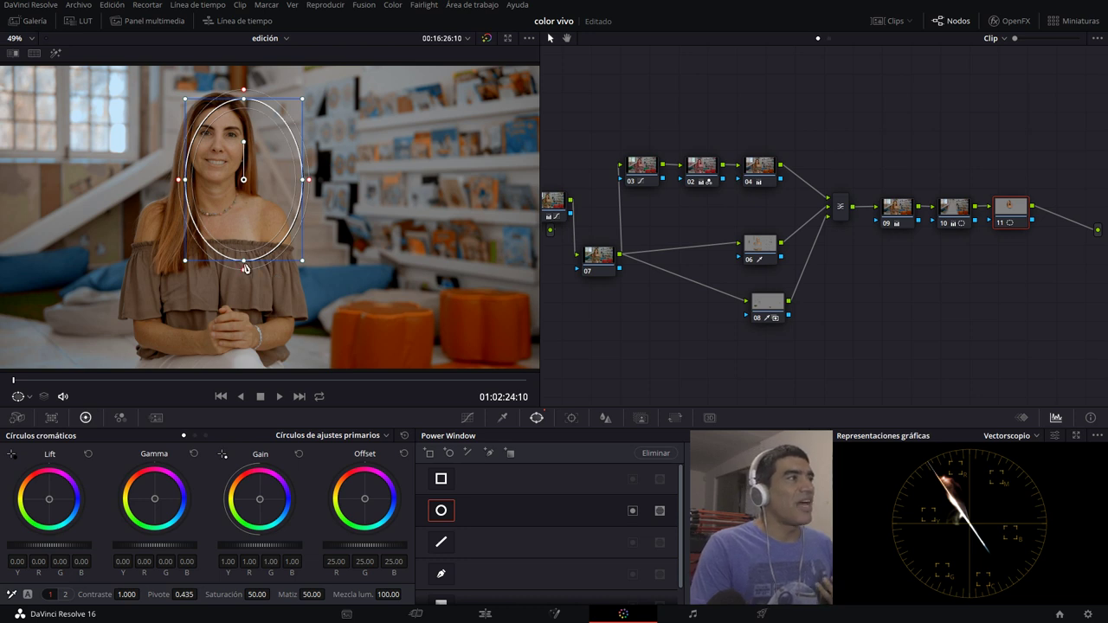
left_click_drag(244, 261, 244, 247)
left_click_drag(243, 173, 205, 153)
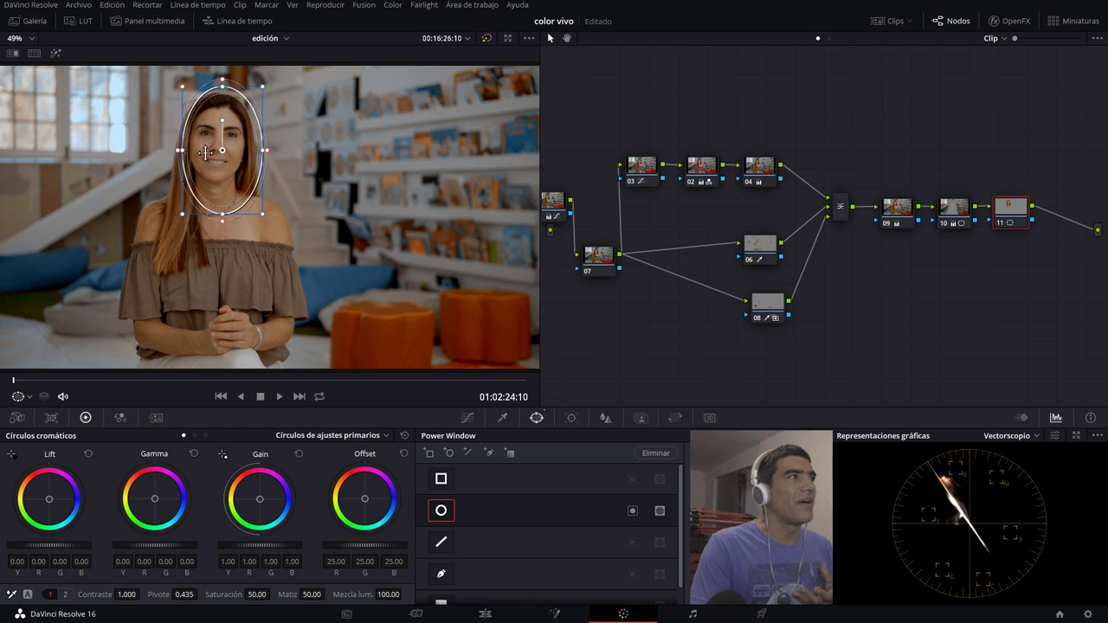
left_click_drag(223, 80, 223, 91)
left_click_drag(234, 135, 257, 149)
left_click_drag(222, 207, 223, 196)
left_click_drag(258, 150, 216, 123)
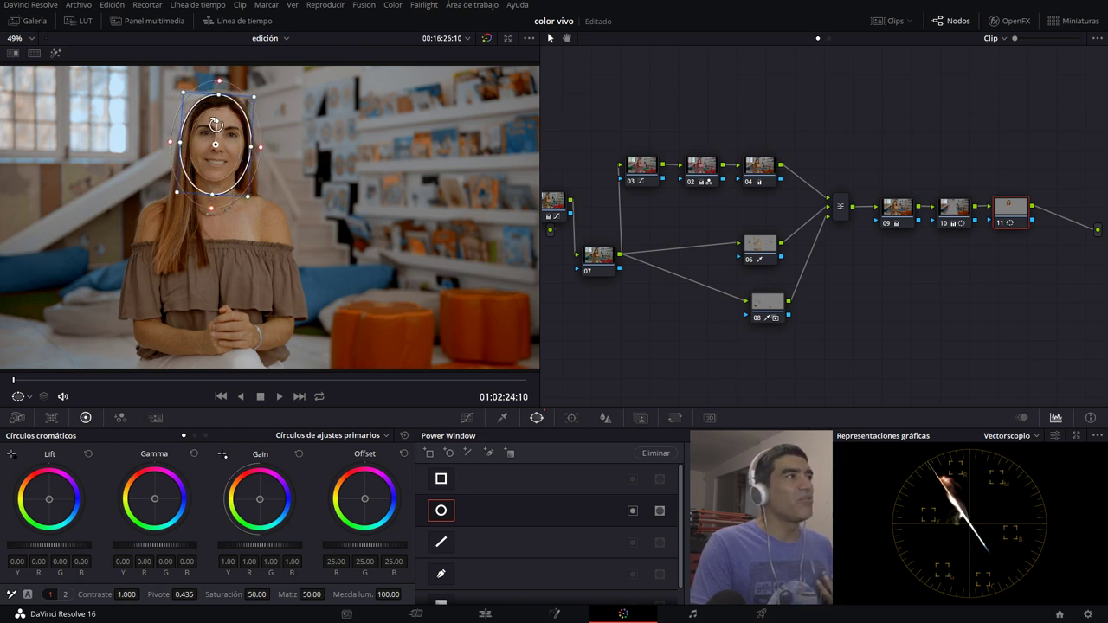
Step: Sharpen the face in node 11 by lowering the blur intensity to 0.47, and check the image in full screen
left_click(605, 418)
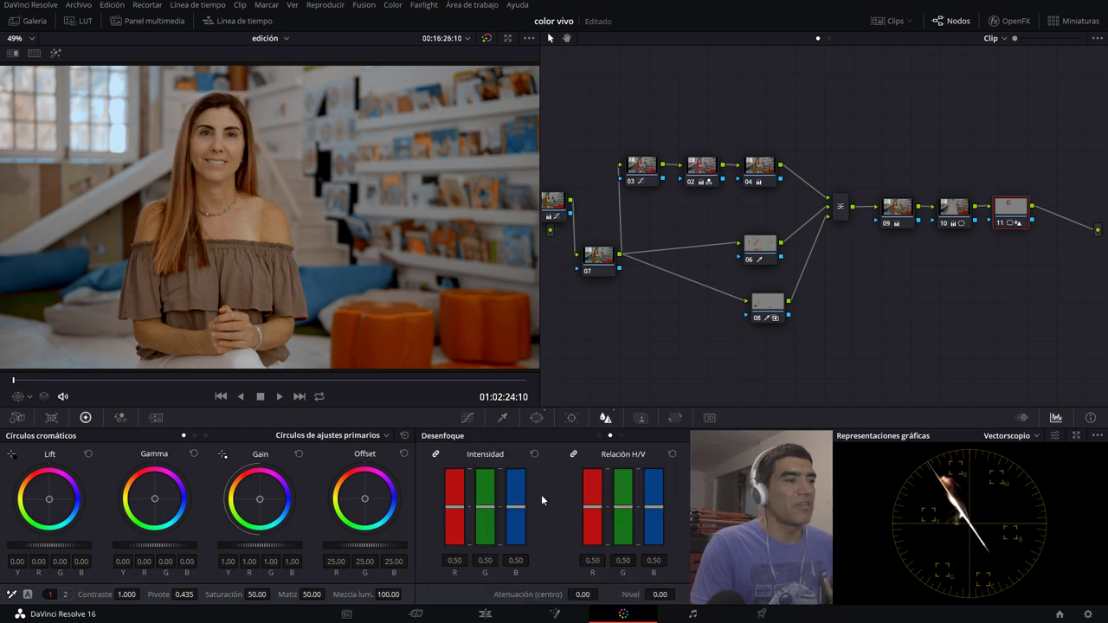
left_click_drag(485, 507, 485, 515)
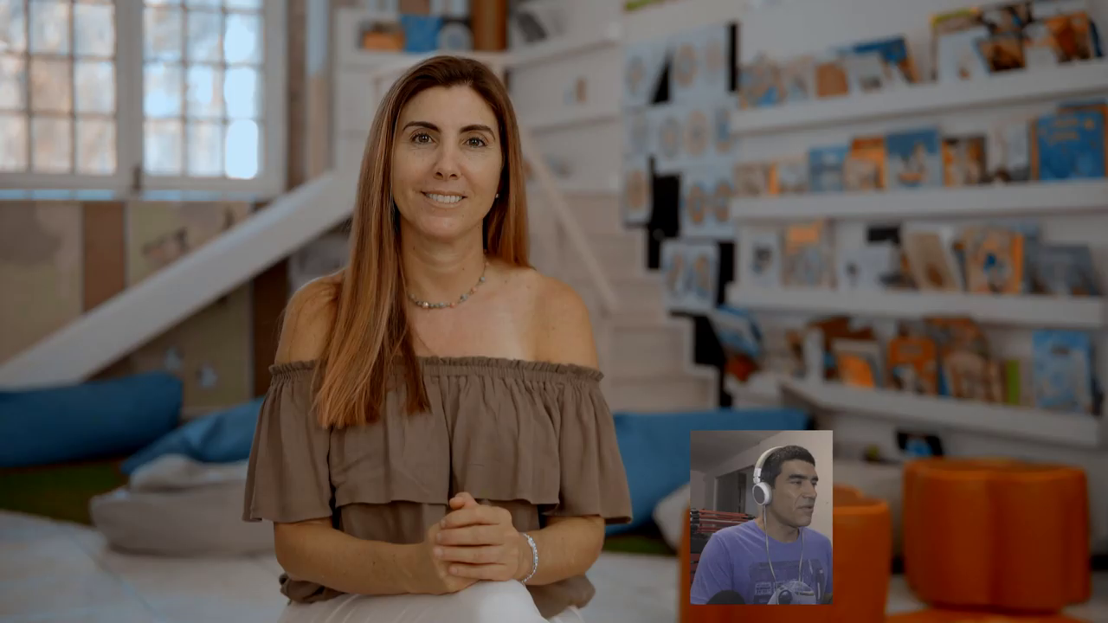
mouse_move(488, 510)
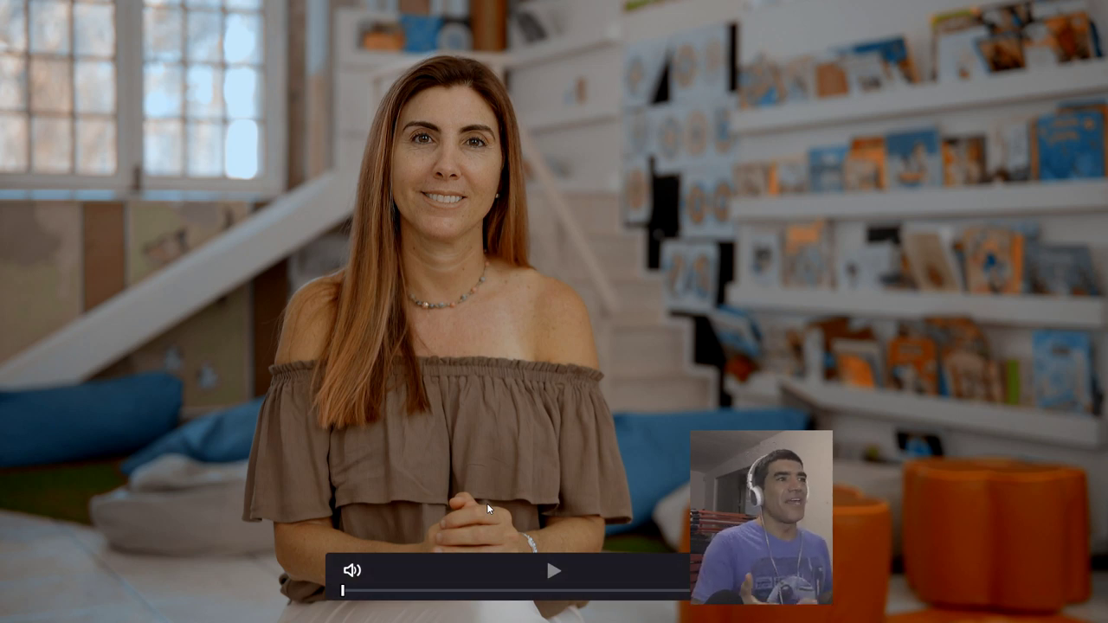
key("Escape")
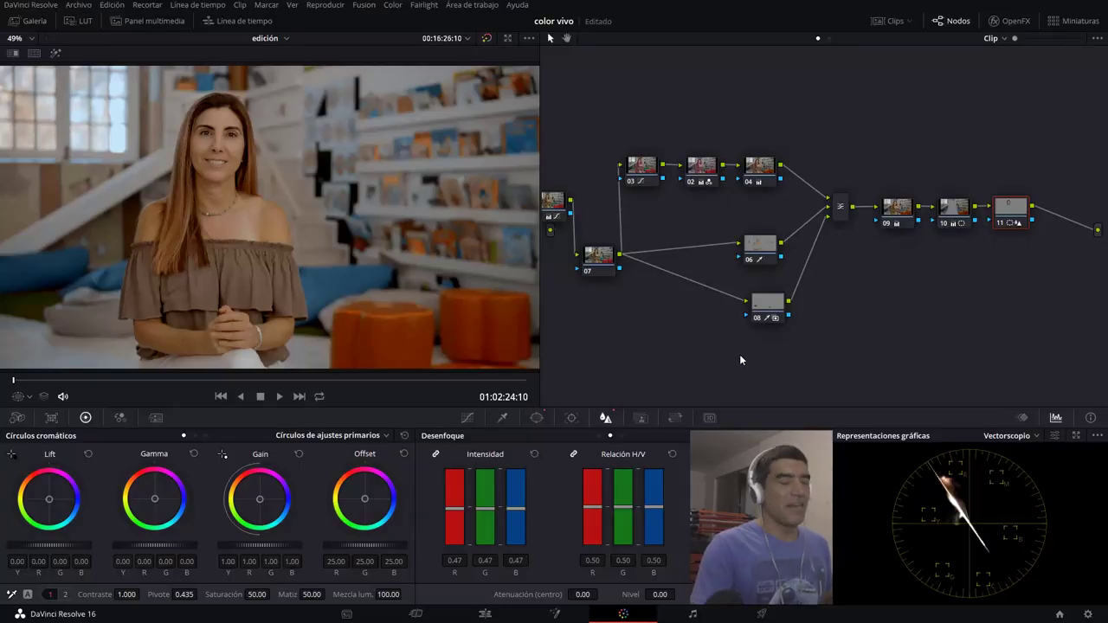
Step: Add serial node 12 after node 11 and set its midtone detail to -20
left_click(65, 594)
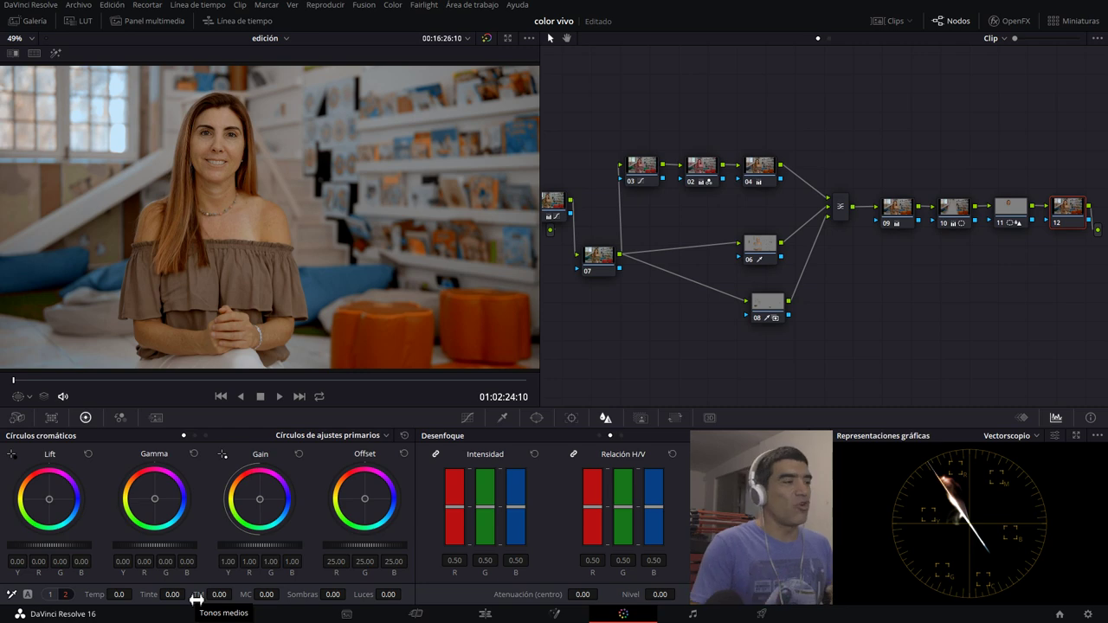
left_click_drag(196, 600, 130, 599)
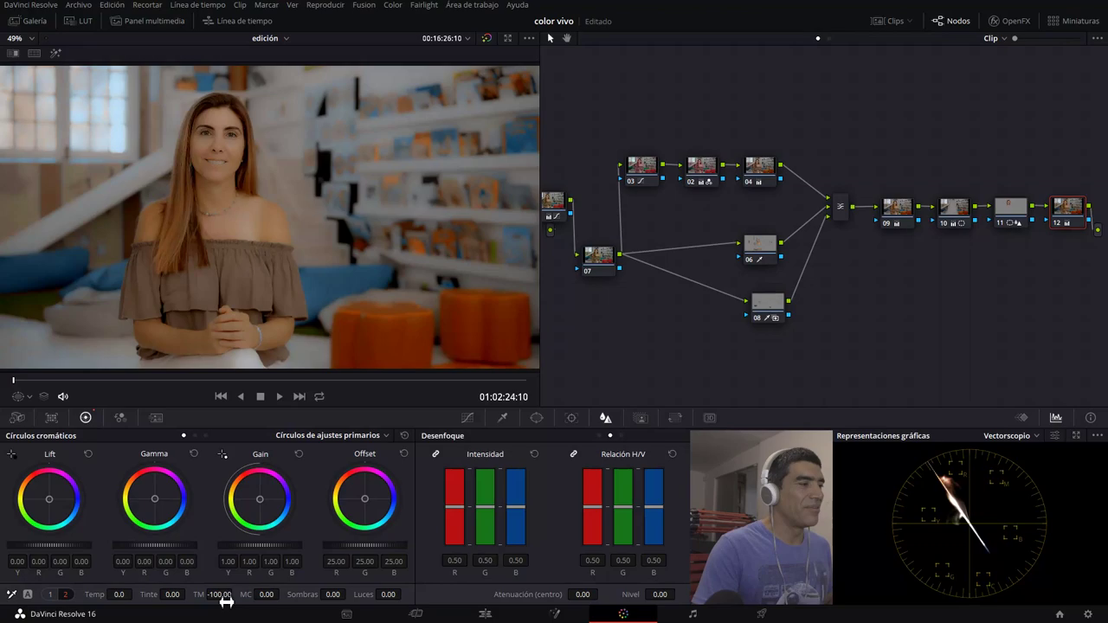
left_click(221, 595)
type("-20")
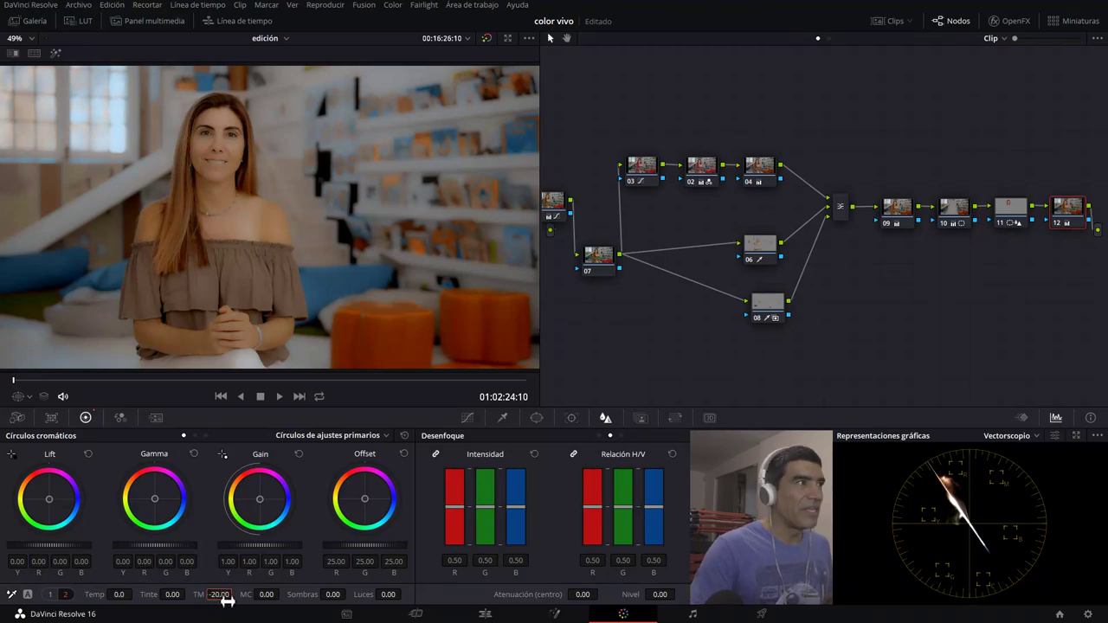
key("Return")
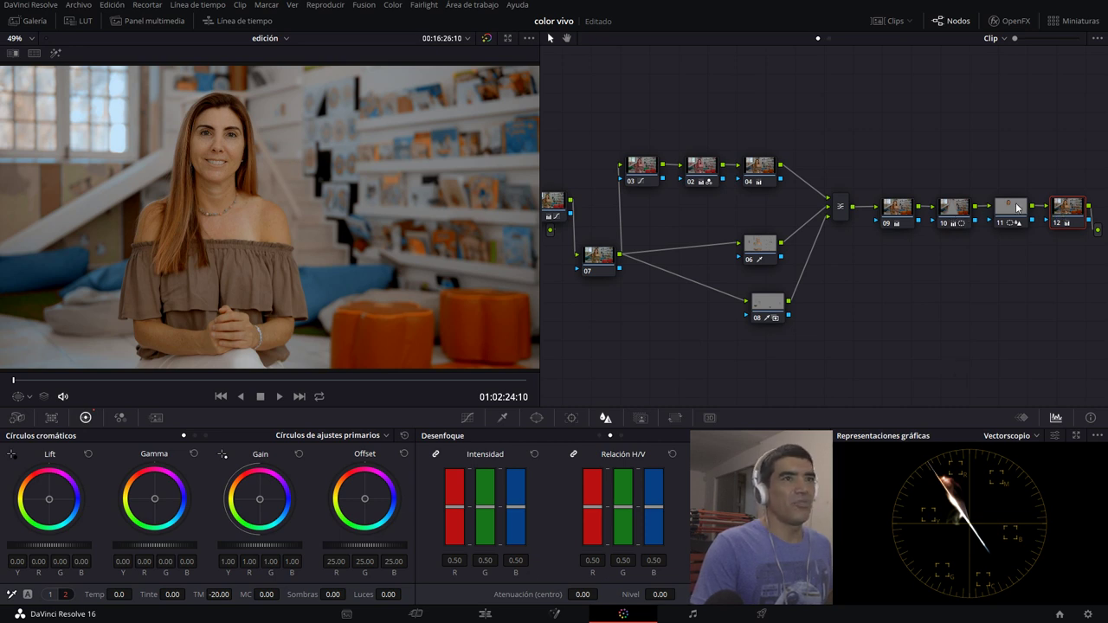
Step: Select node 11 again and set its blur intensity to 0.48
left_click(1022, 212)
left_click_drag(490, 510, 483, 513)
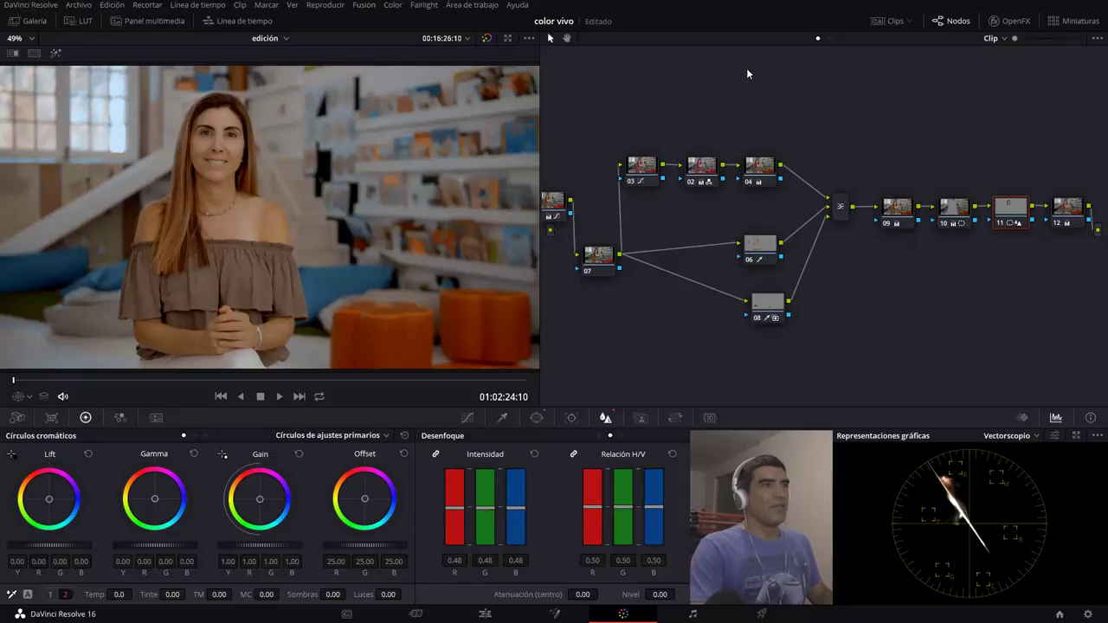
Step: Grab a still of the graded frame and select it in the gallery
right_click(401, 113)
left_click(413, 119)
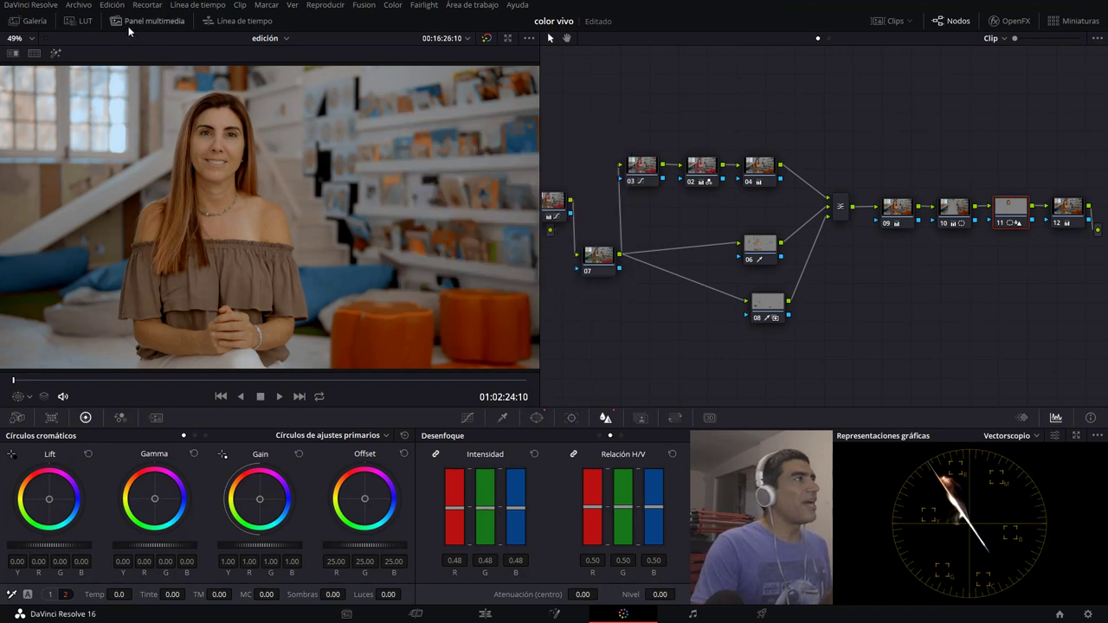
left_click(87, 22)
left_click(29, 19)
left_click(189, 66)
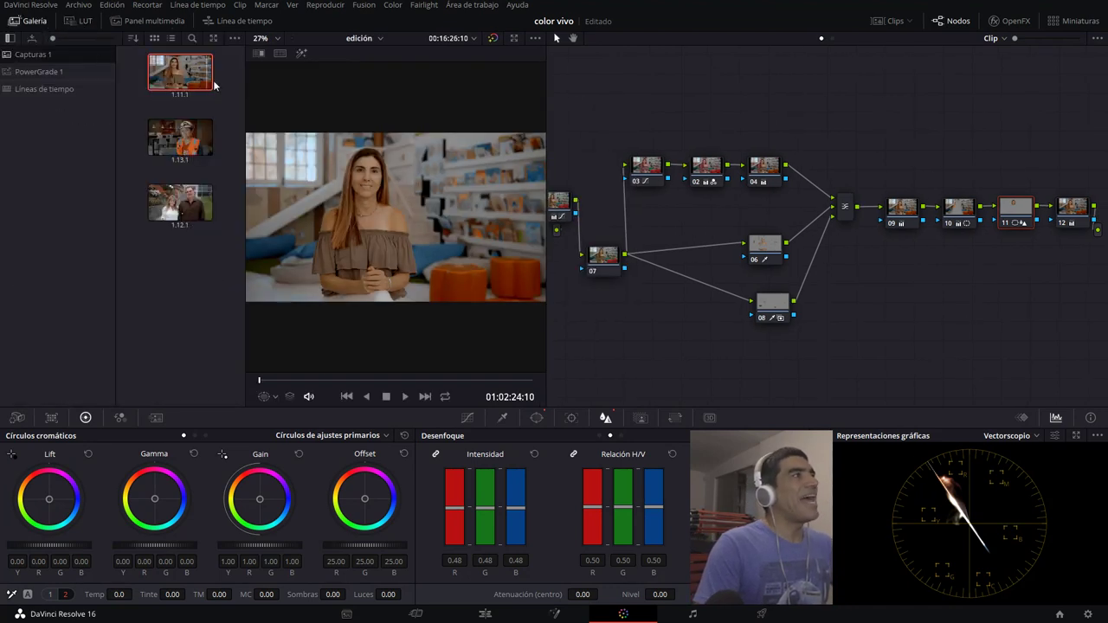
Step: Export the selected still as a DPX file named "2 Strip 01 TRES" in the Beneficencia folder
right_click(190, 66)
left_click(262, 184)
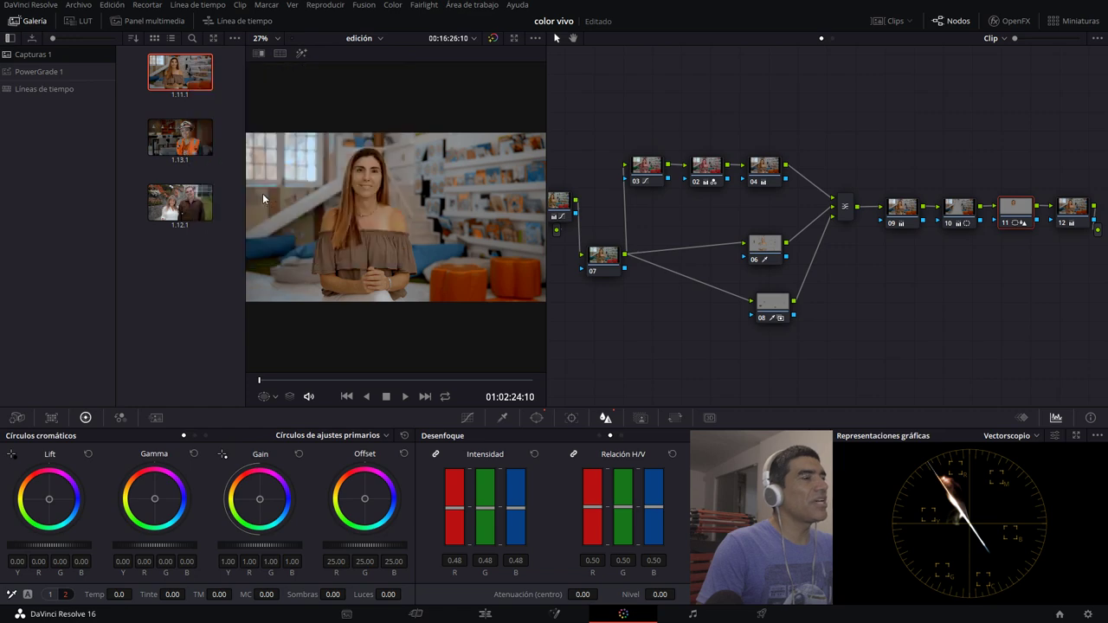
left_click(155, 152)
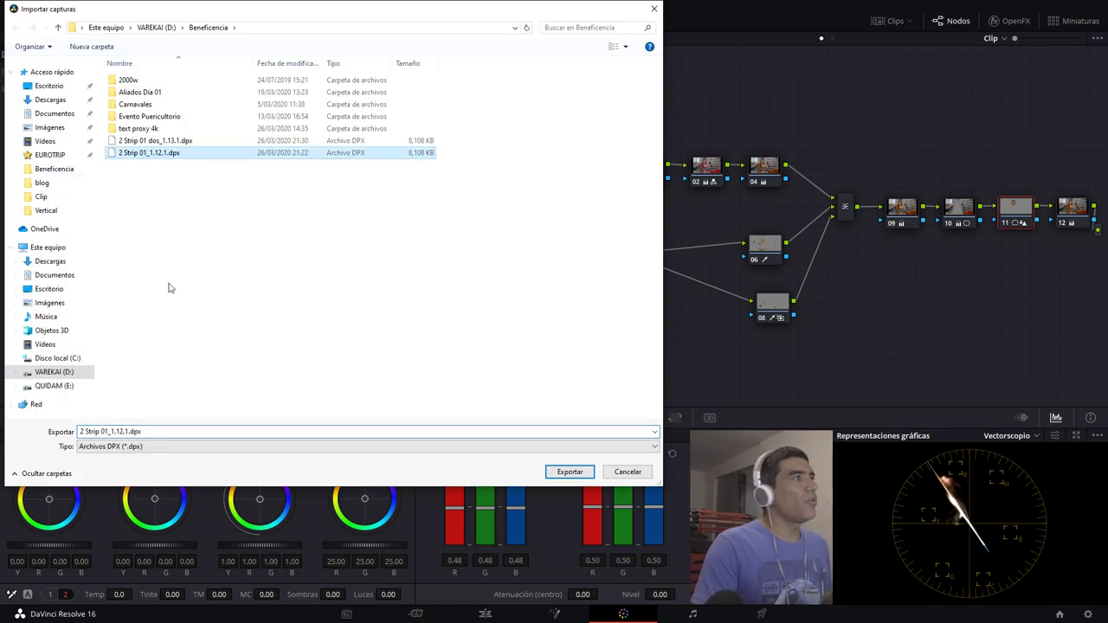
left_click(129, 431)
double_click(130, 431)
left_click_drag(107, 430, 146, 431)
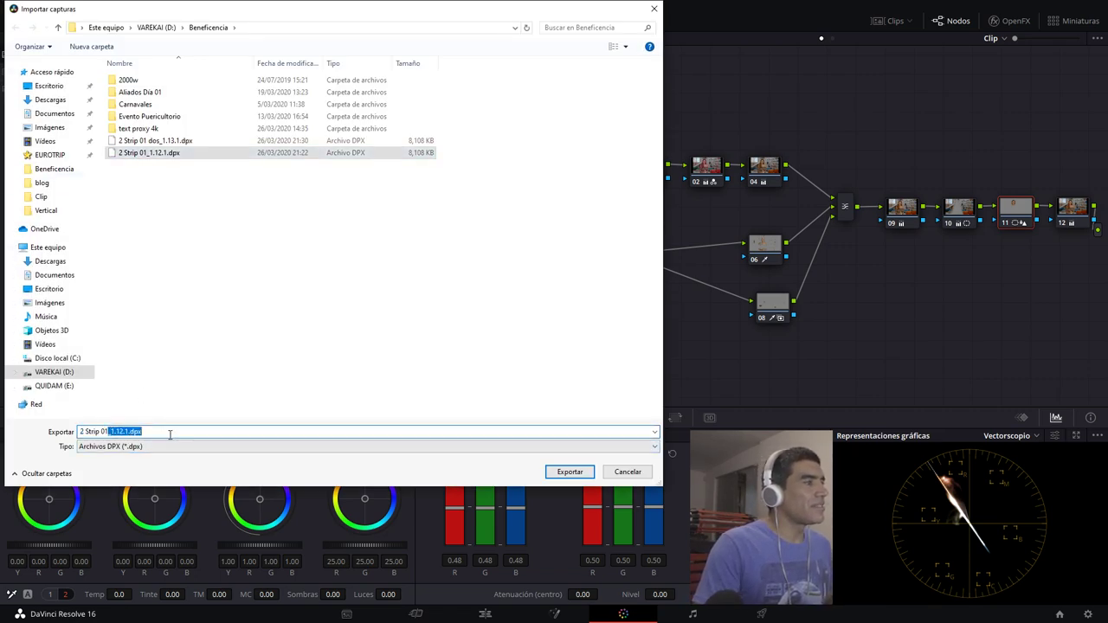
type("TRES")
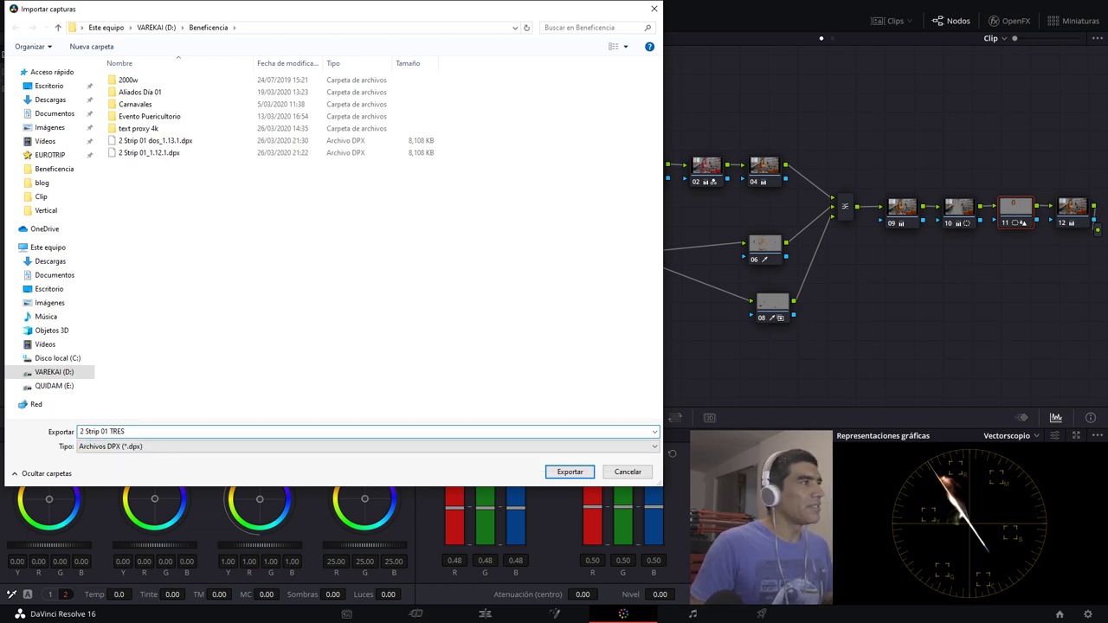
key("Return")
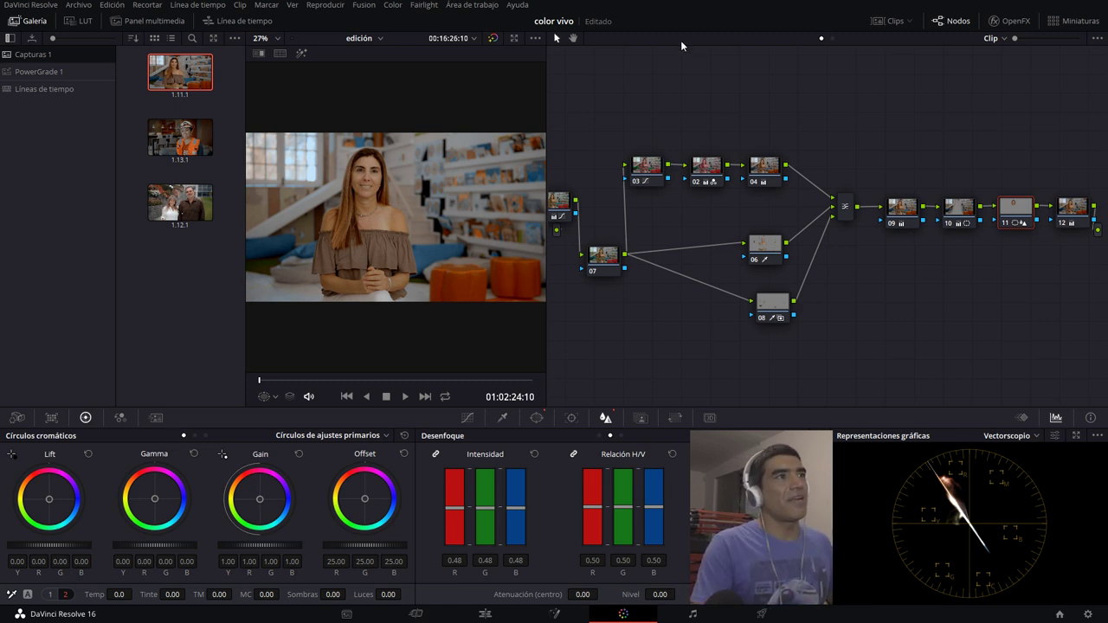
Step: Reset the clip's grade and nodes, and reapply the saved grade from still 1.11.1 to the remaining node
right_click(683, 70)
left_click(717, 77)
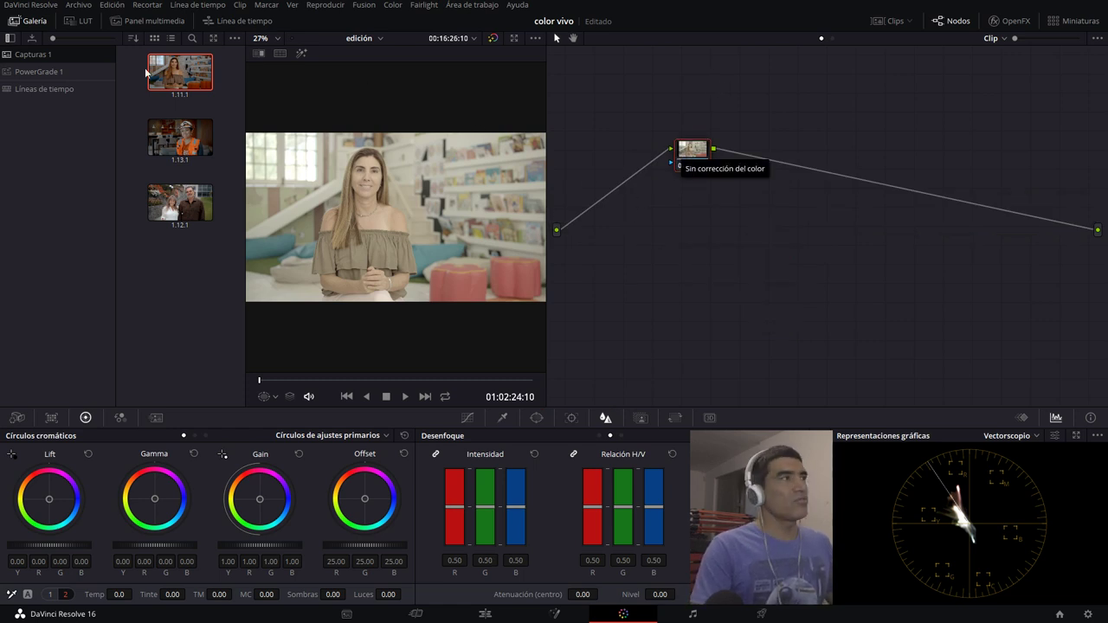
left_click_drag(171, 68, 693, 152)
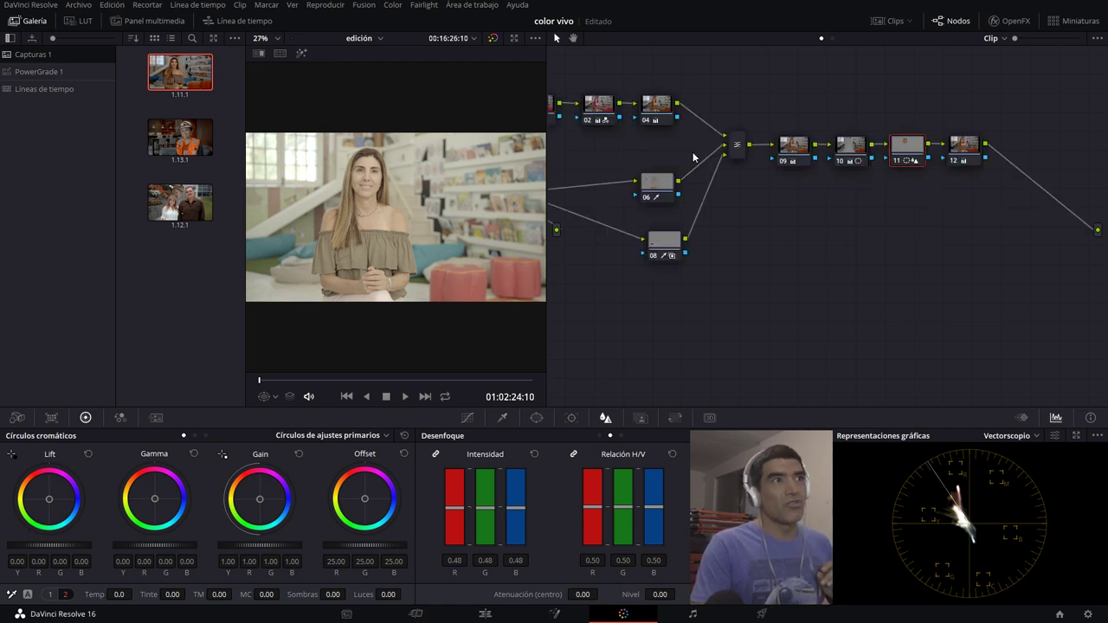